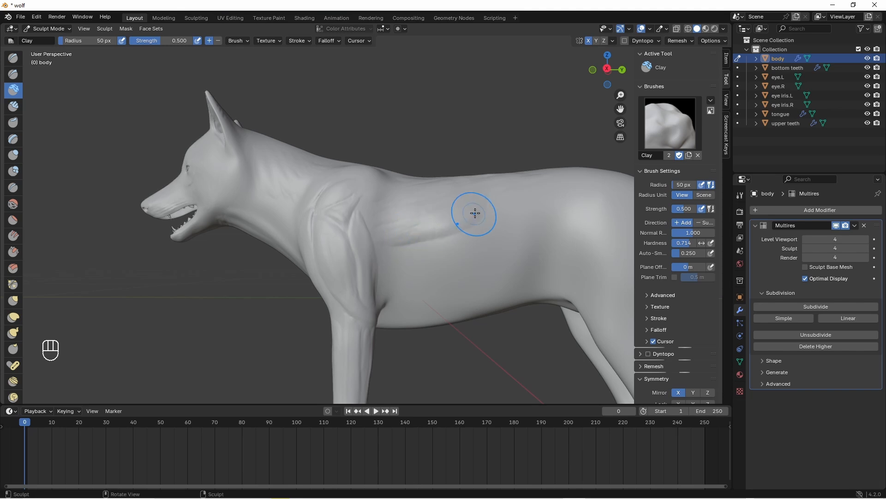
- Build up a muscle ridge along the wolf's ribs behind the shoulder with the Clay brush
drag(402, 241, 470, 218)
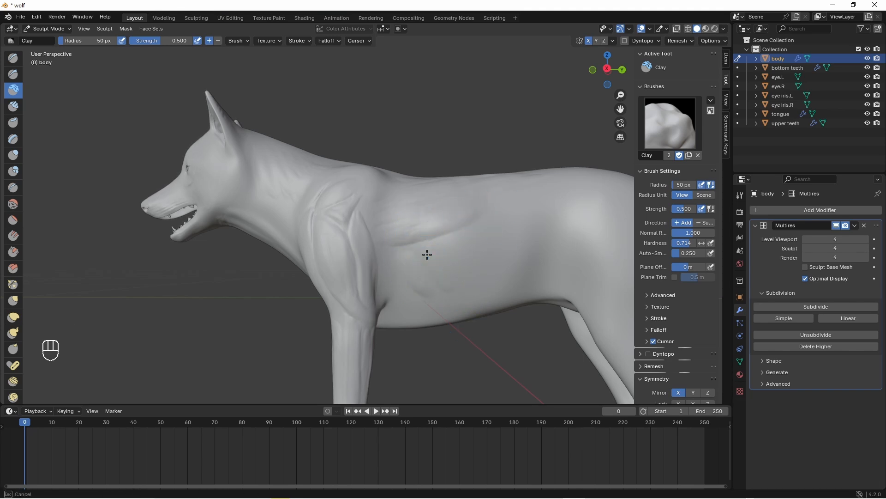
middle_drag(500, 254, 409, 308)
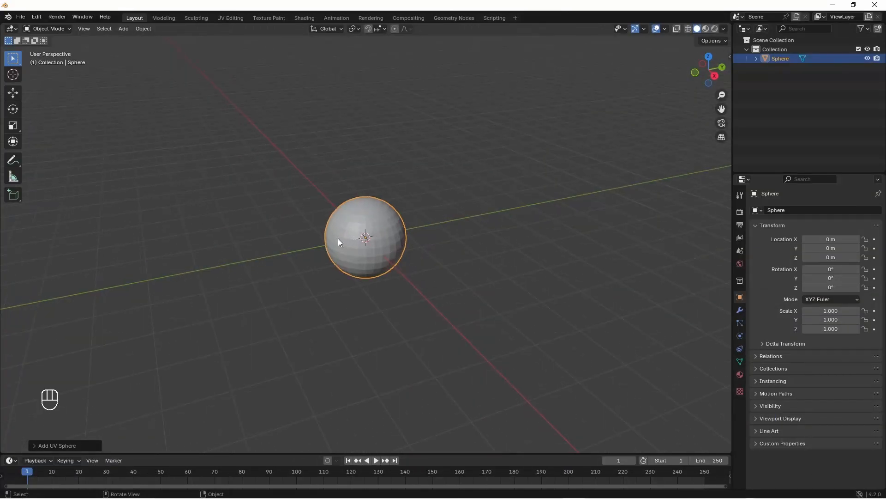
- Add a Subdivision Surface modifier to the sphere and set its viewport level to 2
scroll(411, 247, up, 3)
click(740, 311)
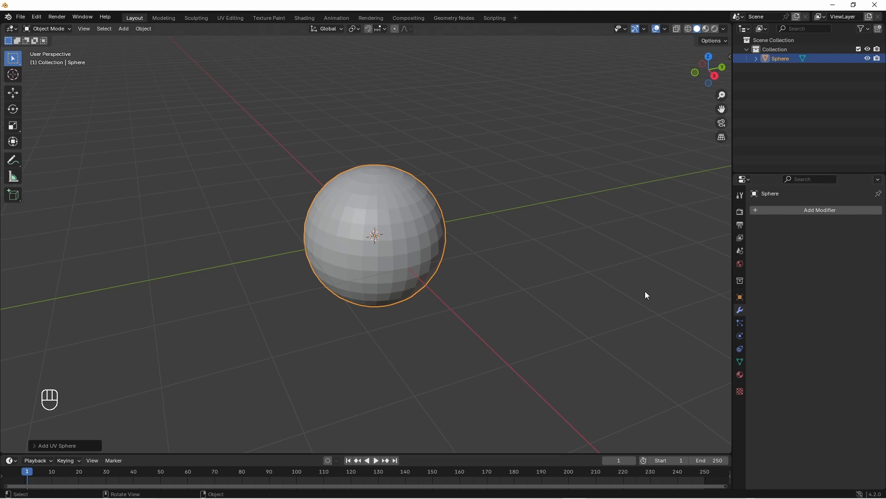
click(756, 209)
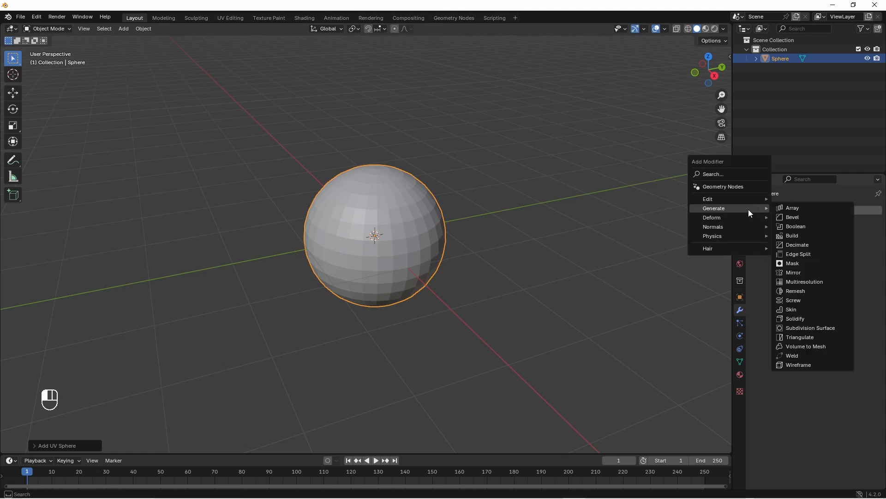
click(802, 327)
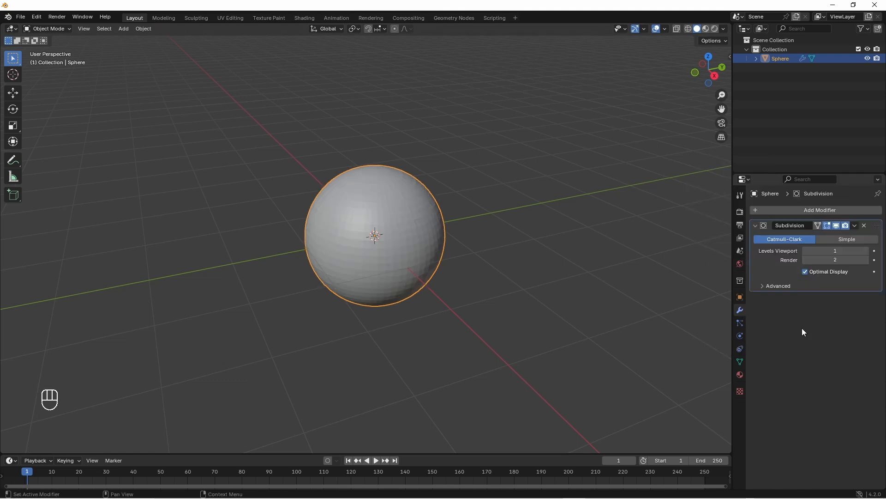
click(867, 252)
middle_drag(423, 220, 402, 217)
- Switch the sphere to Sculpt Mode and stroke across its front with the Draw brush at a 30 px radius
click(64, 31)
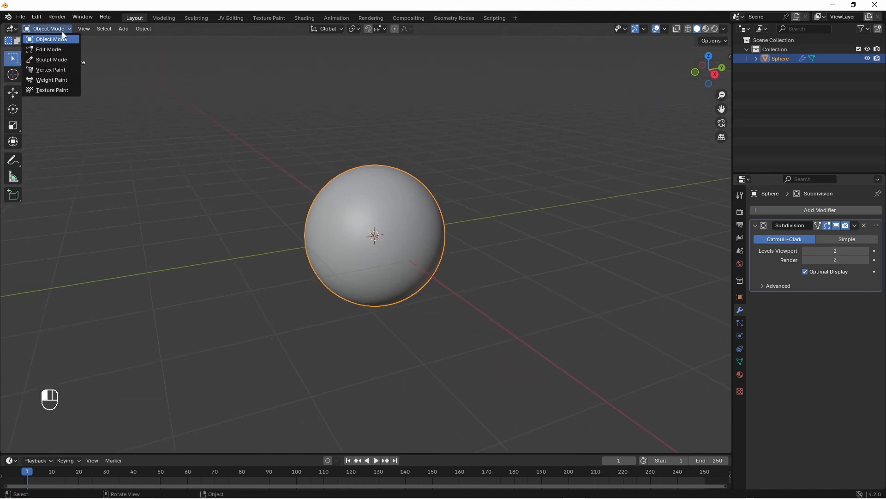
click(57, 60)
click(87, 40)
text(30)
key(Return)
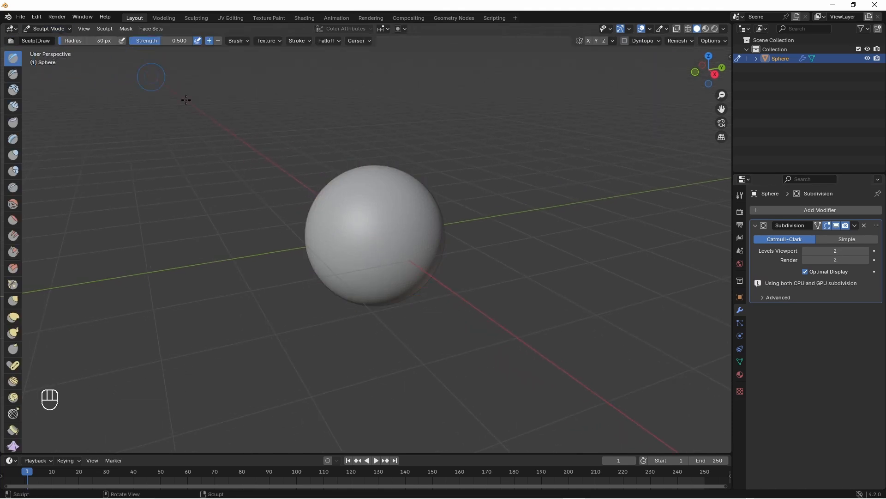
drag(366, 194, 356, 264)
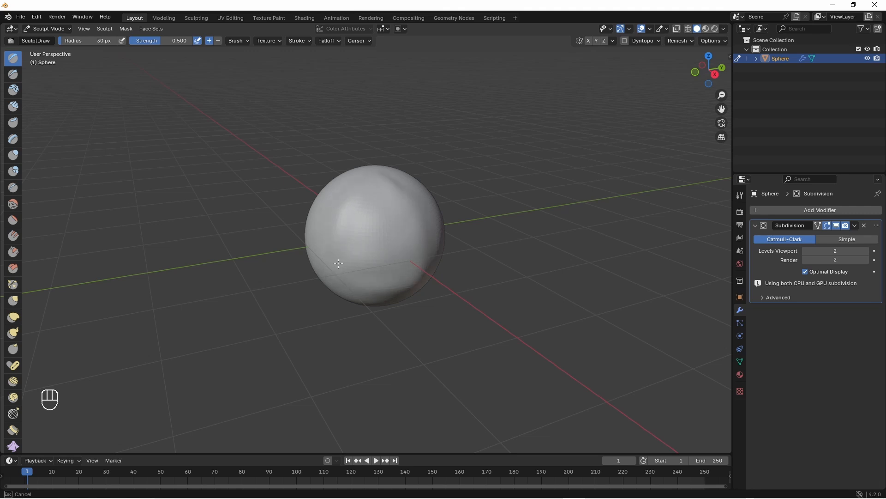
drag(408, 194, 407, 200)
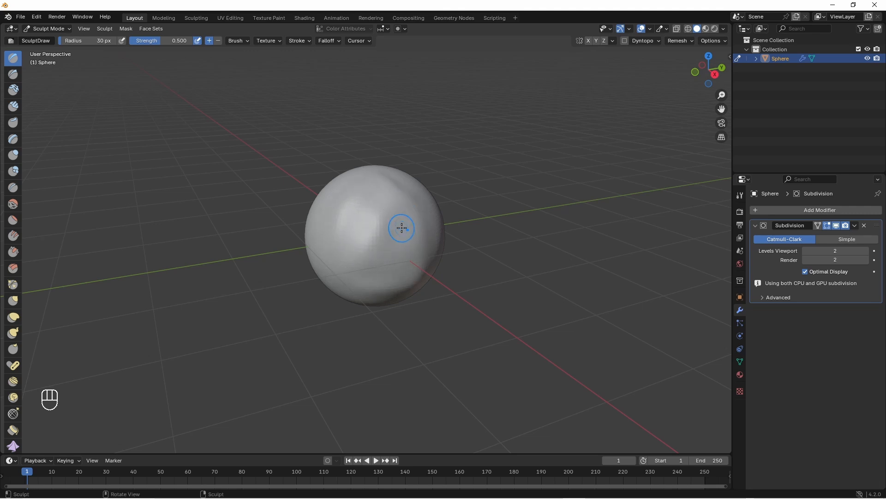
mouse_move(401, 229)
middle_down()
mouse_move(344, 217)
mouse_move(422, 219)
mouse_move(393, 226)
mouse_move(394, 237)
middle_up()
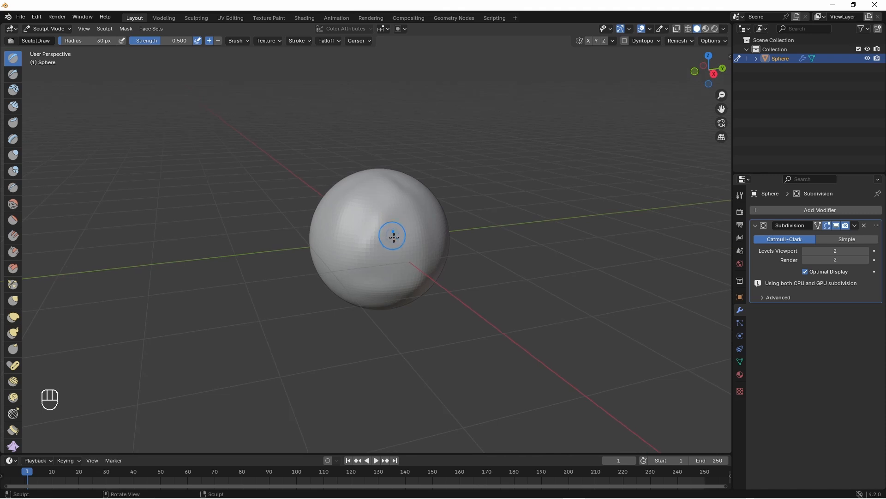
- Apply the Subdivision modifier and sculpt raised ridges on the sphere's front with the Draw brush
click(855, 225)
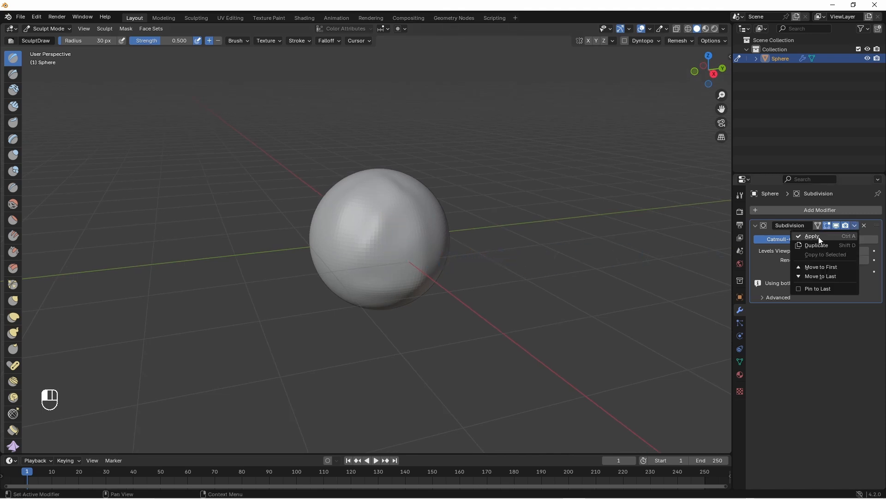
click(815, 237)
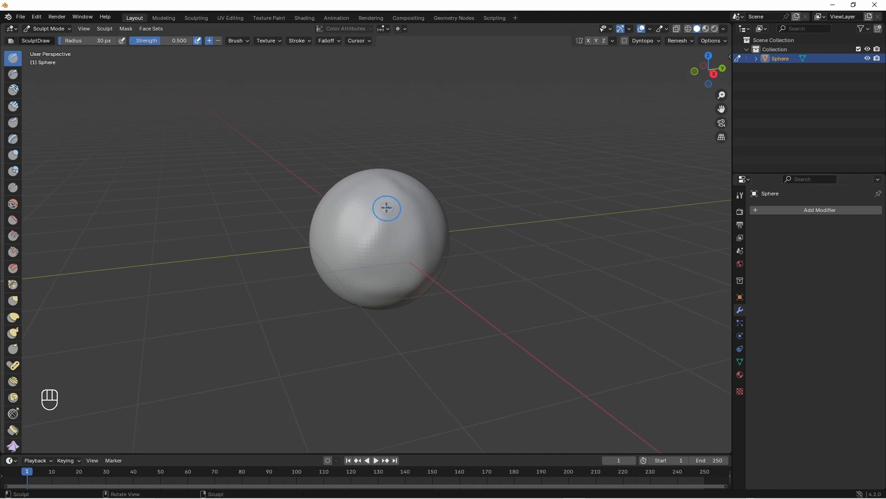
mouse_move(386, 208)
mouse_down()
mouse_move(363, 264)
mouse_move(350, 202)
mouse_move(416, 277)
mouse_move(368, 289)
mouse_move(358, 282)
mouse_up()
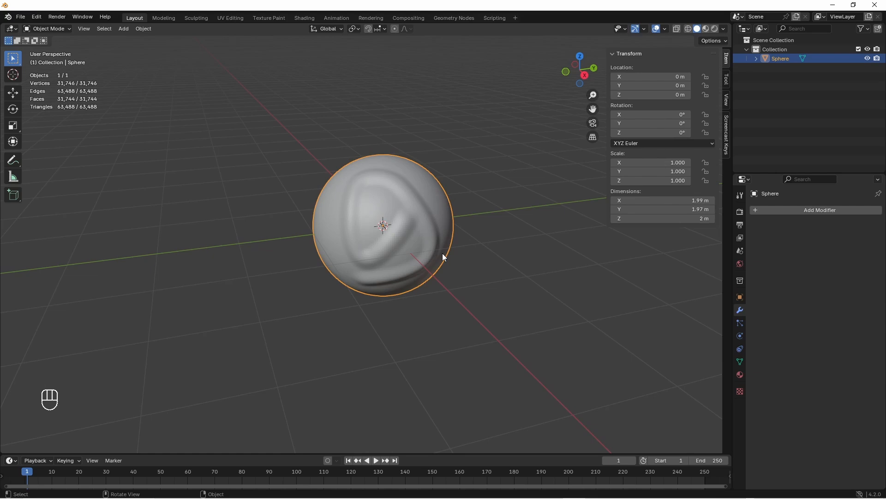
- Examine the sculpted sphere's applied mesh density up close in Edit Mode
scroll(442, 252, up, 2)
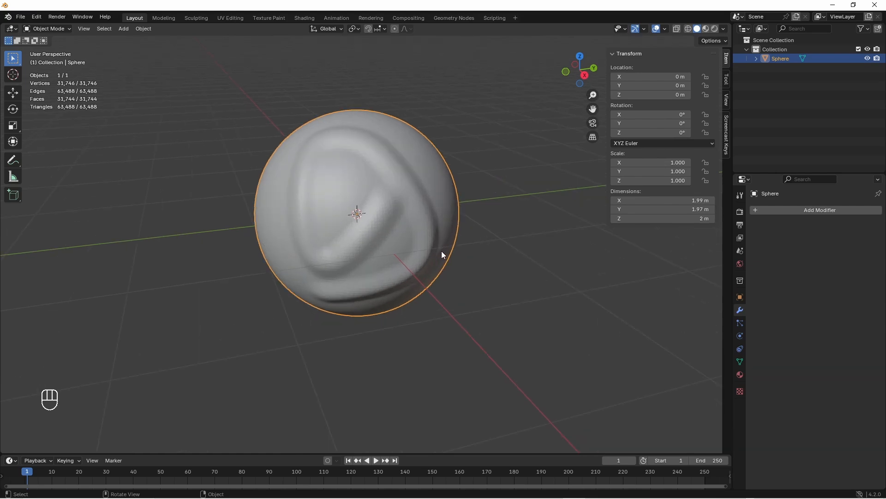
mouse_move(441, 251)
middle_down()
mouse_move(399, 248)
mouse_move(389, 237)
mouse_move(434, 231)
mouse_move(423, 228)
mouse_move(332, 243)
mouse_move(348, 248)
mouse_move(378, 213)
mouse_move(436, 257)
middle_up()
key(Tab)
scroll(425, 243, up, 4)
middle_drag(436, 257, 388, 229)
key(F12)
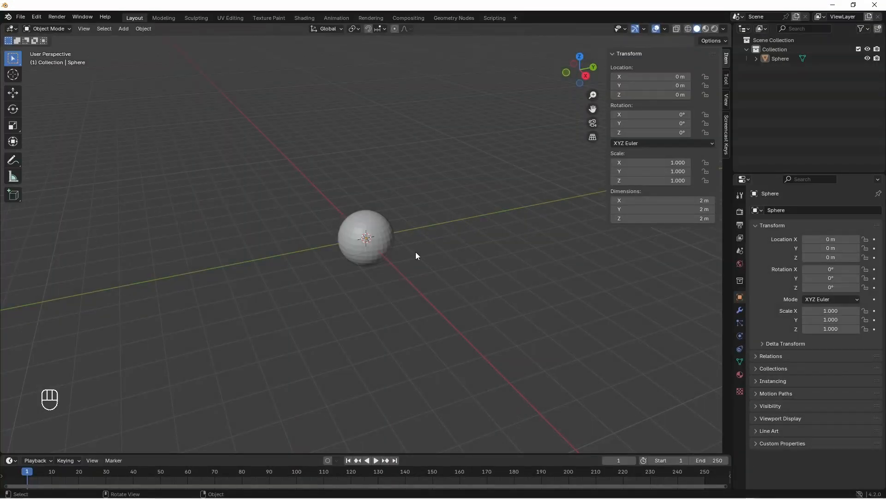
- Add a Multiresolution modifier to the new sphere and subdivide it to level 4
click(391, 249)
click(739, 310)
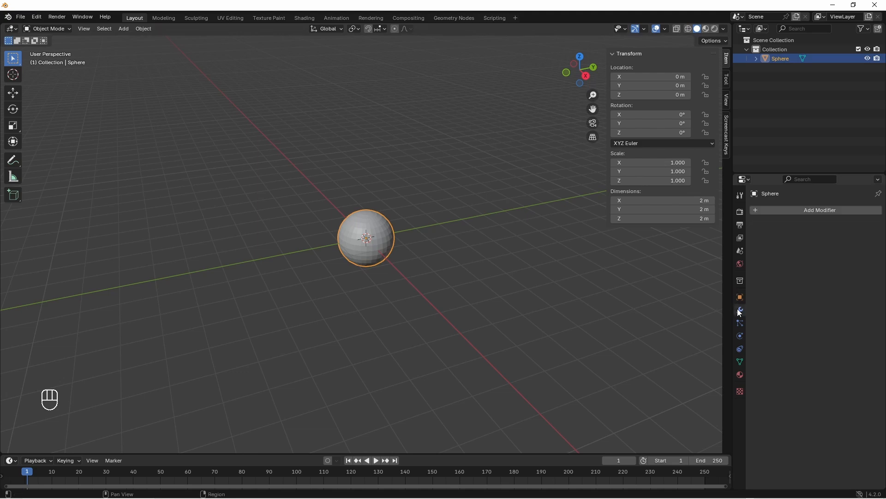
click(763, 209)
mouse_move(763, 210)
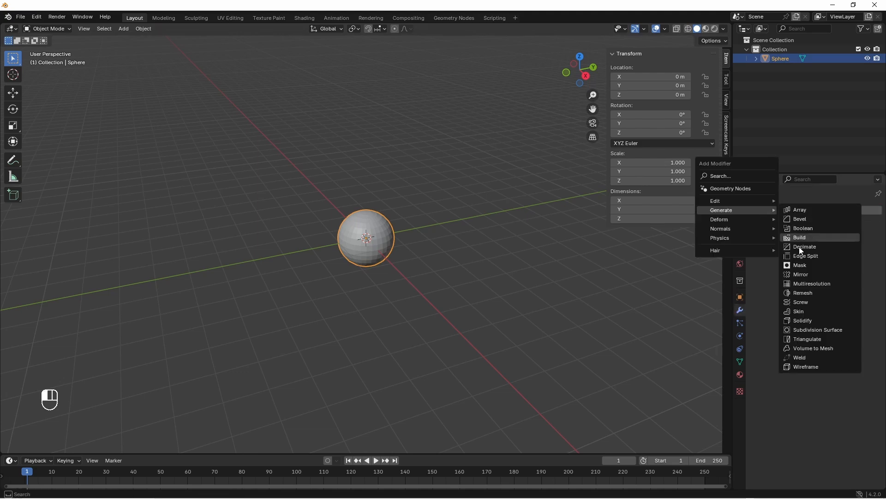
click(812, 285)
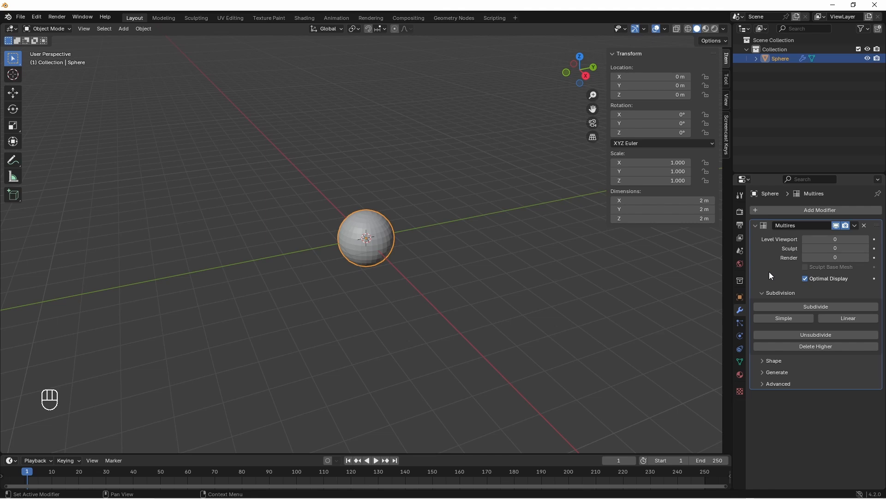
click(812, 305)
click(813, 305)
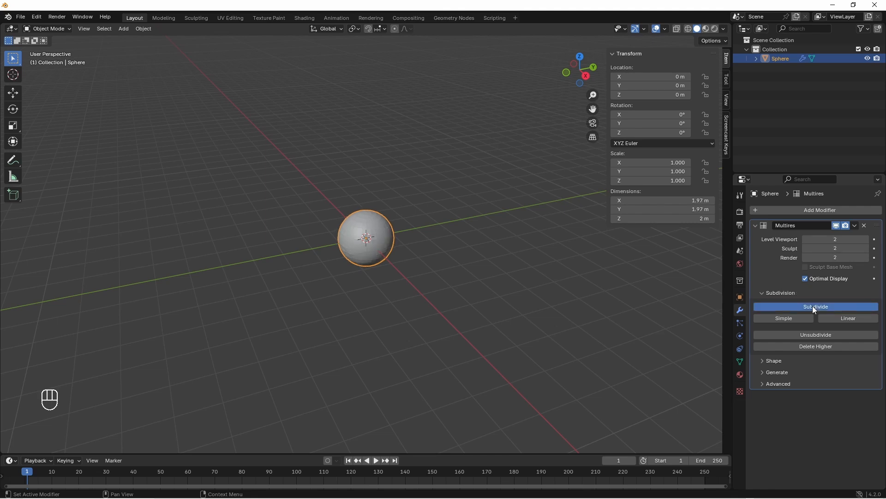
click(812, 306)
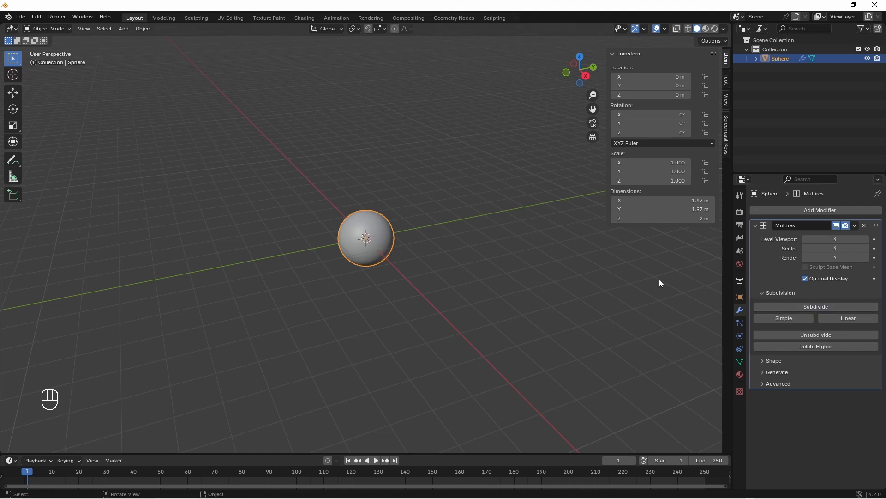
- Enter Sculpt Mode and draw curved ridges over the sphere with the Draw brush at strength 0.968 and a 50 px radius
scroll(381, 243, up, 7)
middle_drag(414, 252, 414, 256)
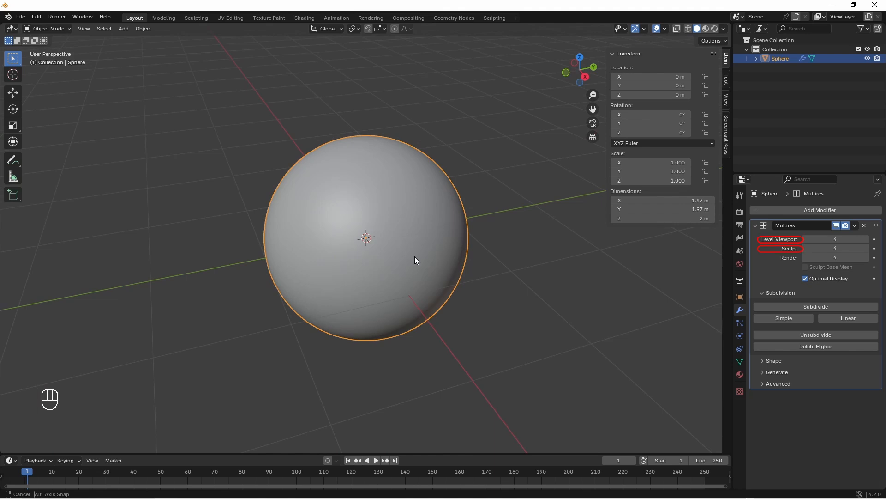
middle_drag(415, 257, 411, 256)
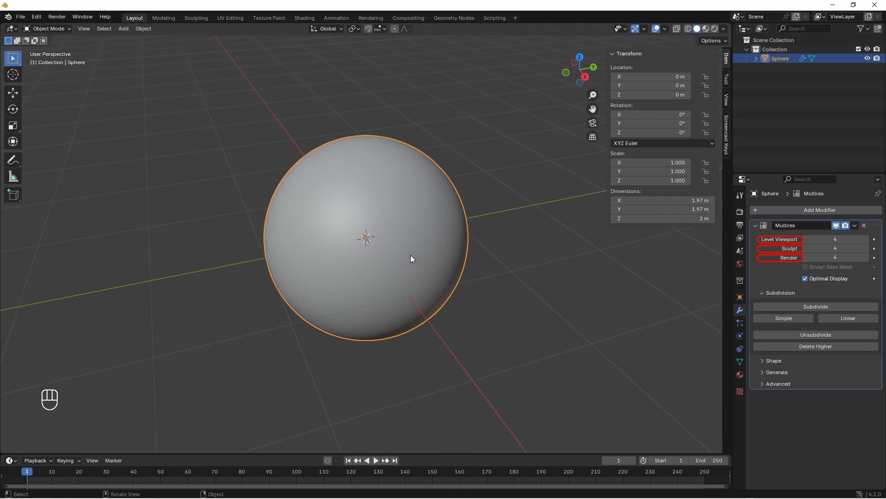
click(61, 29)
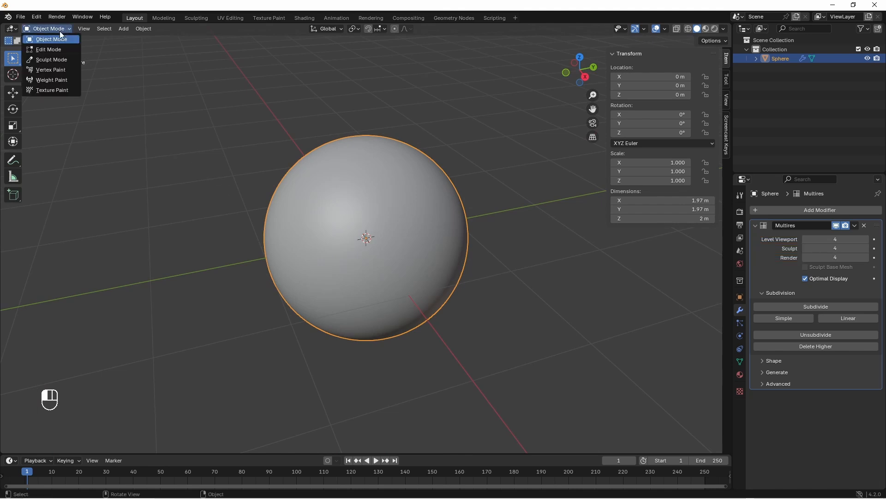
click(56, 62)
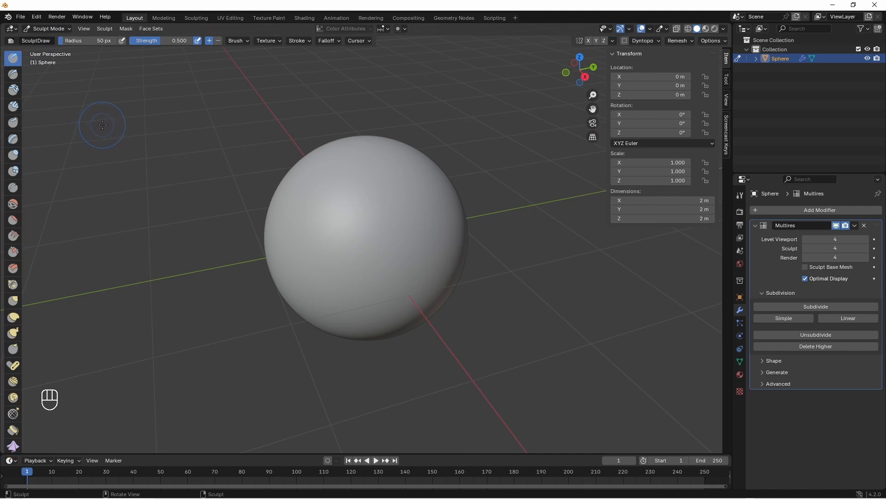
click(727, 80)
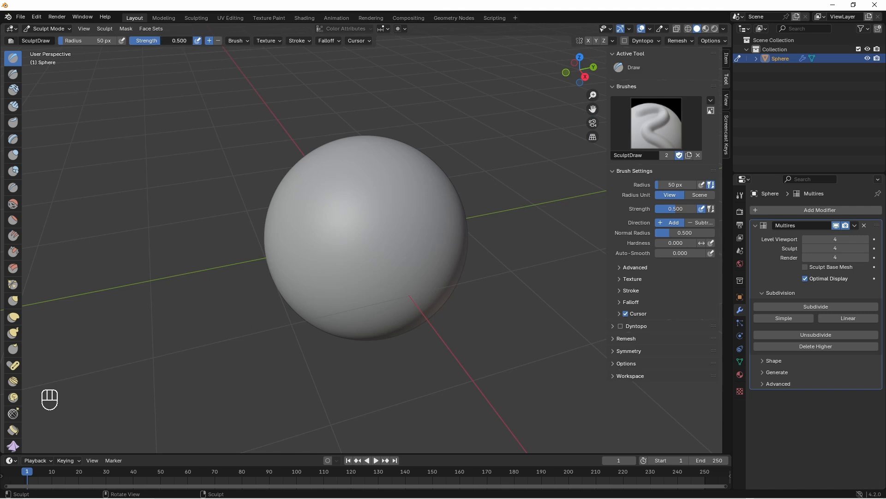
drag(162, 40, 172, 40)
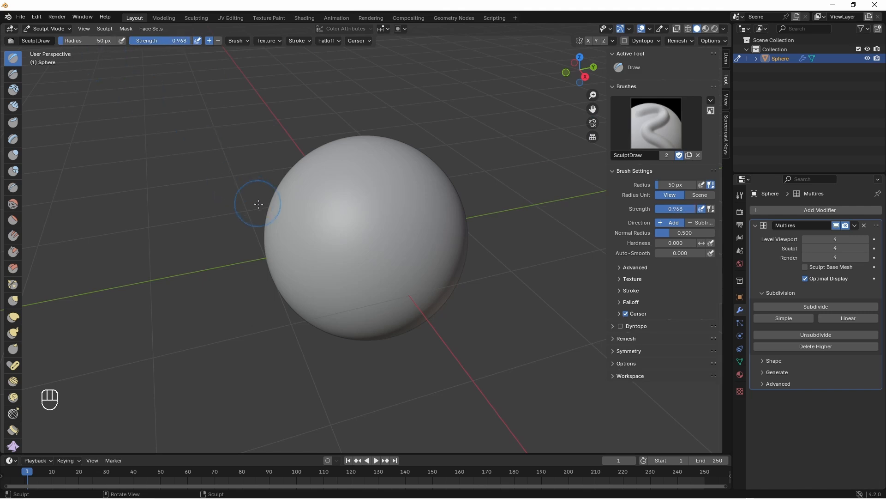
mouse_move(345, 189)
mouse_down()
mouse_move(358, 279)
mouse_move(413, 296)
mouse_move(409, 237)
mouse_up()
mouse_move(409, 238)
middle_down()
mouse_move(419, 241)
mouse_move(446, 224)
mouse_move(380, 240)
middle_up()
mouse_move(327, 177)
mouse_down()
mouse_move(316, 220)
mouse_move(353, 311)
mouse_up()
mouse_move(369, 253)
middle_down()
mouse_move(431, 215)
mouse_move(337, 235)
mouse_move(341, 228)
middle_up()
- Pull the ridged sphere out of shape with the Grab brush at a 170 px radius
scroll(354, 236, down, 2)
click(13, 300)
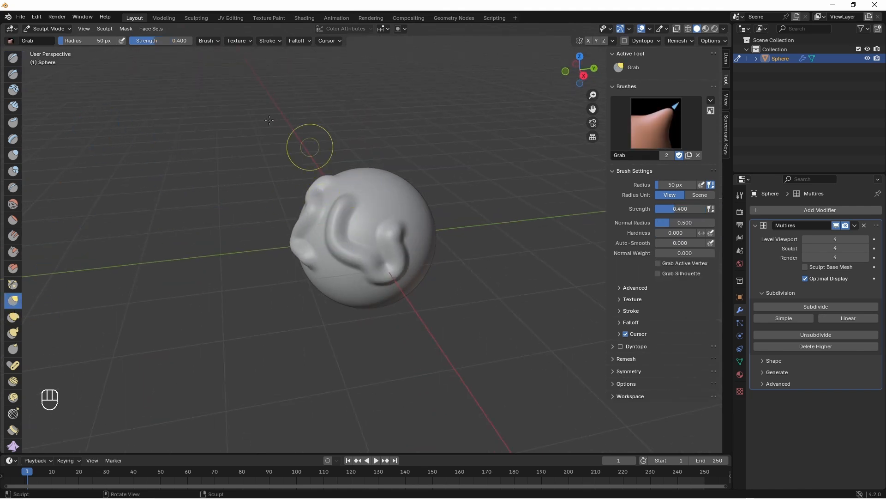
key(f)
mouse_move(384, 204)
mouse_down()
mouse_move(413, 118)
mouse_move(312, 181)
mouse_move(279, 172)
mouse_up()
mouse_move(421, 264)
middle_down()
mouse_move(406, 261)
mouse_move(443, 258)
mouse_move(386, 264)
mouse_move(416, 257)
middle_up()
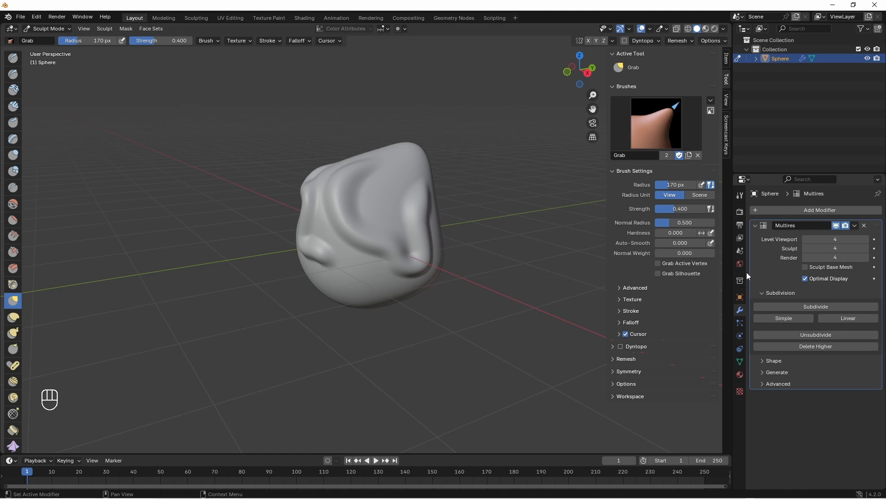
- Compare the sculpted shape with its base mesh using Object Mode, Edit Mode and the Multires modifier's viewport visibility
click(67, 29)
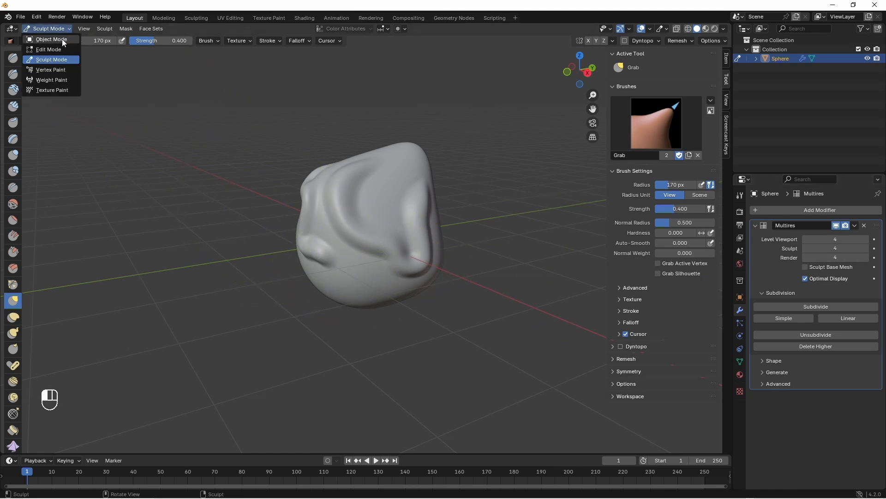
click(61, 39)
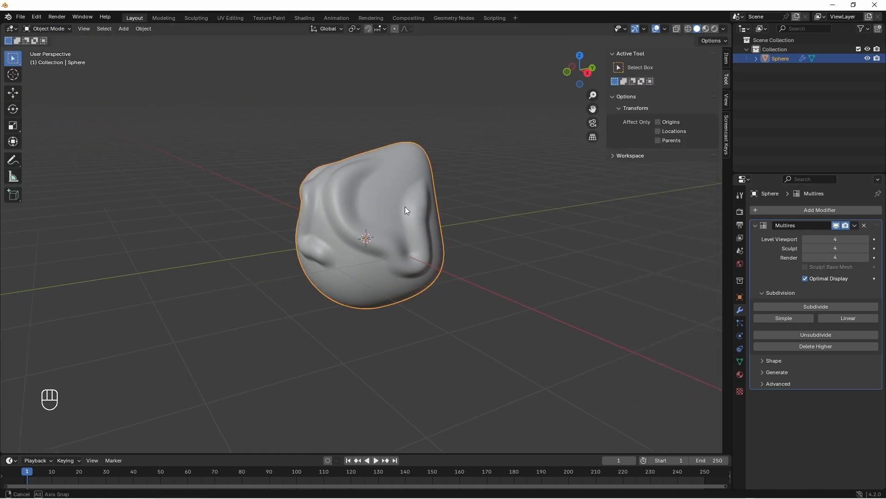
middle_drag(405, 206, 397, 224)
key(Tab)
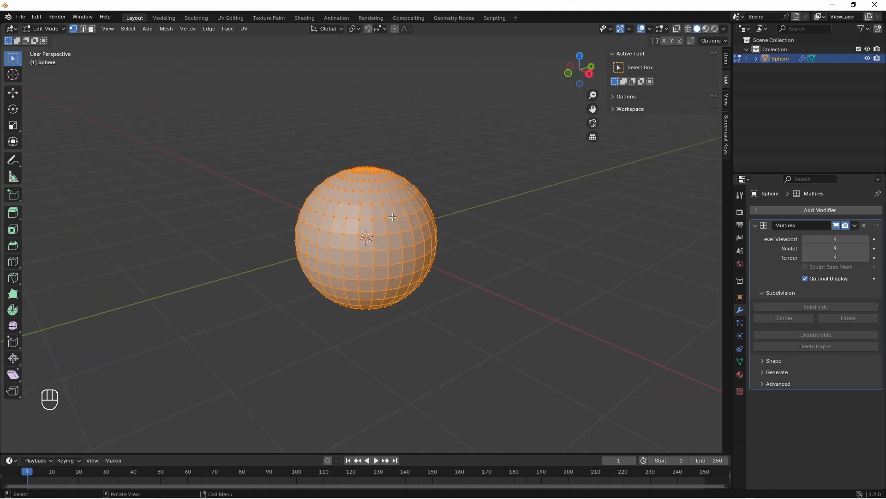
key(Tab)
click(837, 226)
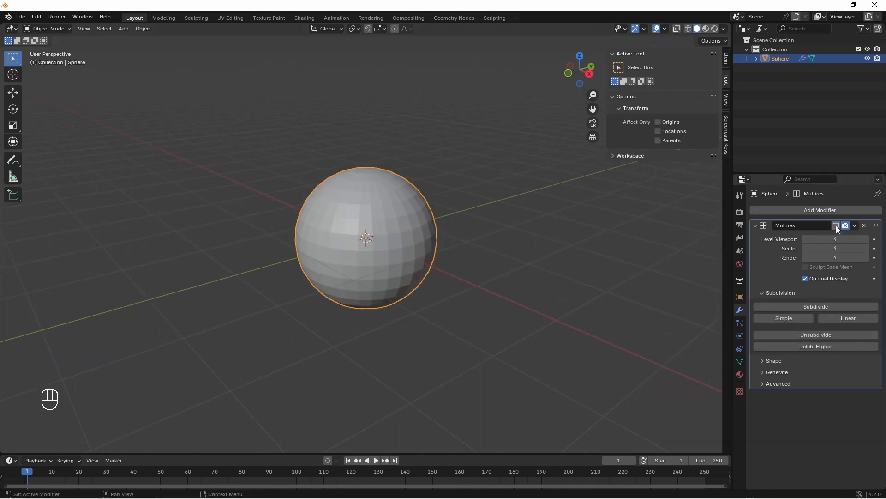
click(837, 226)
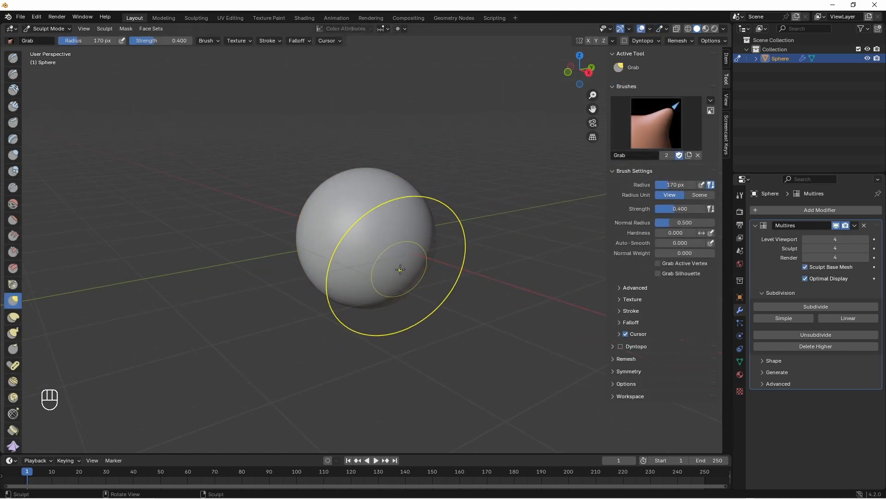
- Pull the sphere's base mesh outward at the lower front and both upper sides with the Grab brush at a 170 px radius
drag(401, 270, 426, 298)
drag(340, 203, 316, 181)
drag(411, 192, 535, 118)
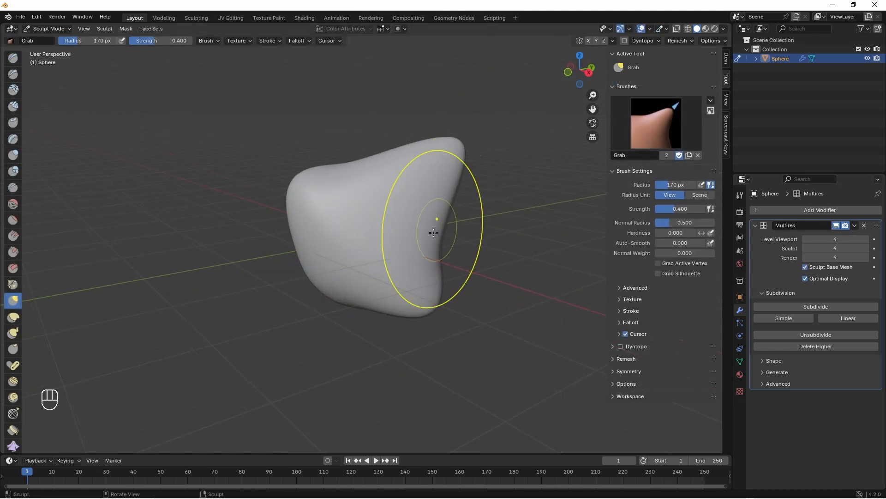
middle_drag(430, 219, 421, 215)
- Examine the sculpted sphere's base mesh in Edit Mode from several angles
click(46, 29)
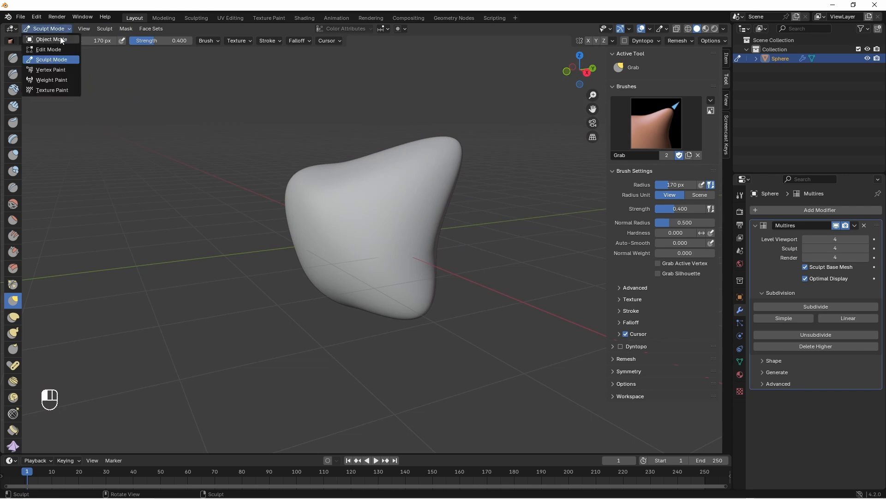
key(Tab)
middle_drag(480, 213, 508, 207)
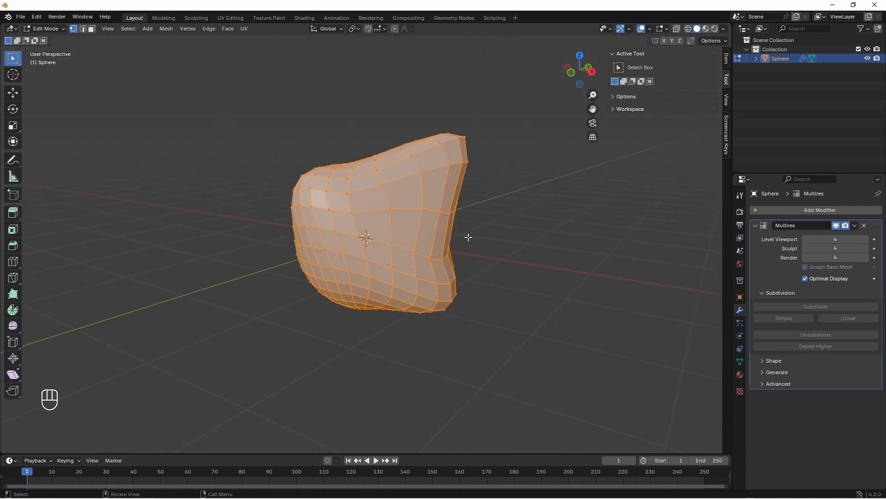
middle_drag(468, 237, 378, 215)
key(Tab)
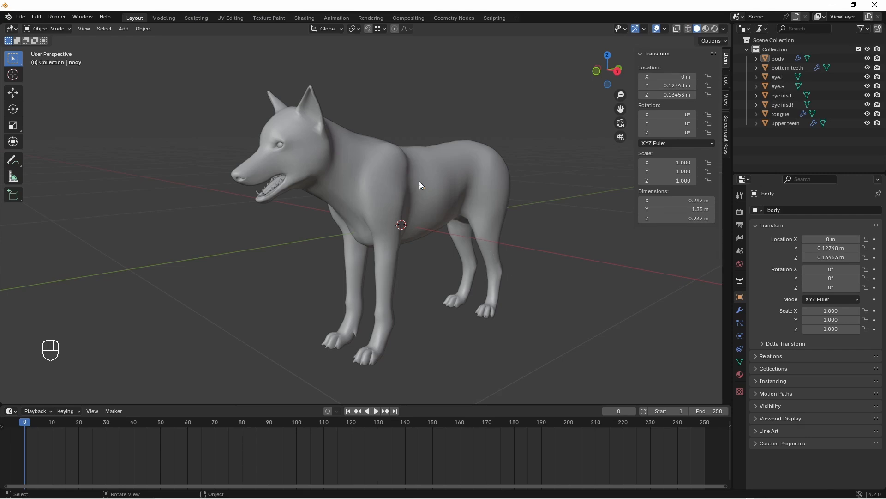
- Replace the wolf body's Subdivision modifier with a Multiresolution modifier subdivided to level 4
click(400, 177)
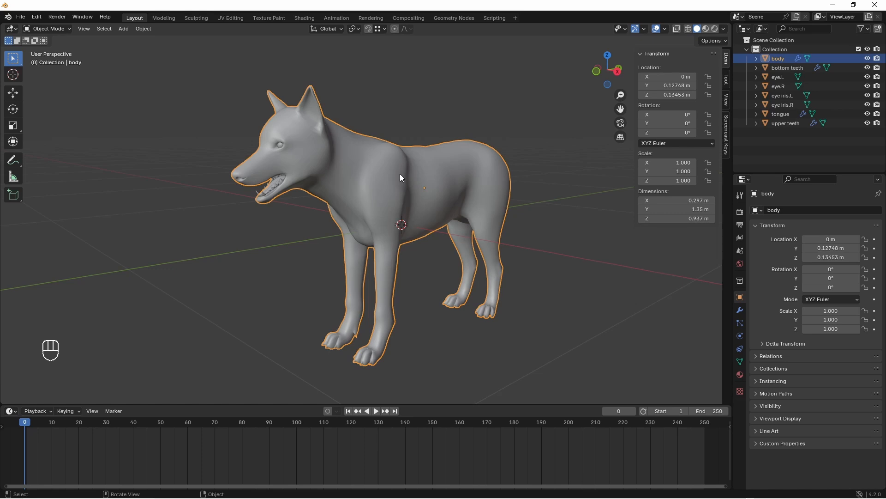
click(740, 310)
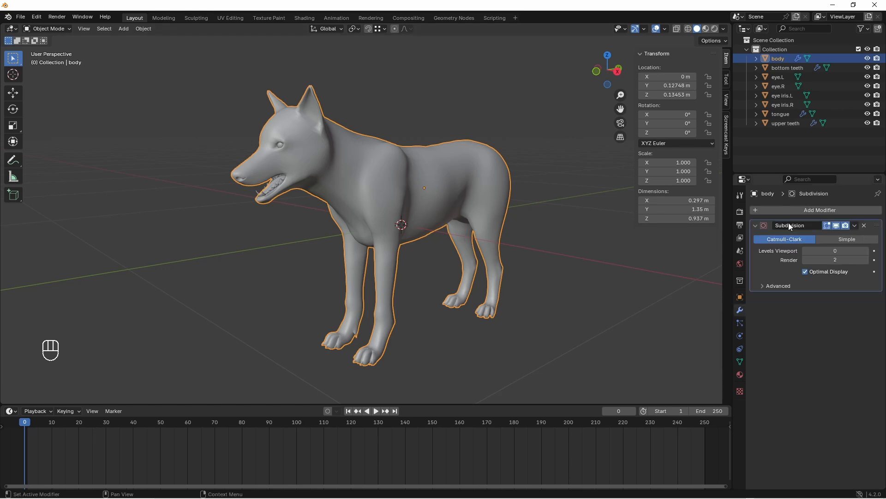
click(864, 226)
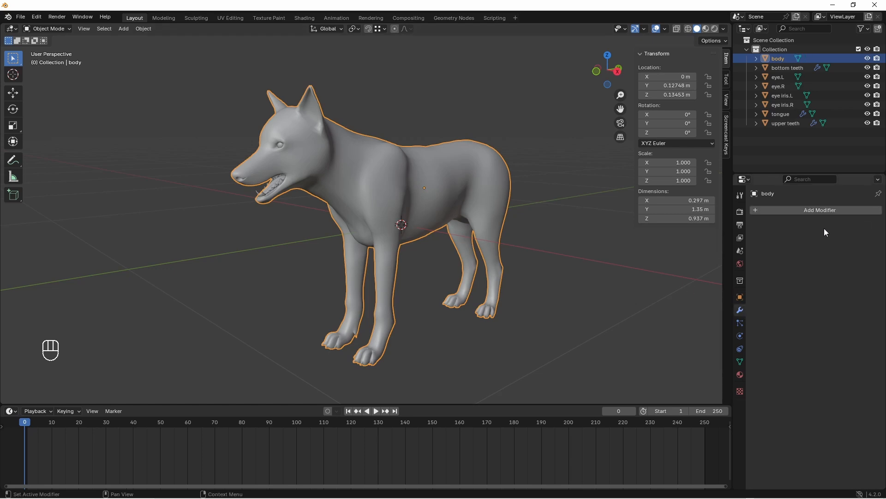
click(792, 213)
mouse_move(768, 246)
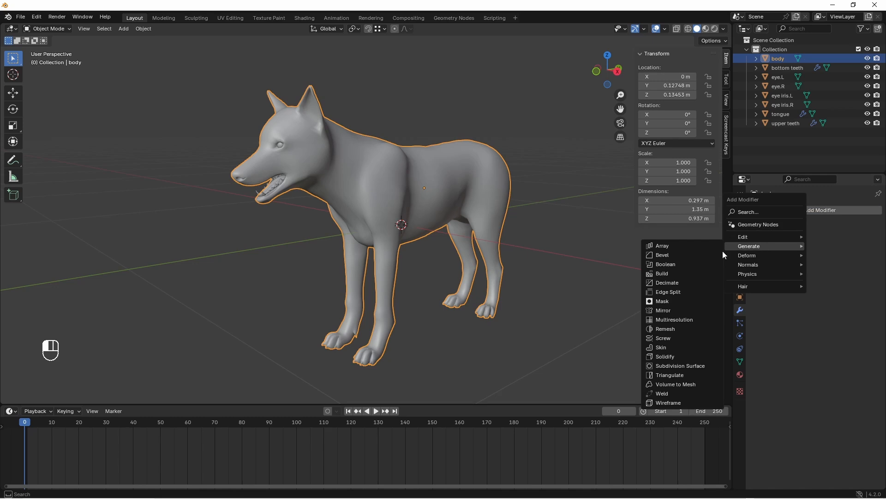
click(682, 319)
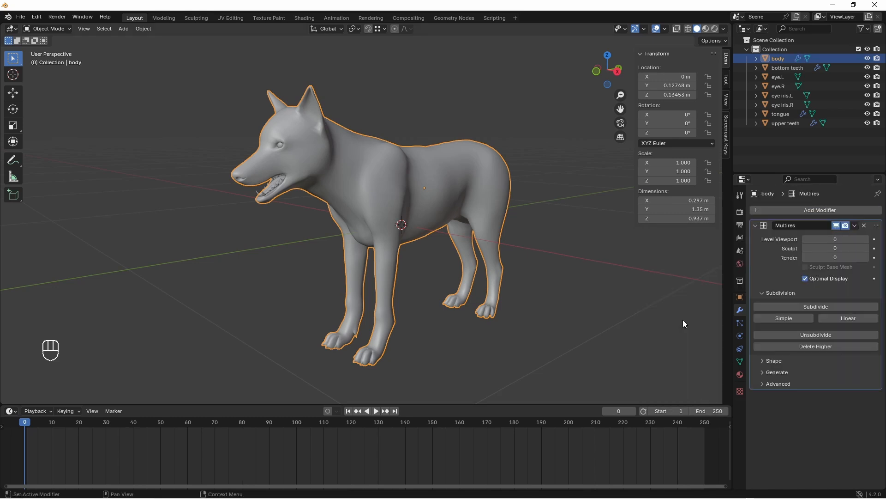
click(822, 306)
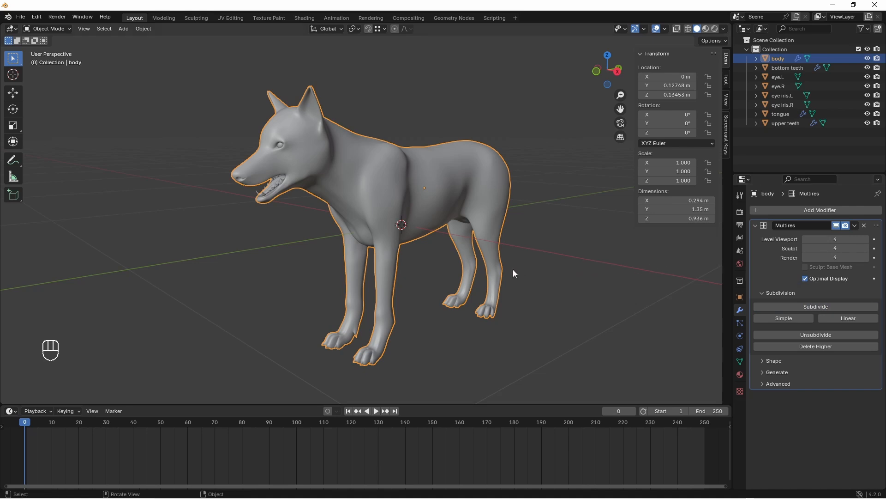
- Enter Sculpt Mode on the wolf body and enable mirror symmetry on the X axis
click(48, 29)
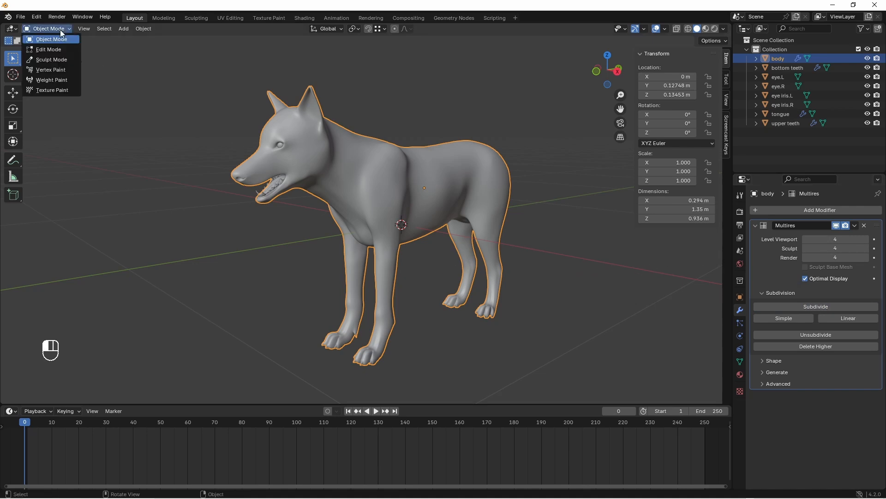
click(56, 60)
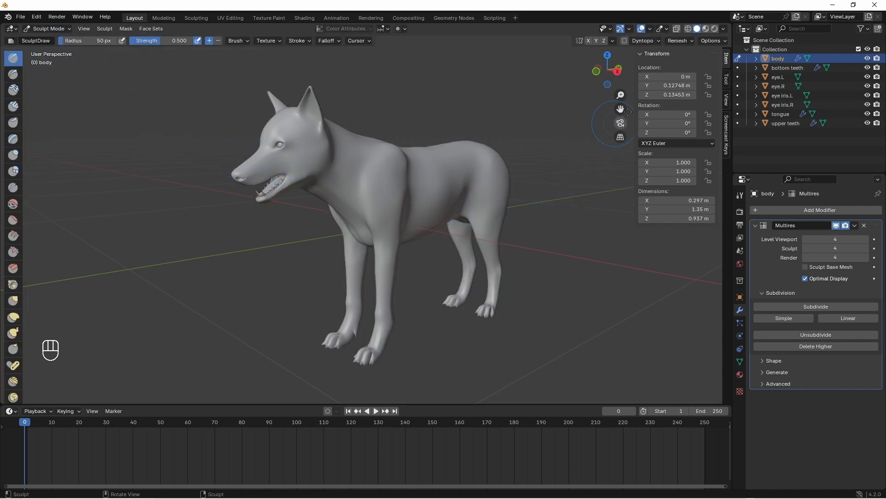
click(727, 79)
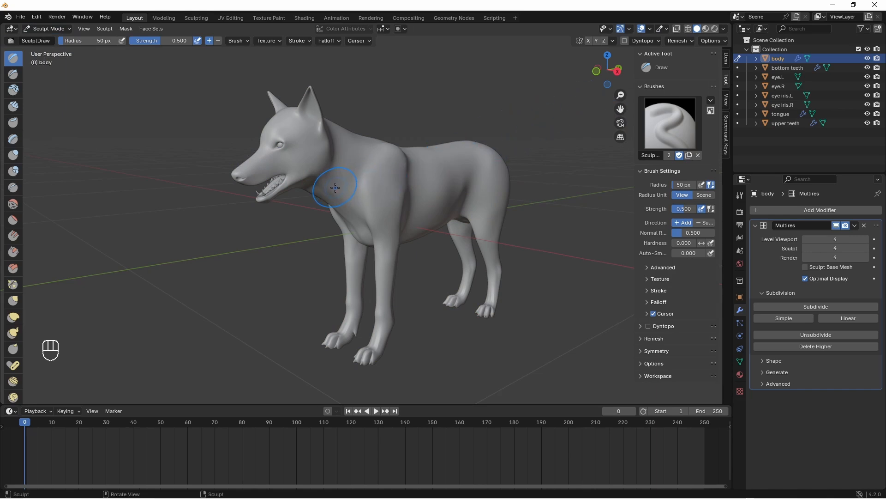
click(642, 351)
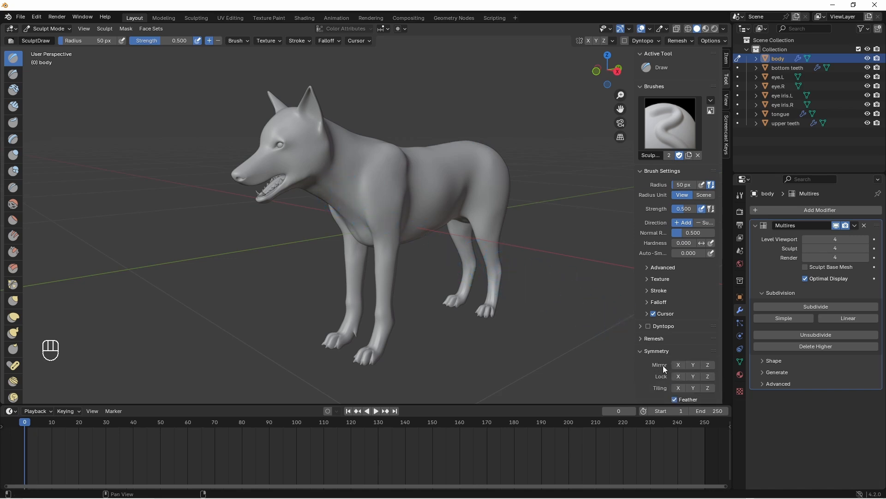
click(677, 365)
- Carve a groove along the centre of the wolf's forehead with the Draw brush inverted, at a 30 px radius and strength 0.500
middle_drag(372, 104, 411, 99)
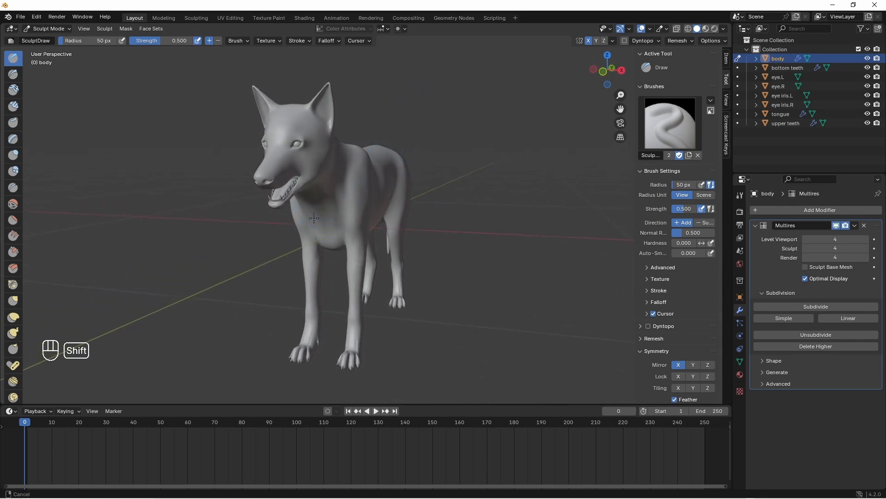
mouse_move(317, 217)
shift+middle_down()
mouse_move(355, 242)
mouse_move(358, 231)
mouse_move(325, 181)
shift+middle_up()
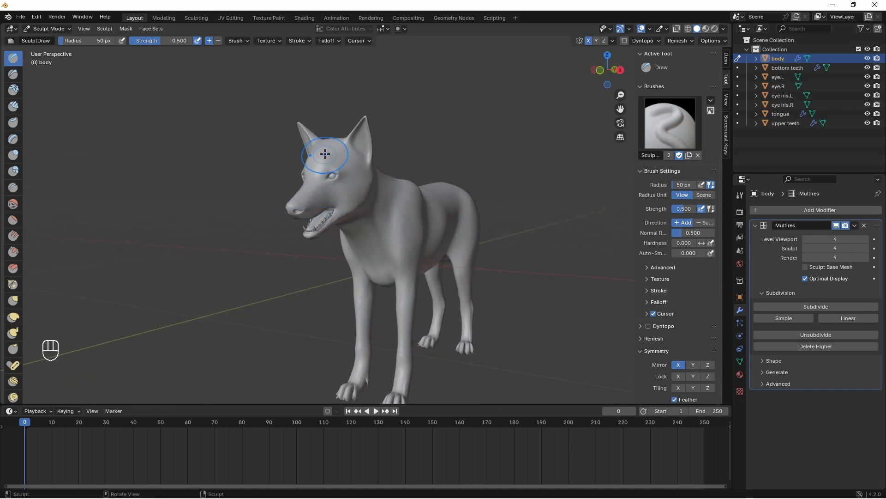
mouse_move(325, 149)
ctrl+middle_down()
mouse_move(316, 172)
mouse_move(340, 191)
mouse_move(341, 162)
ctrl+middle_up()
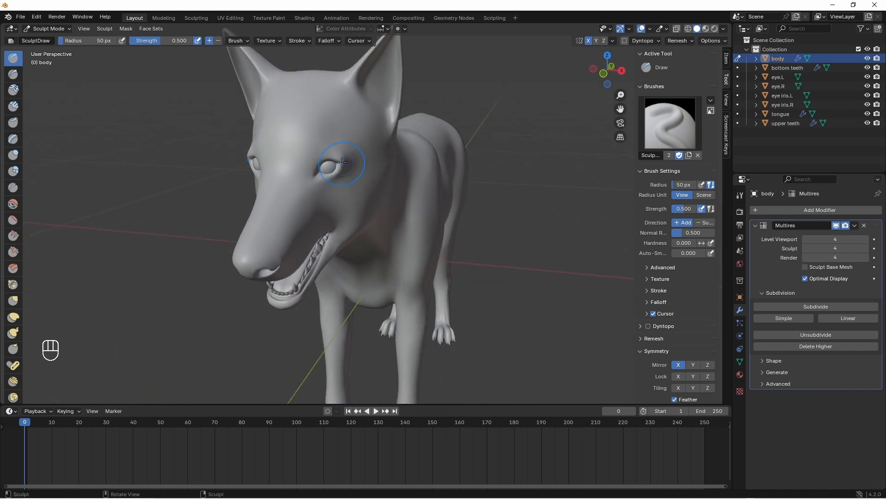
middle_drag(317, 127, 333, 148)
mouse_move(333, 149)
shift+middle_down()
mouse_move(370, 208)
mouse_move(353, 172)
mouse_move(372, 180)
mouse_move(362, 182)
mouse_move(333, 140)
mouse_move(351, 172)
shift+middle_up()
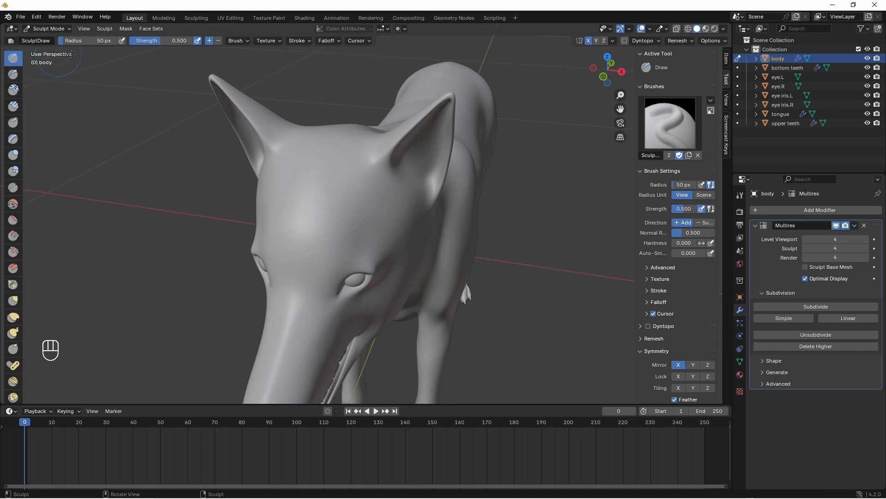
middle_drag(323, 168, 344, 194)
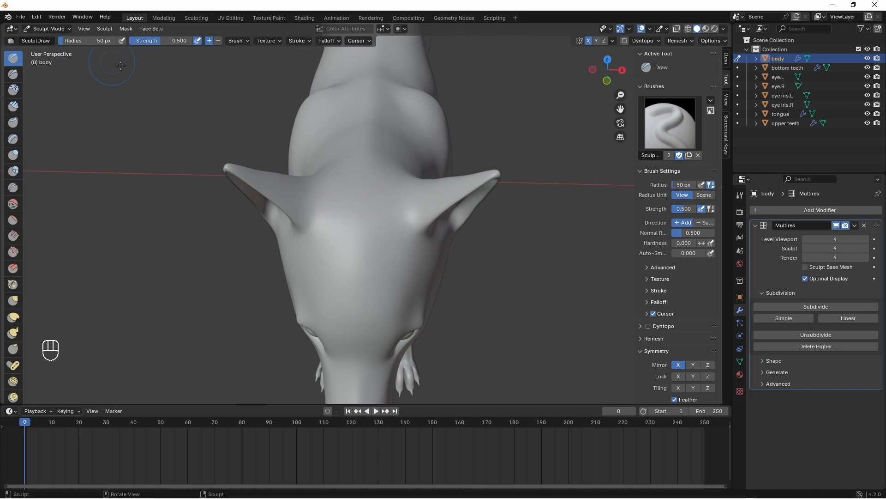
drag(97, 42, 85, 42)
ctrl+drag(361, 195, 360, 356)
mouse_move(364, 176)
middle_down()
mouse_move(348, 310)
mouse_move(312, 245)
mouse_move(353, 263)
middle_up()
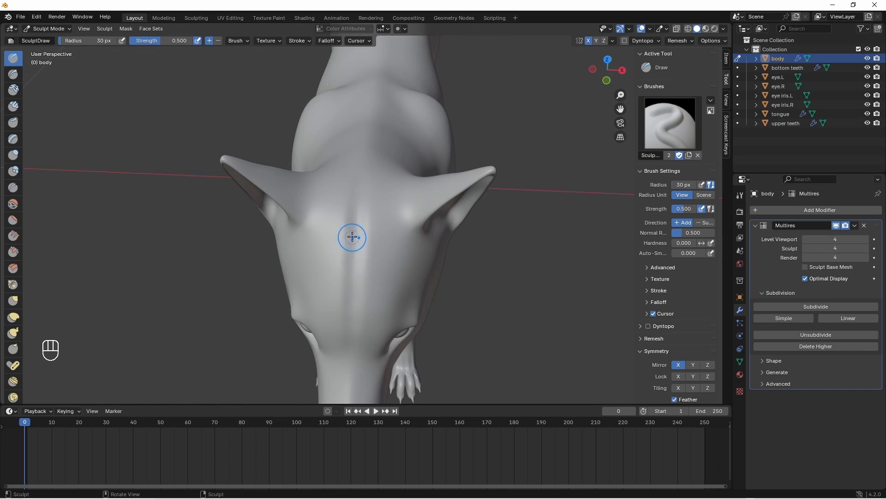
- Deepen the upper part of the forehead groove with the inverted Draw brush at a 20 px radius
right_click(321, 258)
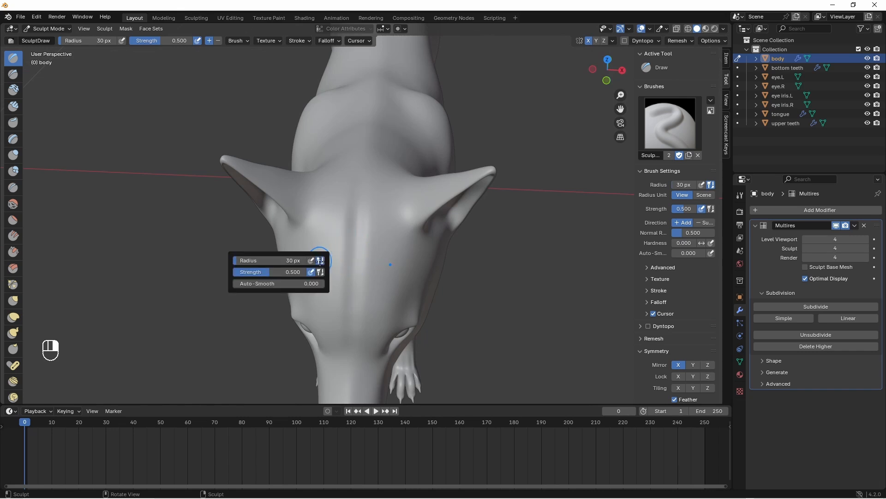
click(294, 261)
text(20)
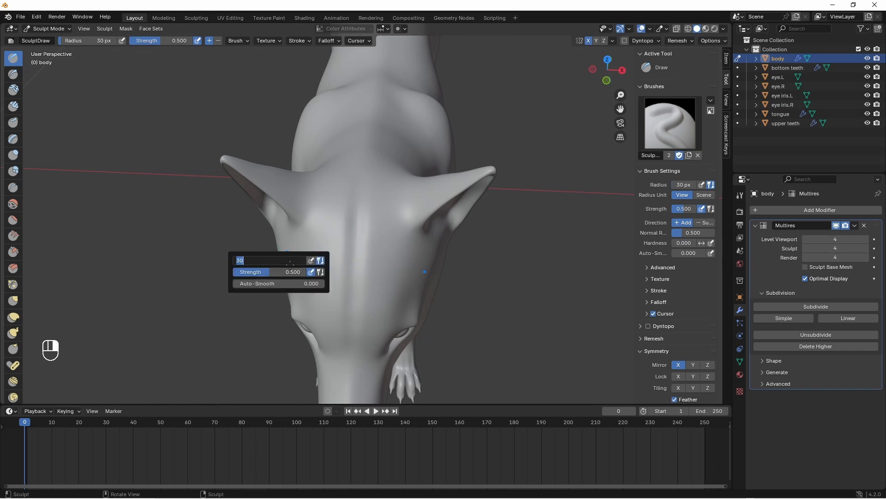
key(Return)
mouse_move(359, 195)
ctrl+mouse_down()
mouse_move(349, 259)
mouse_move(353, 245)
ctrl+mouse_up()
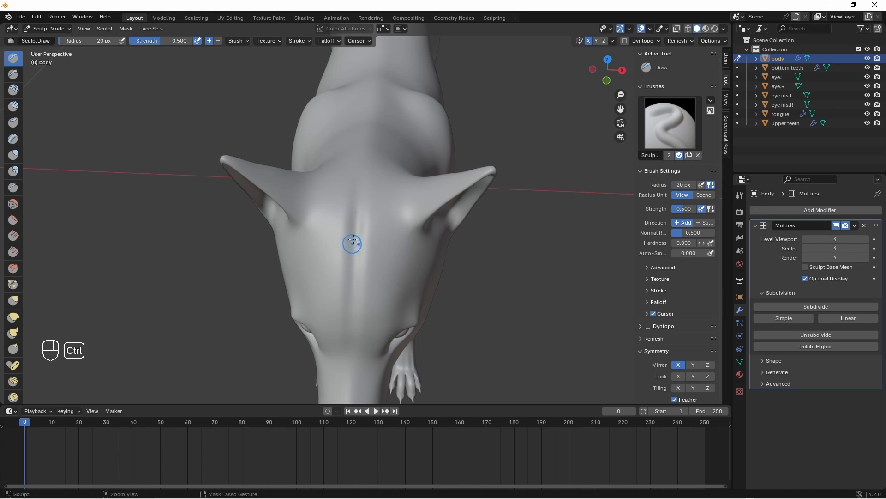
- Smooth along the forehead groove from the back of the head toward the snout at a 20 px radius, undoing the last stroke
middle_drag(366, 280, 395, 231)
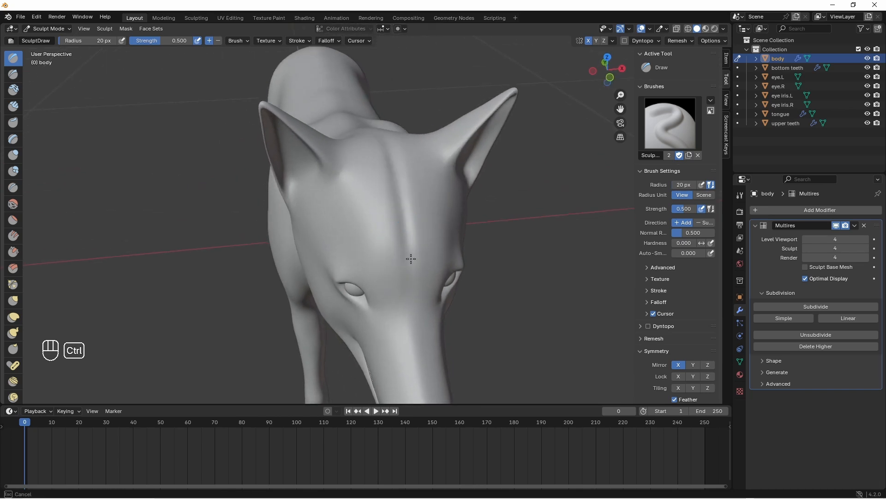
middle_drag(390, 174, 312, 262)
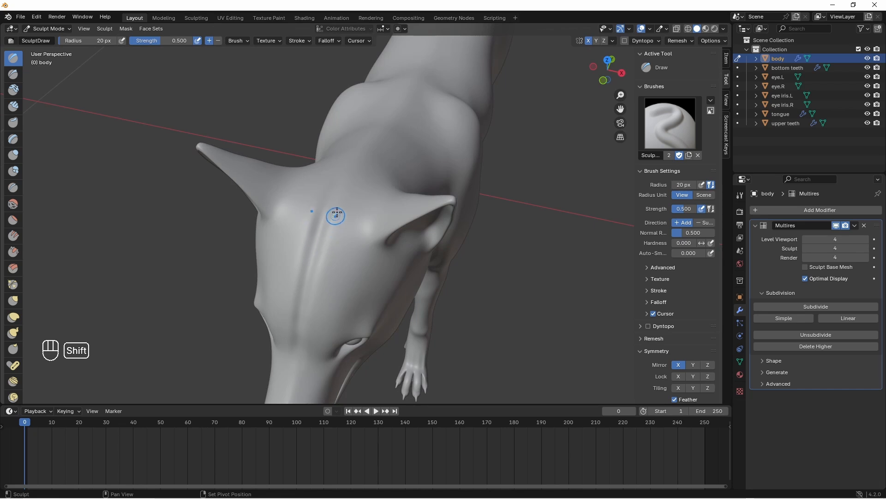
mouse_move(335, 216)
shift+mouse_down()
mouse_move(322, 258)
mouse_move(341, 193)
shift+mouse_up()
mouse_move(341, 192)
shift+mouse_down()
mouse_move(297, 325)
mouse_move(335, 190)
mouse_move(322, 199)
mouse_move(290, 306)
shift+mouse_up()
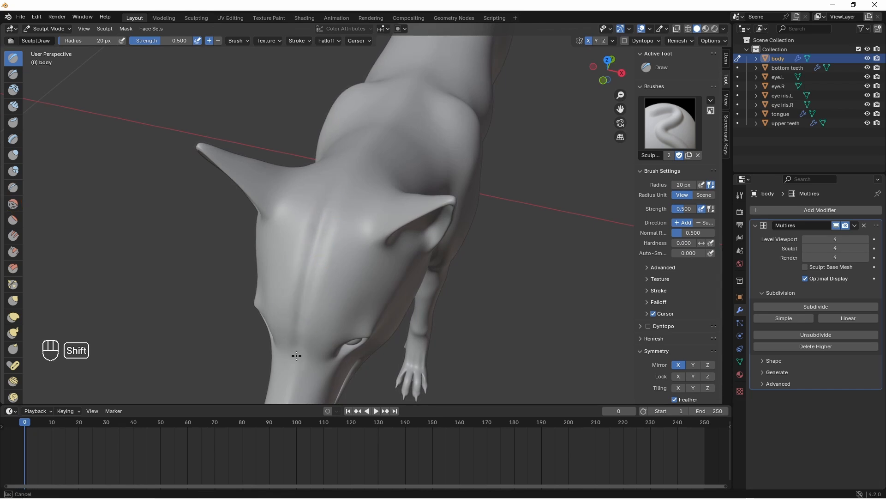
middle_drag(295, 307, 338, 283)
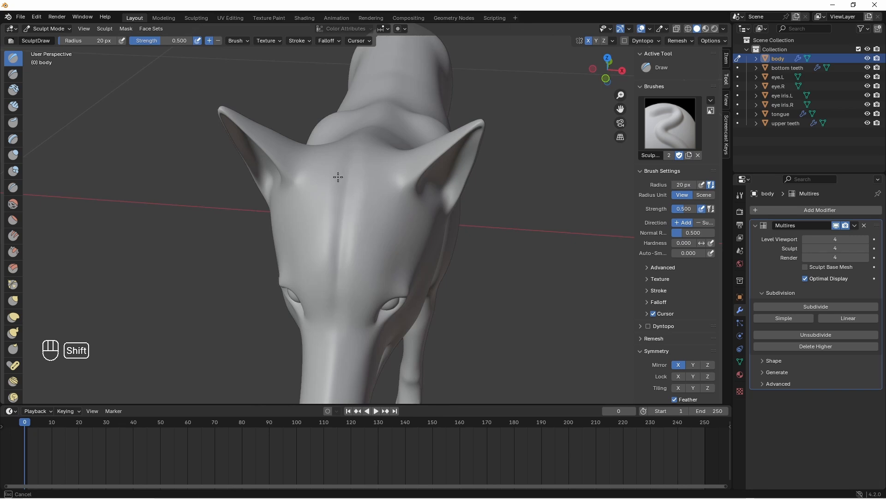
middle_drag(336, 174, 342, 197)
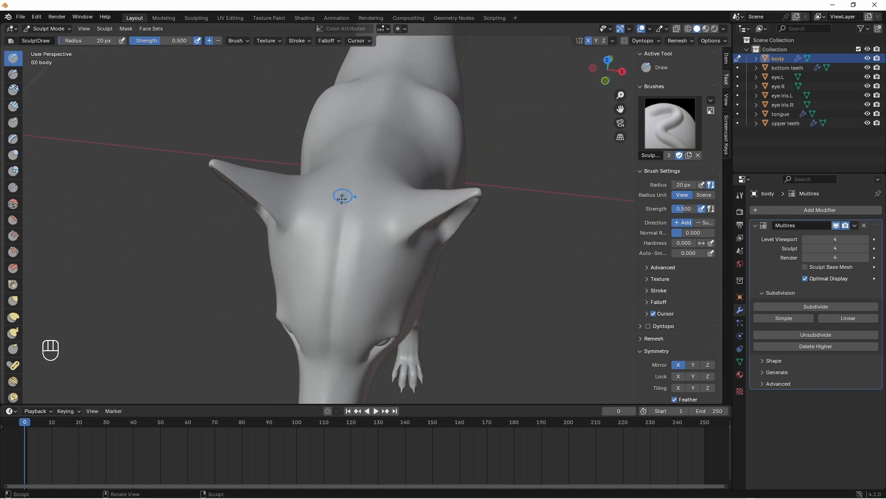
key(ctrl+z)
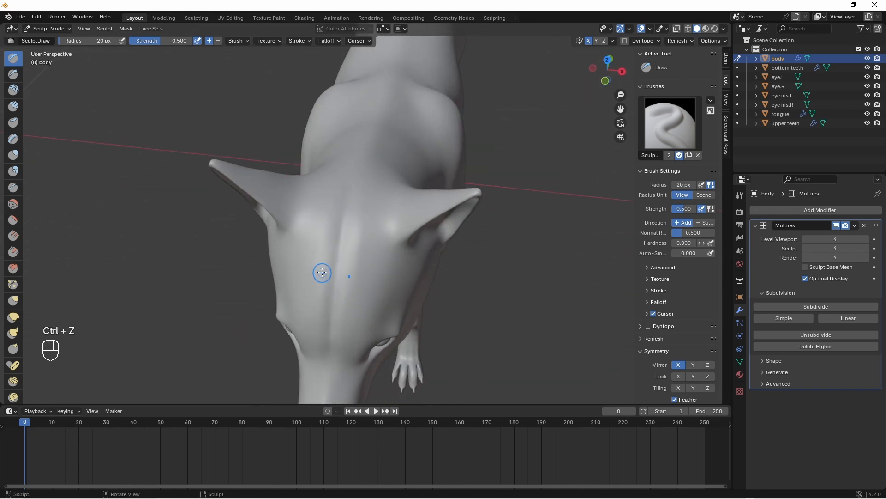
- Smooth the lower forehead and the area beside the groove with a 47 px brush radius
drag(65, 42, 84, 41)
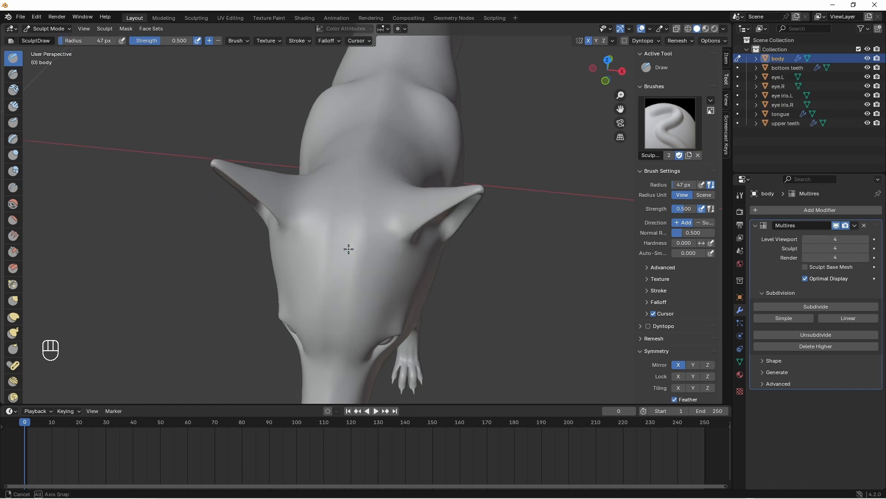
middle_drag(348, 248, 352, 247)
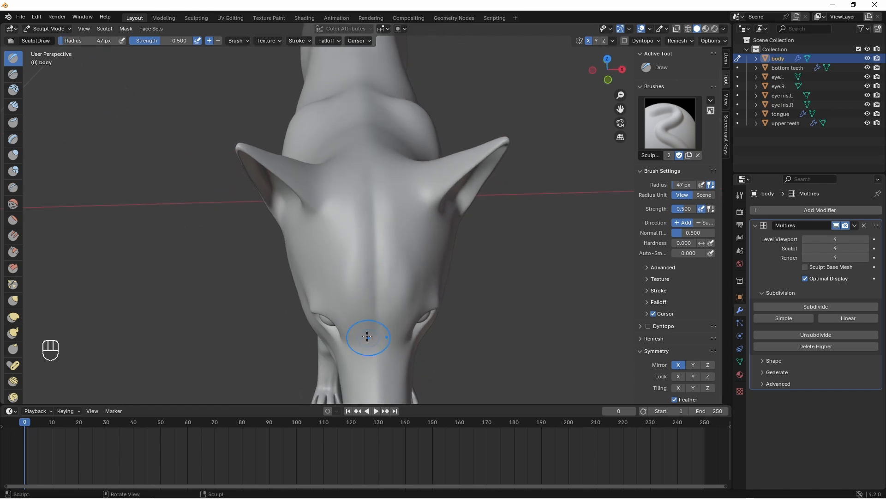
shift+drag(354, 287, 393, 288)
shift+drag(342, 239, 316, 243)
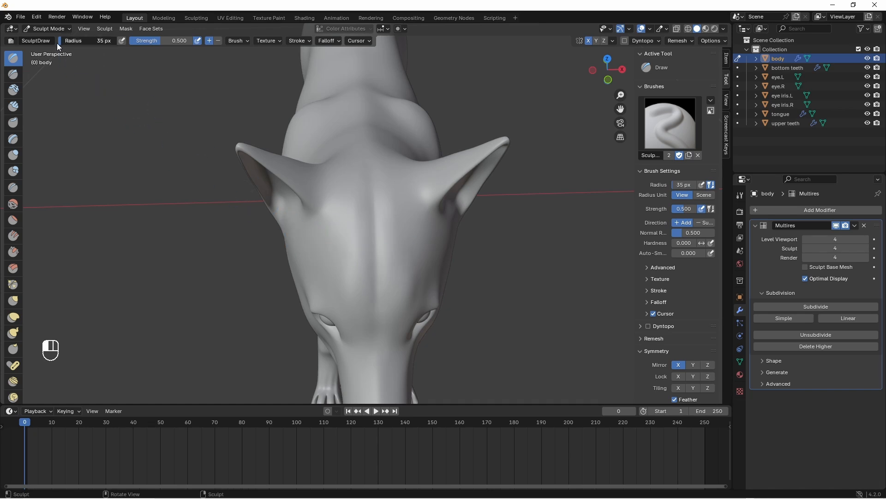
- Set the Draw brush radius to 20 px and inspect the wolf's forehead, eyes and snout from several angles
drag(91, 42, 74, 42)
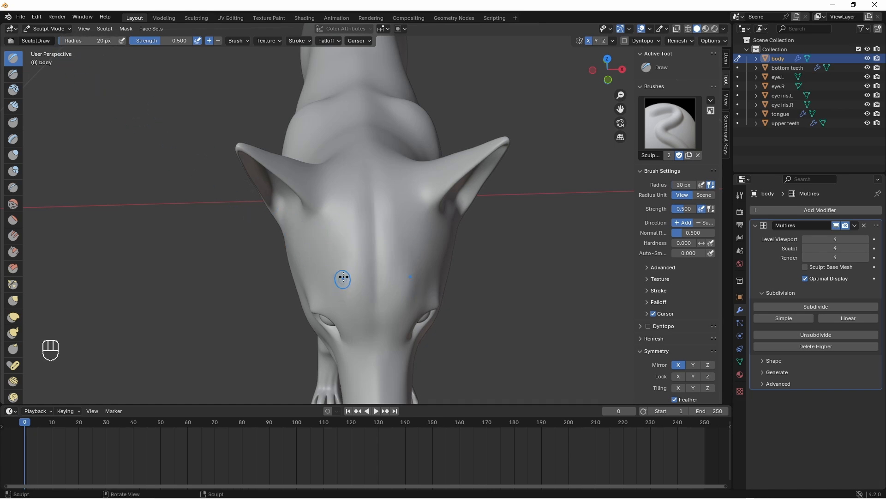
middle_drag(343, 279, 323, 268)
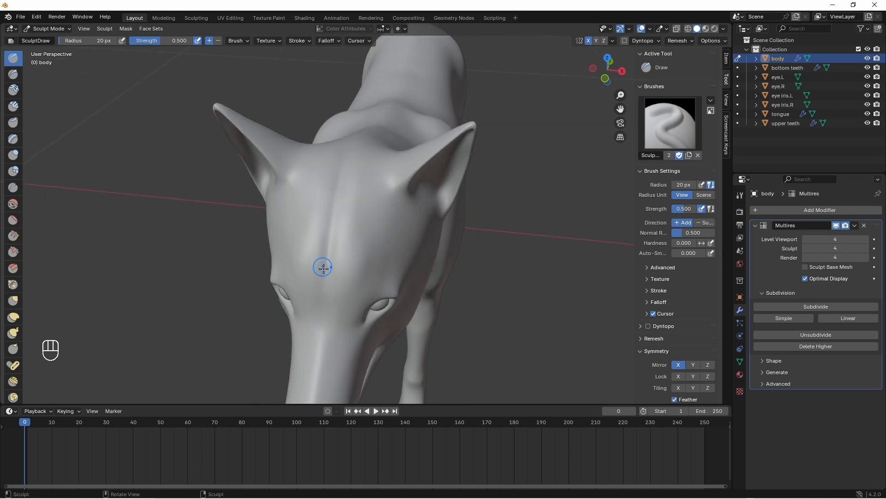
middle_drag(321, 374, 359, 295)
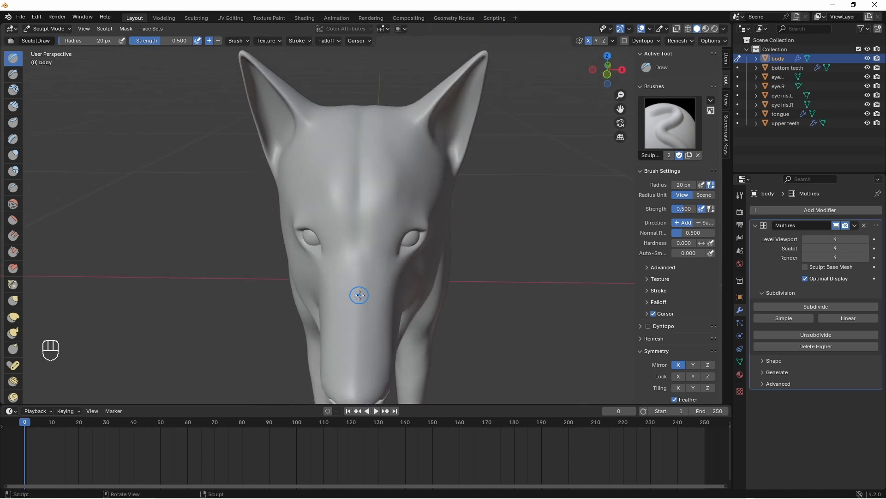
mouse_move(371, 234)
middle_down()
mouse_move(392, 231)
mouse_move(350, 295)
mouse_move(372, 204)
mouse_move(393, 217)
mouse_move(402, 240)
mouse_move(367, 227)
middle_up()
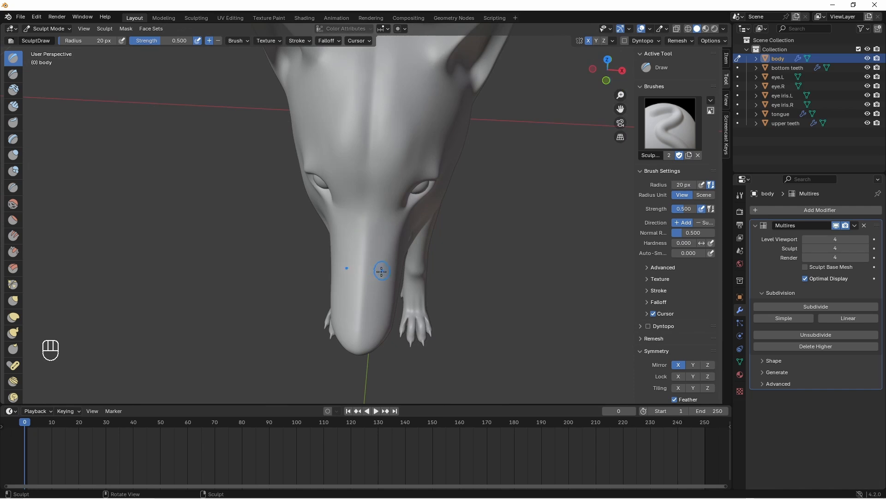
middle_drag(358, 306, 364, 251)
- Flatten the top of the wolf's snout with the Flatten brush at a 40 px radius and strength 0.500
click(17, 220)
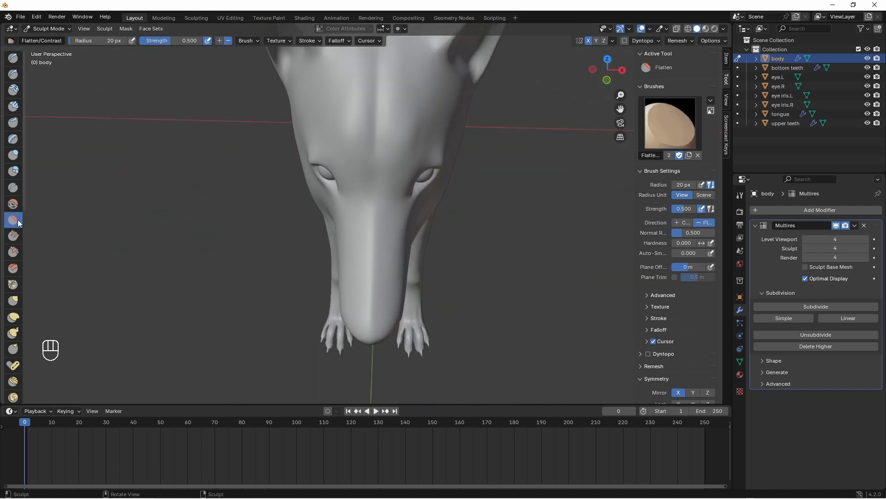
click(97, 42)
text(30)
key(Return)
click(110, 43)
text(40)
key(Return)
drag(374, 222, 366, 250)
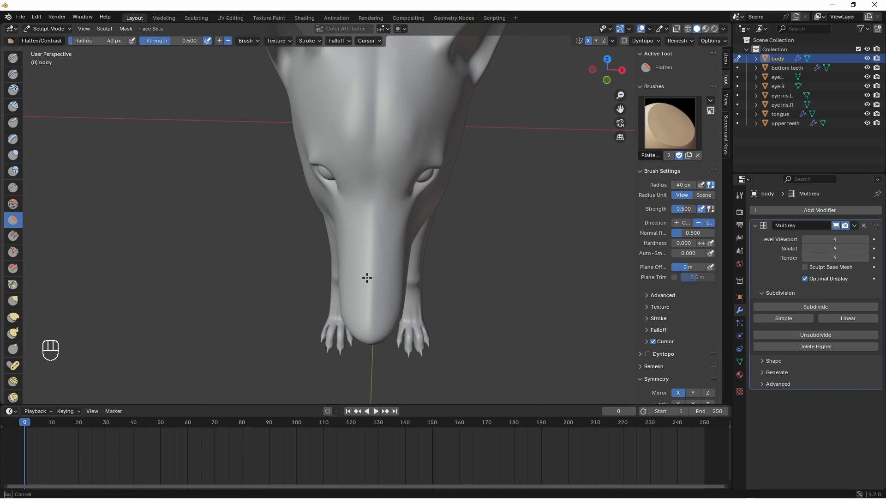
drag(370, 316, 360, 229)
- Flatten and smooth the bridge of the snout between the eyes and the nose with a 50 px brush radius
mouse_move(373, 242)
middle_down()
mouse_move(325, 201)
mouse_move(285, 190)
middle_up()
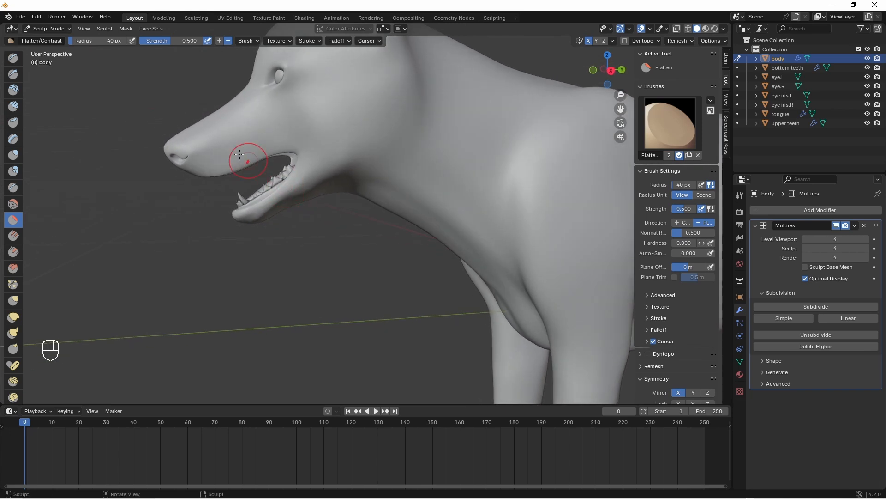
mouse_move(239, 154)
middle_down()
mouse_move(242, 139)
mouse_move(301, 141)
mouse_move(353, 113)
mouse_move(371, 264)
mouse_move(376, 210)
mouse_move(383, 341)
middle_up()
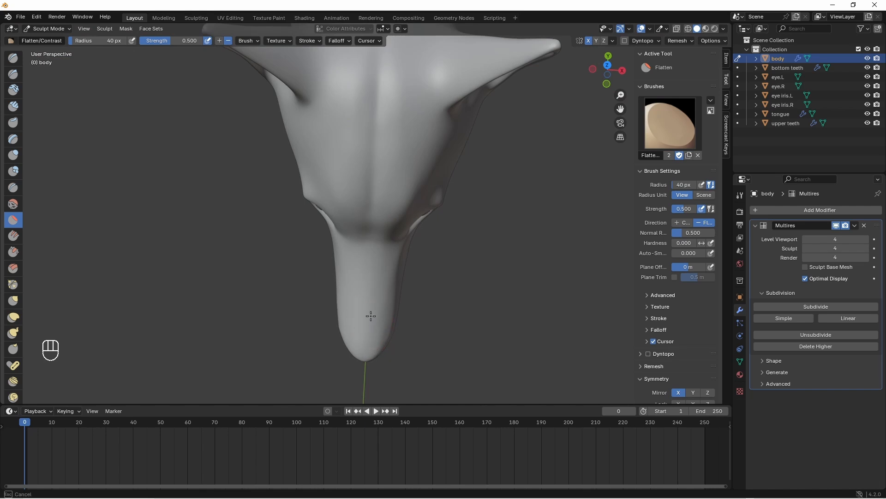
mouse_move(363, 346)
middle_down()
mouse_move(383, 152)
mouse_move(398, 106)
mouse_move(396, 185)
mouse_move(389, 102)
middle_up()
shift+middle_drag(389, 102, 389, 183)
text(50)
key(Return)
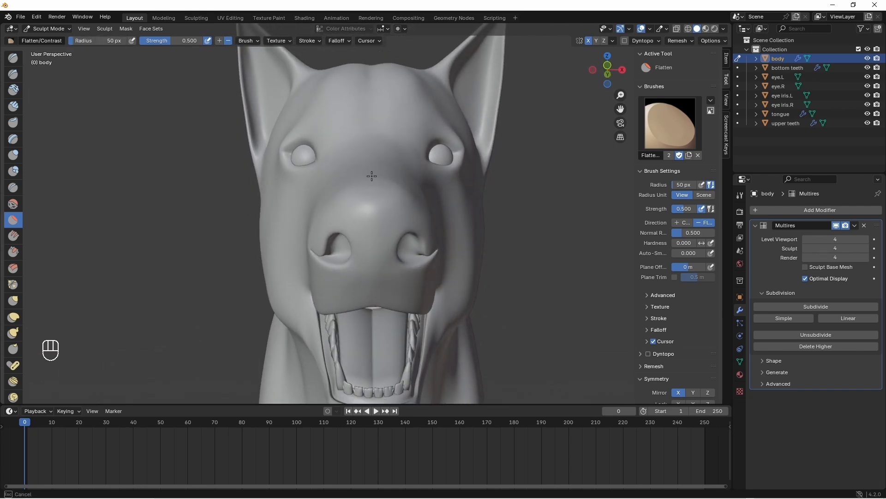
middle_drag(388, 192, 363, 306)
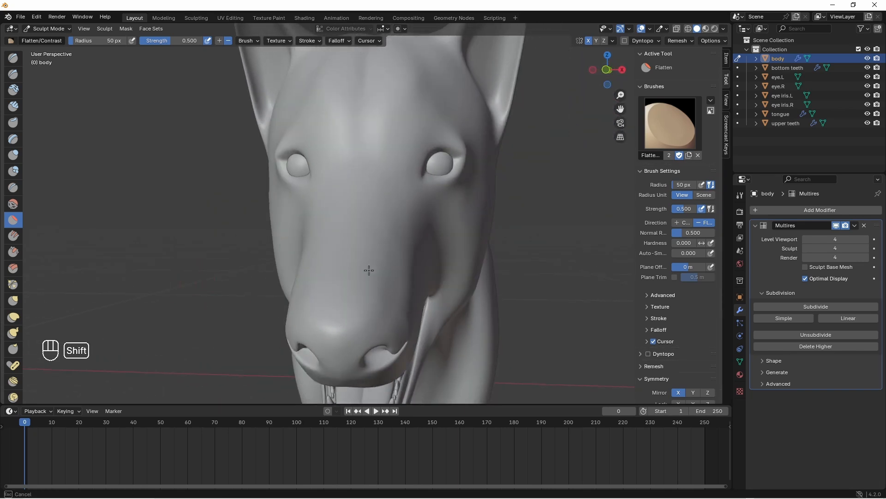
- Pull the side of the head behind the eye outward with the Grab brush at a 122 px radius and strength 0.400
mouse_move(355, 230)
middle_down()
mouse_move(281, 226)
mouse_move(294, 265)
mouse_move(300, 223)
mouse_move(292, 235)
mouse_move(225, 205)
middle_up()
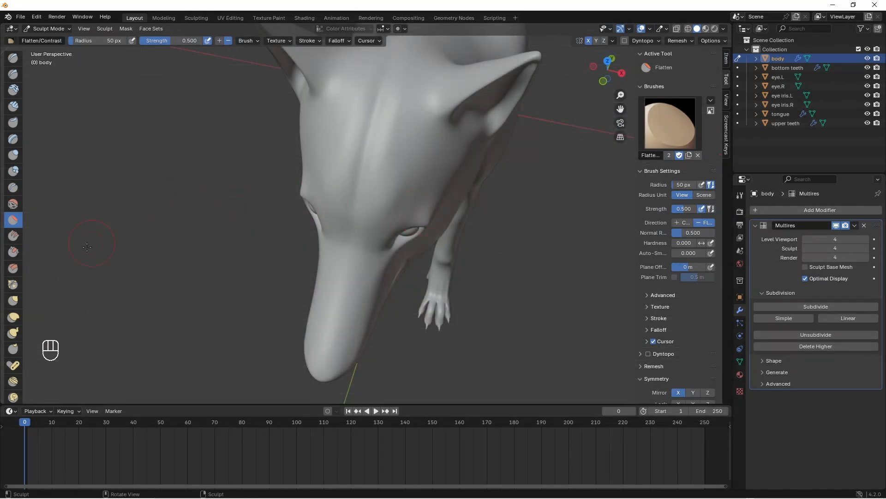
click(13, 301)
middle_drag(455, 204, 434, 226)
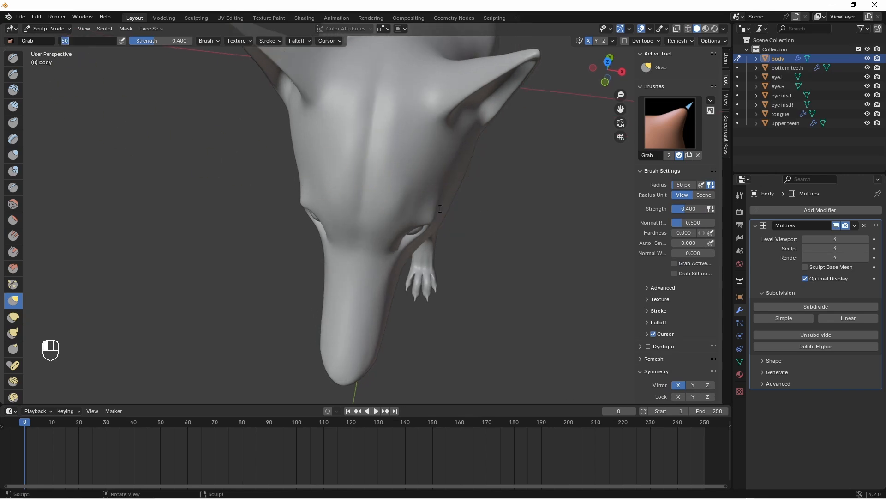
key(Return)
mouse_move(440, 198)
middle_down()
mouse_move(443, 210)
mouse_move(425, 204)
mouse_move(443, 185)
middle_up()
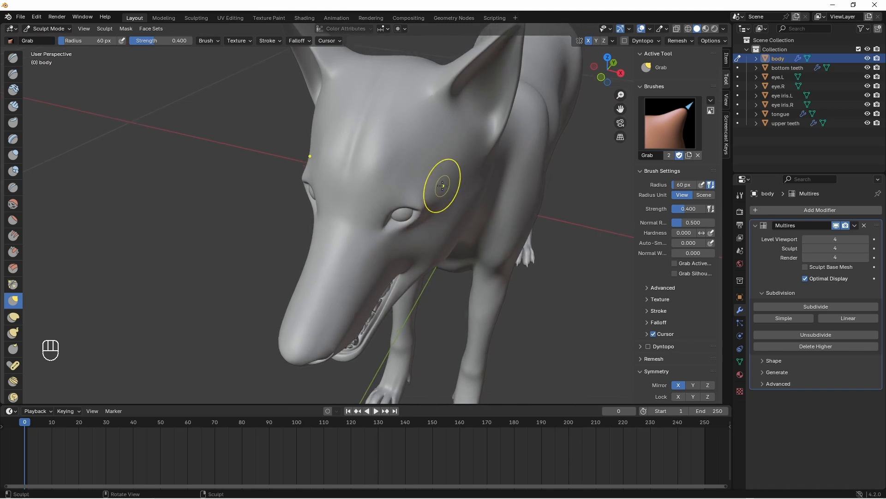
drag(87, 43, 85, 43)
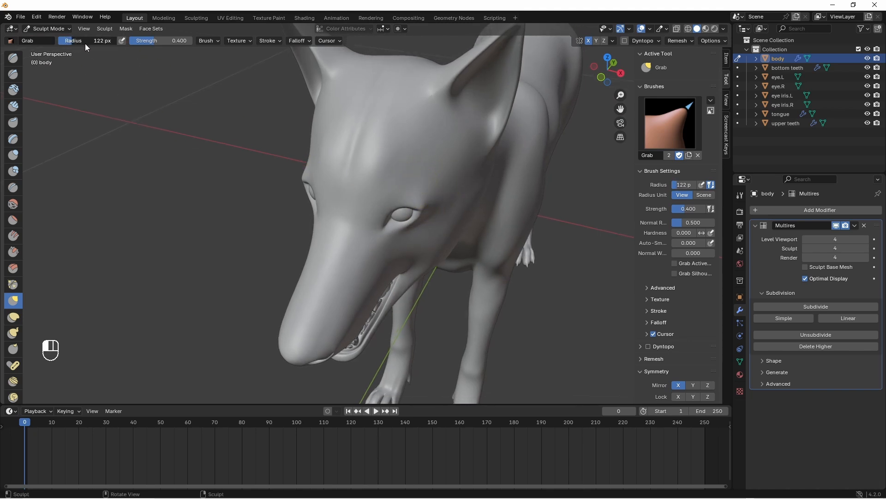
drag(446, 200, 454, 202)
mouse_move(458, 203)
middle_down()
mouse_move(413, 154)
mouse_move(479, 228)
middle_up()
- Reshape the lids around the eye's outer corner with the Grab brush at a 56 px radius and smooth the temple behind it
drag(70, 44, 57, 43)
mouse_move(466, 226)
middle_down()
mouse_move(451, 222)
mouse_move(470, 229)
mouse_move(457, 217)
middle_up()
scroll(452, 222, up, 4)
shift+middle_drag(457, 217, 458, 215)
middle_drag(458, 215, 441, 228)
drag(437, 227, 430, 222)
drag(428, 222, 425, 226)
mouse_move(431, 223)
middle_down()
mouse_move(449, 185)
mouse_move(455, 203)
middle_up()
drag(446, 139, 442, 144)
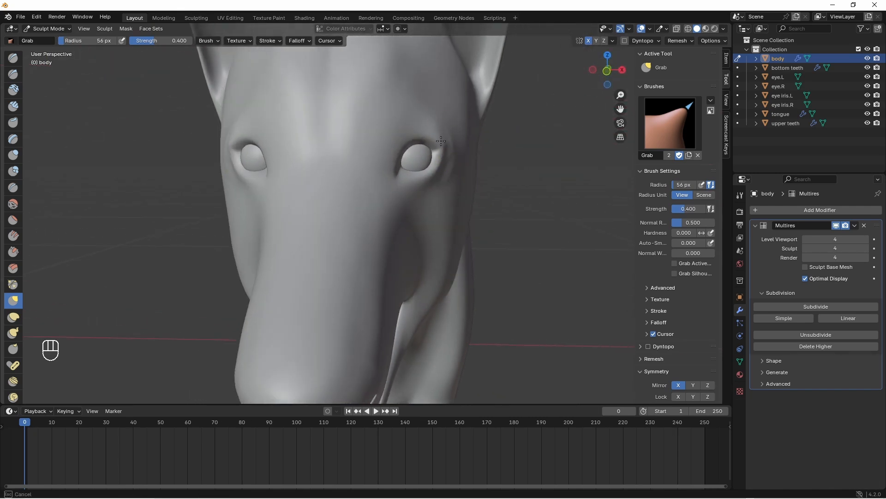
drag(436, 177, 435, 173)
middle_drag(447, 193, 435, 164)
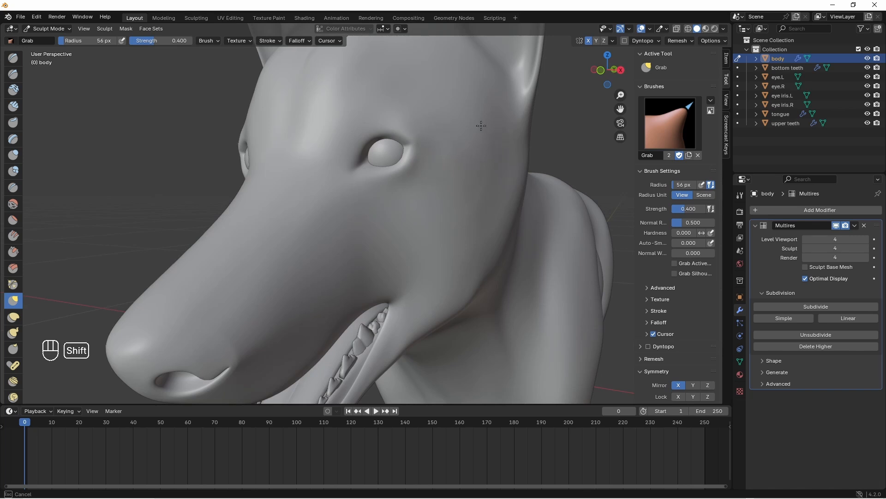
mouse_move(427, 170)
middle_down()
mouse_move(432, 163)
mouse_move(426, 176)
mouse_move(419, 154)
mouse_move(378, 134)
mouse_move(390, 133)
mouse_move(388, 182)
middle_up()
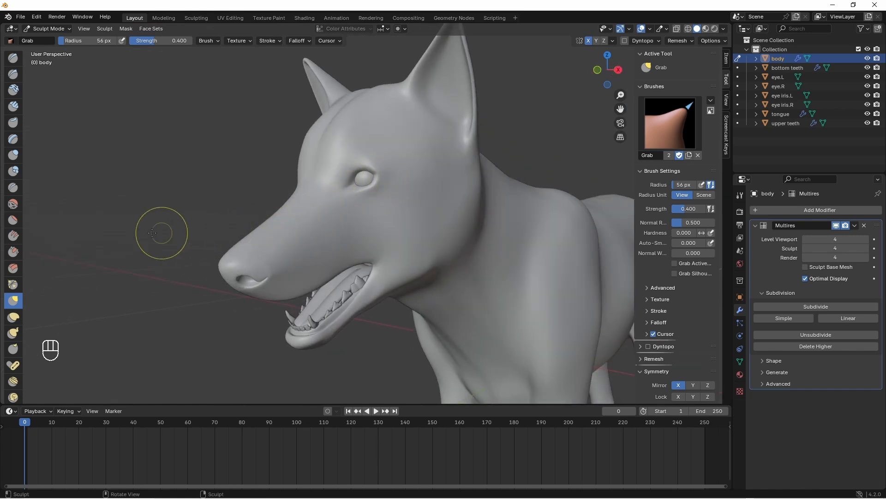
- Define the upper eyelid crease and the eye's outer and inner corners with the Draw brush at a 30 px radius
key(x)
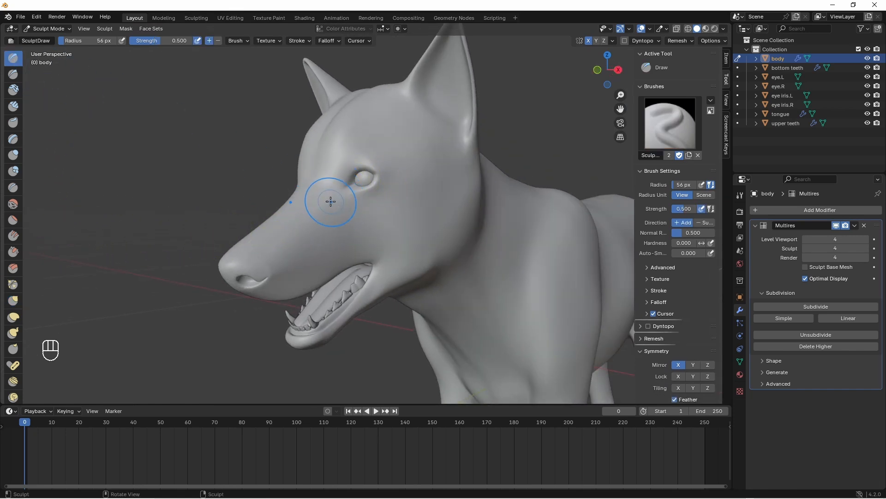
click(97, 41)
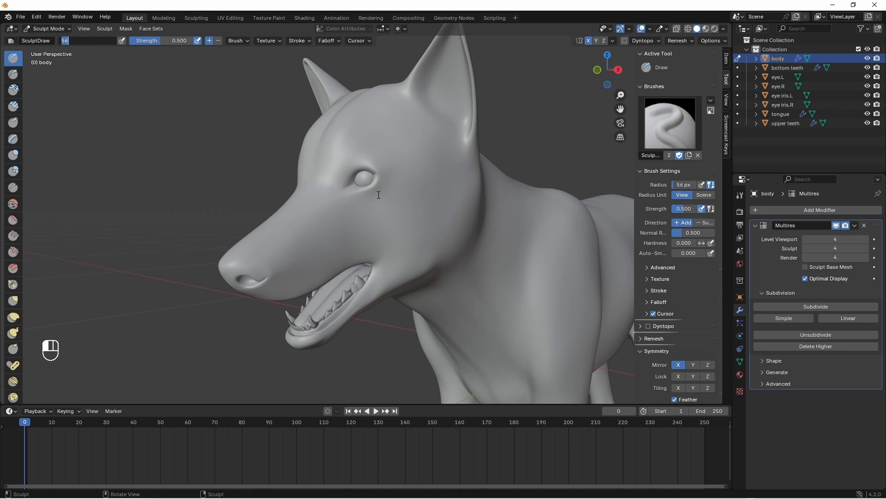
mouse_move(355, 203)
ctrl+middle_down()
mouse_move(358, 229)
mouse_move(347, 201)
ctrl+middle_up()
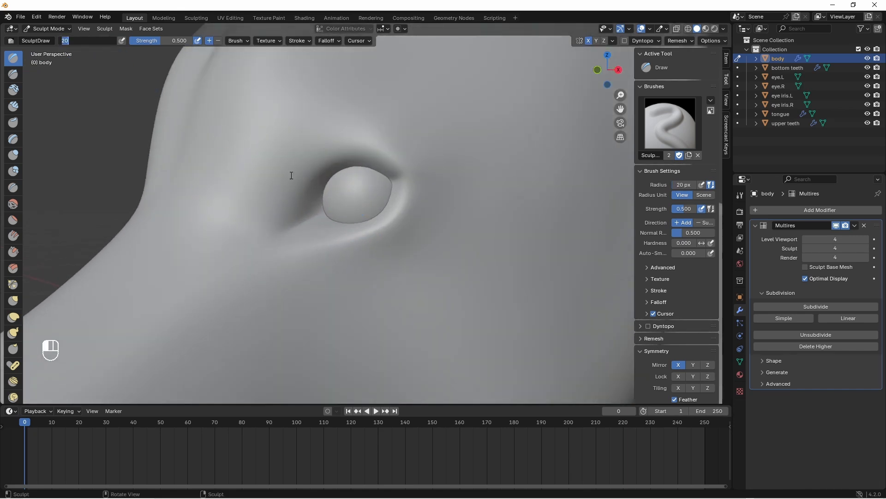
text(30)
key(Return)
middle_drag(371, 253, 383, 204)
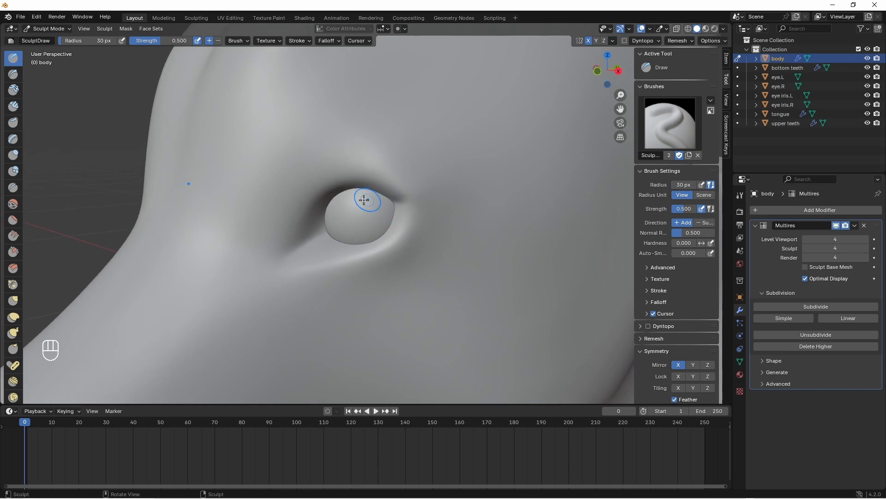
middle_drag(320, 217, 283, 194)
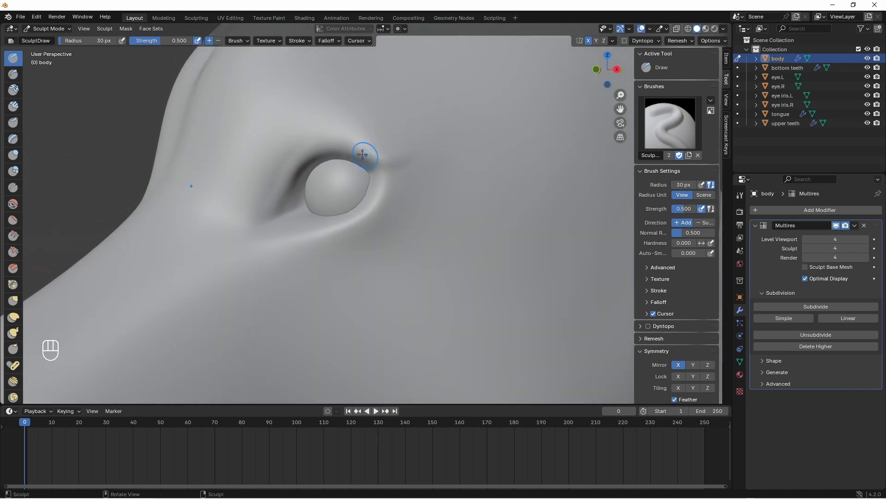
shift+drag(362, 154, 397, 149)
shift+drag(282, 172, 261, 217)
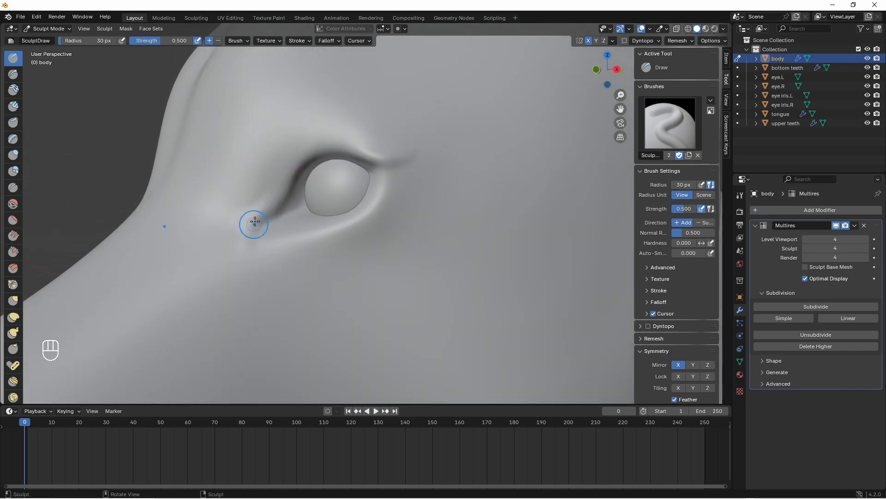
- Reshape the lower eyelid with the Grab brush at a 70 px radius and smooth the skin below the eye
middle_drag(255, 222, 162, 249)
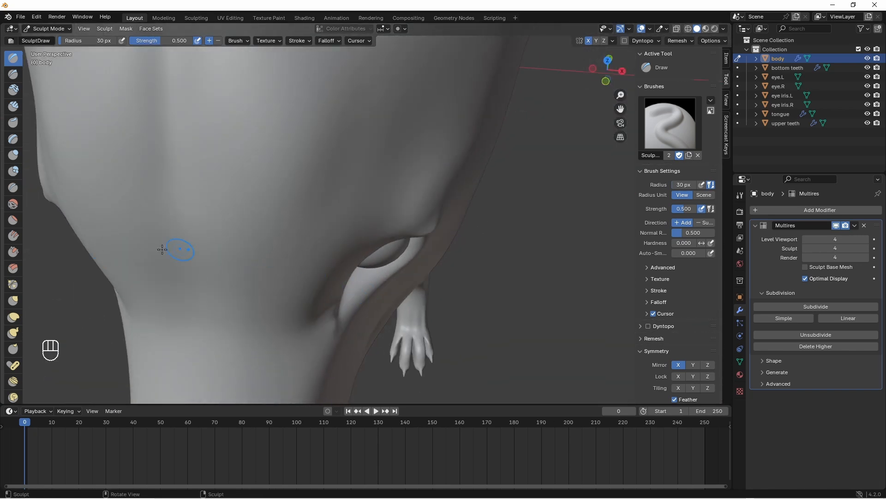
click(14, 301)
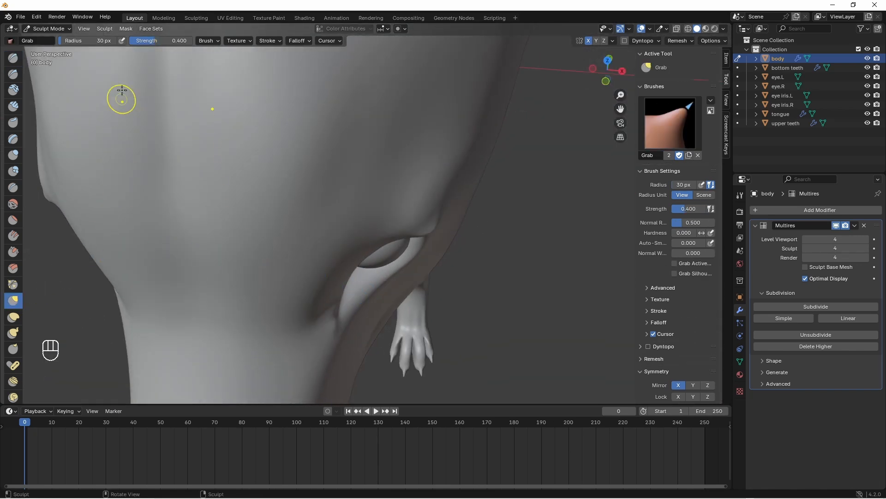
click(94, 43)
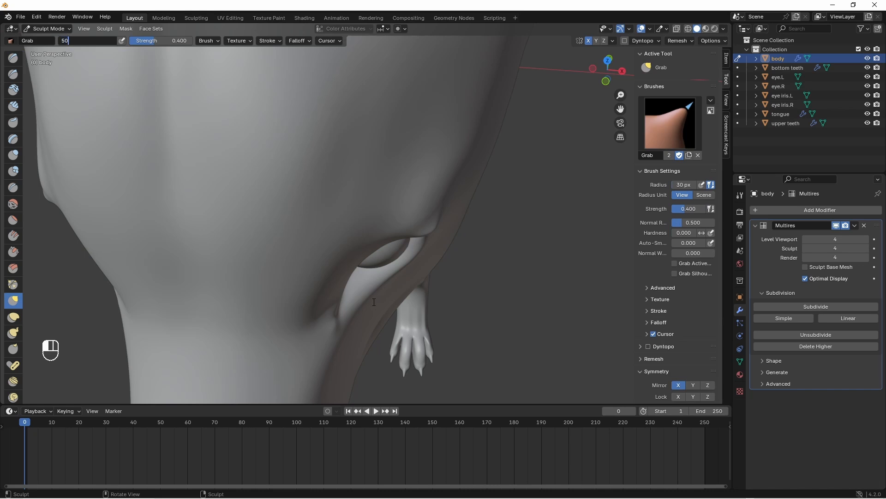
text(50)
key(Return)
text(70)
key(Return)
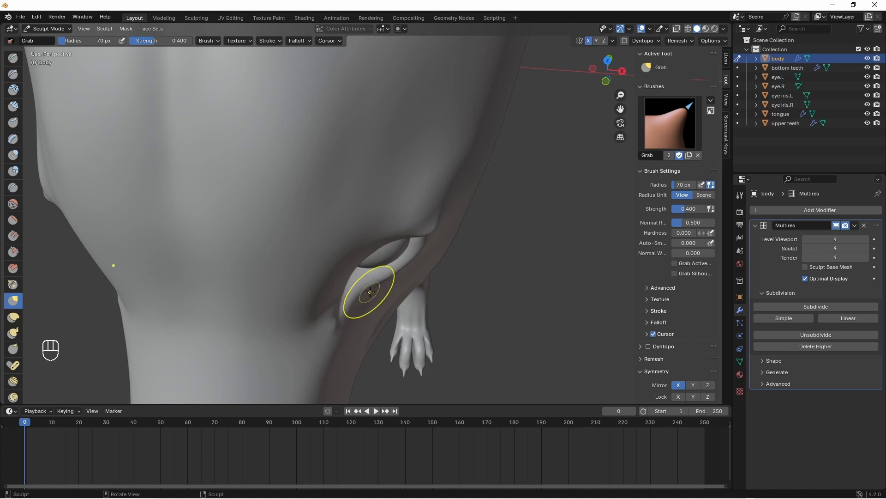
mouse_move(356, 297)
middle_down()
mouse_move(341, 245)
mouse_move(319, 261)
middle_up()
shift+drag(319, 261, 320, 235)
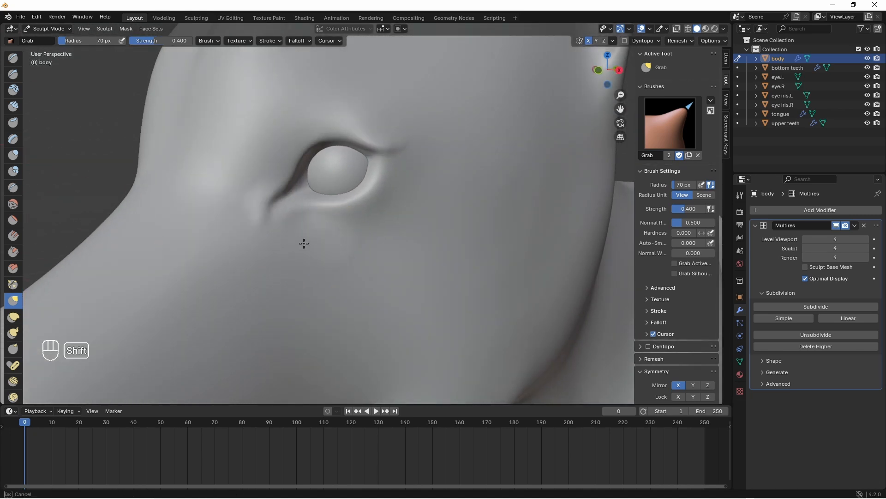
- Undo the last three strokes and reshape the lower eyelid with the Grab brush at a 100 px radius
middle_drag(394, 205, 362, 283)
text(100)
key(Return)
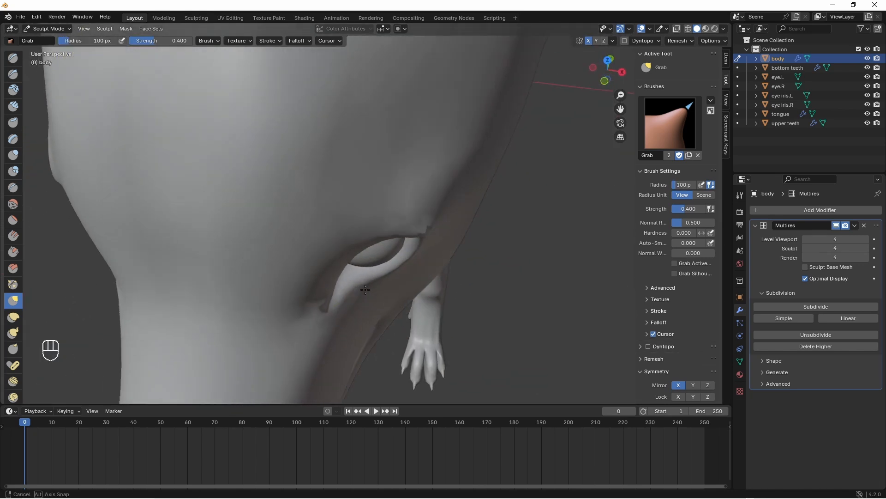
key(ctrl+z)
key(ctrl+z)
key(ctrl+z)
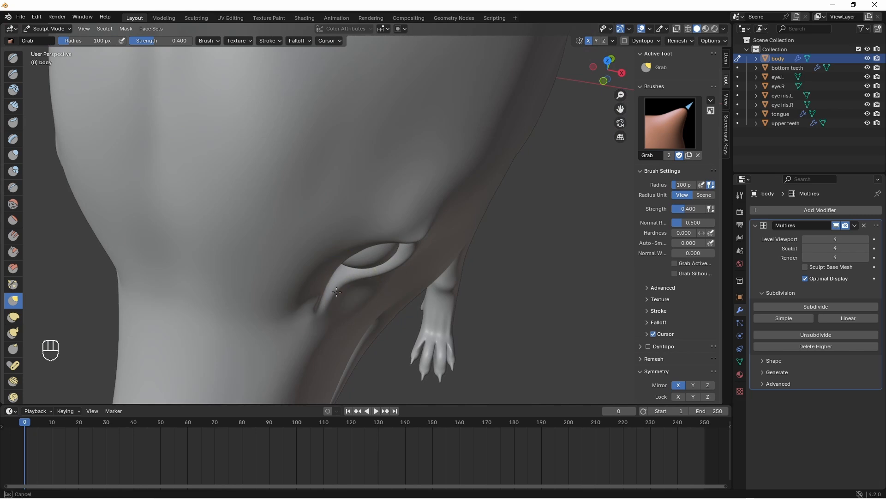
middle_drag(337, 292, 303, 263)
- Refine the skin below the eye with a 50 px brush radius
double_click(76, 41)
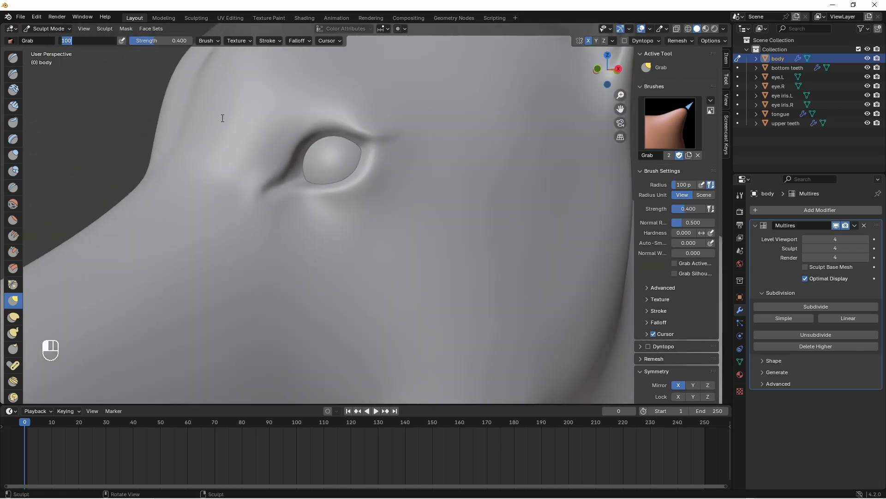
text(50)
key(Return)
mouse_move(359, 241)
shift+middle_down()
mouse_move(310, 227)
mouse_move(283, 242)
mouse_move(259, 224)
mouse_move(275, 247)
mouse_move(290, 234)
mouse_move(295, 254)
mouse_move(318, 250)
mouse_move(325, 231)
mouse_move(307, 215)
mouse_move(365, 259)
mouse_move(358, 263)
shift+middle_up()
scroll(365, 286, down, 4)
scroll(307, 215, up, 4)
- Pull the lower eyelid toward the snout with the Grab brush at a 100 px radius
click(108, 45)
text(1)
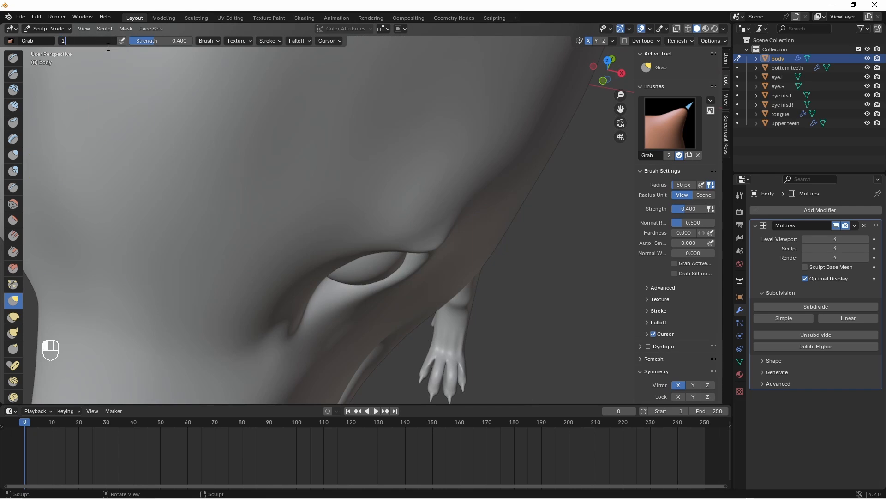
text(00)
key(Return)
middle_drag(343, 306, 349, 314)
drag(350, 316, 330, 328)
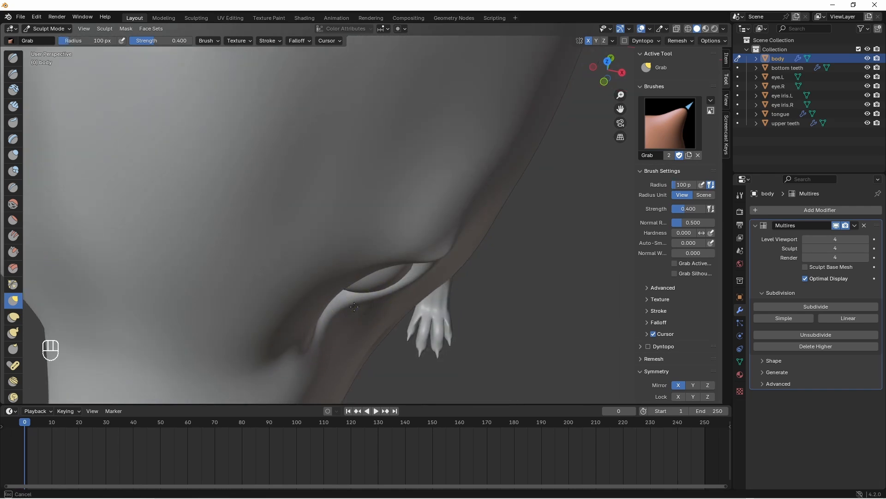
- Touch up the creases around the eye's corners with brush radii of 20 px and 50 px
middle_drag(354, 306, 337, 241)
shift+middle_drag(337, 240, 280, 215)
click(94, 43)
text(20)
key(Return)
middle_drag(379, 180, 398, 162)
middle_drag(363, 211, 369, 230)
ctrl+middle_drag(448, 157, 449, 178)
middle_drag(272, 227, 263, 240)
click(99, 42)
text(50)
key(Return)
middle_drag(242, 124, 261, 148)
- Pull the eye's outer corner inward and the skin beside it upward with the Grab brush at a 100 px radius
click(102, 44)
text(100)
key(Return)
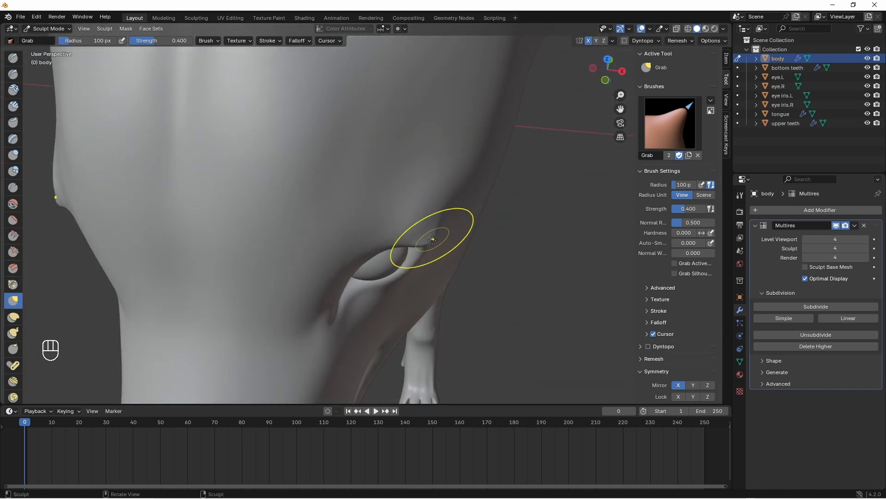
drag(428, 241, 423, 244)
middle_drag(423, 244, 442, 199)
drag(442, 197, 437, 172)
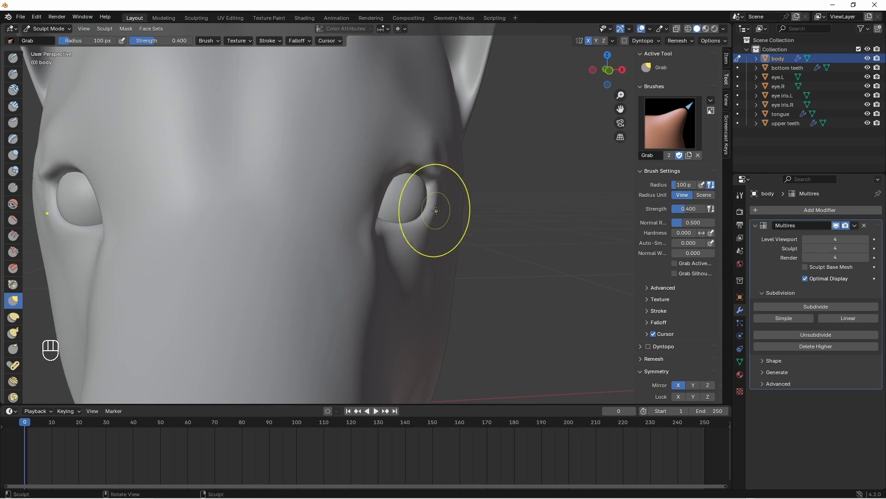
- Raise a thin rim along the outer half of the lower eyelid with the Draw brush at a 20 px radius
mouse_move(435, 213)
middle_down()
mouse_move(372, 222)
mouse_move(428, 242)
mouse_move(404, 189)
middle_up()
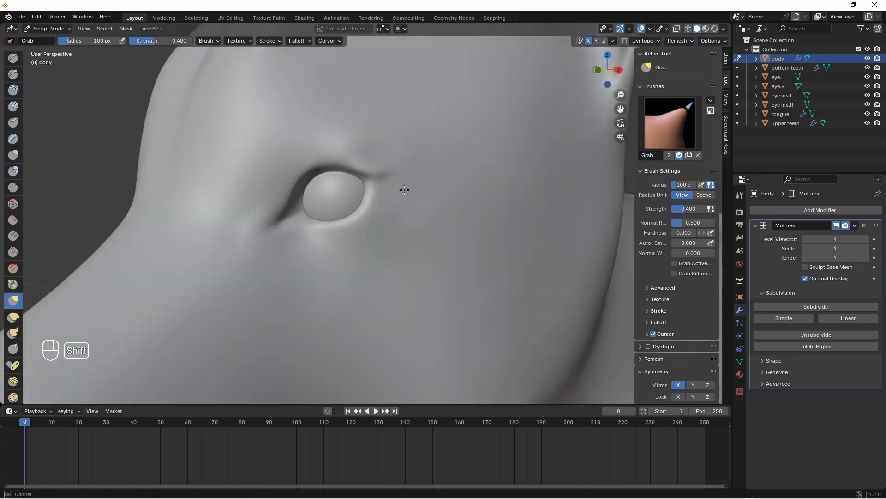
mouse_move(235, 251)
middle_down()
mouse_move(416, 242)
mouse_move(317, 221)
mouse_move(413, 240)
mouse_move(411, 277)
mouse_move(363, 296)
mouse_move(298, 289)
middle_up()
click(13, 57)
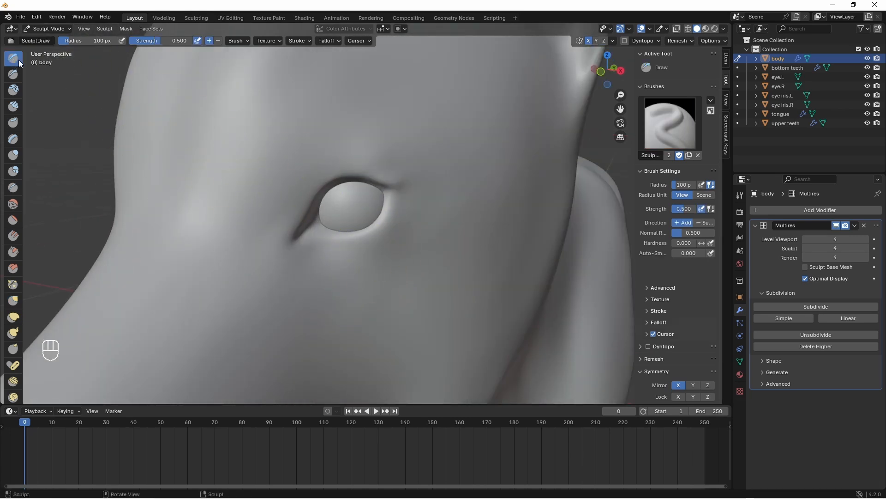
mouse_move(406, 228)
ctrl+middle_down()
mouse_move(393, 257)
mouse_move(406, 215)
mouse_move(440, 218)
ctrl+middle_up()
drag(443, 215, 415, 276)
drag(430, 259, 391, 284)
drag(444, 223, 422, 271)
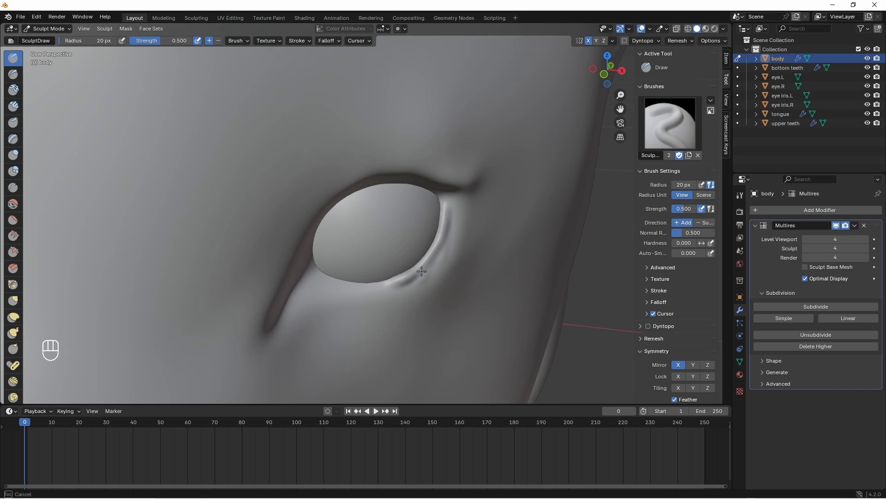
middle_drag(421, 271, 430, 245)
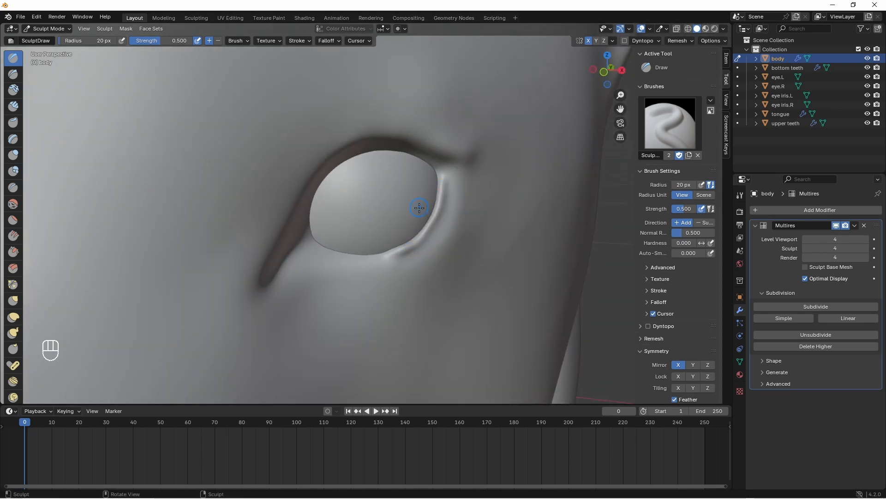
- Extend the lower eyelid's raised rim to the eye's inner corner with the 20 px Draw brush
middle_drag(428, 200, 403, 220)
middle_drag(296, 240, 226, 208)
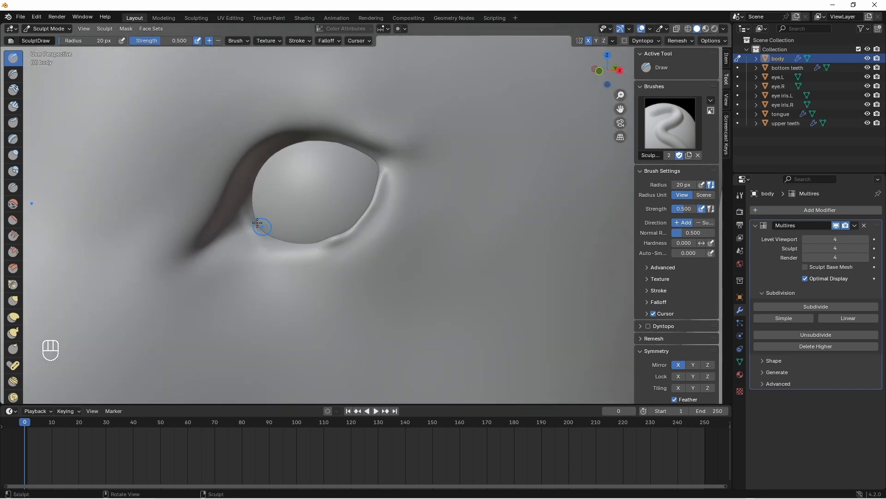
drag(259, 224, 324, 243)
drag(266, 235, 249, 199)
middle_drag(351, 258, 411, 281)
mouse_move(415, 323)
ctrl+middle_down()
mouse_move(419, 301)
mouse_move(435, 340)
ctrl+middle_up()
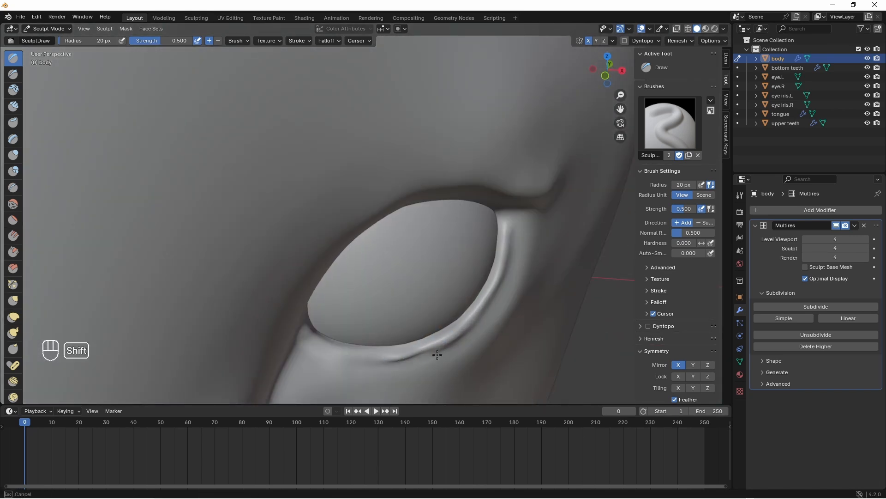
middle_drag(501, 262, 367, 233)
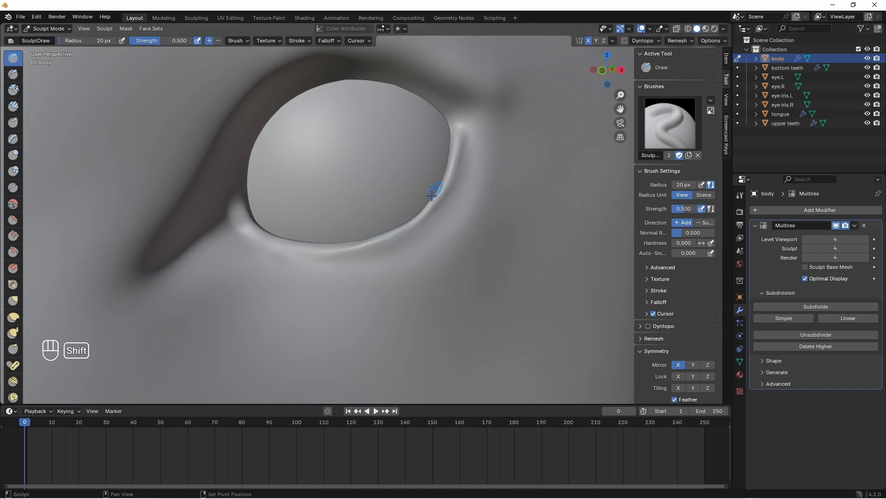
- Build up a matching rim from the inner corner along the upper eyelid and carve a crease beside it, using a 20 px radius
mouse_move(365, 198)
shift+middle_down()
mouse_move(174, 254)
mouse_move(174, 140)
mouse_move(192, 122)
mouse_move(242, 232)
mouse_move(230, 266)
shift+middle_up()
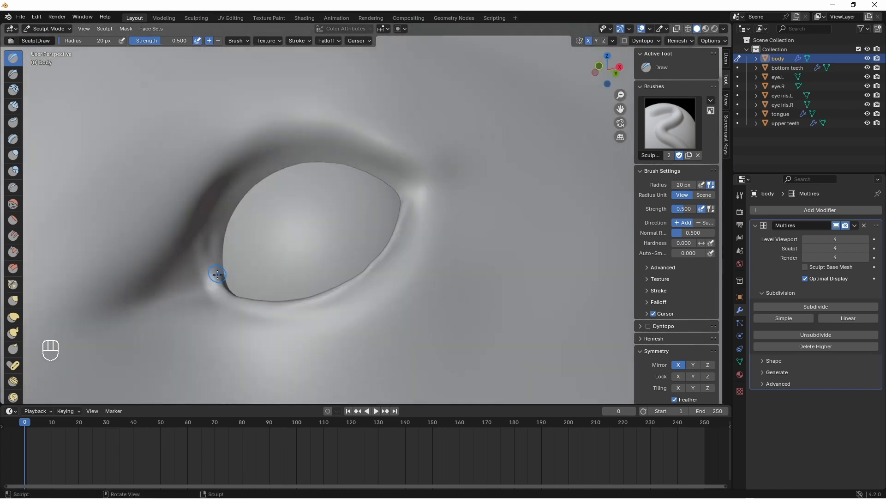
drag(218, 272, 232, 203)
middle_drag(257, 168, 319, 124)
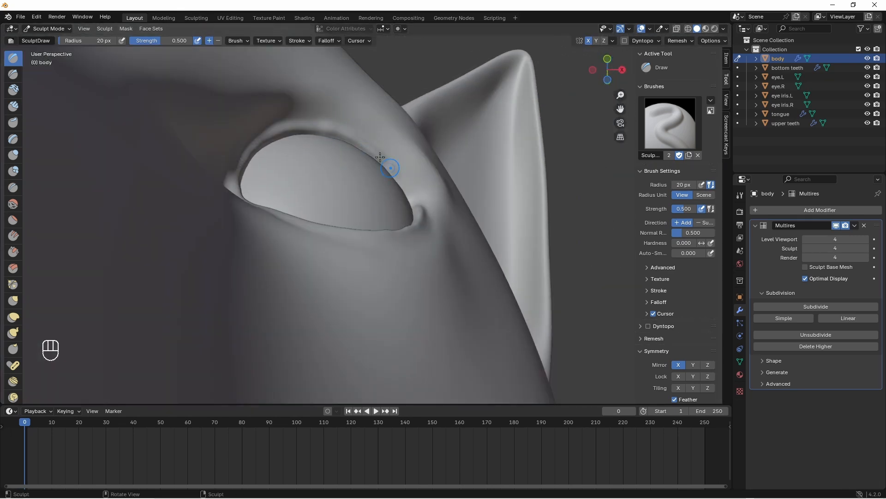
middle_drag(415, 197, 317, 146)
drag(367, 169, 277, 143)
middle_drag(236, 164, 289, 206)
mouse_move(285, 183)
ctrl+mouse_down()
mouse_move(272, 180)
mouse_move(337, 199)
ctrl+mouse_up()
mouse_move(300, 208)
middle_down()
mouse_move(294, 257)
mouse_move(162, 303)
middle_up()
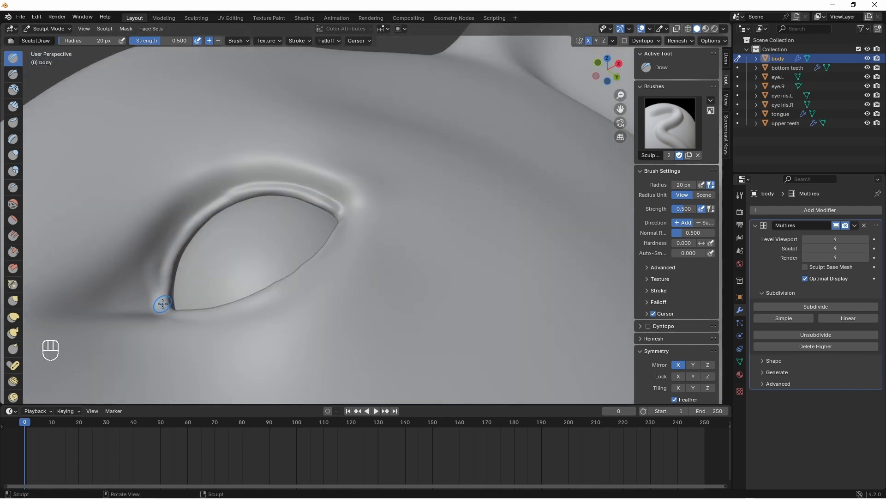
middle_drag(195, 222, 288, 205)
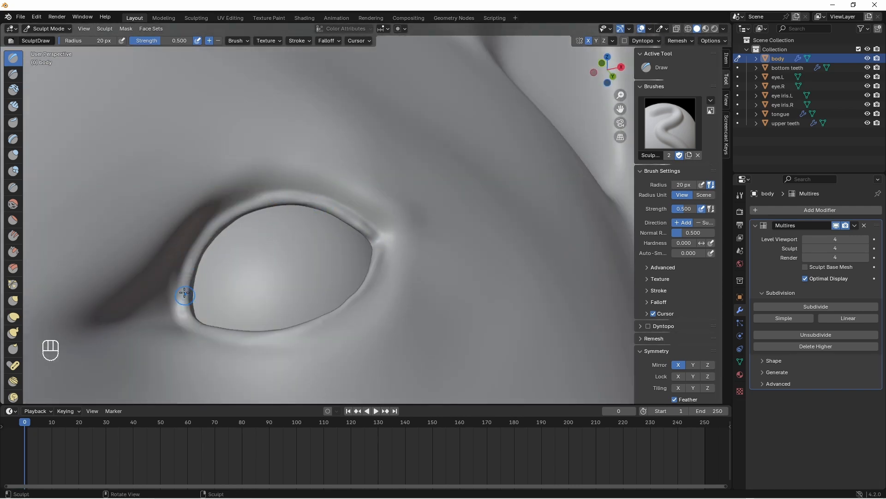
- Sculpt a fold down the hollow at the eye's inner corner with a 40 px brush radius
middle_drag(184, 293, 259, 168)
text(40)
key(Return)
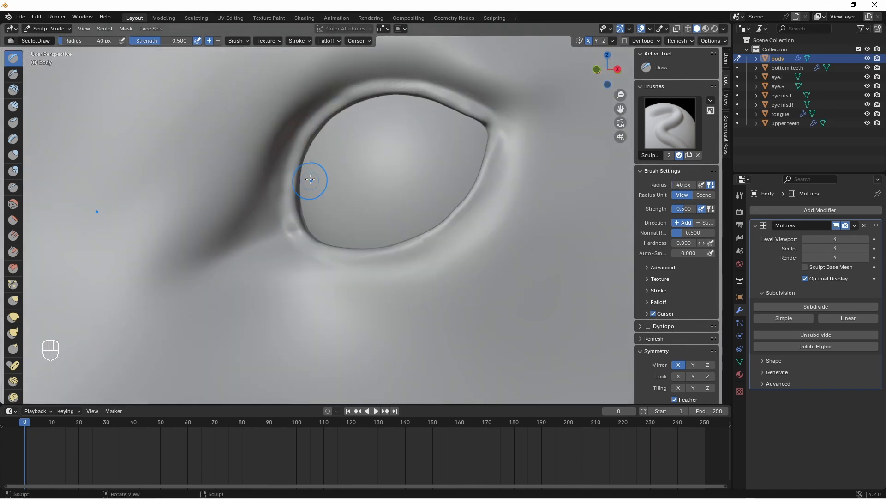
drag(290, 161, 229, 253)
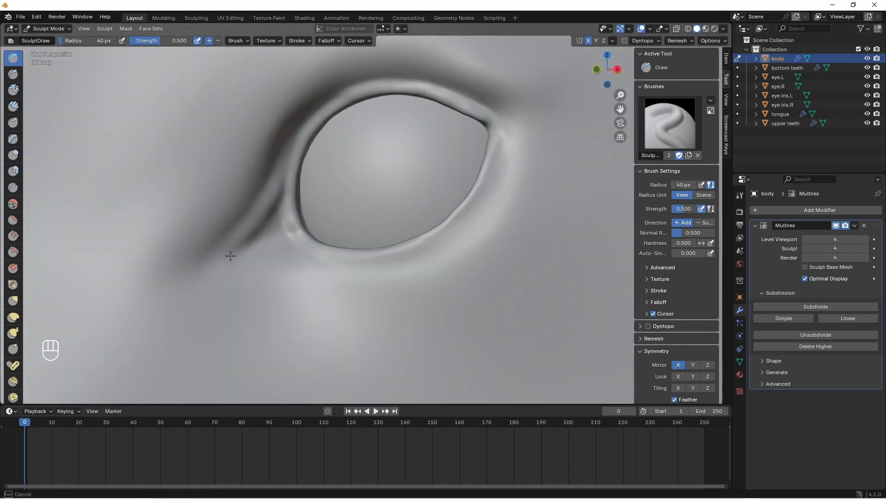
- Build up the skin between the inner-corner fold and the eyeball at a 30 px radius and smooth it
double_click(104, 41)
text(30)
key(Return)
drag(310, 210, 271, 251)
middle_drag(271, 251, 306, 283)
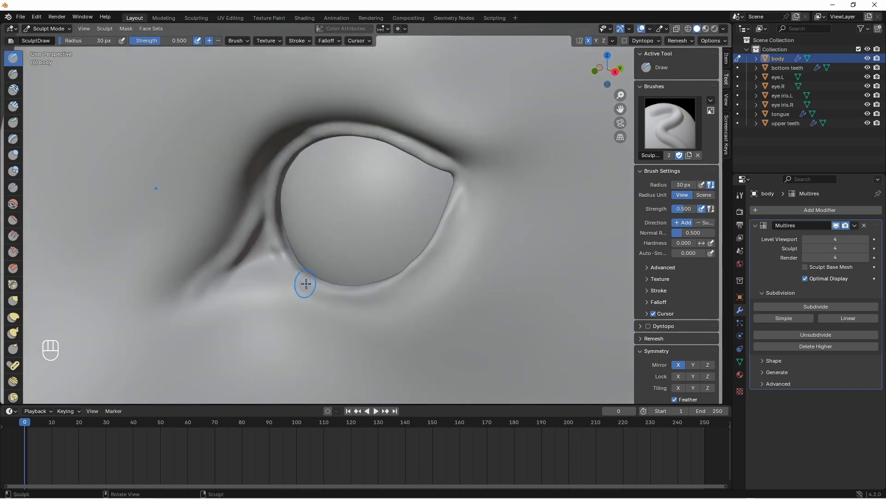
shift+drag(255, 276, 224, 278)
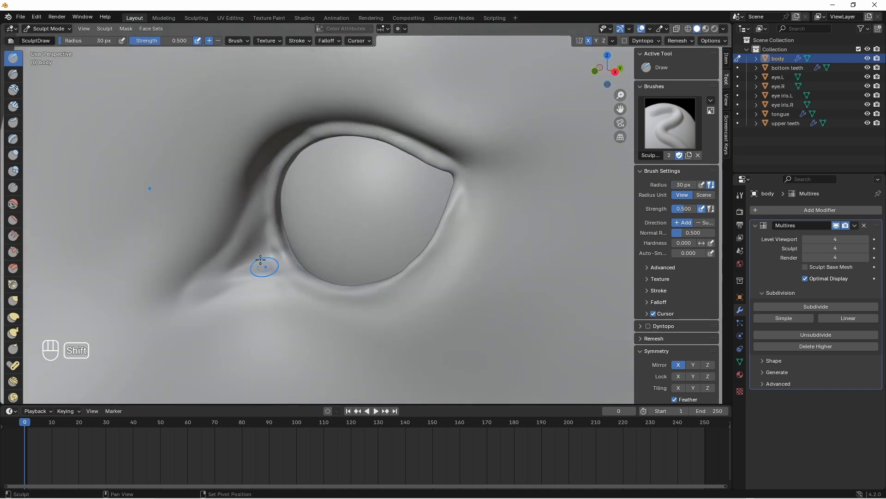
middle_drag(261, 259, 300, 230)
mouse_move(294, 235)
shift+mouse_down()
mouse_move(287, 248)
mouse_move(301, 235)
shift+mouse_up()
mouse_move(320, 262)
middle_down()
mouse_move(265, 247)
mouse_move(302, 189)
mouse_move(262, 167)
middle_up()
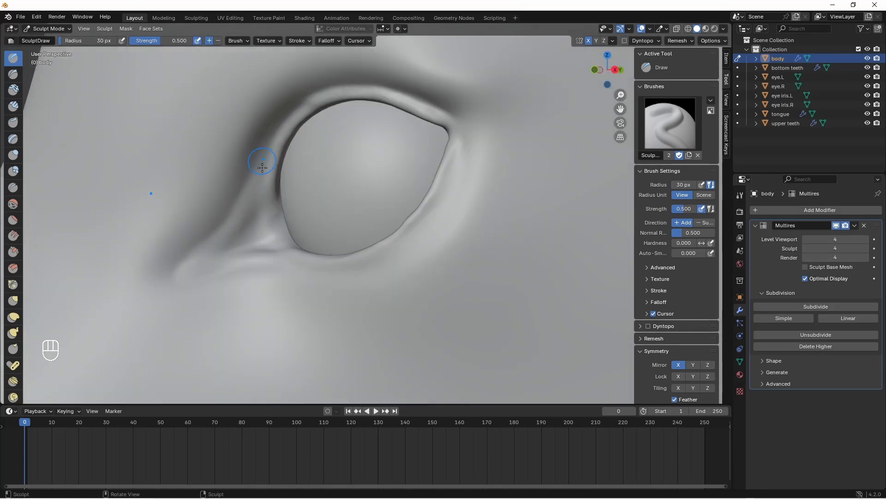
- Define the fold at the eye's inner corner more strongly with the 30 px Draw brush and smooth its lower end
drag(260, 192, 225, 241)
ctrl+middle_drag(259, 198, 287, 277)
mouse_move(296, 217)
middle_down()
mouse_move(339, 233)
mouse_move(389, 217)
middle_up()
ctrl+middle_drag(388, 174, 369, 116)
middle_drag(285, 259, 245, 250)
mouse_move(254, 234)
shift+mouse_down()
mouse_move(228, 258)
mouse_move(248, 253)
shift+mouse_up()
middle_drag(248, 253, 337, 285)
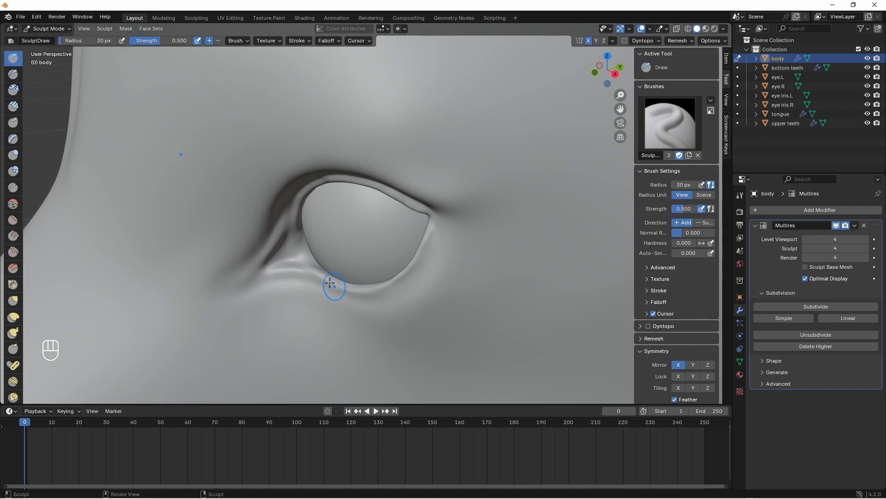
mouse_move(390, 233)
middle_down()
mouse_move(519, 153)
mouse_move(348, 231)
mouse_move(400, 206)
middle_up()
- Extend the lids past the eye's outer corner at a 20 px radius, carve the crease between them and smooth it
key(f)
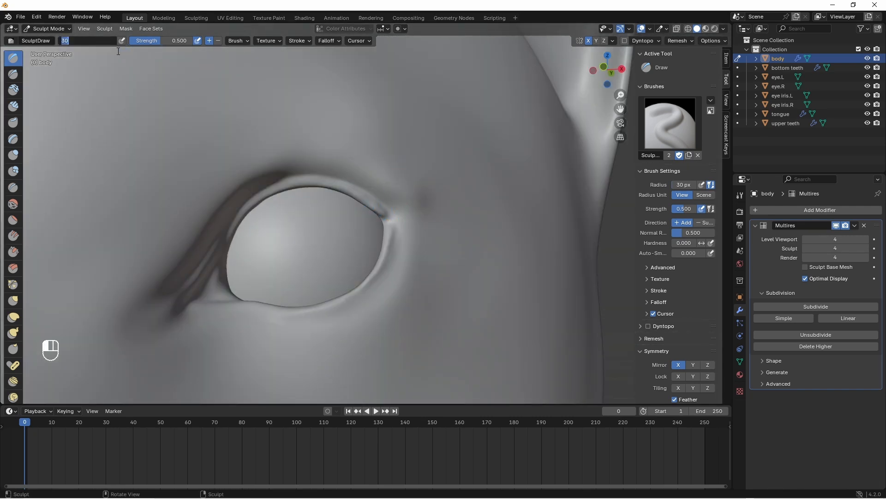
click(358, 201)
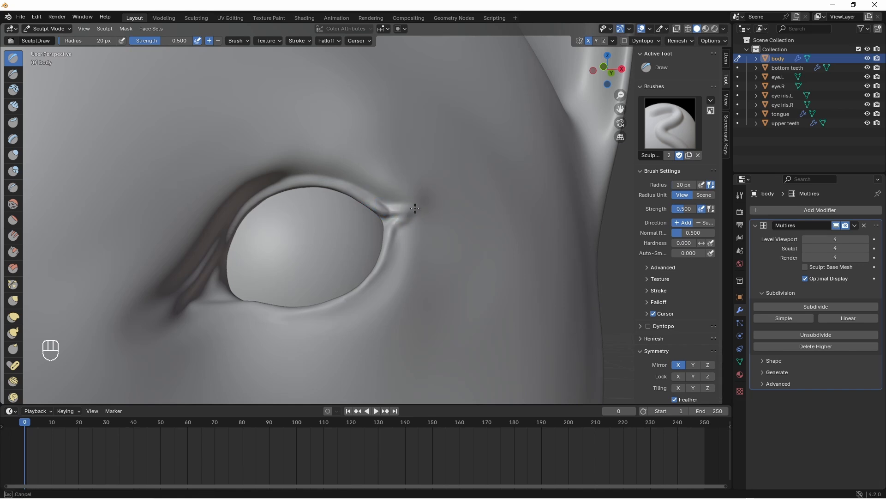
middle_drag(386, 209, 393, 187)
middle_drag(393, 187, 413, 198)
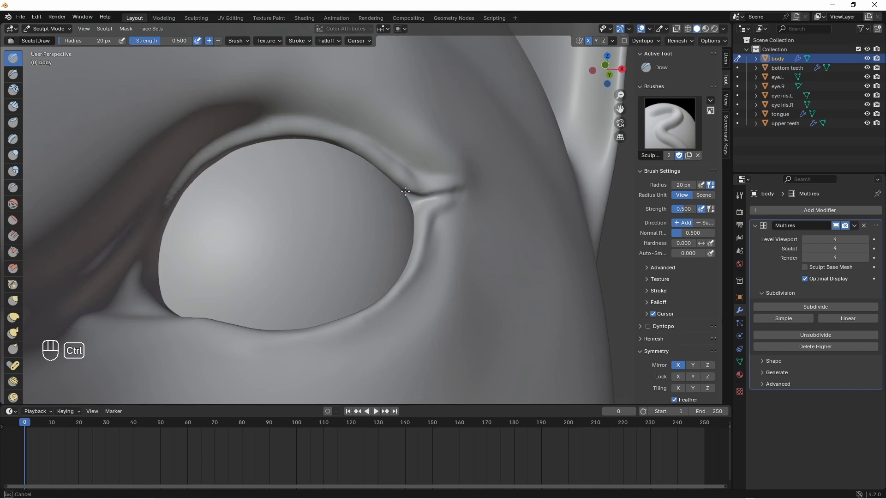
ctrl+drag(405, 191, 422, 196)
middle_drag(426, 197, 406, 206)
shift+drag(406, 206, 403, 198)
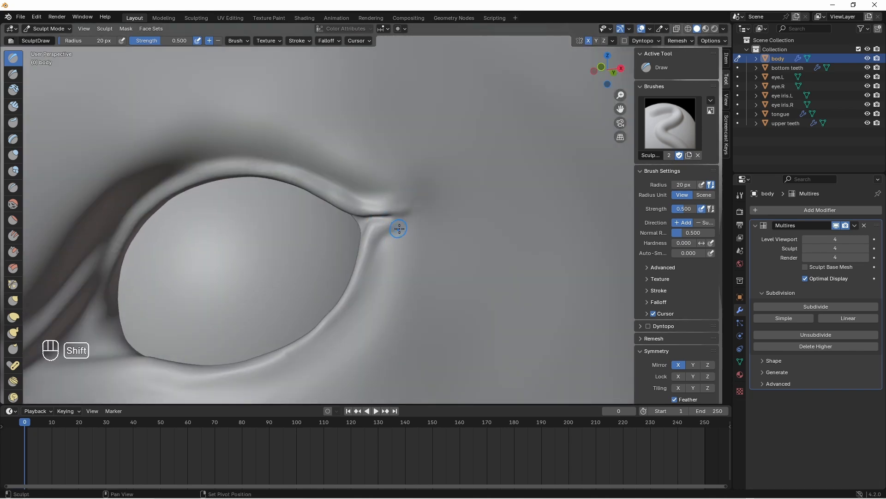
- Refine the inner part of the upper eyelid's rim with a 20 px Draw stroke
scroll(342, 211, down, 7)
mouse_move(340, 210)
middle_down()
mouse_move(342, 181)
mouse_move(398, 193)
mouse_move(352, 211)
mouse_move(341, 194)
mouse_move(374, 248)
mouse_move(379, 203)
middle_up()
mouse_move(379, 203)
middle_down()
mouse_move(390, 210)
mouse_move(380, 206)
middle_up()
ctrl+middle_drag(379, 207, 397, 309)
middle_drag(314, 254, 241, 162)
ctrl+middle_drag(208, 148, 184, 188)
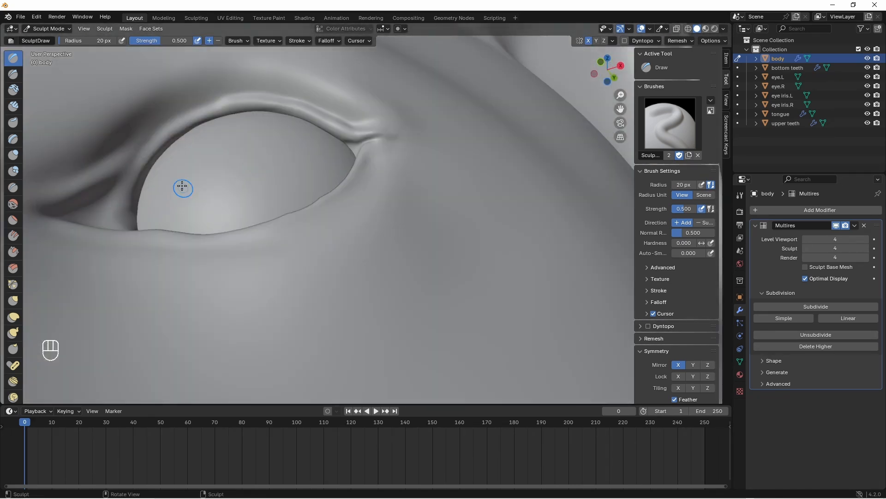
drag(150, 146, 242, 98)
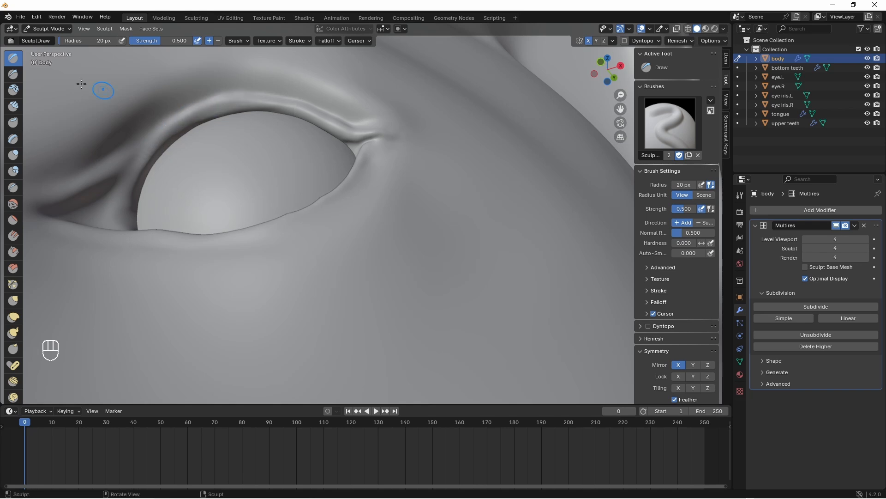
- Touch up the lid with a short 20 px stroke and undo the last smoothing stroke
middle_drag(115, 69, 124, 96)
drag(247, 149, 266, 151)
middle_drag(248, 149, 143, 185)
shift+drag(199, 122, 172, 132)
key(ctrl+z)
mouse_move(177, 148)
middle_down()
mouse_move(194, 186)
mouse_move(187, 231)
middle_up()
middle_drag(148, 283, 113, 246)
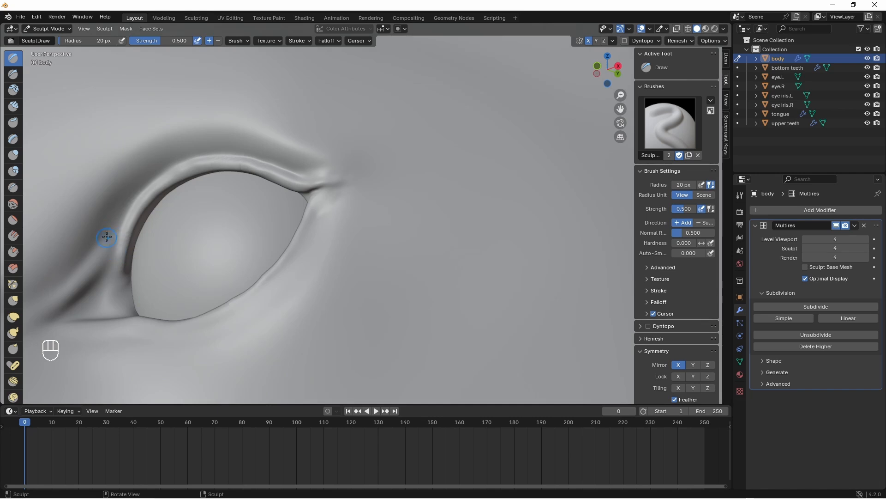
- Sculpt a fold above the upper eyelid from the inner to the outer corner with the 20 px Draw brush
mouse_move(118, 235)
mouse_down()
mouse_move(134, 188)
mouse_move(170, 166)
mouse_up()
mouse_move(113, 208)
mouse_down()
mouse_move(211, 156)
mouse_move(168, 160)
mouse_move(253, 154)
mouse_up()
ctrl+middle_drag(259, 147, 259, 203)
mouse_move(247, 187)
mouse_down()
mouse_move(258, 179)
mouse_move(233, 203)
mouse_up()
mouse_move(233, 203)
middle_down()
mouse_move(358, 186)
mouse_move(316, 198)
mouse_move(332, 202)
mouse_move(306, 231)
mouse_move(260, 200)
middle_up()
drag(92, 41, 95, 41)
mouse_move(365, 205)
middle_down()
mouse_move(352, 212)
mouse_move(282, 199)
middle_up()
key(ctrl+z)
- Reset the brush radius to 20 px, undo the last stroke and redraw the fold above the upper eyelid
click(104, 40)
text(20)
key(Return)
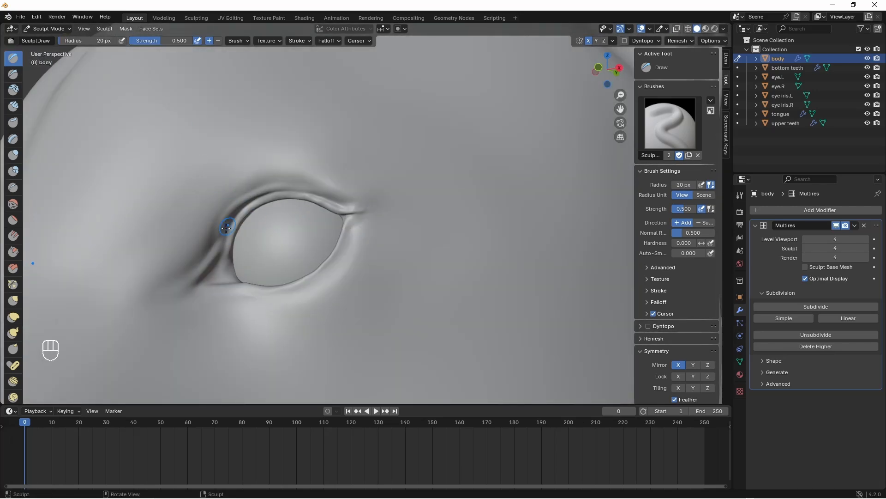
key(ctrl+z)
mouse_move(227, 226)
mouse_down()
mouse_move(272, 186)
mouse_move(340, 202)
mouse_up()
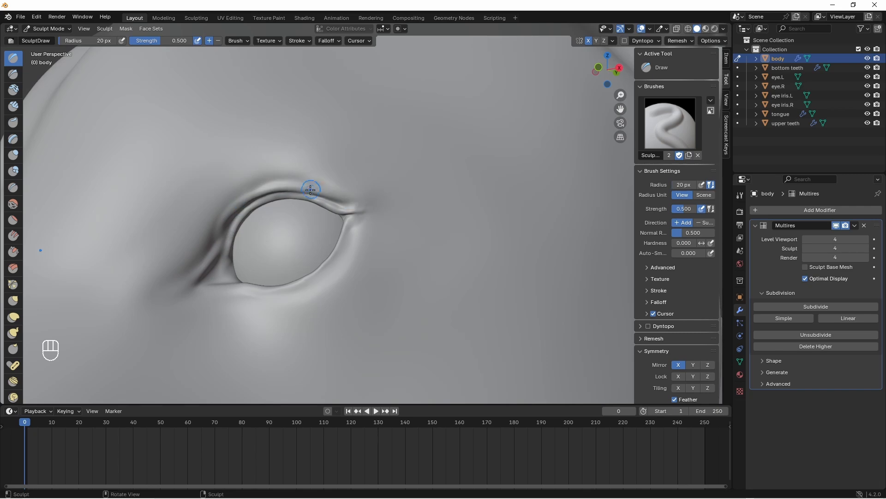
- Adjust the shape of the upper eyelid and the eye's inner corner with the Grab brush at a 100 px radius
middle_drag(317, 186, 346, 138)
scroll(345, 138, up, 4)
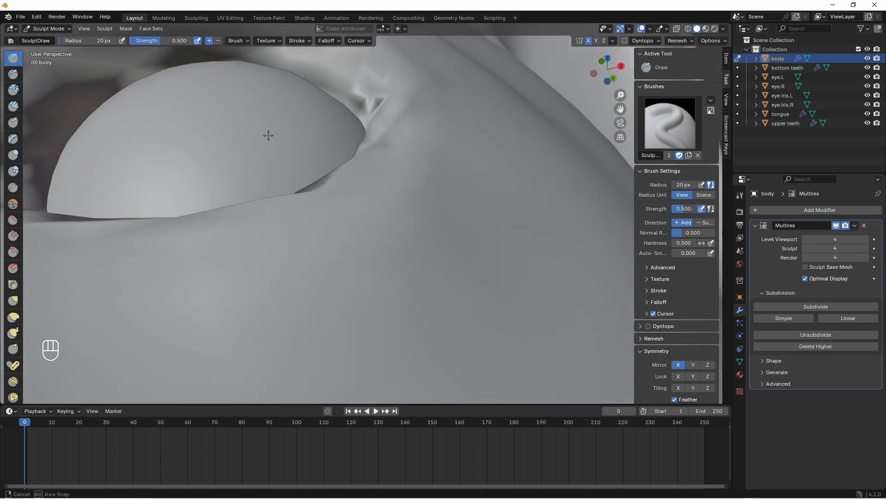
middle_drag(269, 134, 339, 152)
mouse_move(316, 96)
middle_down()
mouse_move(341, 228)
mouse_move(233, 187)
middle_up()
click(13, 301)
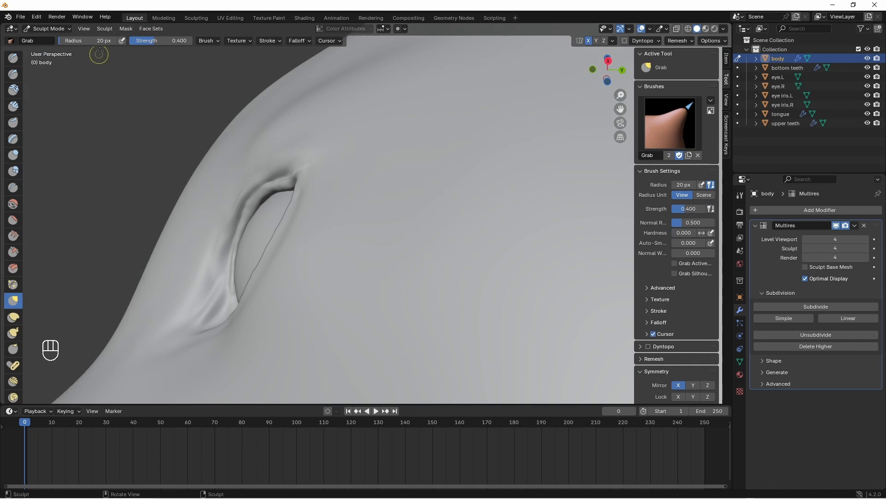
click(92, 40)
text(100)
key(Return)
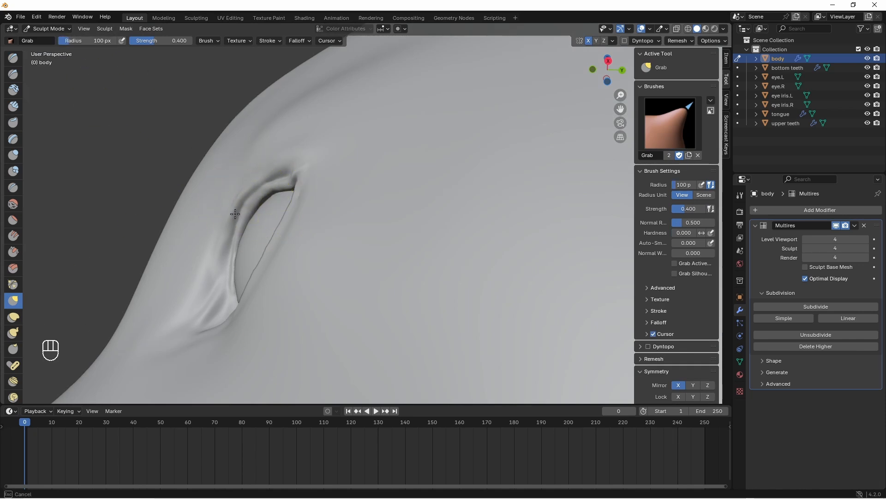
mouse_move(267, 186)
middle_down()
mouse_move(322, 230)
mouse_move(214, 184)
mouse_move(215, 203)
mouse_move(279, 222)
mouse_move(162, 229)
mouse_move(206, 246)
mouse_move(221, 231)
middle_up()
drag(191, 218, 200, 224)
drag(192, 270, 185, 290)
- Thicken the inner part of the upper eyelid with the Draw brush at a 30 px radius
mouse_move(185, 293)
middle_down()
mouse_move(336, 251)
mouse_move(339, 286)
middle_up()
mouse_move(340, 287)
middle_down()
mouse_move(279, 226)
mouse_move(303, 206)
mouse_move(339, 323)
middle_up()
ctrl+middle_drag(340, 323, 339, 263)
middle_drag(296, 258, 351, 245)
click(13, 58)
mouse_move(215, 180)
middle_down()
mouse_move(235, 167)
mouse_move(248, 192)
mouse_move(232, 186)
middle_up()
click(102, 40)
text(30)
key(Return)
drag(232, 190, 236, 186)
- Smooth the inner part of the upper eyelid and its fold
middle_drag(306, 142, 305, 197)
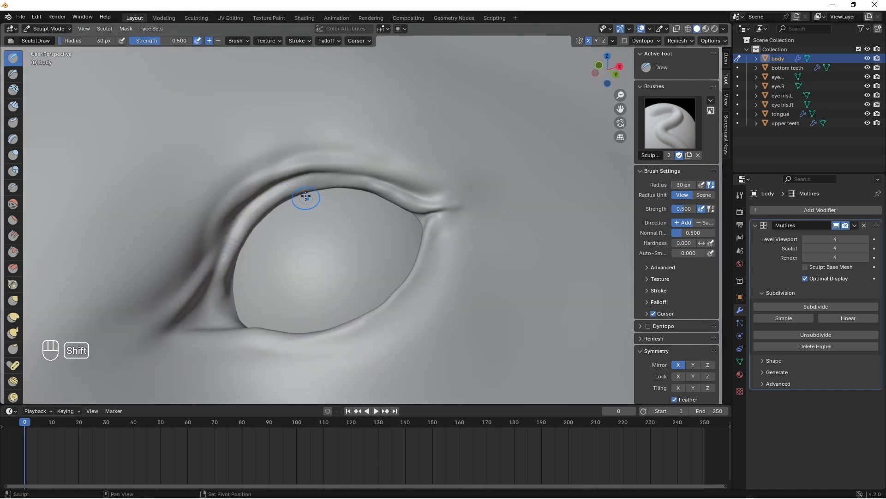
mouse_move(228, 299)
middle_down()
mouse_move(354, 169)
mouse_move(397, 107)
mouse_move(406, 109)
middle_up()
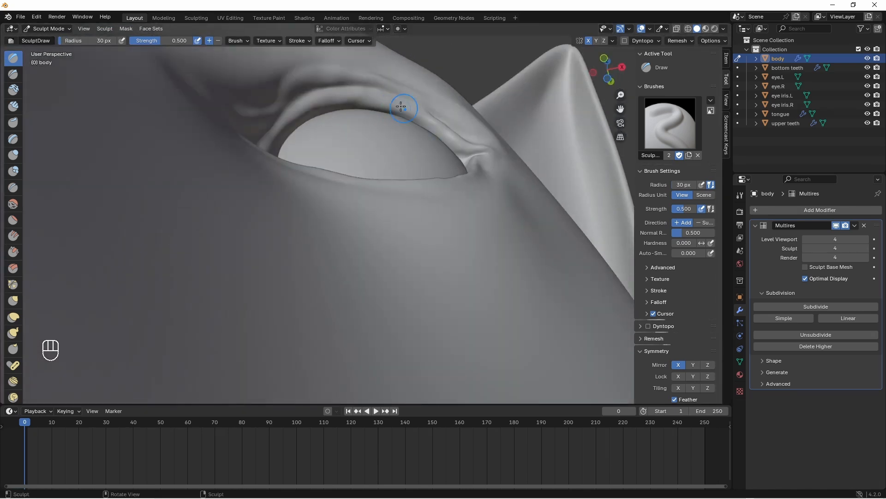
middle_drag(352, 112, 332, 145)
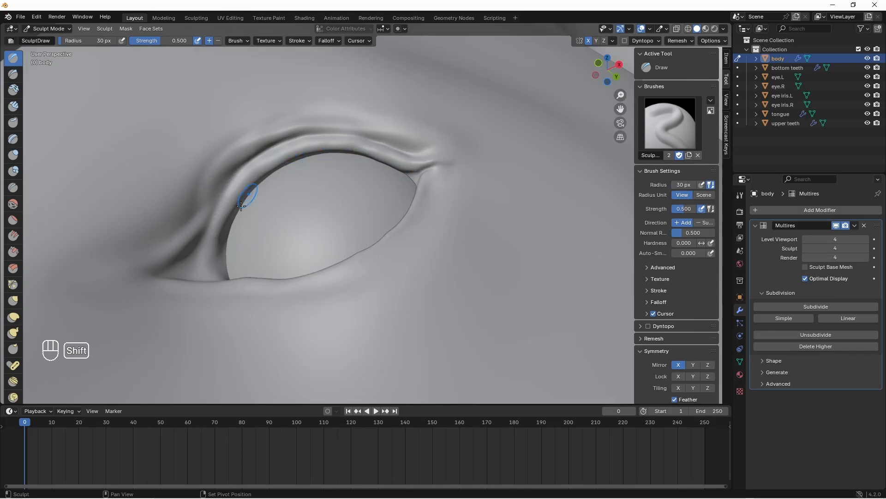
middle_drag(241, 206, 216, 263)
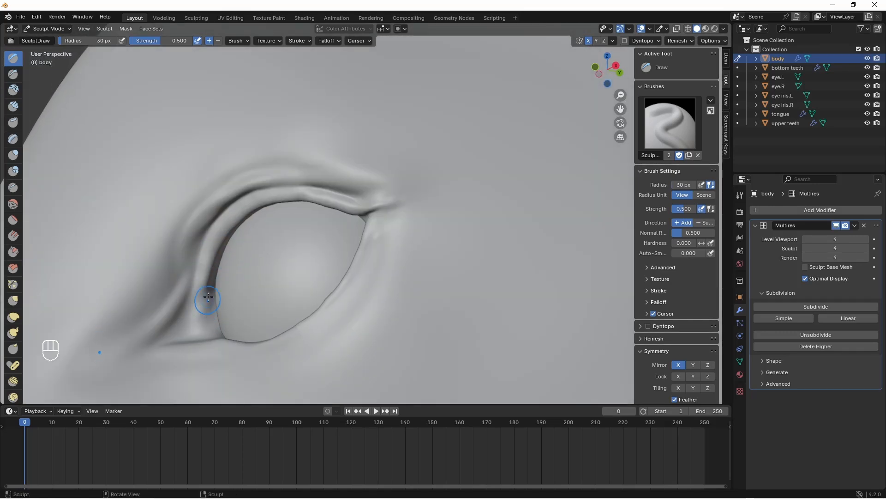
- Examine the sculpted eyelids from several angles, close up and from farther away
scroll(364, 258, down, 5)
mouse_move(209, 297)
middle_down()
mouse_move(360, 258)
mouse_move(308, 230)
mouse_move(332, 231)
mouse_move(370, 279)
mouse_move(372, 314)
middle_up()
mouse_move(360, 242)
middle_down()
mouse_move(386, 240)
mouse_move(400, 249)
mouse_move(416, 235)
mouse_move(360, 259)
middle_up()
mouse_move(360, 258)
ctrl+middle_down()
mouse_move(320, 245)
mouse_move(255, 167)
mouse_move(284, 183)
mouse_move(258, 208)
ctrl+middle_up()
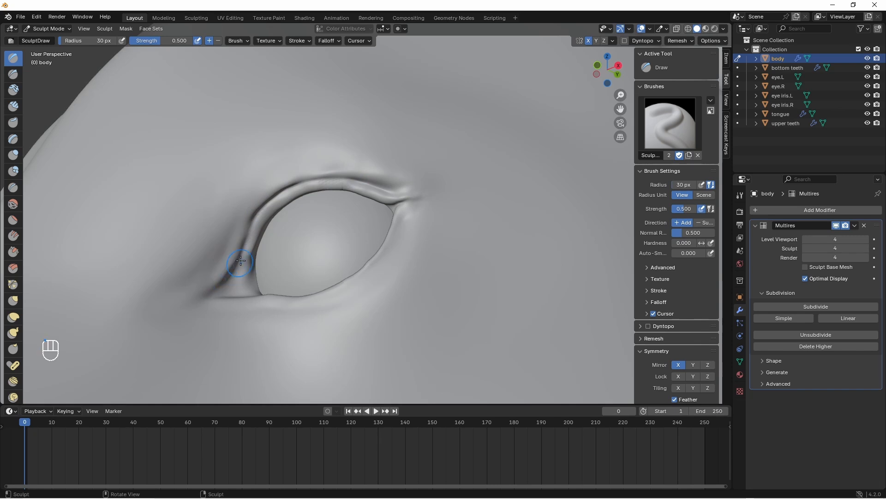
mouse_move(240, 261)
middle_down()
mouse_move(184, 301)
mouse_move(339, 143)
mouse_move(382, 153)
mouse_move(403, 212)
middle_up()
ctrl+middle_drag(350, 153, 296, 226)
middle_drag(297, 226, 363, 210)
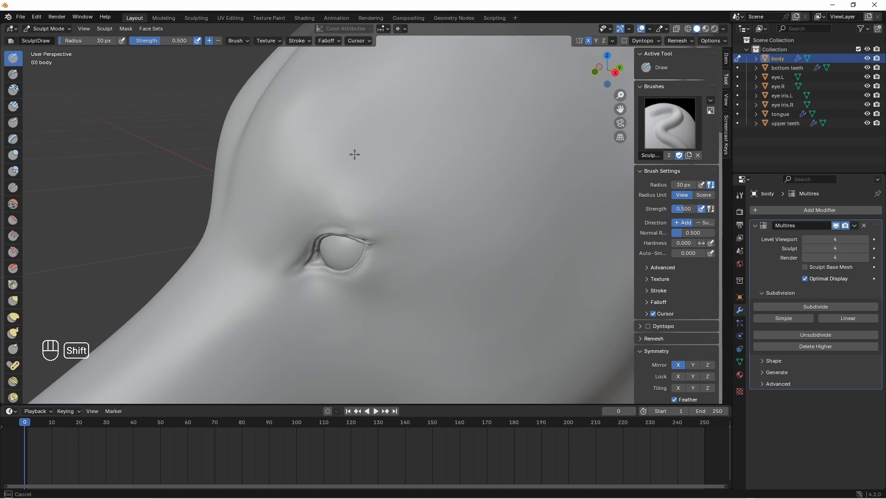
- Inspect the upper and lower eyelid edges and both eye corners up close from above, the front and the side
middle_drag(355, 155, 413, 156)
mouse_move(412, 319)
middle_down()
mouse_move(370, 283)
mouse_move(368, 188)
mouse_move(359, 238)
mouse_move(382, 186)
mouse_move(323, 227)
mouse_move(331, 194)
mouse_move(358, 261)
mouse_move(357, 197)
mouse_move(350, 265)
mouse_move(338, 179)
mouse_move(322, 259)
mouse_move(356, 233)
mouse_move(370, 269)
mouse_move(370, 149)
middle_up()
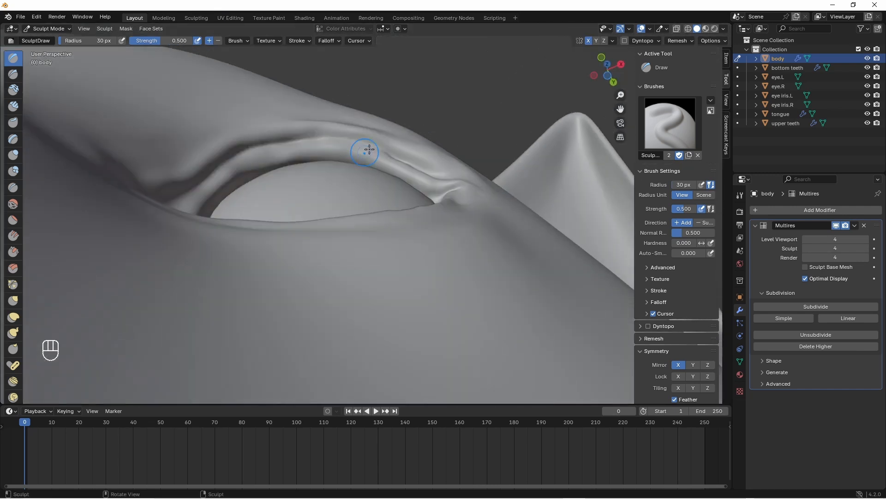
mouse_move(435, 172)
middle_down()
mouse_move(355, 168)
mouse_move(341, 236)
mouse_move(400, 252)
middle_up()
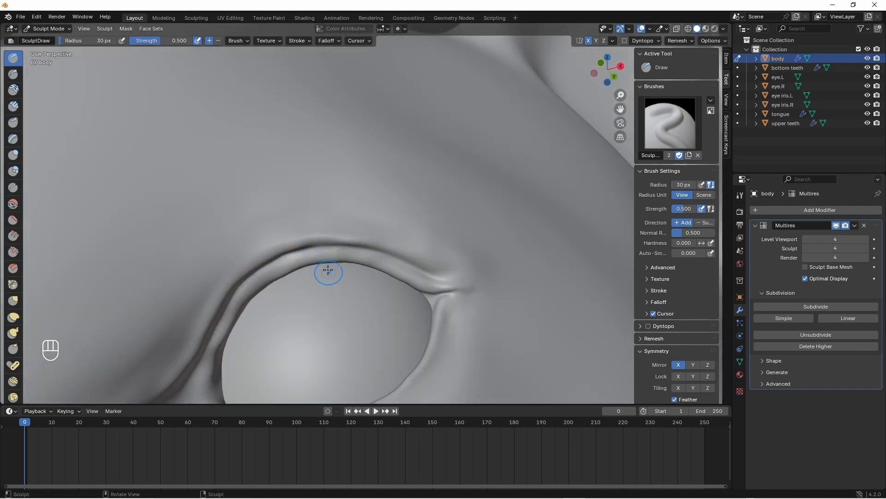
mouse_move(320, 270)
middle_down()
mouse_move(373, 263)
mouse_move(404, 241)
mouse_move(410, 223)
mouse_move(311, 342)
mouse_move(261, 281)
mouse_move(263, 257)
mouse_move(267, 283)
mouse_move(346, 299)
middle_up()
middle_drag(234, 263, 386, 135)
middle_drag(446, 163, 209, 243)
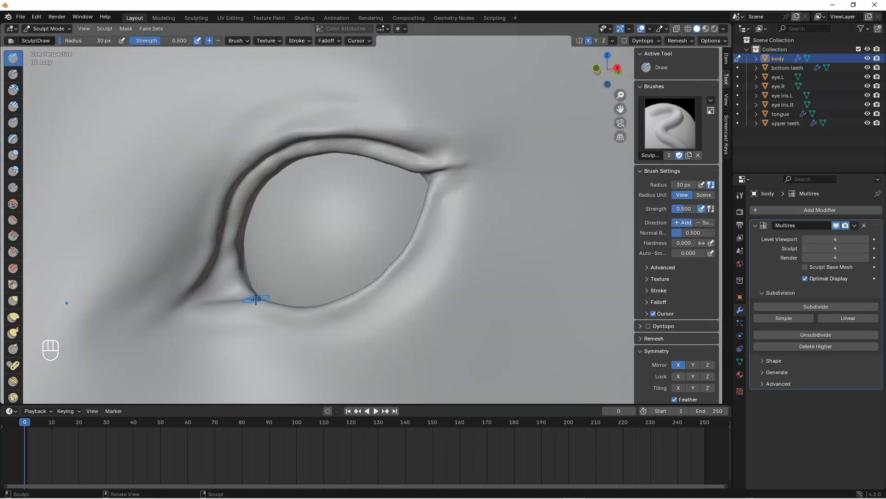
mouse_move(256, 299)
middle_down()
mouse_move(247, 289)
mouse_move(271, 223)
mouse_move(287, 307)
mouse_move(279, 247)
mouse_move(261, 298)
mouse_move(231, 251)
mouse_move(278, 239)
mouse_move(247, 288)
middle_up()
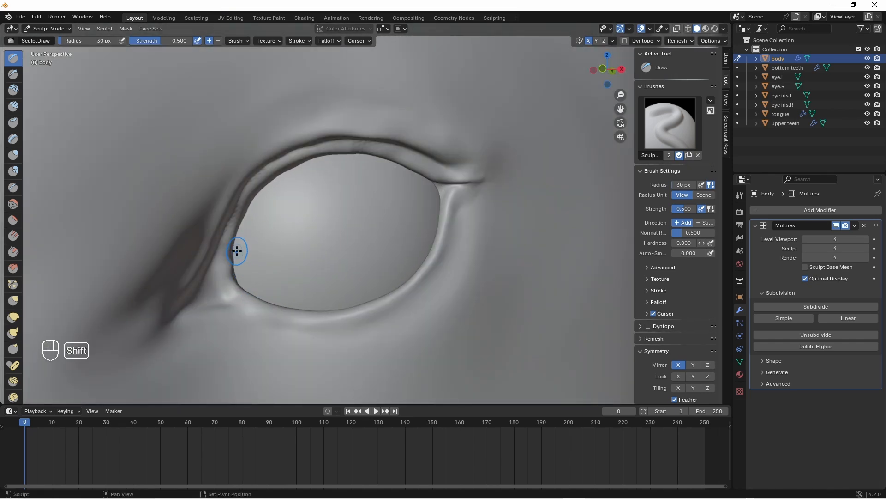
middle_drag(230, 250, 234, 257)
mouse_move(248, 294)
middle_down()
mouse_move(311, 293)
mouse_move(281, 263)
mouse_move(359, 307)
mouse_move(214, 277)
mouse_move(222, 269)
mouse_move(239, 275)
middle_up()
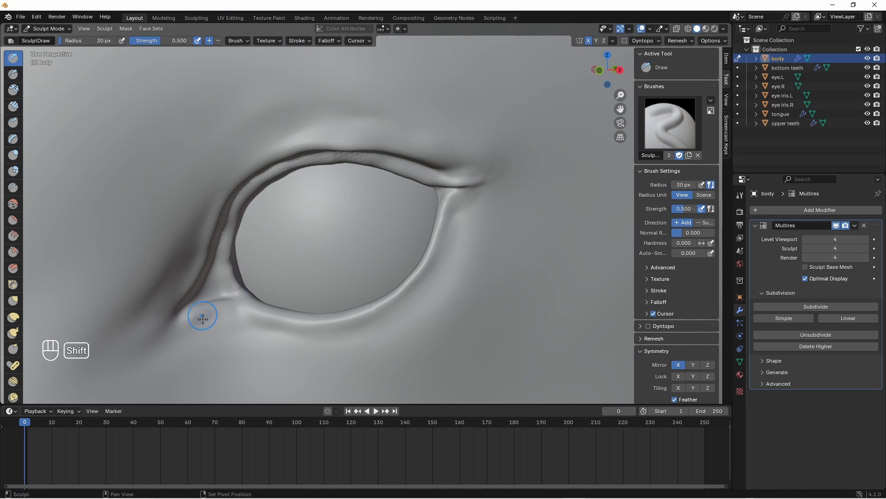
middle_drag(202, 318, 216, 229)
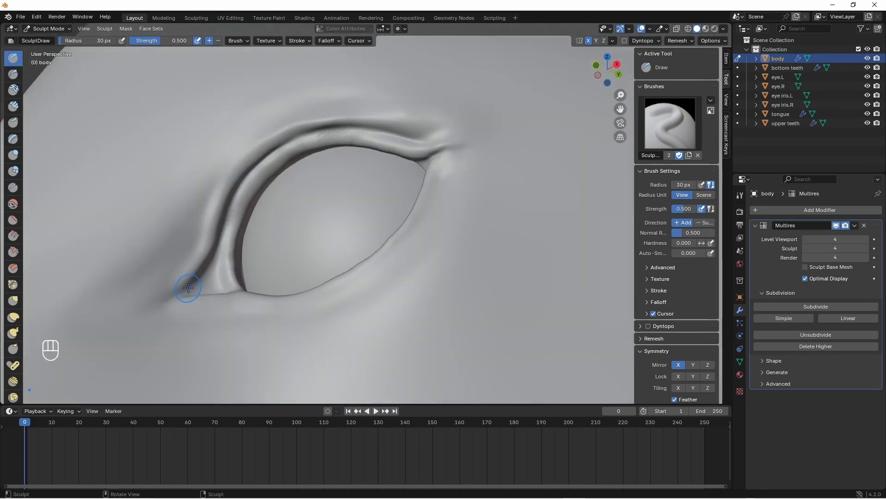
middle_drag(189, 288, 211, 259)
middle_drag(240, 171, 349, 115)
middle_drag(391, 152, 347, 142)
mouse_move(348, 185)
middle_down()
mouse_move(366, 226)
mouse_move(279, 254)
mouse_move(386, 210)
mouse_move(397, 185)
middle_up()
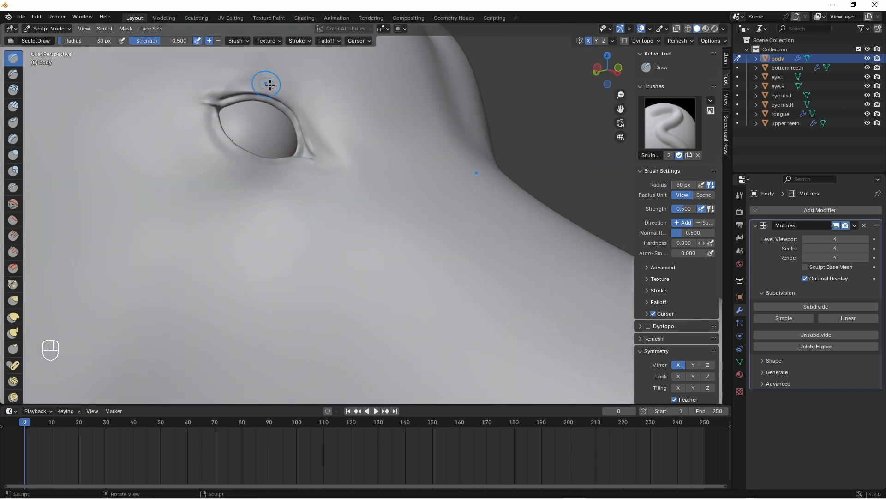
- Carve a vertical groove down the middle of the nose between the nostrils with the Draw brush, finishing at a 14 px radius
middle_drag(270, 84, 470, 193)
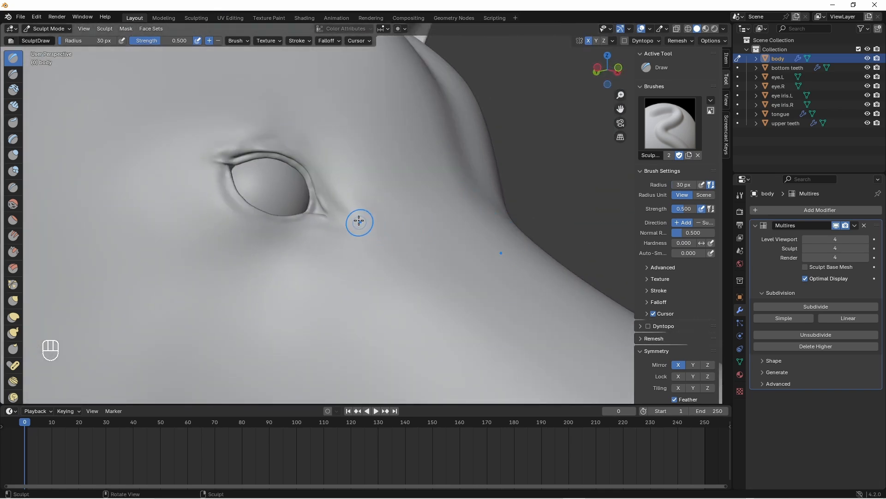
mouse_move(493, 275)
middle_down()
mouse_move(445, 287)
mouse_move(462, 314)
middle_up()
mouse_move(462, 314)
ctrl+middle_down()
mouse_move(457, 252)
mouse_move(446, 291)
mouse_move(337, 216)
ctrl+middle_up()
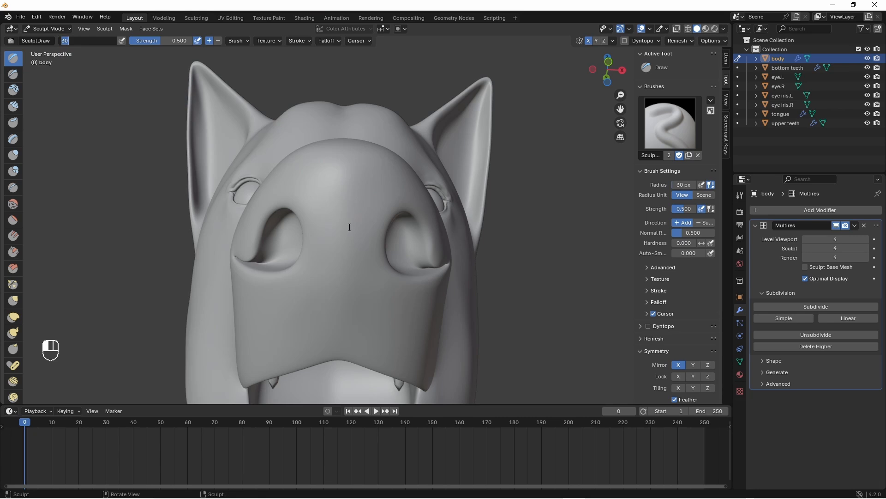
key(Return)
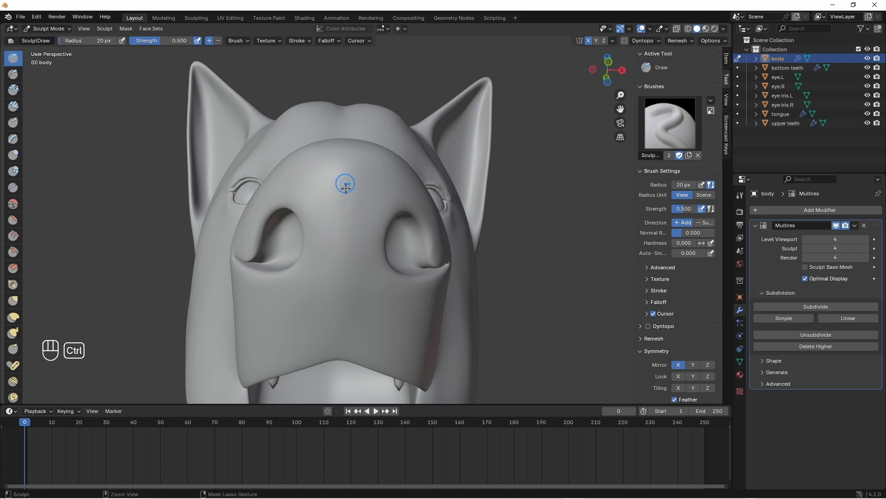
click(93, 40)
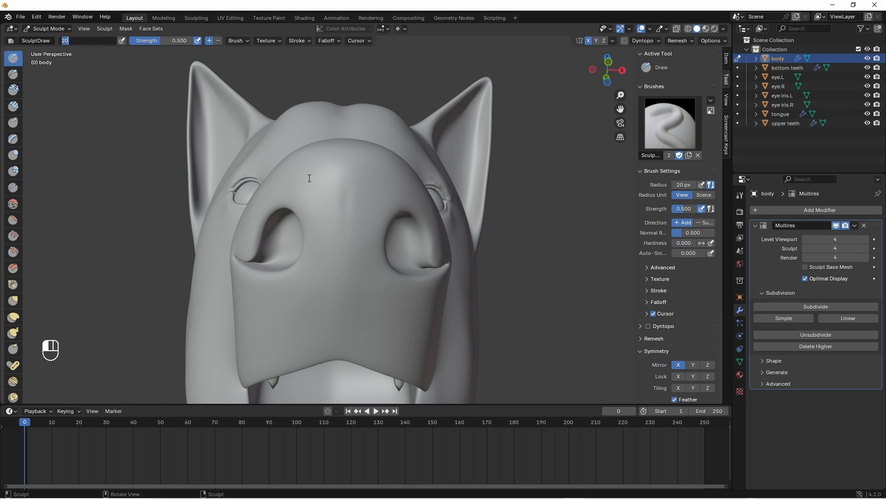
text(14)
key(Return)
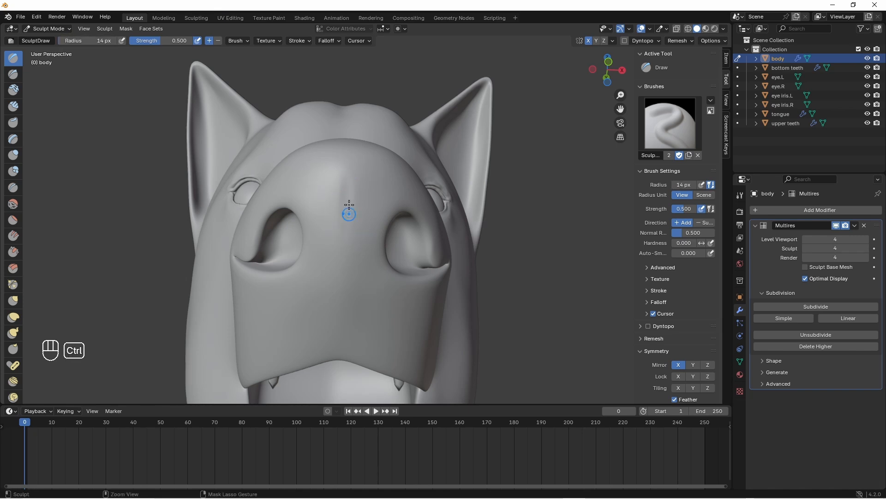
ctrl+drag(345, 213, 345, 270)
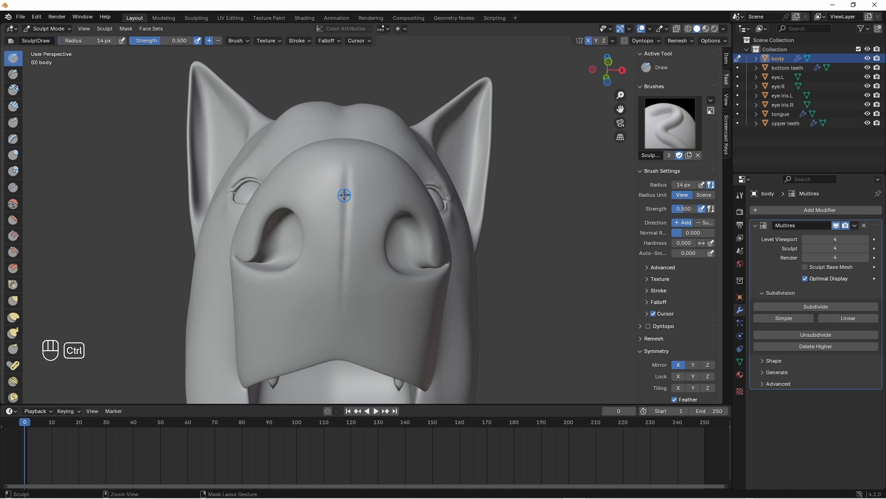
- Refine the groove down the middle of the nose with the Draw brush at a 10 px radius
middle_drag(344, 195, 353, 214)
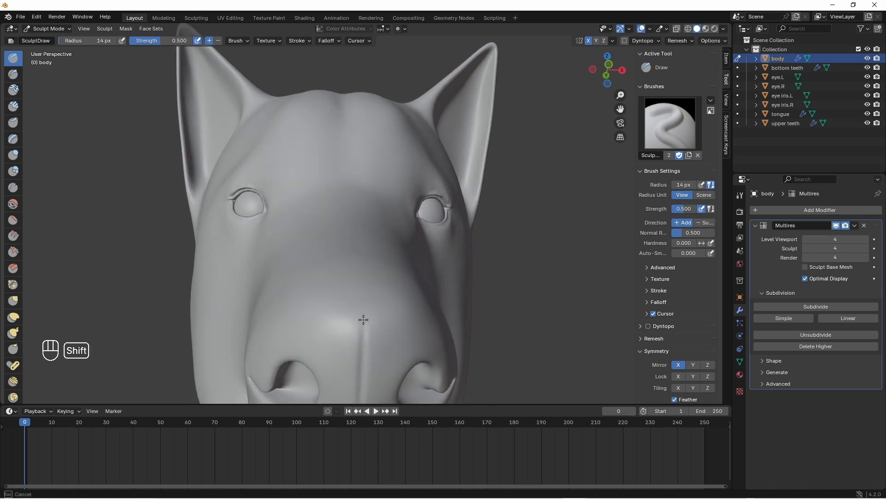
middle_drag(361, 381, 334, 100)
double_click(89, 40)
text(10)
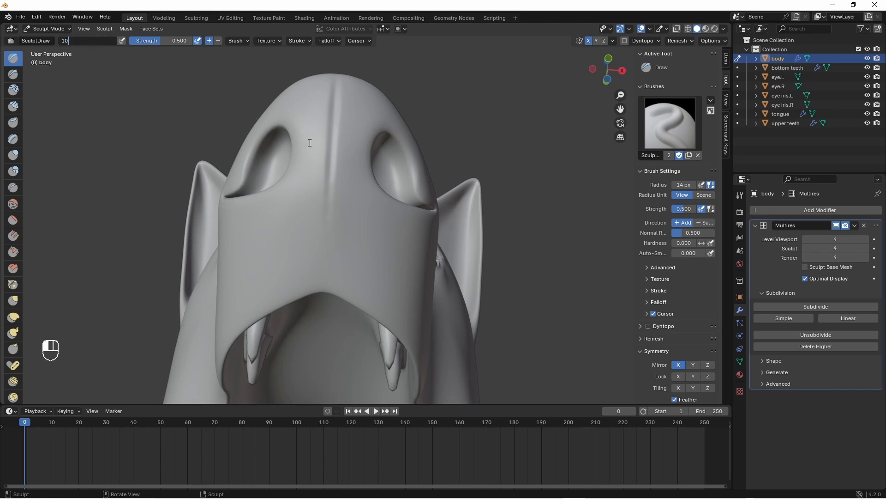
key(Return)
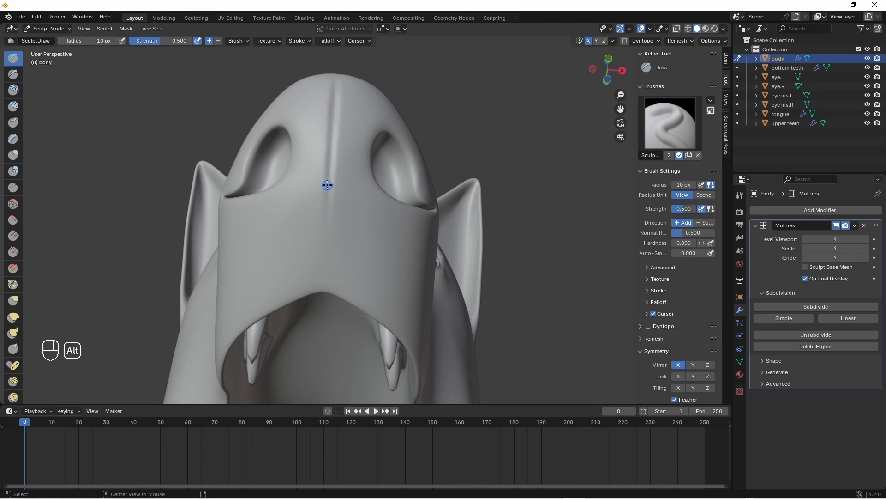
middle_drag(331, 180, 337, 231)
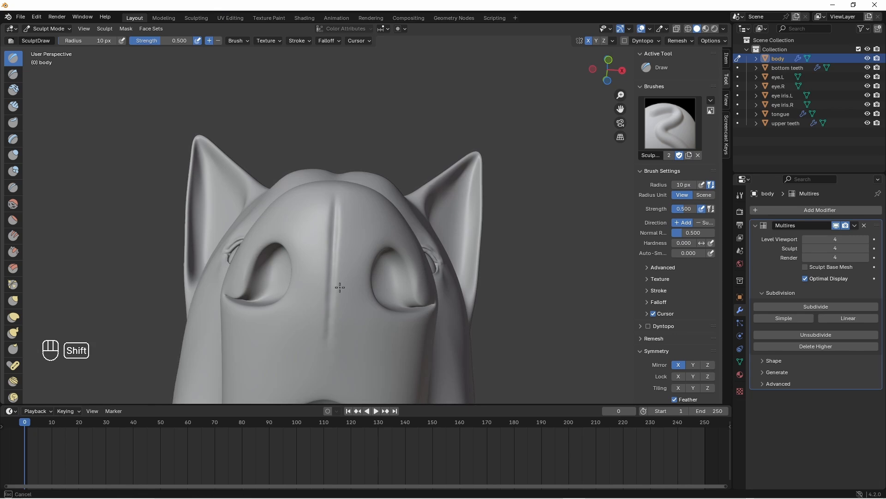
- Smooth the upper rim and rear tip of the nostril with a 20 px brush radius
mouse_move(327, 259)
middle_down()
mouse_move(332, 311)
mouse_move(278, 271)
mouse_move(351, 301)
mouse_move(386, 352)
mouse_move(370, 259)
mouse_move(436, 213)
mouse_move(492, 249)
mouse_move(480, 221)
mouse_move(526, 316)
mouse_move(572, 282)
mouse_move(445, 233)
middle_up()
drag(76, 42, 90, 42)
scroll(461, 258, up, 3)
mouse_move(460, 257)
shift+middle_down()
mouse_move(425, 134)
mouse_move(339, 252)
shift+middle_up()
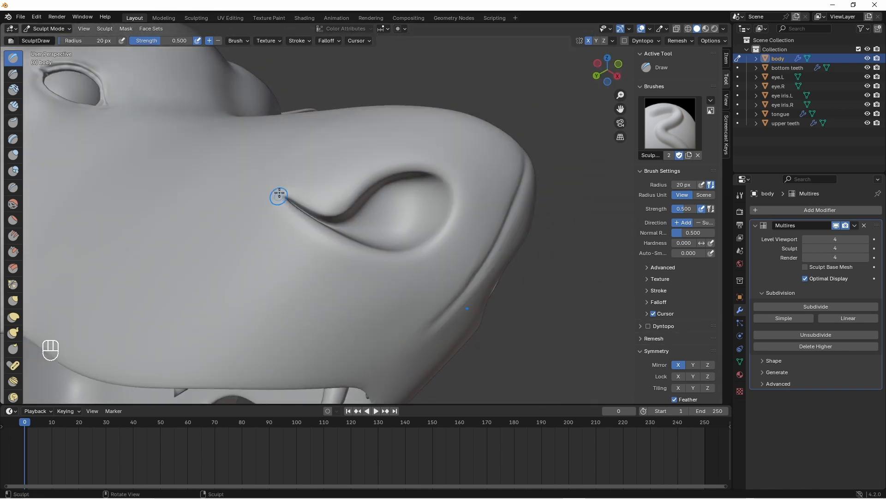
scroll(323, 199, up, 3)
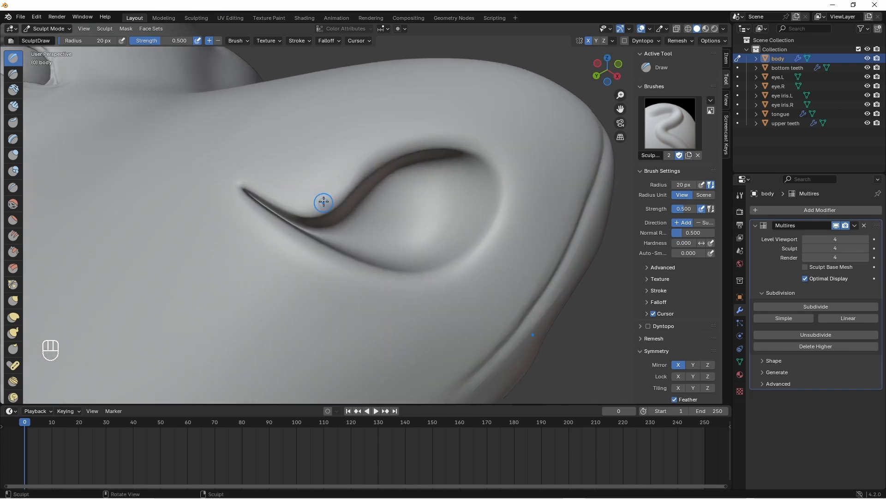
middle_drag(338, 189, 345, 175)
shift+drag(375, 176, 295, 155)
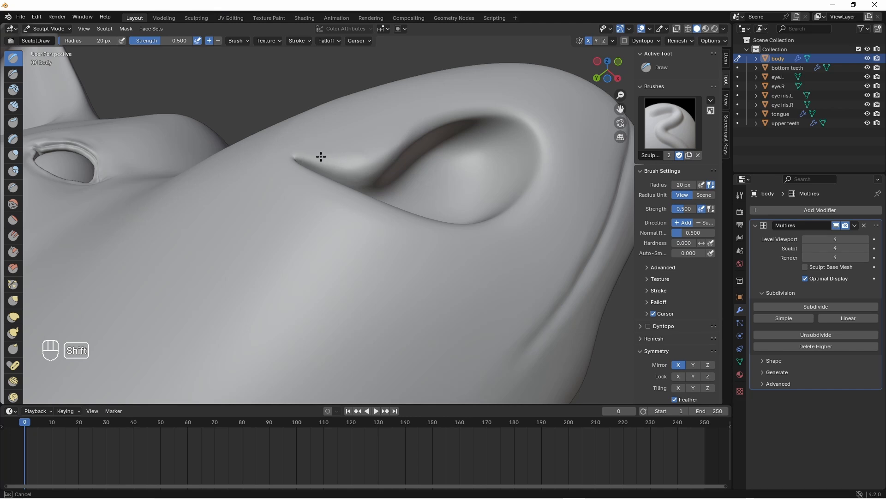
middle_drag(321, 156, 258, 268)
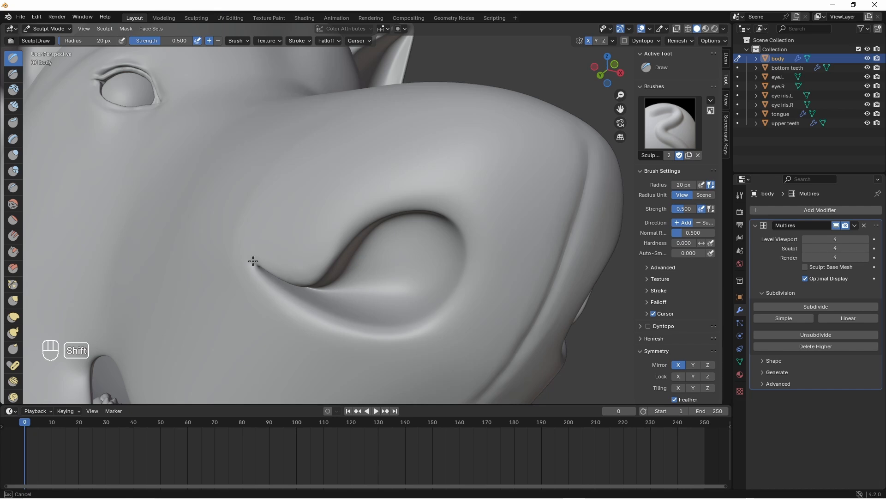
- Smooth the lower rim of the nostril at a 60 px brush radius, raising the strength to 0.910
click(80, 41)
text(60)
key(Return)
shift+drag(394, 327, 392, 328)
drag(156, 41, 180, 41)
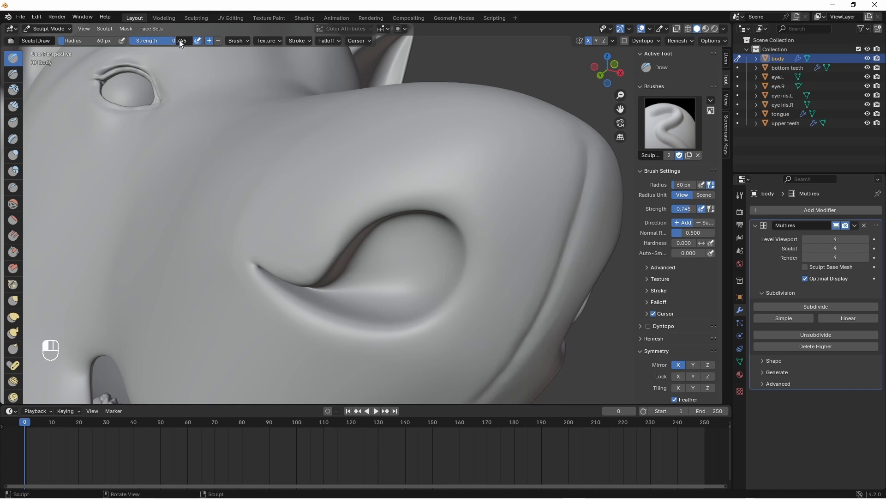
shift+drag(388, 338, 334, 318)
shift+drag(395, 328, 318, 311)
middle_drag(303, 306, 344, 204)
shift+drag(502, 98, 466, 127)
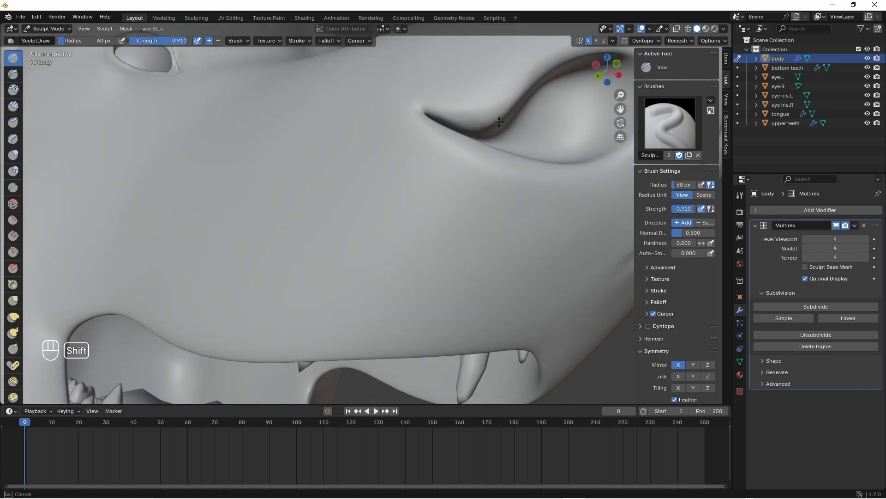
- Smooth the nostril's rear corner and upper rim from several angles and check the snout from the side
scroll(434, 246, down, 5)
middle_drag(459, 204, 432, 284)
mouse_move(413, 222)
middle_down()
mouse_move(293, 105)
mouse_move(307, 150)
middle_up()
scroll(293, 105, up, 1)
scroll(306, 161, up, 3)
shift+drag(273, 157, 259, 154)
shift+middle_drag(257, 165, 355, 198)
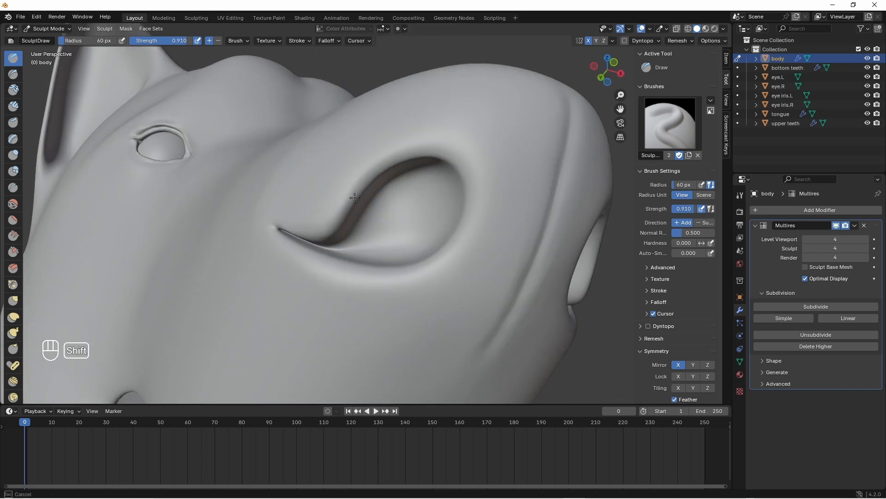
shift+drag(380, 180, 365, 190)
middle_drag(356, 189, 258, 152)
middle_drag(168, 184, 222, 180)
mouse_move(231, 184)
shift+mouse_down()
mouse_move(254, 171)
mouse_move(272, 176)
shift+mouse_up()
middle_drag(281, 184, 369, 249)
scroll(392, 258, down, 2)
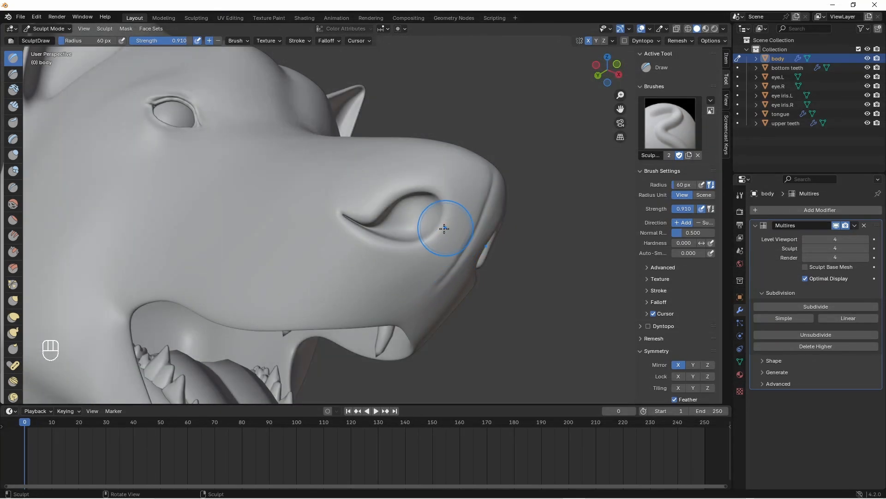
mouse_move(431, 223)
middle_down()
mouse_move(418, 222)
mouse_move(413, 243)
middle_up()
middle_drag(370, 290, 423, 239)
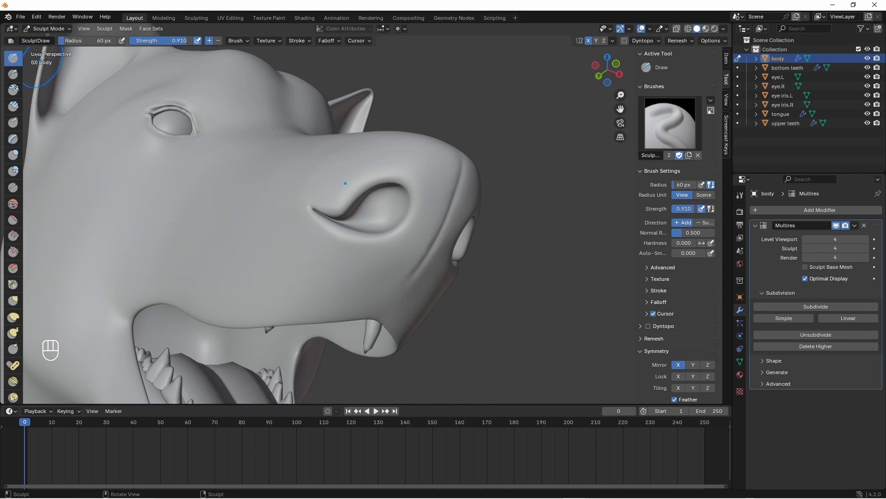
- Enable Orbit Around Selection in the navigation preferences
click(37, 17)
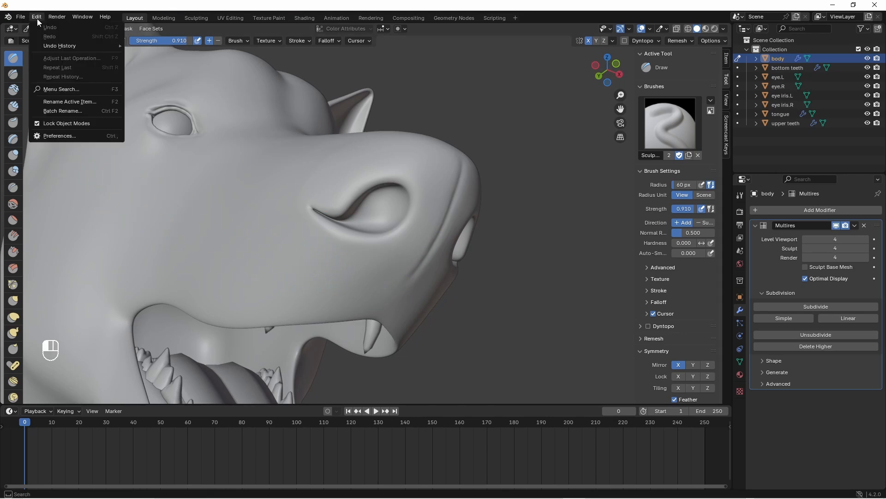
click(57, 136)
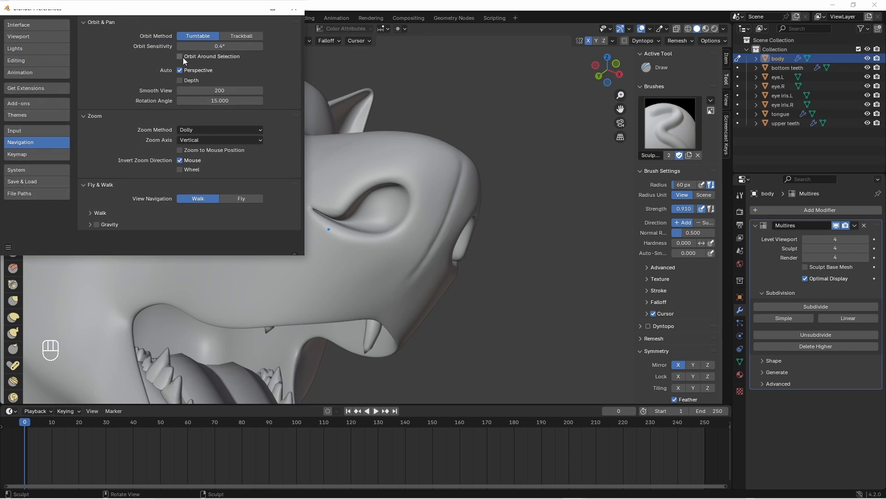
click(298, 12)
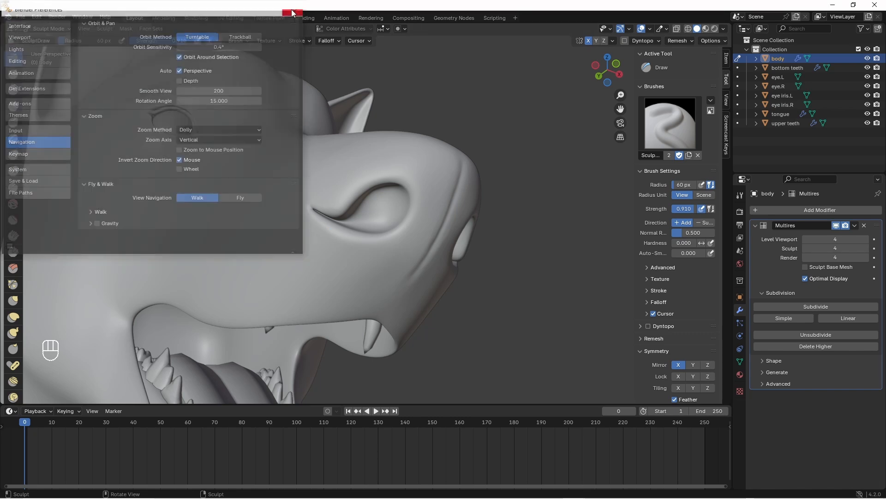
- Try a Draw stroke on the side of the snout, orbit around the sculpted spot, and undo the stroke
mouse_move(277, 233)
middle_down()
mouse_move(271, 253)
mouse_move(283, 215)
mouse_move(253, 222)
mouse_move(289, 282)
mouse_move(238, 270)
mouse_move(302, 272)
mouse_move(285, 276)
middle_up()
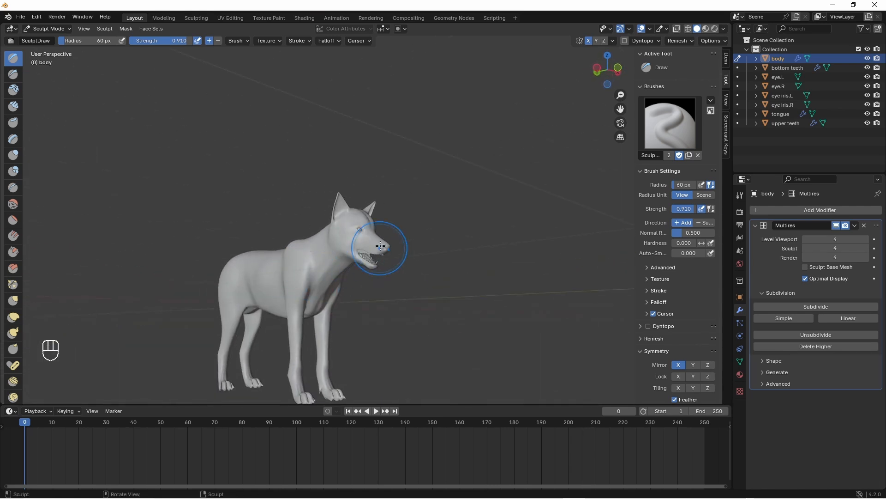
ctrl+middle_drag(381, 260, 384, 215)
shift+middle_drag(386, 283, 367, 269)
ctrl+middle_drag(363, 295, 355, 251)
shift+middle_drag(348, 282, 351, 245)
middle_drag(341, 270, 353, 262)
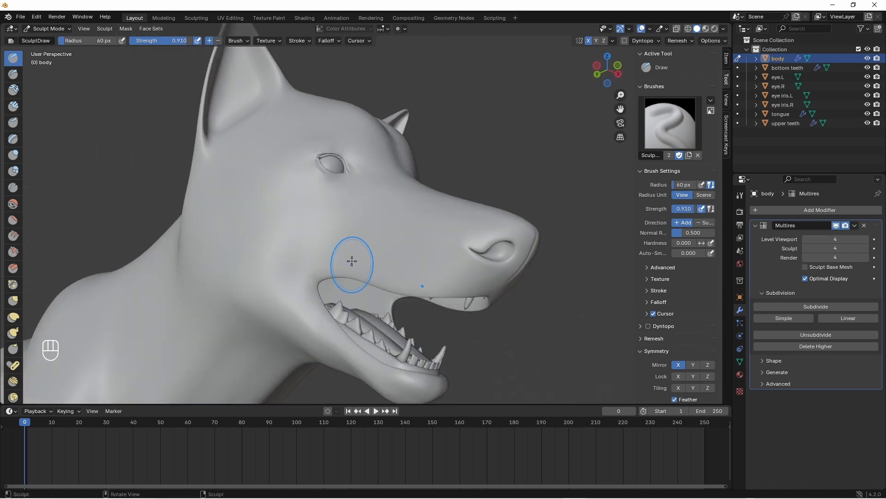
middle_drag(375, 221, 340, 217)
mouse_move(339, 213)
mouse_down()
mouse_move(330, 209)
mouse_move(344, 236)
mouse_up()
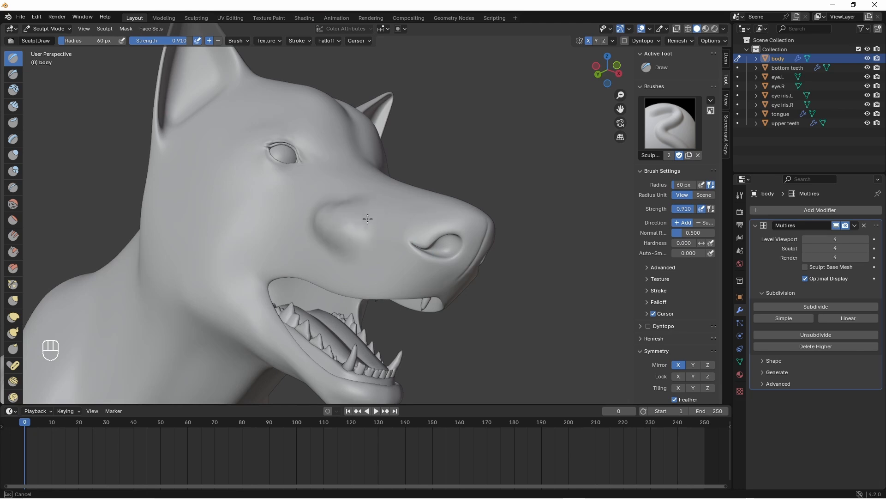
mouse_move(357, 232)
middle_down()
mouse_move(352, 224)
mouse_move(313, 237)
mouse_move(356, 209)
mouse_move(347, 263)
middle_up()
key(ctrl)
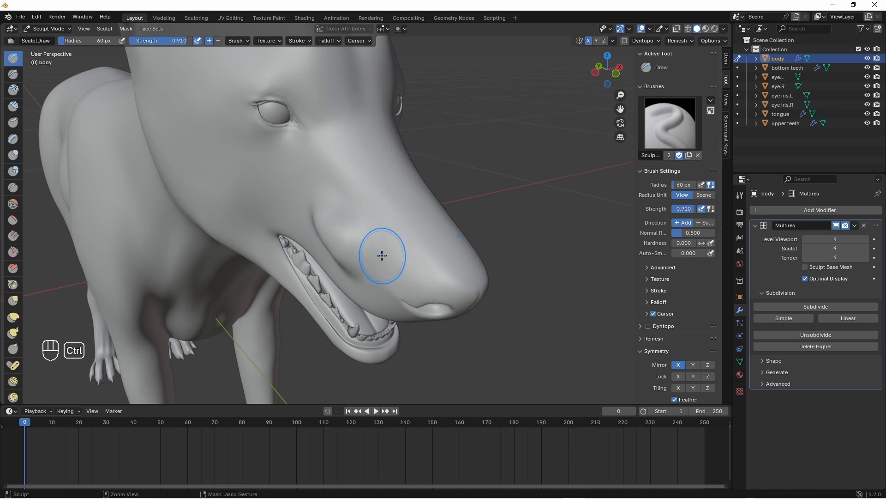
key(ctrl+z)
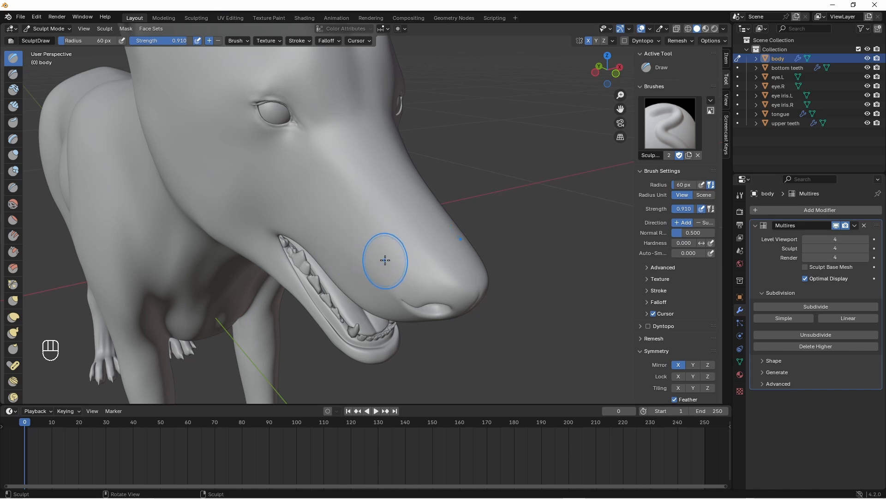
- Deepen the groove down the middle of the nose by subtracting with Draw at 20 px radius and 0.291 strength, and smooth its upper part
mouse_move(384, 257)
middle_down()
mouse_move(408, 239)
mouse_move(384, 252)
middle_up()
middle_drag(462, 236, 258, 194)
scroll(356, 262, up, 5)
drag(134, 40, 132, 41)
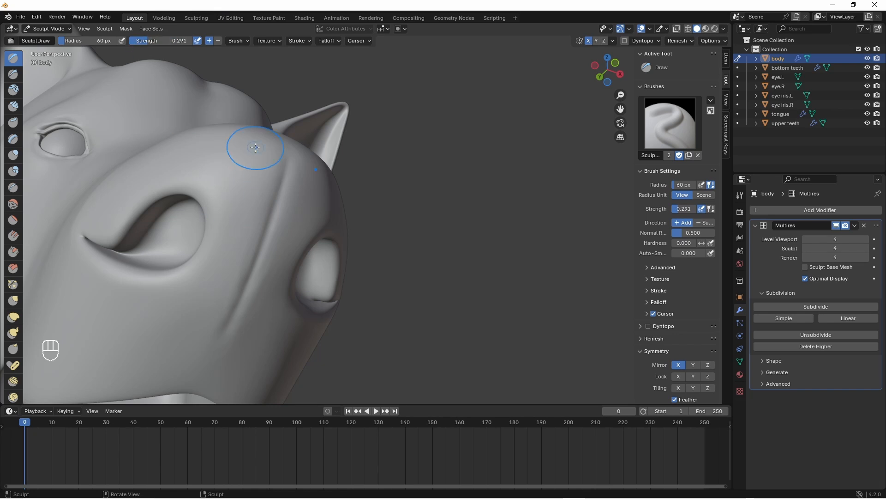
middle_drag(230, 219, 197, 247)
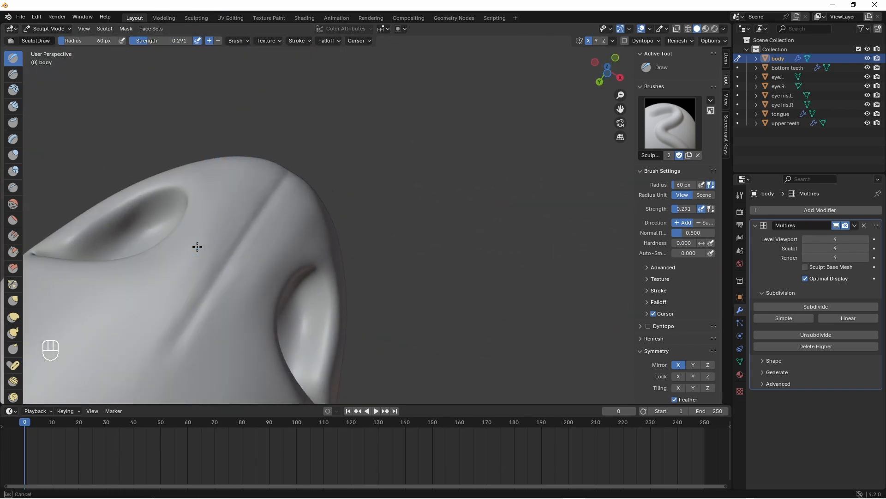
middle_drag(146, 302, 191, 106)
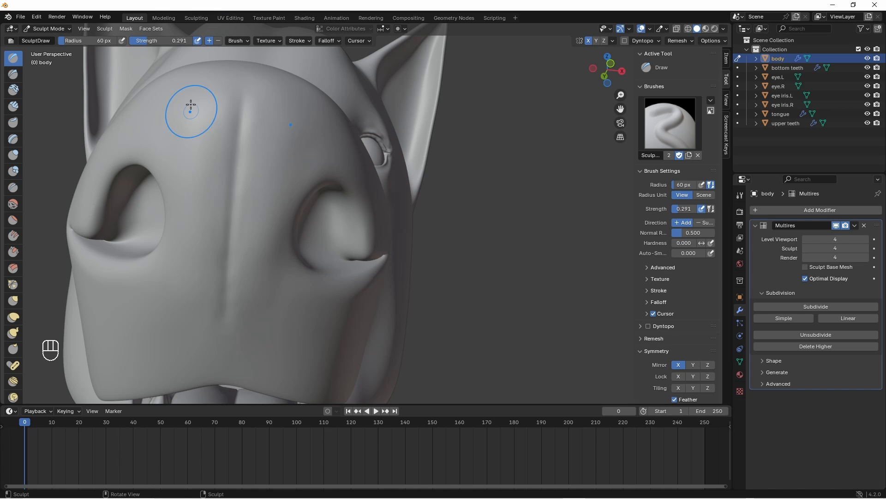
click(314, 222)
ctrl+drag(241, 101, 224, 316)
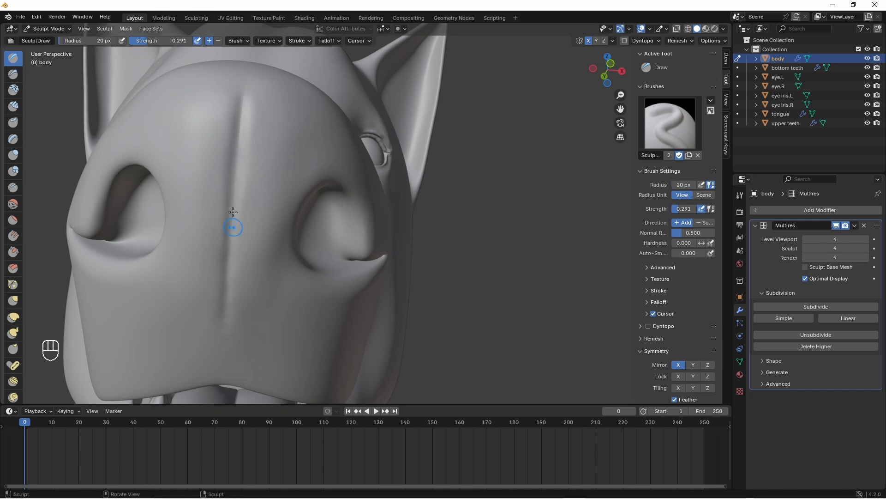
mouse_move(244, 98)
shift+mouse_down()
mouse_move(234, 303)
mouse_move(231, 234)
shift+mouse_up()
- Create a new brush texture for the Draw brush and name it nose alpha
scroll(258, 196, down, 6)
mouse_move(270, 178)
middle_down()
mouse_move(290, 198)
mouse_move(295, 250)
mouse_move(329, 192)
middle_up()
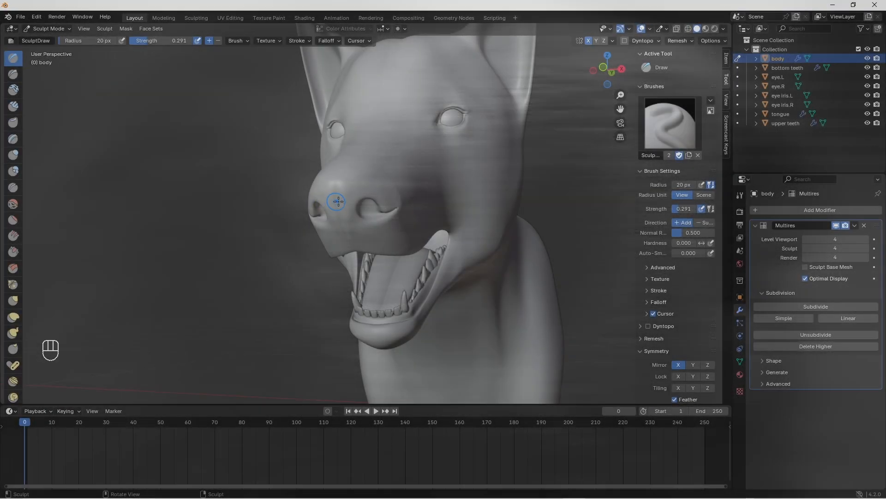
middle_drag(340, 198, 309, 203)
scroll(300, 208, up, 4)
mouse_move(208, 180)
shift+middle_down()
mouse_move(291, 202)
mouse_move(369, 202)
mouse_move(375, 192)
shift+middle_up()
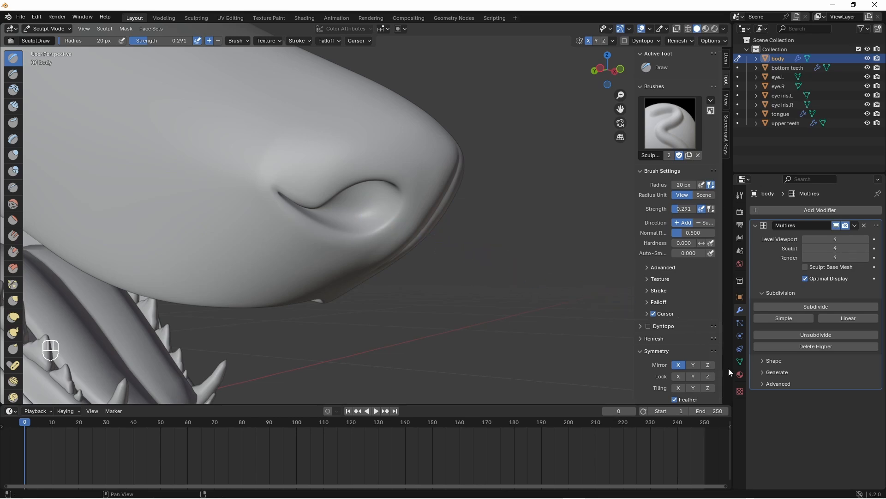
click(740, 392)
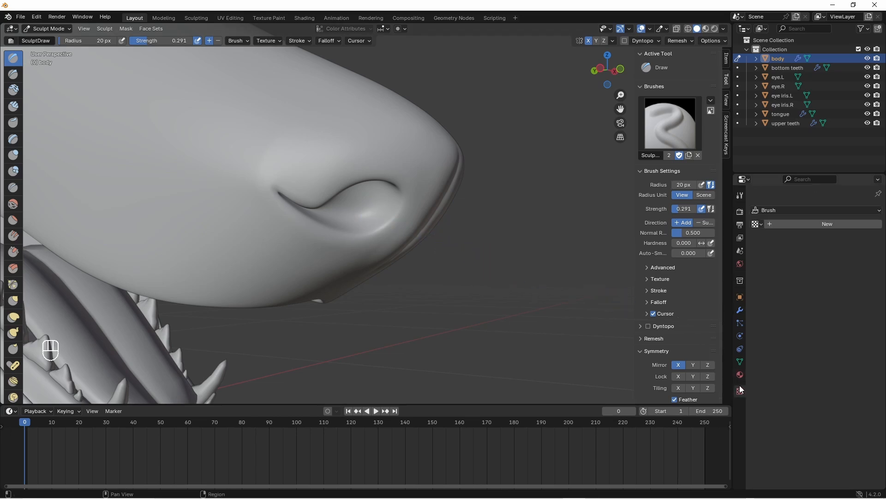
double_click(797, 223)
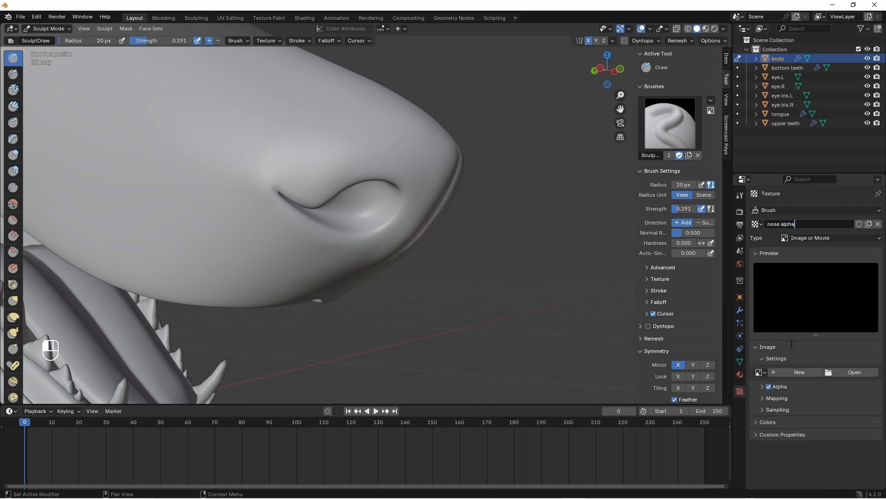
- Load the image skin(alf7).jpg from the textures folder into the nose alpha texture
click(853, 372)
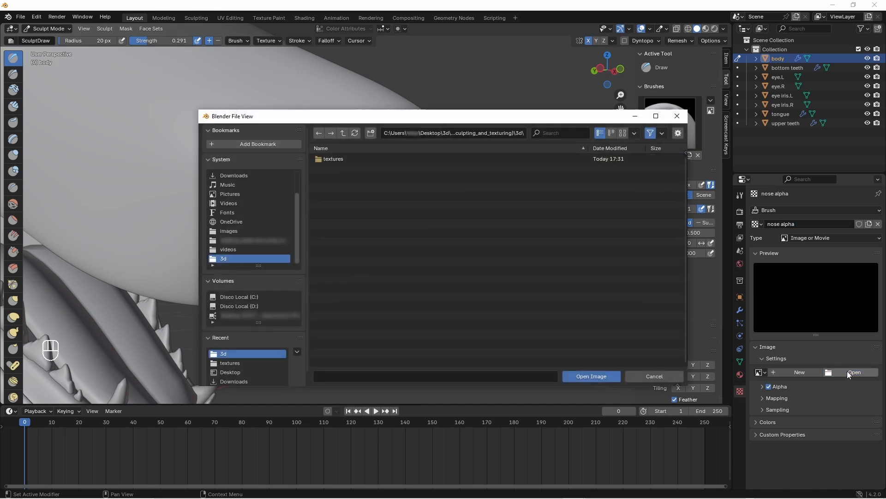
double_click(342, 159)
click(344, 159)
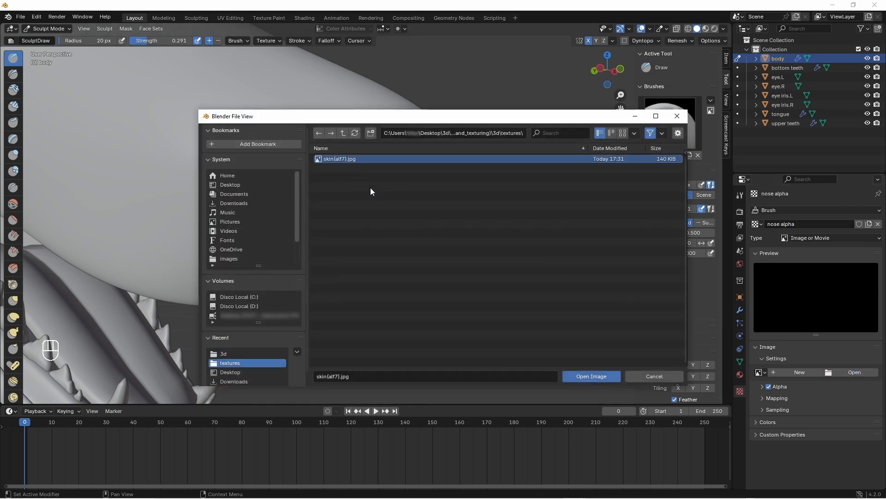
click(603, 378)
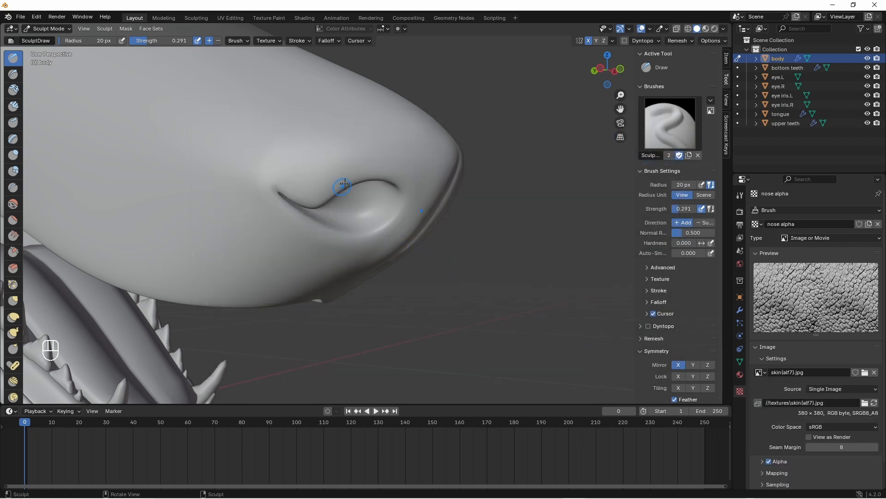
- Set the Draw brush's stroke method to Anchored and its texture mapping to Area Plane
click(654, 291)
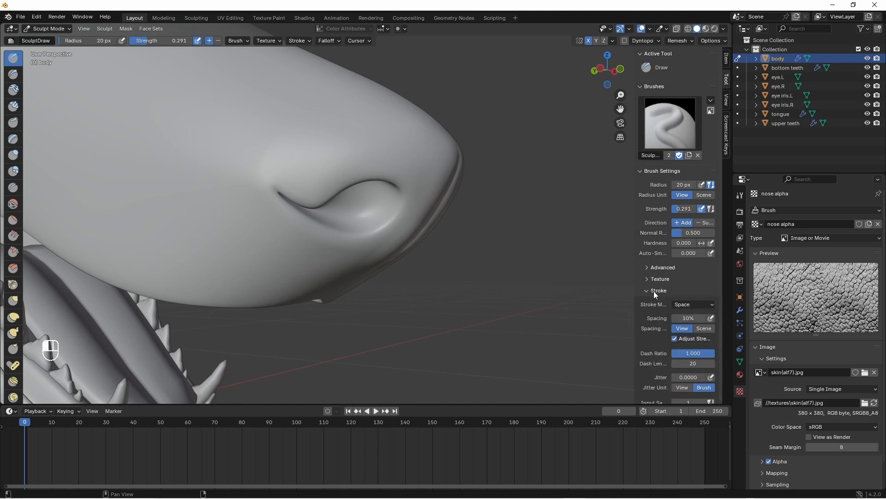
click(707, 305)
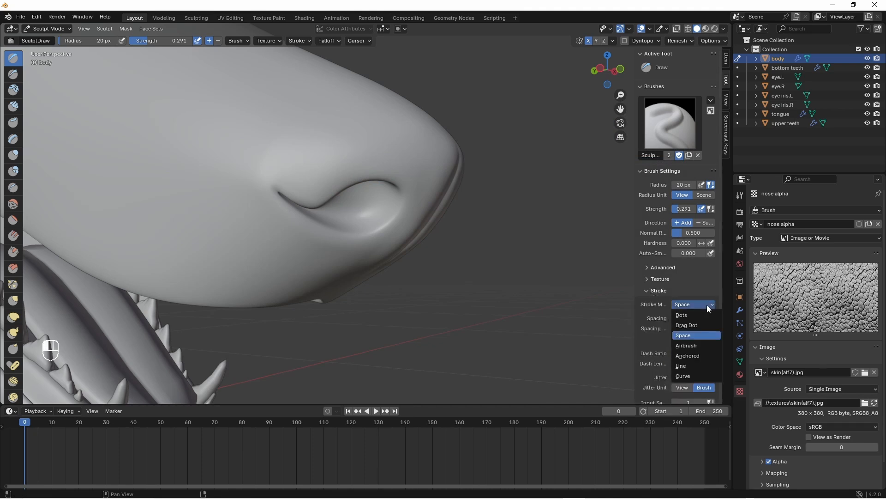
click(687, 357)
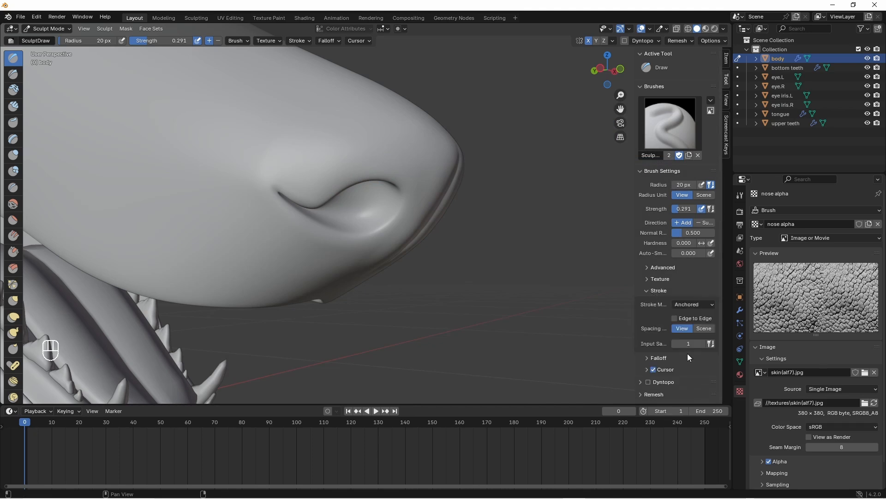
click(647, 291)
click(647, 280)
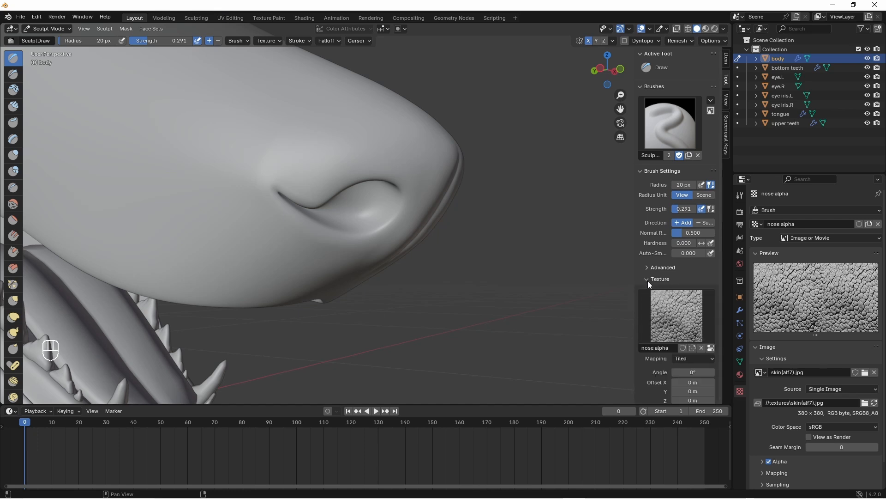
click(704, 359)
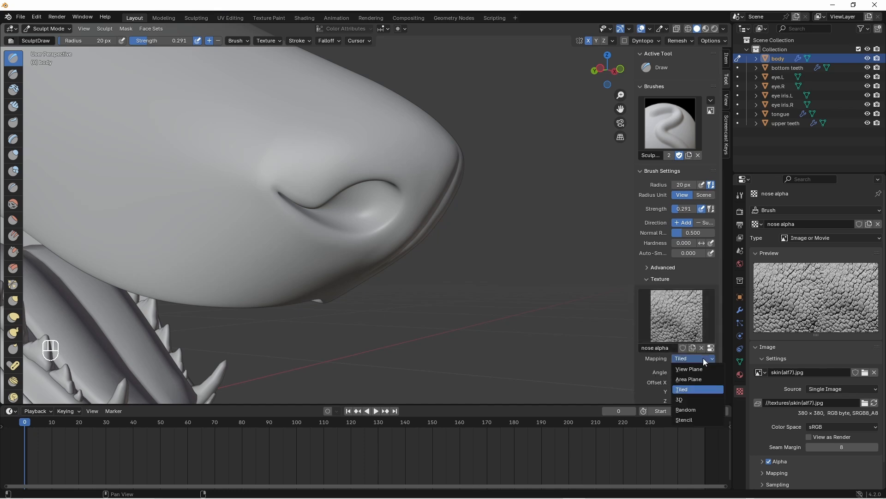
click(692, 378)
- Stamp the skin texture between the nostril and the nose groove with a 124 px brush radius and 0.200 strength
middle_drag(424, 162, 366, 134)
drag(87, 40, 100, 43)
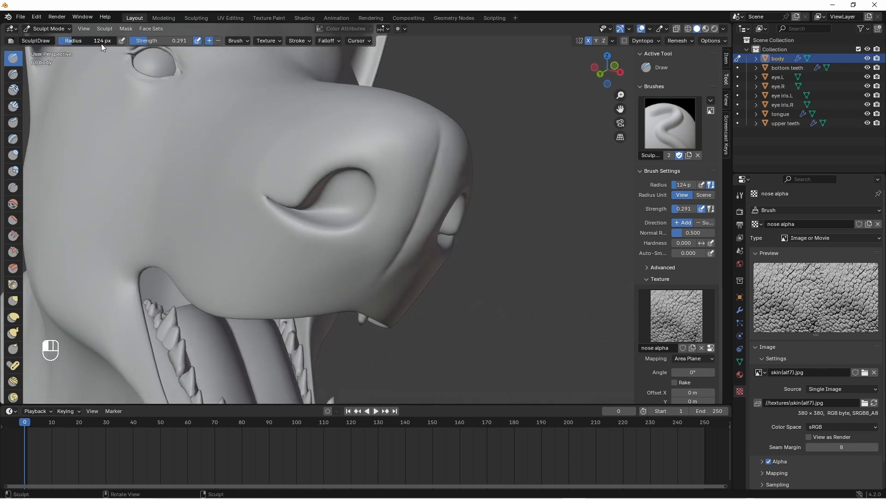
double_click(177, 44)
text(0.2)
key(Return)
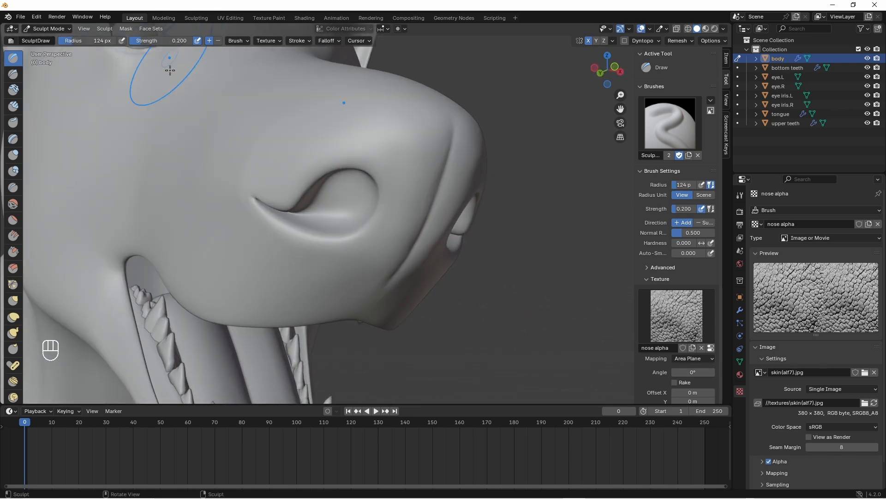
middle_drag(408, 203, 398, 191)
drag(406, 180, 399, 200)
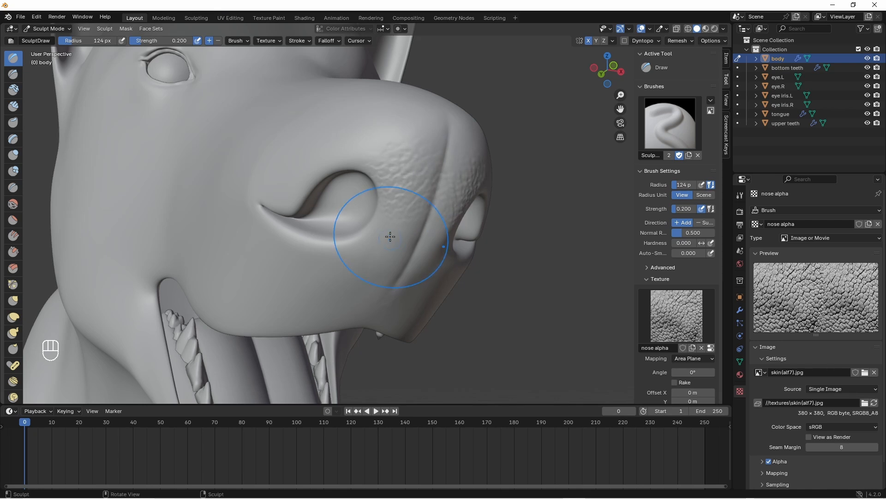
middle_drag(390, 237, 395, 212)
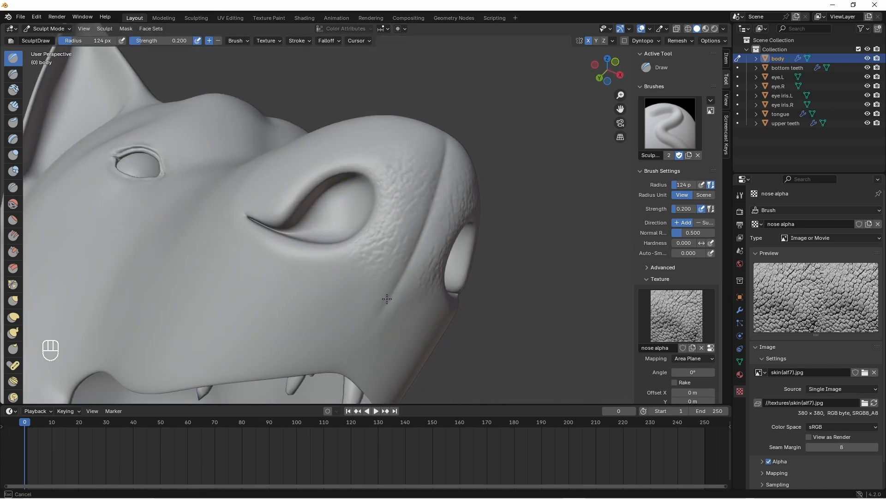
- Stamp the skin texture over the top of the nose, undoing and redoing one of the anchored strokes
mouse_move(372, 277)
middle_down()
mouse_move(404, 186)
mouse_move(386, 135)
middle_up()
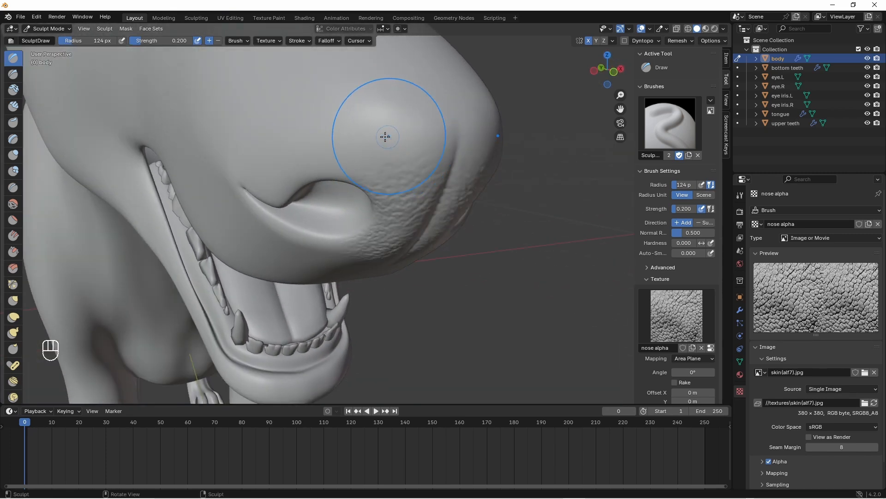
mouse_move(386, 134)
mouse_down()
mouse_move(394, 137)
mouse_move(336, 175)
mouse_move(346, 200)
mouse_move(352, 197)
mouse_up()
mouse_move(352, 197)
middle_down()
mouse_move(445, 119)
mouse_move(380, 221)
mouse_move(373, 273)
middle_up()
drag(372, 273, 388, 342)
middle_drag(386, 314, 374, 331)
key(ctrl+z)
drag(362, 280, 381, 312)
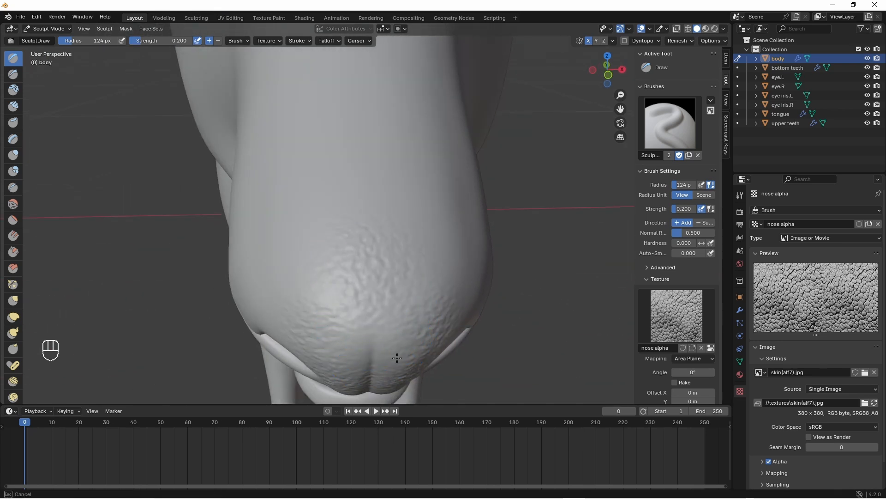
drag(400, 364, 397, 357)
- Stamp the skin texture above the nostril, around its rear corner and along its lower rim
mouse_move(397, 358)
middle_down()
mouse_move(374, 293)
mouse_move(447, 224)
mouse_move(448, 190)
middle_up()
drag(449, 190, 390, 198)
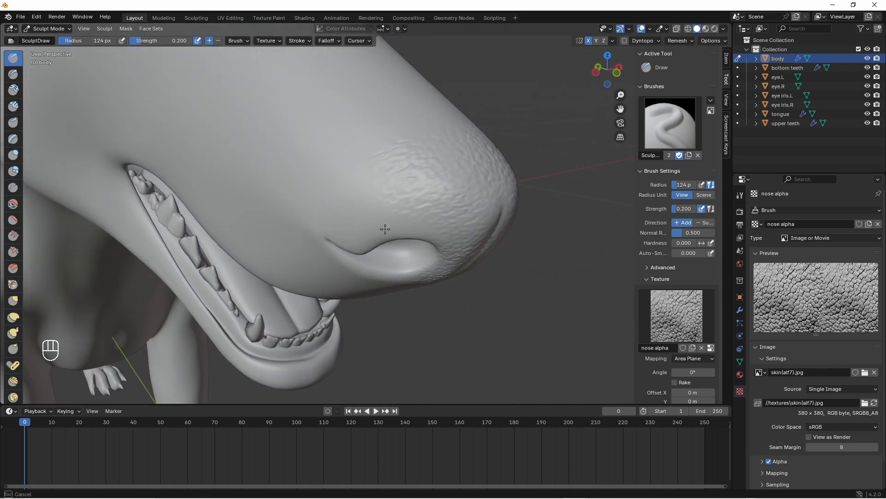
middle_drag(388, 227, 396, 210)
drag(359, 208, 403, 259)
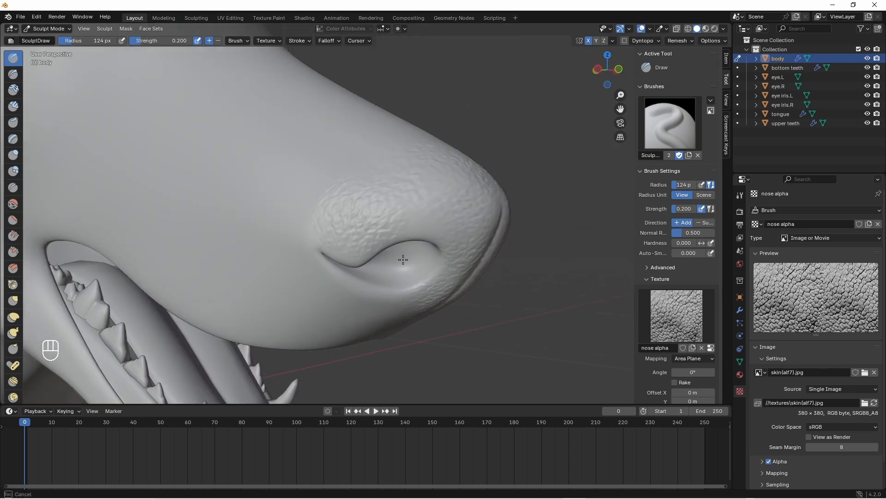
mouse_move(408, 237)
middle_down()
mouse_move(408, 256)
mouse_move(317, 257)
middle_up()
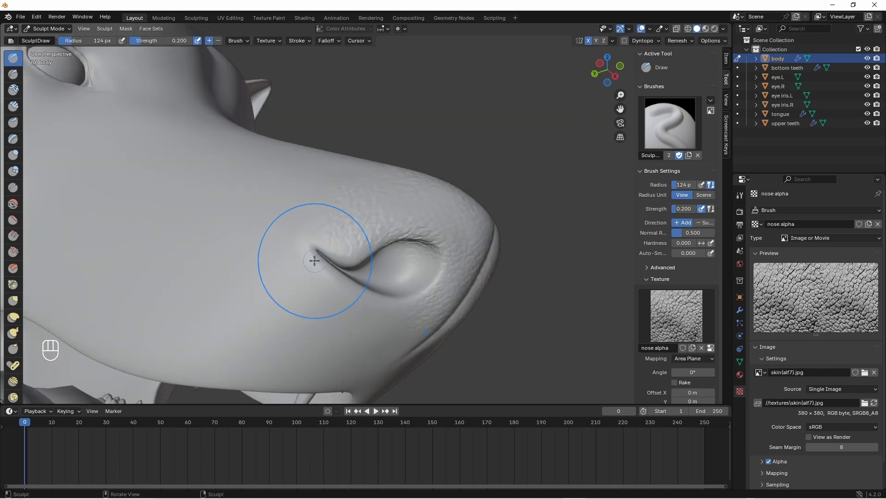
drag(316, 257, 346, 304)
middle_drag(353, 314, 379, 298)
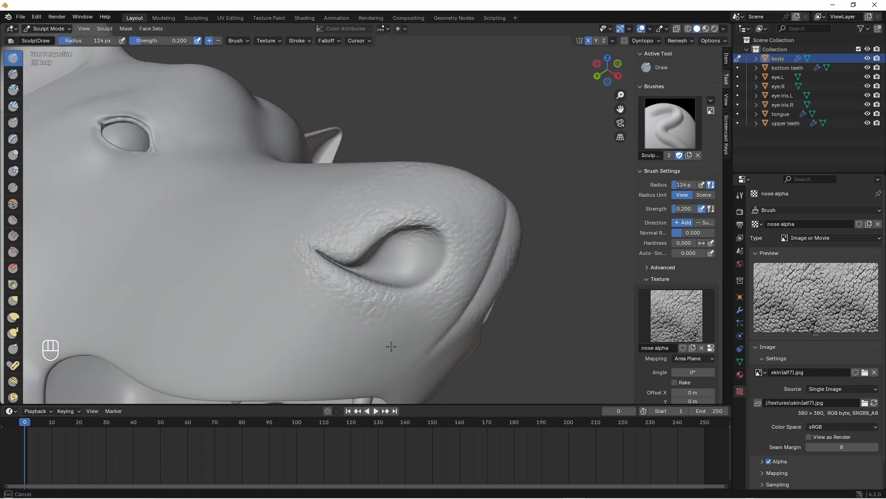
- Extend the skin texture below the nostril toward the upper lip
mouse_move(391, 347)
middle_down()
mouse_move(371, 307)
mouse_move(385, 290)
middle_up()
middle_drag(388, 354, 421, 356)
middle_drag(439, 257, 351, 313)
scroll(471, 196, down, 4)
mouse_move(355, 345)
middle_down()
mouse_move(372, 334)
mouse_move(402, 384)
mouse_move(439, 257)
mouse_move(405, 263)
mouse_move(439, 231)
mouse_move(337, 214)
mouse_move(370, 186)
mouse_move(406, 185)
mouse_move(429, 203)
mouse_move(447, 199)
mouse_move(124, 147)
mouse_move(443, 258)
mouse_move(416, 227)
mouse_move(340, 198)
mouse_move(298, 195)
mouse_move(443, 71)
mouse_move(475, 115)
mouse_move(350, 217)
middle_up()
- Undo the last stamp, add skin texture across the top of the snout, and undo one further stamp there
key(ctrl+z)
scroll(351, 217, up, 2)
drag(459, 115, 380, 120)
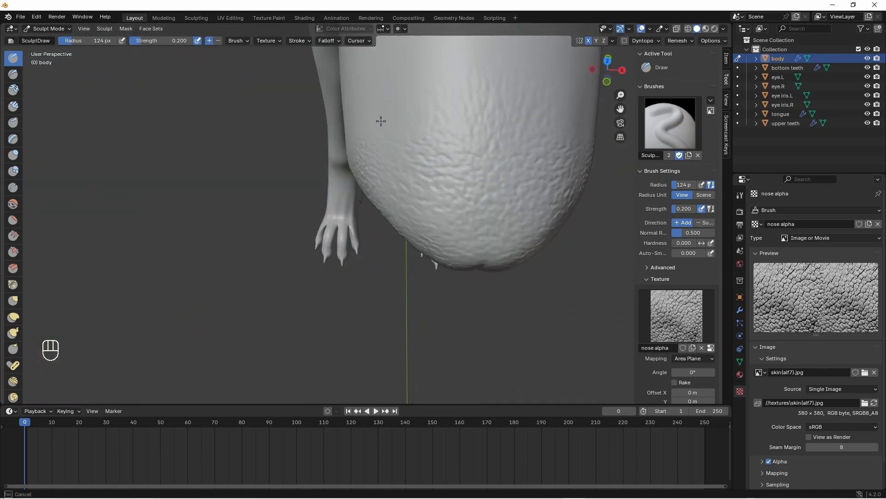
mouse_move(380, 121)
middle_down()
mouse_move(352, 178)
mouse_move(295, 221)
mouse_move(285, 257)
mouse_move(248, 302)
mouse_move(320, 283)
mouse_move(346, 297)
mouse_move(433, 291)
middle_up()
mouse_move(423, 289)
mouse_down()
mouse_move(483, 307)
mouse_move(416, 287)
mouse_move(381, 303)
mouse_up()
key(ctrl+z)
middle_drag(381, 303, 439, 172)
key(F10)
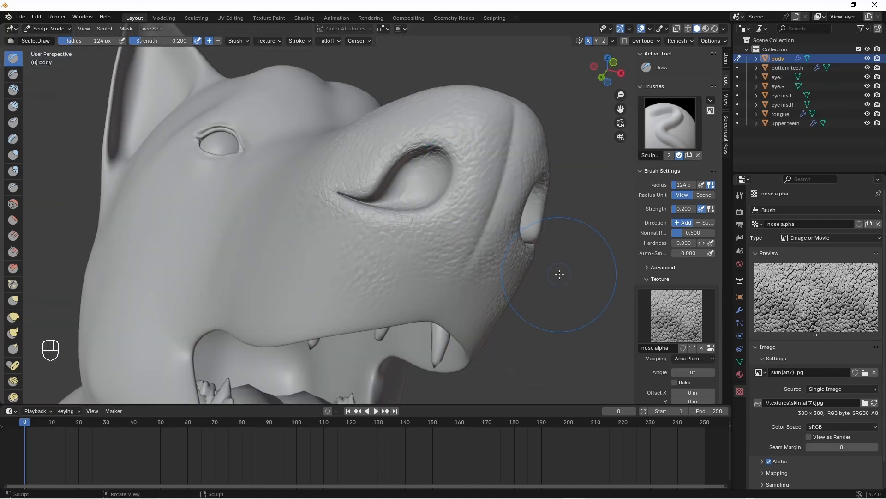
- Give the nose alpha texture a fake user and unlink it from the Draw brush
click(683, 348)
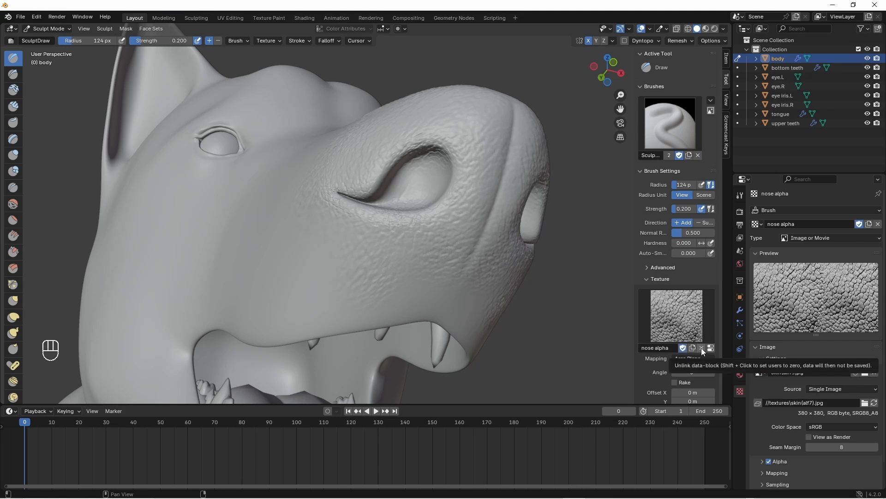
click(701, 348)
- Set the Draw brush's radius to 20 px and its stroke method to Dots
scroll(217, 204, up, 3)
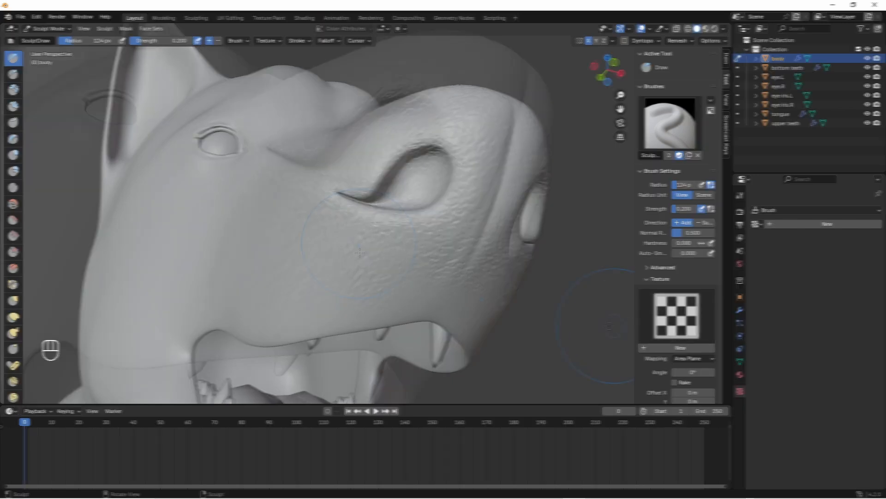
click(104, 42)
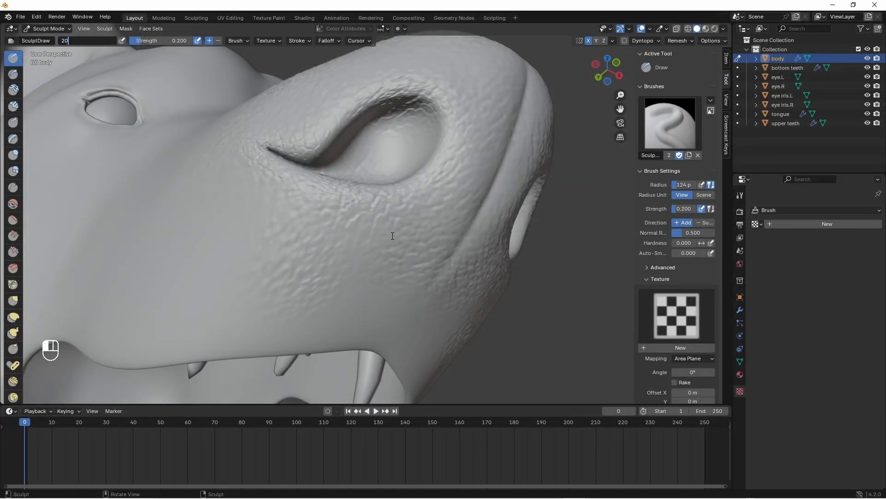
key(Return)
mouse_move(718, 111)
mouse_down()
mouse_move(718, 263)
mouse_move(718, 129)
mouse_up()
click(640, 109)
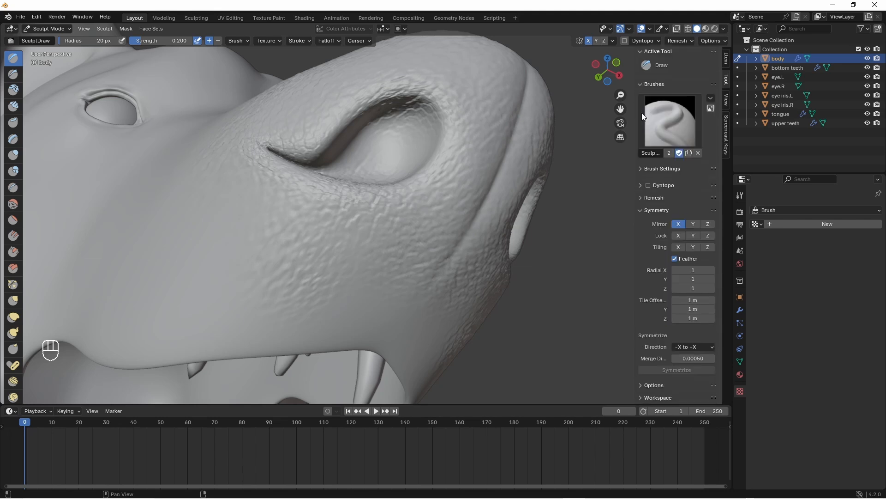
click(641, 171)
mouse_move(719, 201)
mouse_down()
mouse_move(715, 269)
mouse_move(664, 292)
mouse_up()
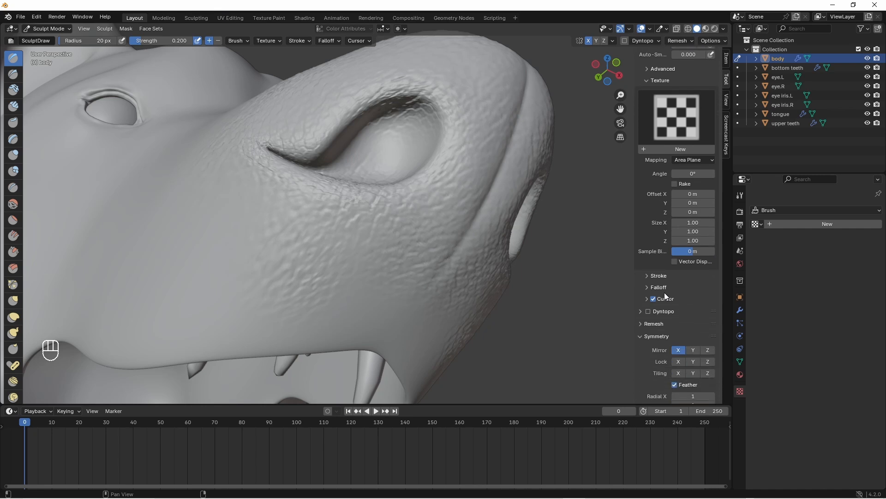
click(650, 277)
click(693, 289)
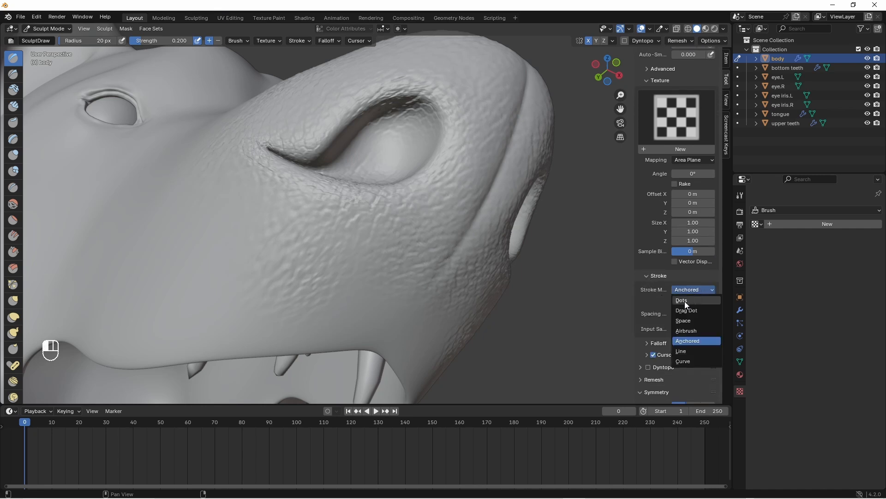
click(685, 301)
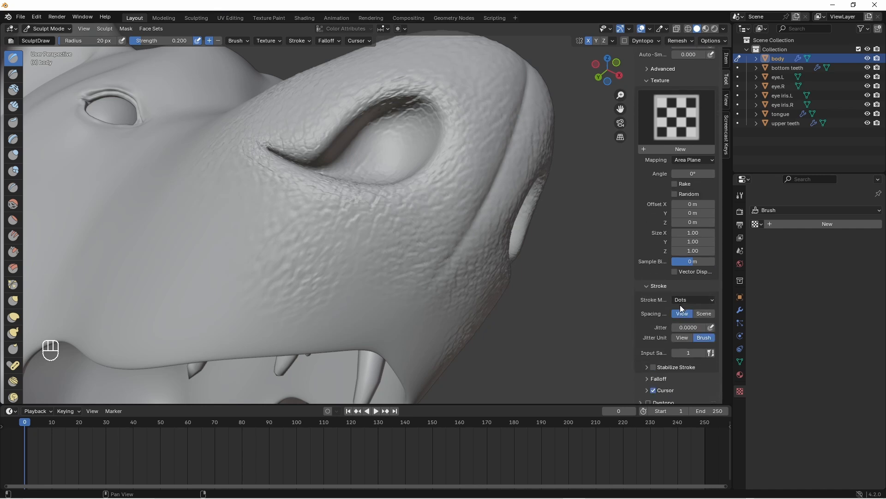
- Set the Draw brush's texture mapping to Tiled and collapse the texture settings
click(701, 160)
click(682, 191)
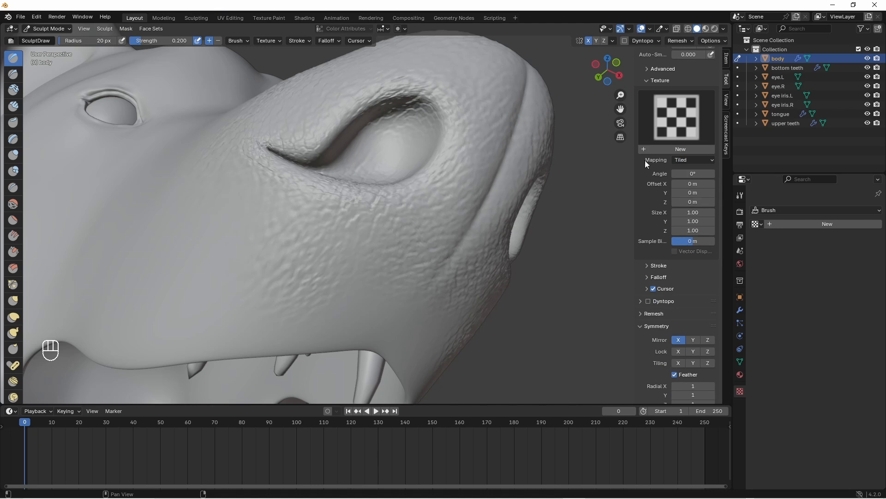
scroll(719, 163, up, 4)
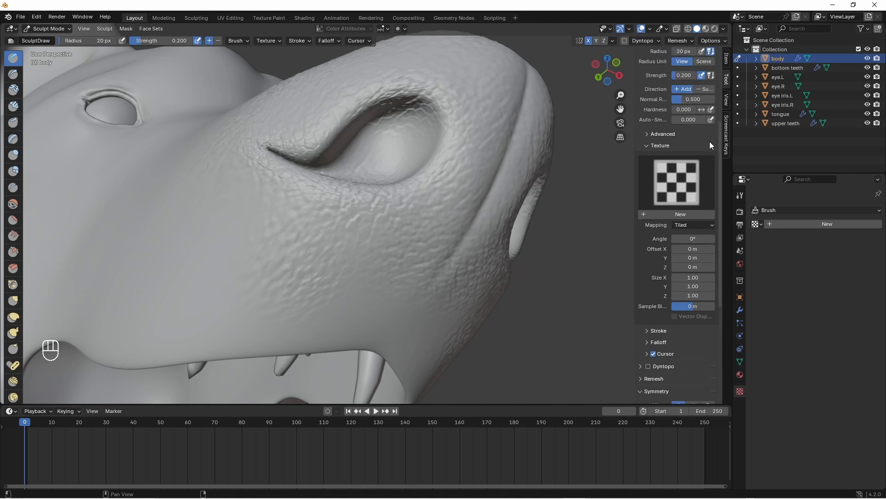
click(647, 146)
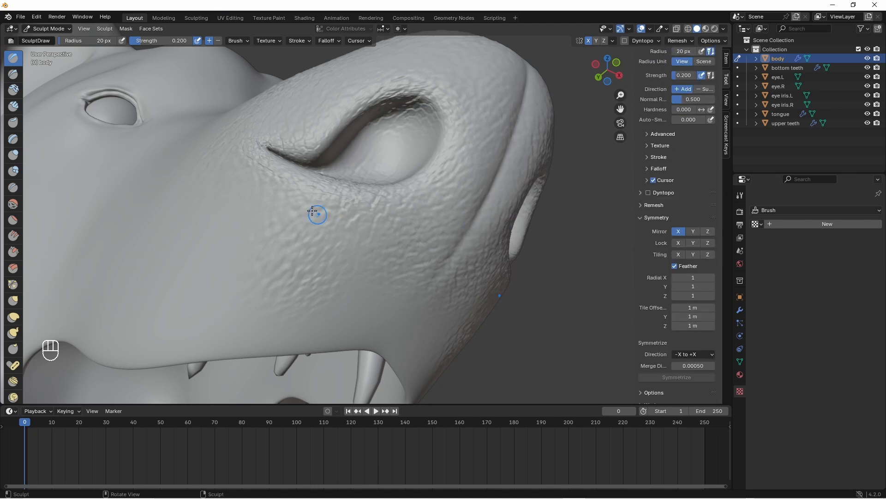
- Set the Draw brush's radius to 10 px and carve a groove along the textured nose's border below and behind the nostril
middle_drag(253, 216, 347, 221)
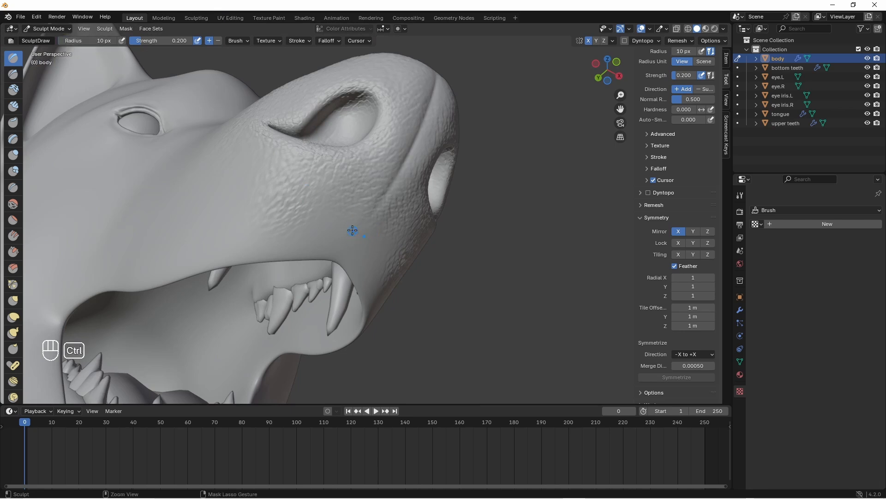
middle_drag(353, 234, 239, 85)
scroll(342, 234, up, 2)
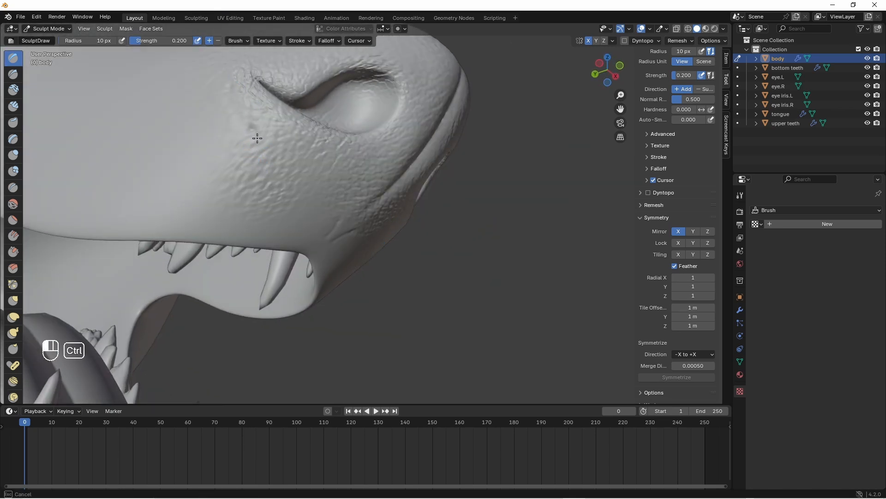
ctrl+middle_drag(234, 102, 286, 167)
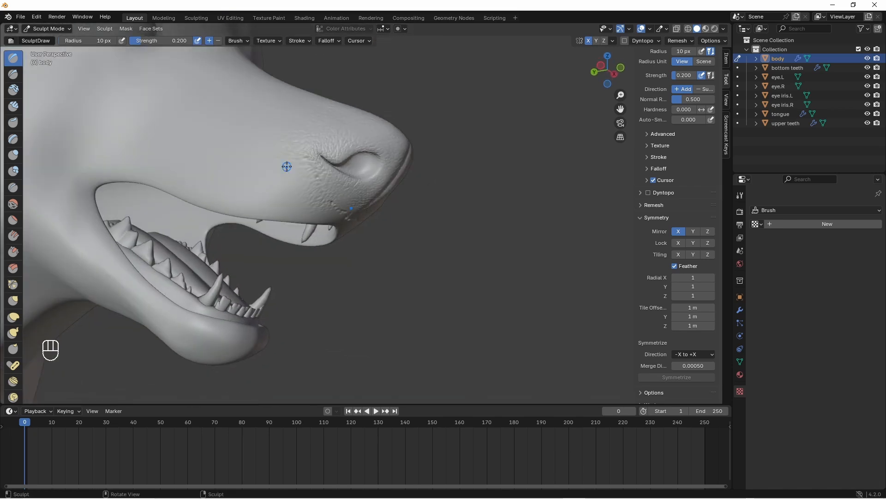
middle_drag(393, 277, 360, 259)
ctrl+middle_drag(360, 259, 282, 319)
middle_drag(277, 240, 226, 132)
shift+middle_drag(226, 131, 333, 228)
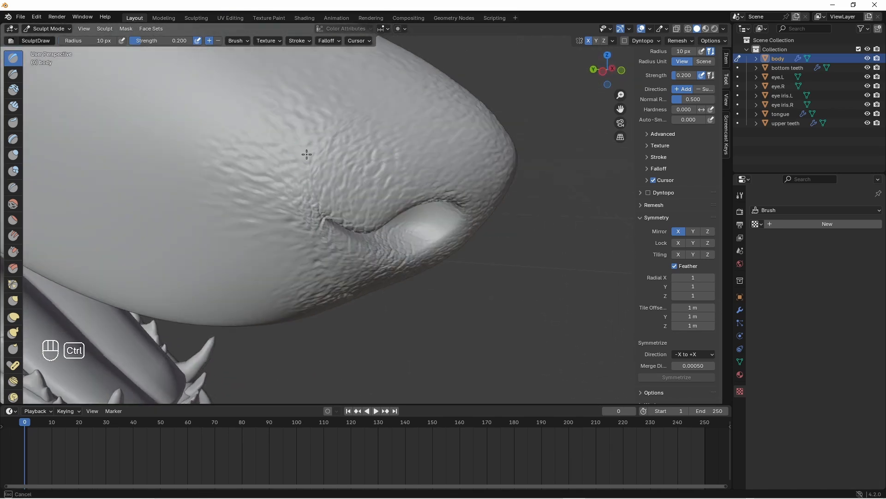
- Undo the last strokes and carve the nose's border groove across the top of the snout
middle_drag(327, 130, 336, 164)
key(ctrl+z)
key(ctrl+z)
key(ctrl+z)
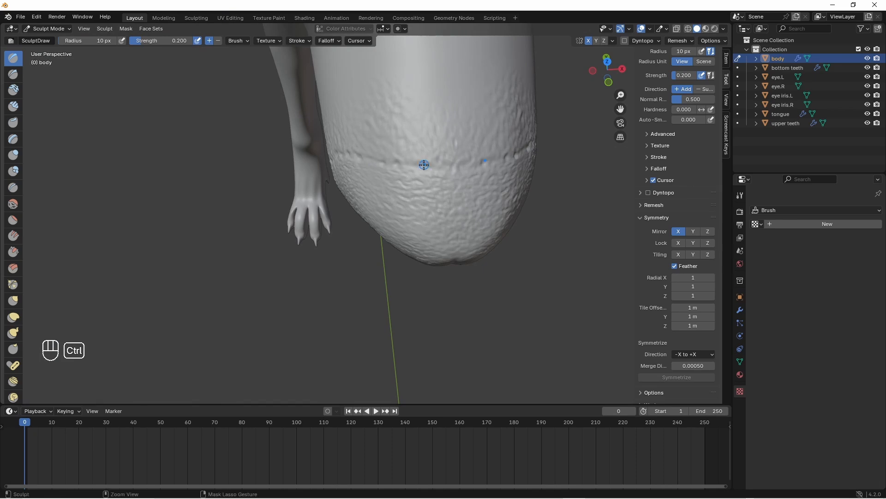
middle_drag(427, 164, 364, 275)
- Smooth the skin behind the nose border beside the nostril with a 30 px brush and undo the last stroke
middle_drag(432, 324, 299, 230)
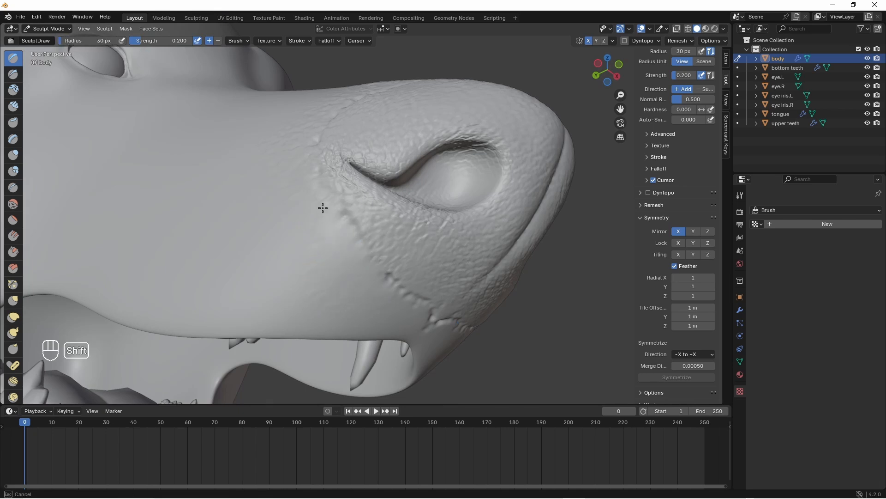
middle_drag(336, 225, 277, 212)
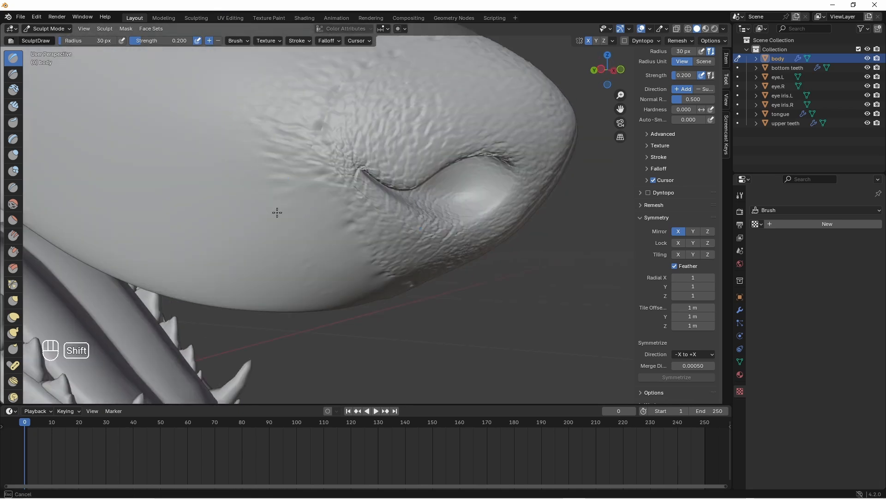
middle_drag(300, 96, 334, 197)
key(ctrl+z)
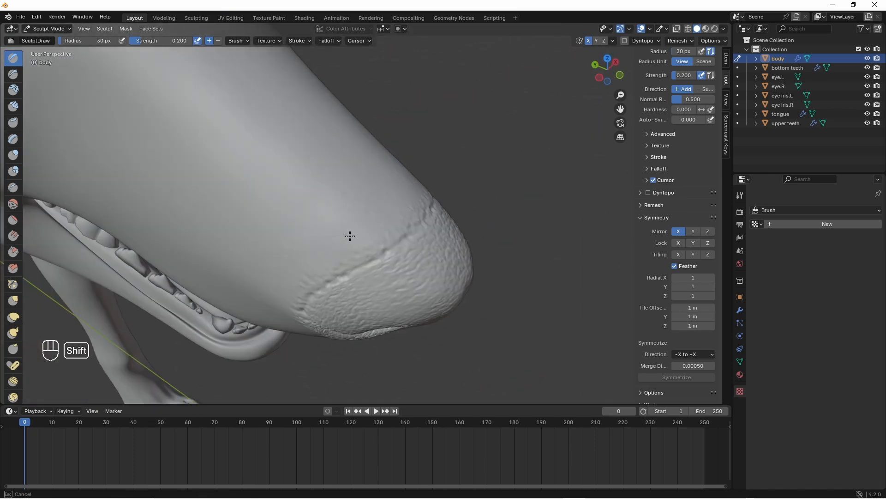
- Smooth the skin behind the nose's border groove across the top of the snout
shift+drag(376, 232, 372, 235)
middle_drag(344, 252, 339, 228)
scroll(339, 228, up, 3)
shift+drag(343, 258, 337, 268)
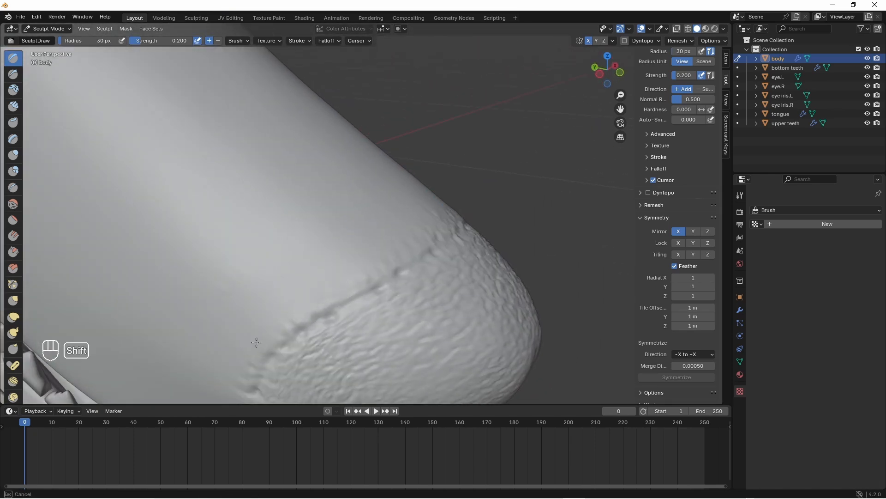
- Smooth the nose border's edge on the opposite side of the muzzle, behind and below the nostril
middle_drag(263, 344, 329, 226)
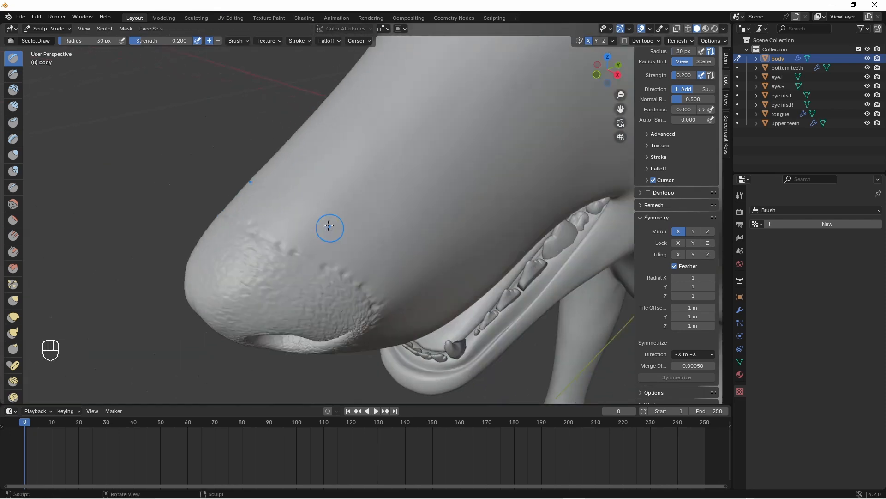
middle_drag(382, 300, 375, 302)
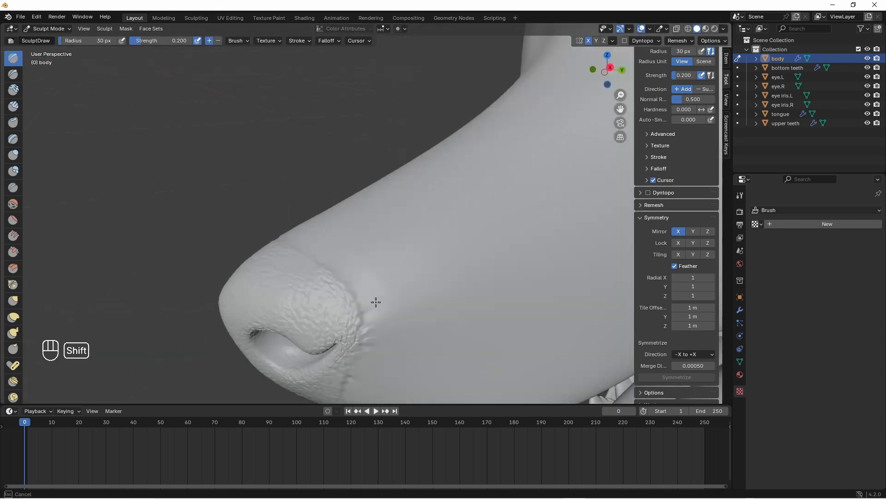
middle_drag(361, 372, 406, 213)
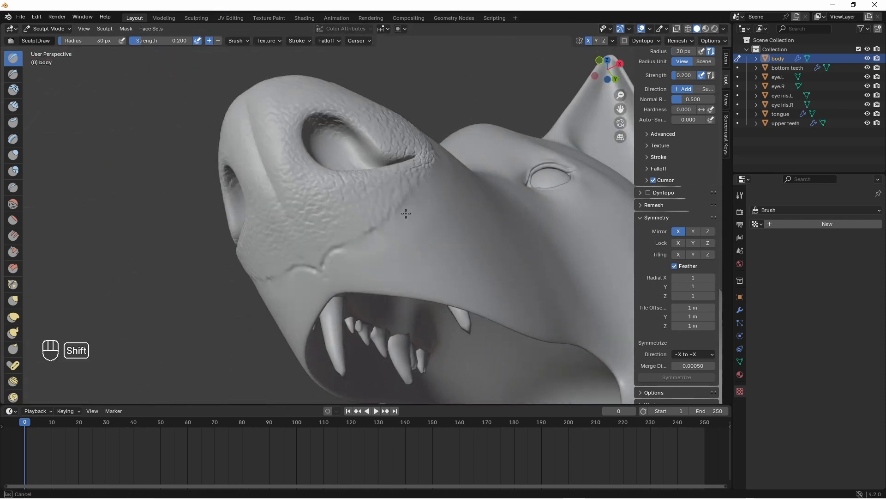
mouse_move(343, 253)
middle_down()
mouse_move(417, 249)
mouse_move(390, 263)
mouse_move(304, 128)
middle_up()
middle_drag(342, 215, 318, 168)
- Set the brush radius to 10 px and carve the nose's central groove further down toward the upper lip
scroll(365, 201, down, 3)
mouse_move(375, 195)
middle_down()
mouse_move(323, 249)
mouse_move(364, 206)
mouse_move(366, 255)
mouse_move(416, 248)
mouse_move(351, 156)
middle_up()
scroll(356, 206, down, 4)
scroll(364, 206, up, 3)
mouse_move(373, 120)
middle_down()
mouse_move(416, 192)
mouse_move(308, 230)
mouse_move(320, 193)
middle_up()
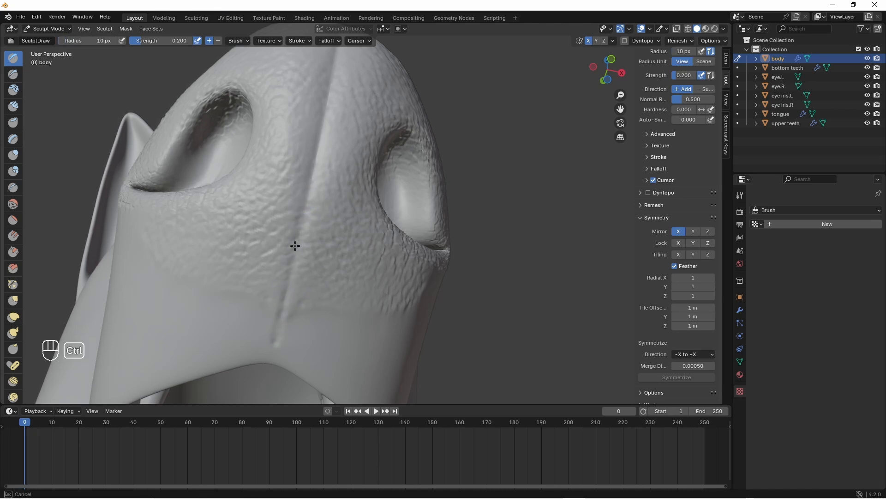
middle_drag(306, 281, 255, 353)
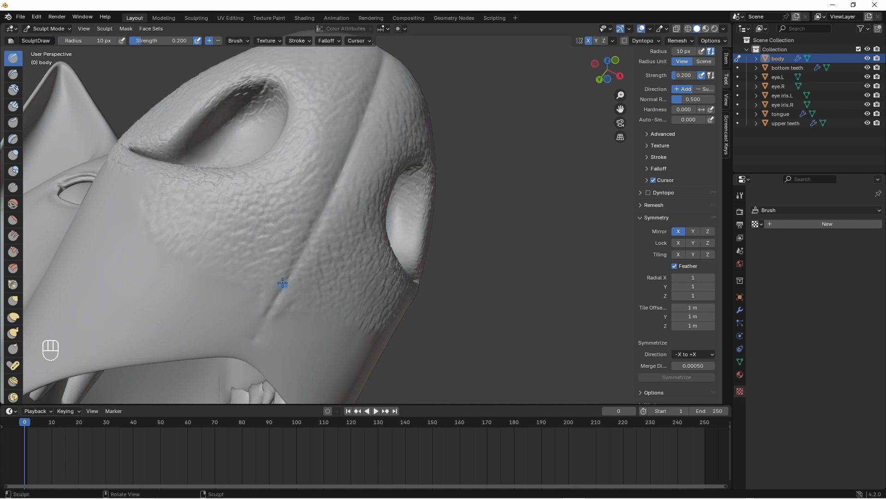
middle_drag(309, 233, 291, 286)
shift+middle_drag(291, 286, 274, 345)
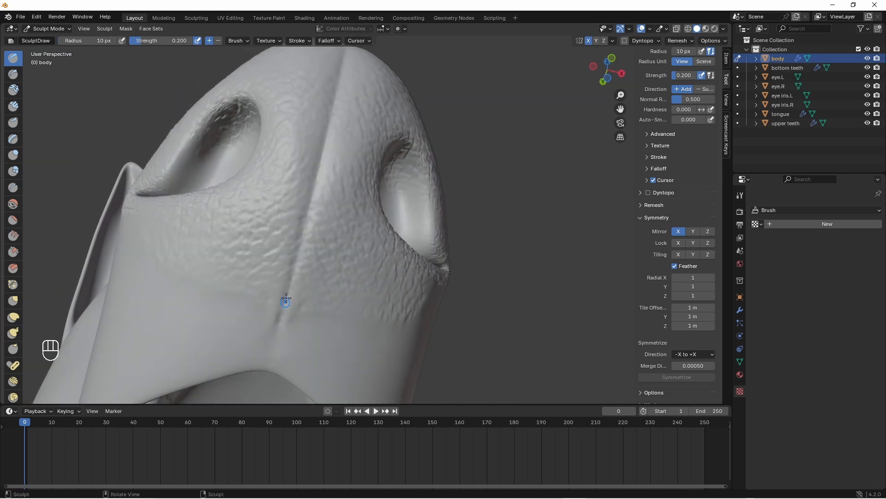
- Set the brush radius to 30 px and smooth the surface inside the nostril
middle_drag(287, 194, 295, 214)
mouse_move(295, 215)
ctrl+middle_down()
mouse_move(297, 233)
mouse_move(340, 240)
ctrl+middle_up()
mouse_move(416, 185)
middle_down()
mouse_move(347, 172)
mouse_move(466, 171)
mouse_move(461, 240)
mouse_move(360, 231)
middle_up()
ctrl+middle_drag(360, 277, 365, 203)
mouse_move(365, 203)
middle_down()
mouse_move(377, 198)
mouse_move(283, 164)
mouse_move(400, 230)
middle_up()
mouse_move(397, 310)
ctrl+middle_down()
mouse_move(408, 257)
mouse_move(315, 194)
mouse_move(323, 214)
ctrl+middle_up()
click(88, 41)
text(30)
key(Return)
mouse_move(323, 173)
ctrl+middle_down()
mouse_move(323, 203)
mouse_move(296, 192)
ctrl+middle_up()
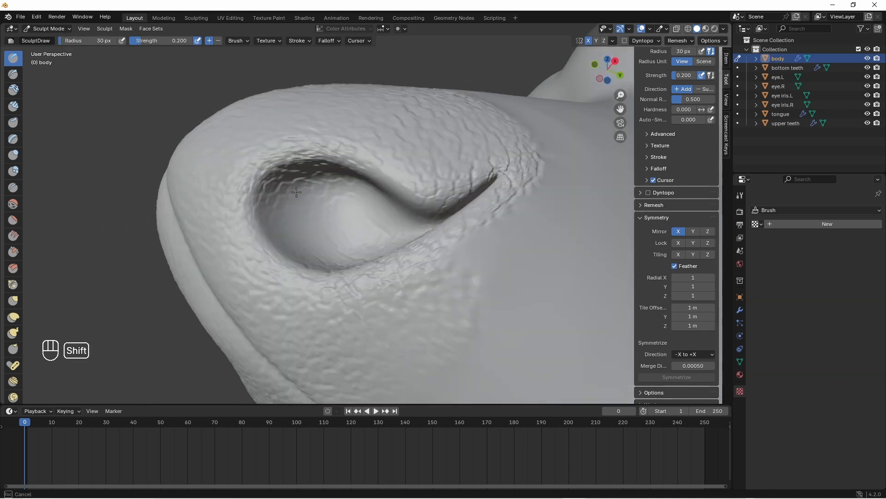
mouse_move(331, 251)
middle_down()
mouse_move(362, 242)
mouse_move(310, 257)
middle_up()
mouse_move(376, 231)
middle_down()
mouse_move(395, 216)
mouse_move(358, 176)
mouse_move(394, 198)
mouse_move(237, 150)
mouse_move(392, 182)
mouse_move(359, 225)
mouse_move(378, 240)
mouse_move(468, 219)
mouse_move(359, 223)
middle_up()
- Switch the body to Edit Mode and hide the linked head and torso skin
scroll(360, 225, down, 8)
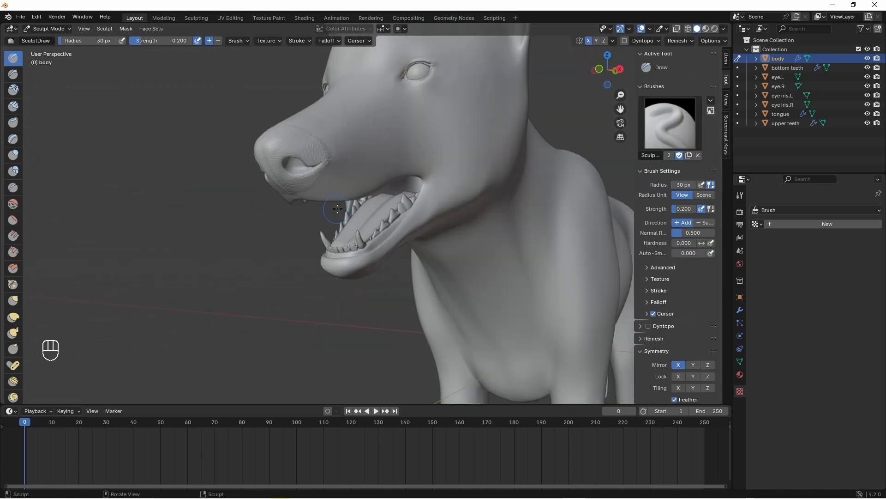
mouse_move(354, 188)
middle_down()
mouse_move(380, 192)
mouse_move(383, 211)
mouse_move(374, 181)
mouse_move(385, 197)
mouse_move(368, 190)
middle_up()
key(Tab)
middle_drag(302, 171, 307, 172)
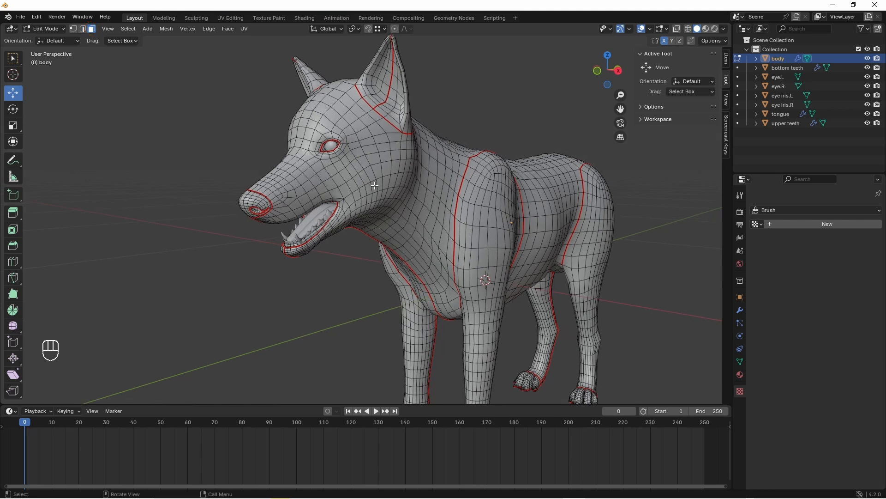
key(l)
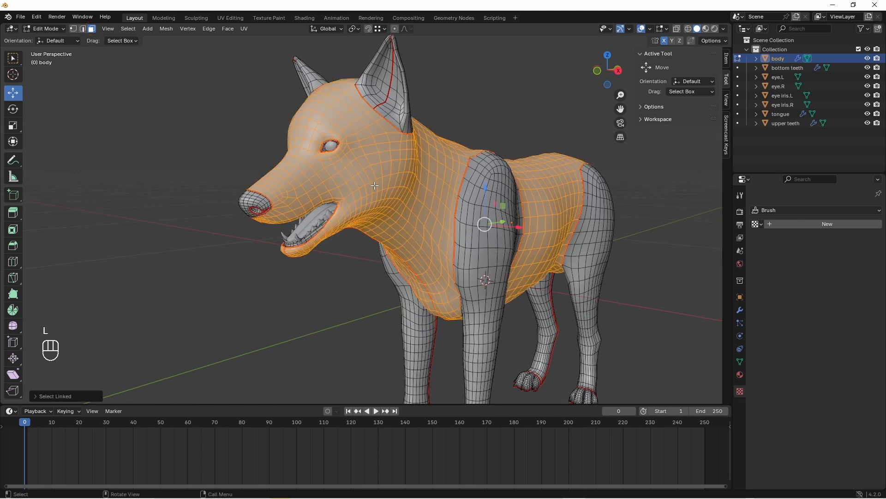
key(h)
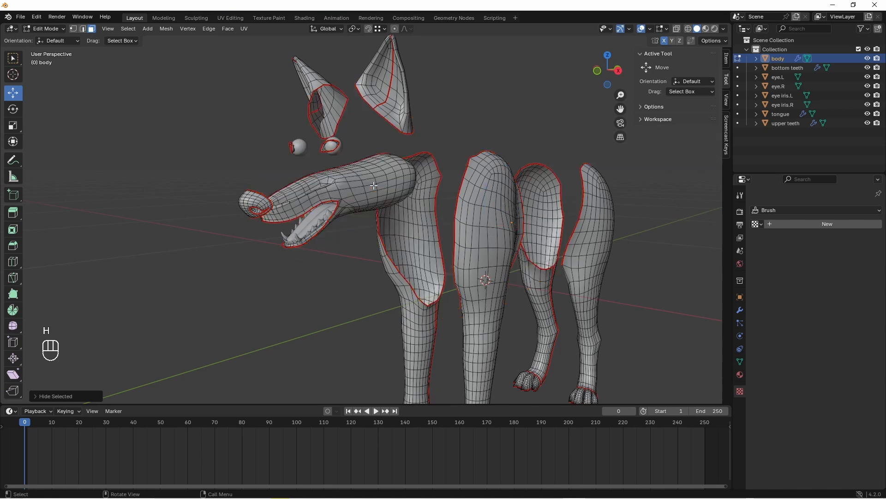
- Select the four linked leg sections and hide them
middle_drag(349, 181, 352, 176)
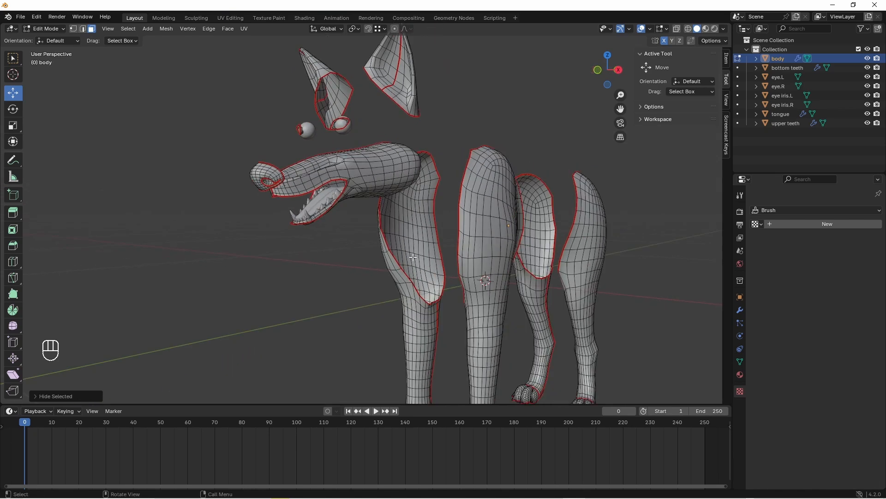
key(l)
key(l)
key(l)
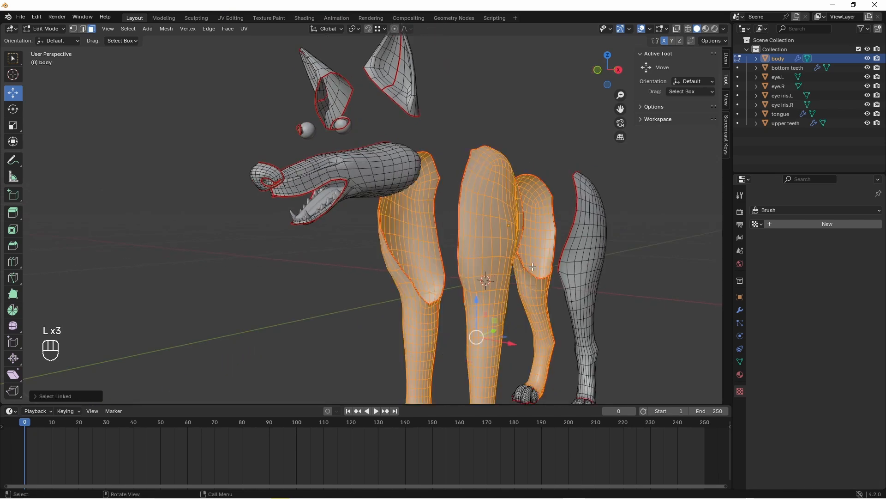
key(l)
shift+middle_drag(515, 273, 496, 243)
scroll(502, 254, down, 2)
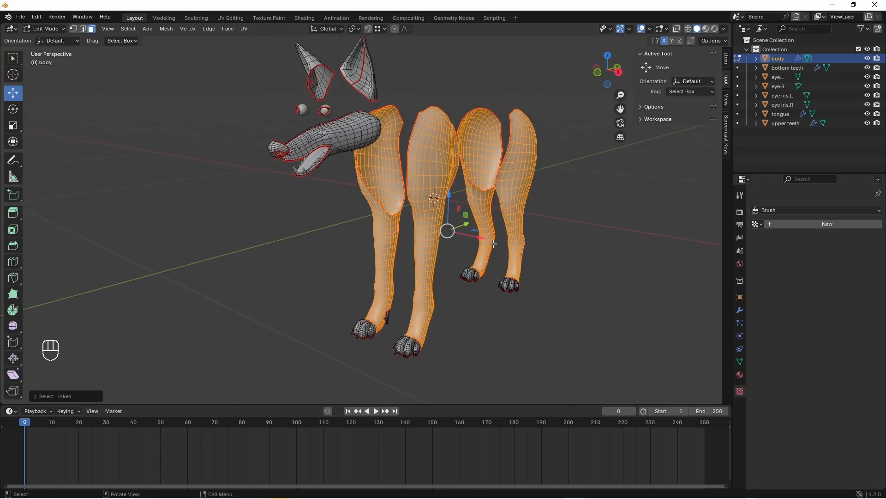
key(h)
- Select both linked ears and the eye socket parts and hide them
mouse_move(459, 283)
middle_down()
mouse_move(447, 281)
mouse_move(462, 280)
middle_up()
shift+middle_drag(371, 189, 373, 196)
key(l)
key(l)
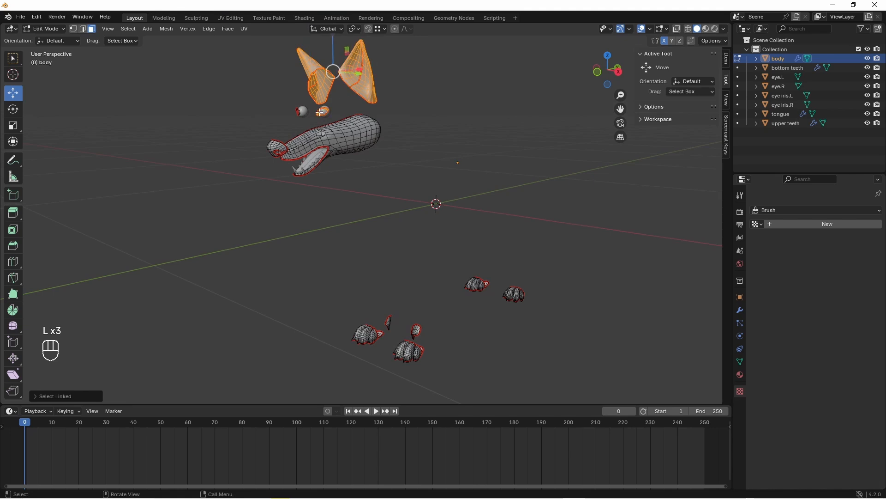
key(h)
- Select the linked nose tip and nostril parts and hide them
middle_drag(314, 164, 380, 155)
scroll(382, 153, up, 2)
key(l)
key(l)
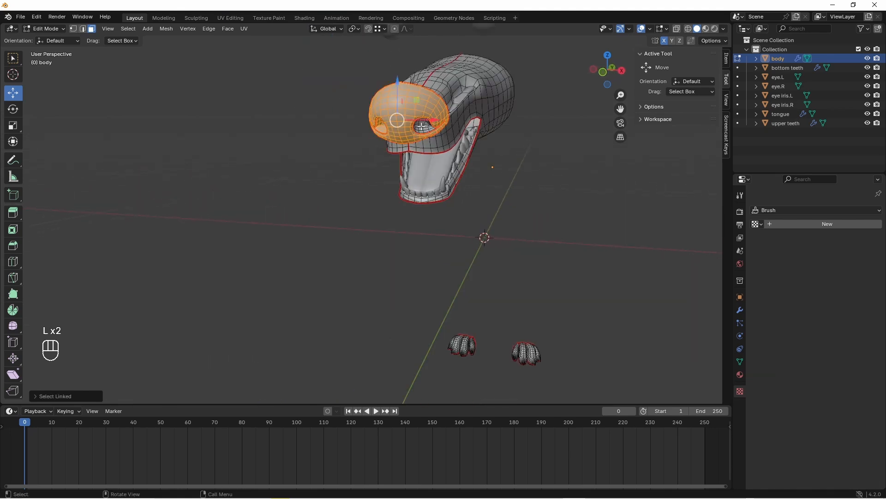
key(h)
- Box-select all paw parts in Wireframe shading, hide them, and return to Solid shading
scroll(400, 113, down, 3)
middle_drag(400, 113, 453, 294)
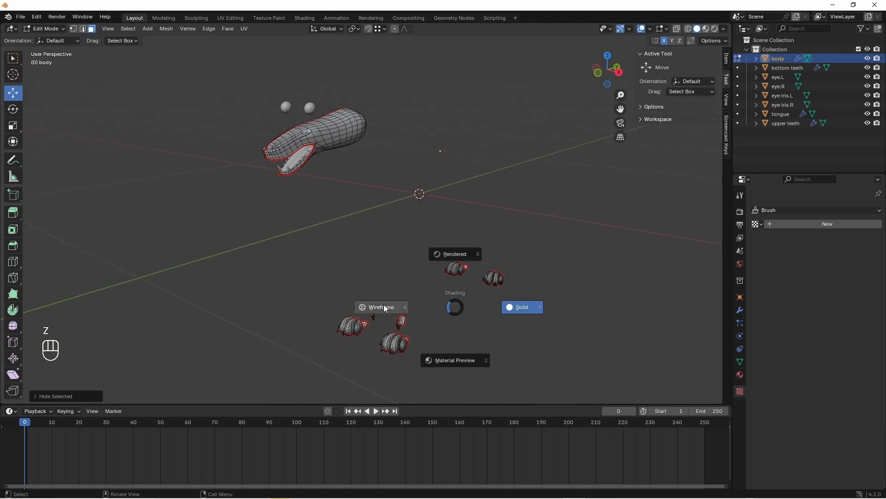
click(381, 306)
key(b)
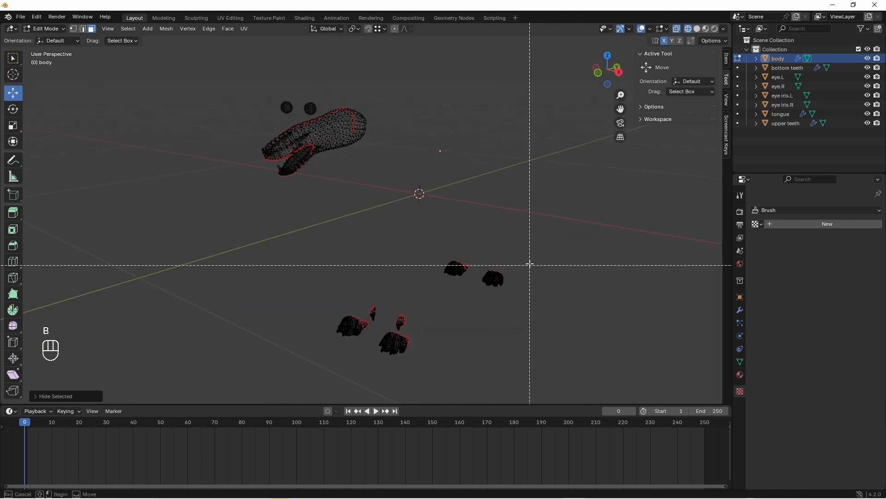
drag(538, 228, 303, 373)
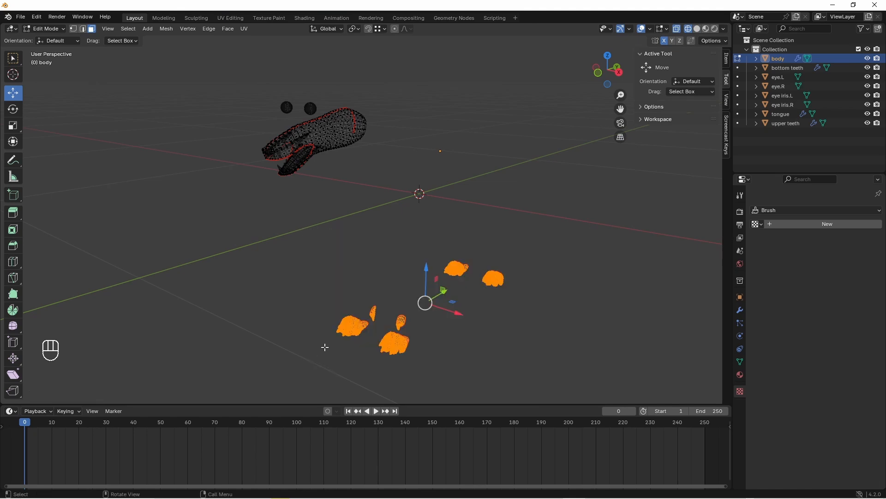
key(h)
key(z)
click(373, 202)
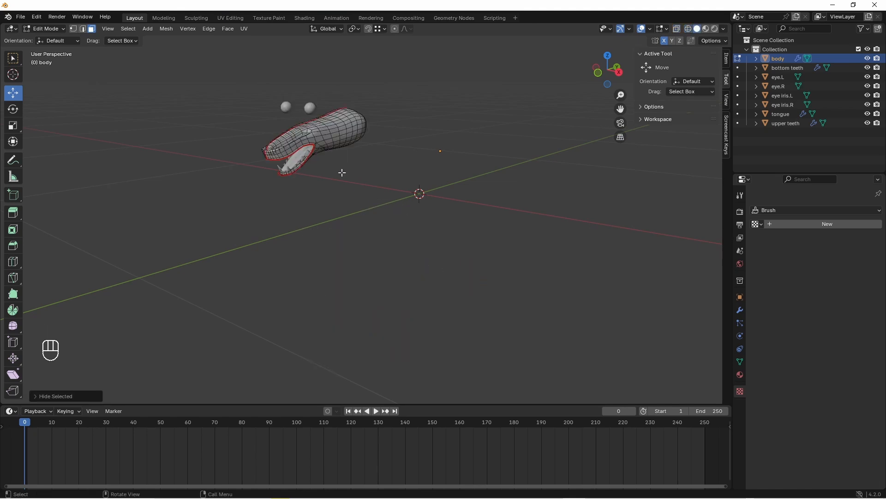
- Select the mouth interior's faces covering the sides of the upper teeth using shortest paths and hide them
scroll(335, 203, up, 5)
ctrl+middle_drag(335, 202, 422, 220)
click(340, 180)
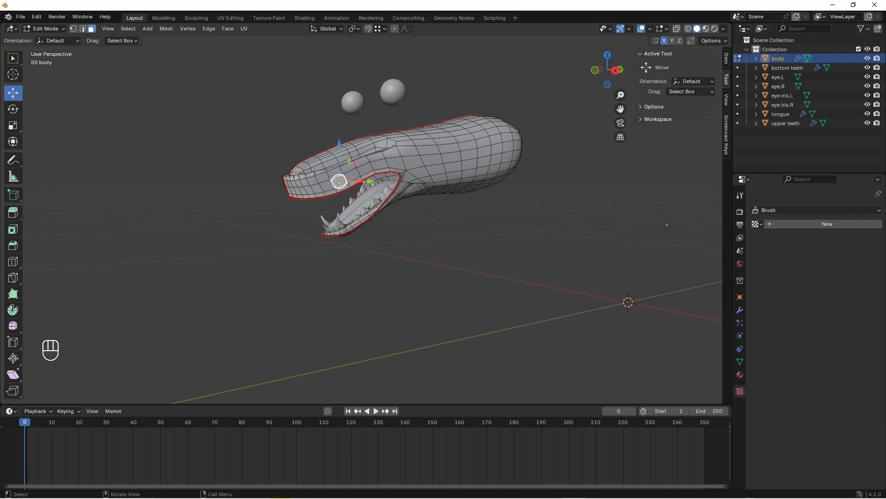
key(KP_Decimal)
middle_drag(342, 180, 464, 208)
ctrl+click(373, 233)
ctrl+click(403, 214)
ctrl+click(417, 162)
ctrl+click(469, 181)
ctrl+click(452, 146)
ctrl+click(482, 137)
ctrl+click(491, 182)
shift+click(320, 201)
ctrl+click(448, 211)
ctrl+click(235, 144)
ctrl+click(224, 167)
middle_drag(224, 166, 217, 173)
ctrl+click(409, 221)
middle_drag(409, 222, 535, 205)
ctrl+click(410, 210)
ctrl+click(340, 208)
ctrl+click(299, 185)
middle_drag(299, 185, 578, 203)
key(h)
- Select the leftover face at the upper corner of the mouth opening and hide it
middle_drag(253, 153, 439, 224)
scroll(198, 245, up, 1)
click(188, 257)
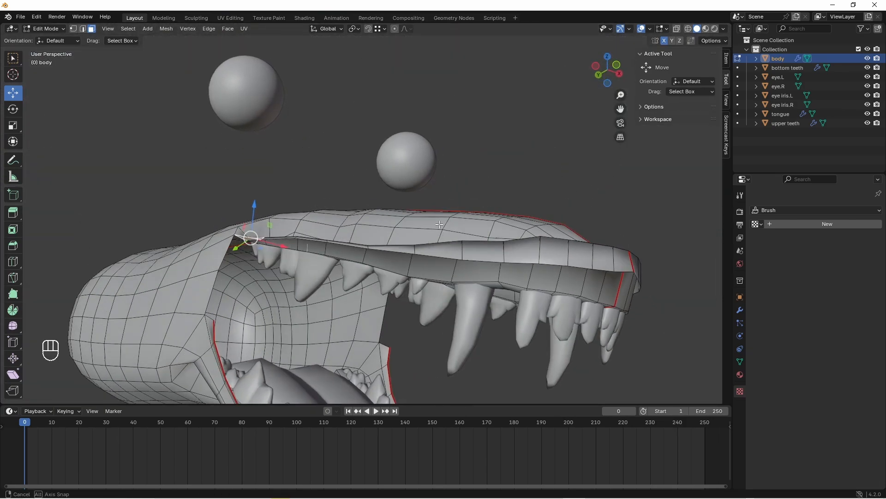
middle_drag(541, 257, 499, 197)
key(h)
- Select the strip of faces along the lower jaw's outer rim using shortest paths, from one mouth corner to the other, and hide it
scroll(485, 229, down, 3)
scroll(494, 171, up, 2)
click(492, 159)
scroll(493, 159, up, 1)
middle_drag(493, 159, 485, 132)
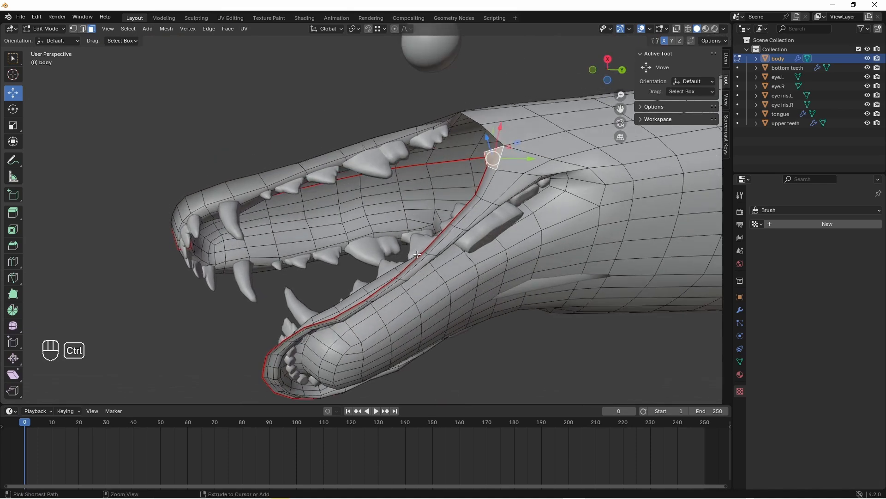
ctrl+click(415, 244)
middle_drag(418, 257, 430, 241)
scroll(384, 276, up, 2)
scroll(293, 308, down, 4)
middle_drag(293, 308, 305, 221)
scroll(305, 222, up, 3)
middle_drag(305, 222, 277, 185)
ctrl+click(230, 110)
middle_drag(231, 116, 330, 134)
shift+middle_drag(231, 138, 318, 231)
middle_drag(171, 208, 208, 199)
click(206, 197)
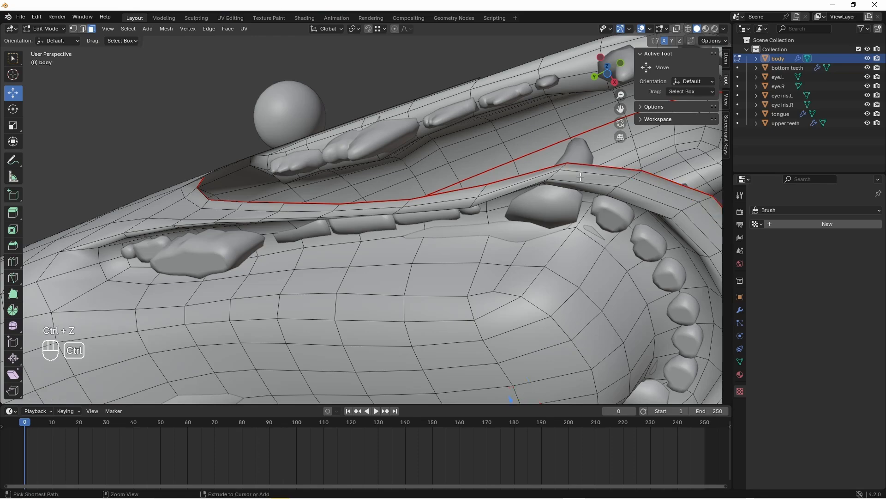
key(ctrl+z)
ctrl+click(203, 197)
scroll(323, 198, down, 4)
middle_drag(425, 180, 636, 376)
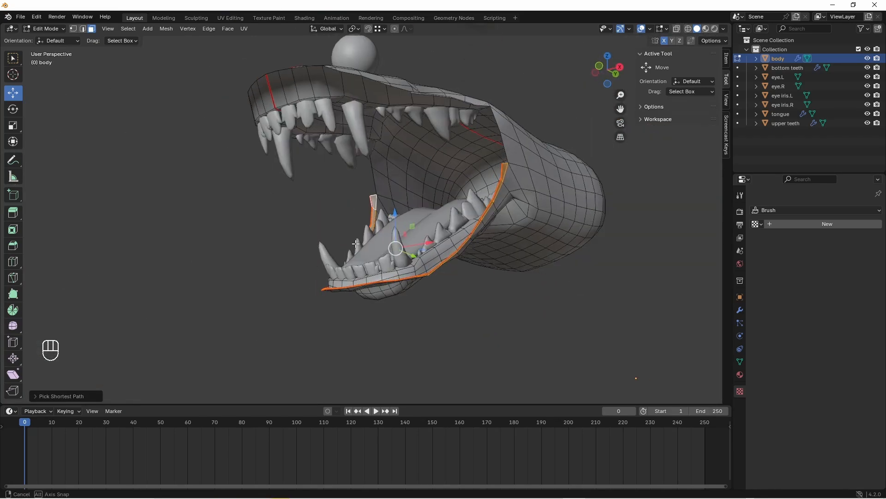
key(h)
- Select a band of faces behind the mouth opening using shortest paths, from the lower jaw's corner up over the mouth cavity
middle_drag(554, 300, 434, 245)
scroll(416, 252, up, 3)
click(383, 267)
middle_drag(383, 267, 396, 263)
ctrl+click(439, 191)
middle_drag(439, 193, 434, 266)
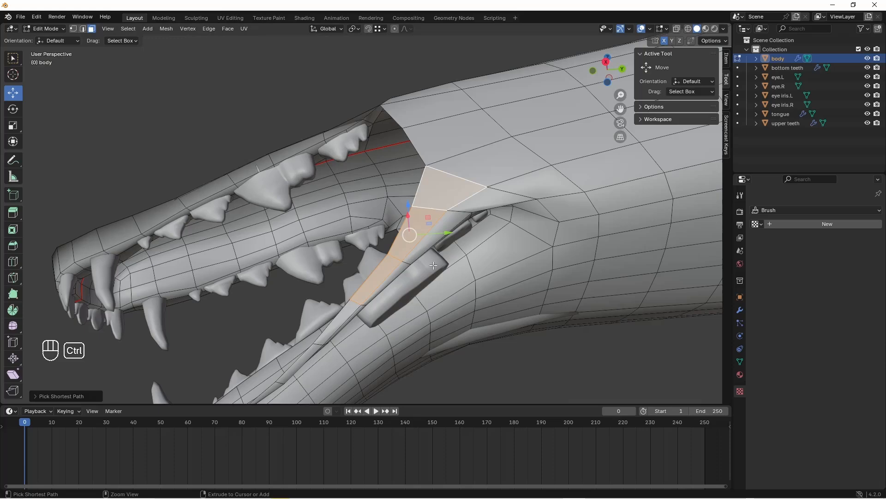
ctrl+click(484, 204)
scroll(482, 203, down, 3)
middle_drag(462, 187, 237, 227)
ctrl+click(399, 197)
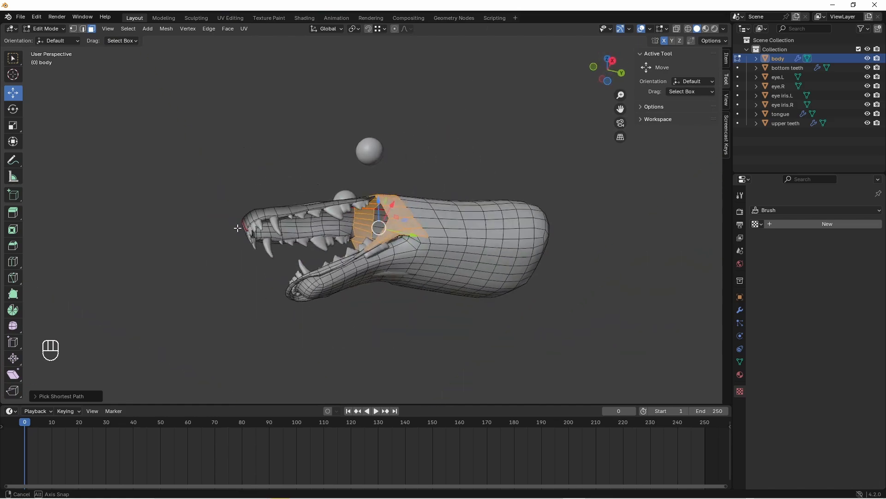
scroll(378, 240, up, 4)
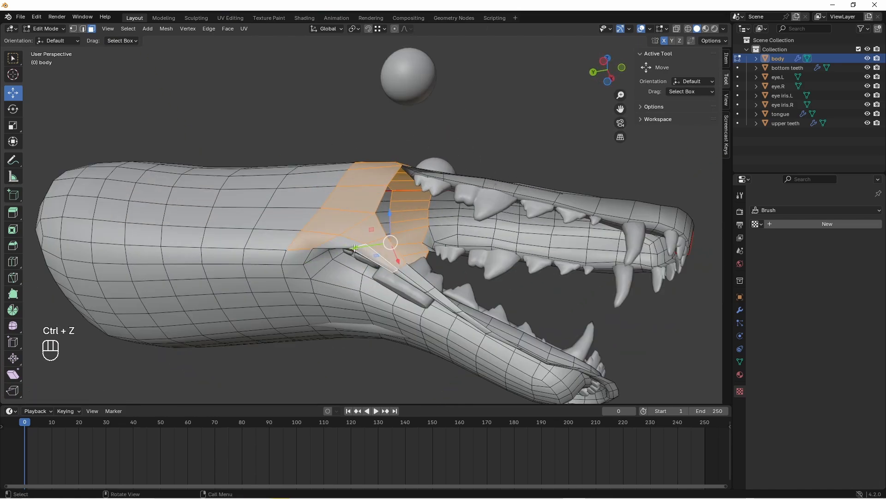
- Extend the face selection along the inside of the lower teeth and around the underside of the throat using shortest paths
scroll(354, 248, up, 3)
middle_drag(490, 252, 346, 257)
middle_drag(346, 257, 381, 201)
scroll(490, 249, up, 2)
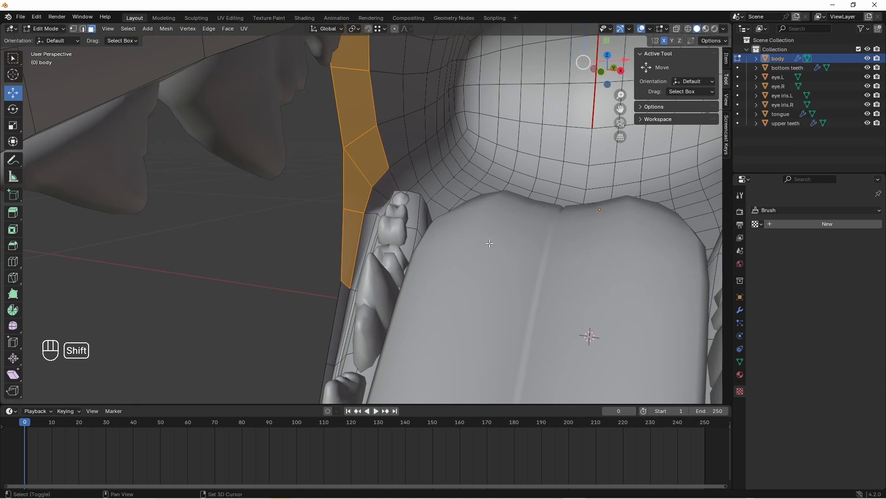
middle_drag(490, 244, 574, 169)
shift+click(573, 229)
middle_drag(574, 229, 409, 138)
scroll(545, 233, down, 4)
shift+click(435, 140)
ctrl+click(347, 162)
ctrl+click(335, 159)
middle_drag(335, 160, 469, 248)
ctrl+click(402, 173)
scroll(409, 180, down, 3)
- Box-select the remaining throat faces behind the jaws in Wireframe shading, return to Solid shading, and hide the selection
key(z)
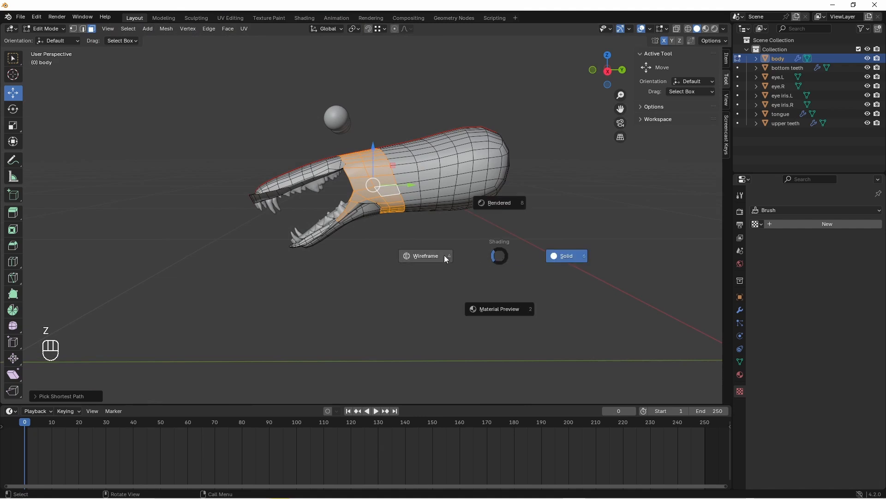
click(445, 257)
shift+middle_drag(461, 239, 436, 239)
middle_drag(436, 240, 494, 216)
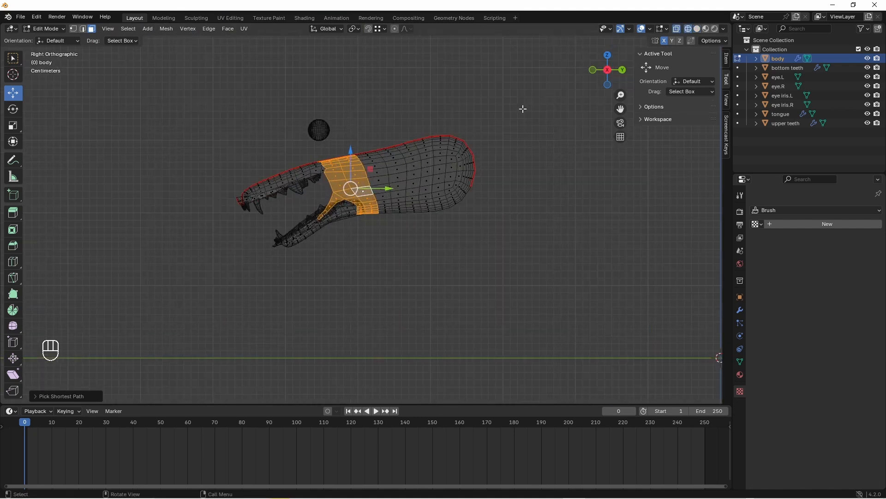
key(b)
drag(518, 103, 383, 241)
scroll(406, 209, up, 3)
scroll(406, 209, up, 1)
key(b)
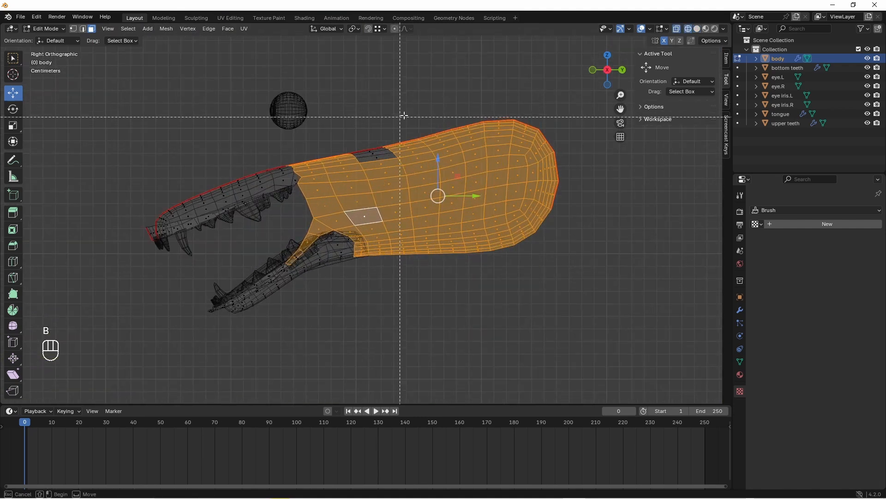
drag(349, 113, 397, 164)
key(z)
click(481, 189)
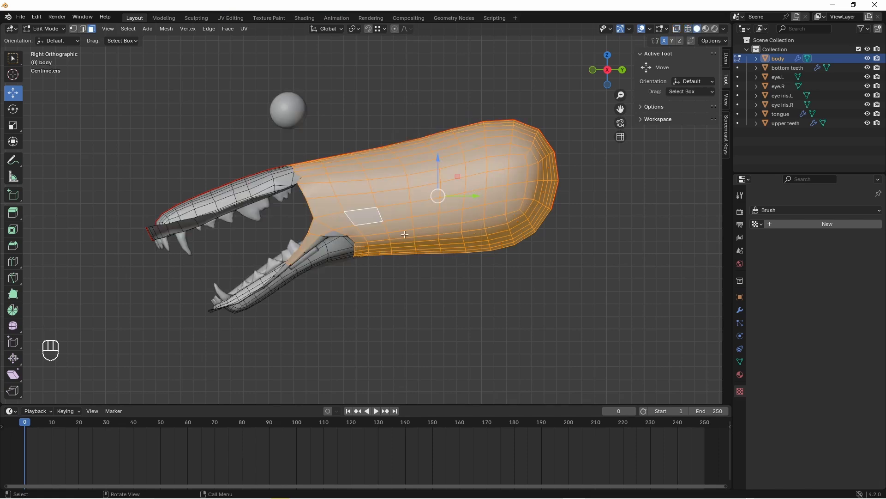
middle_drag(480, 190, 447, 267)
key(h)
- Switch to Object Mode and hide the tongue object
middle_drag(475, 237, 421, 276)
click(55, 28)
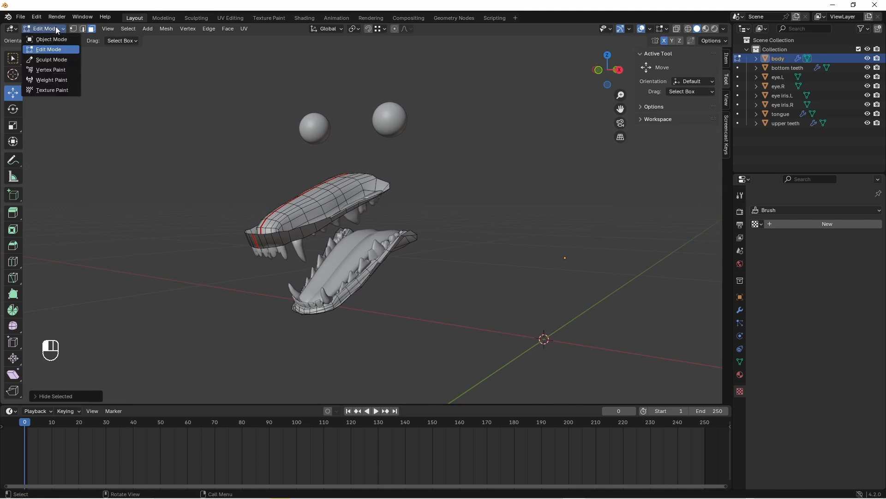
click(51, 33)
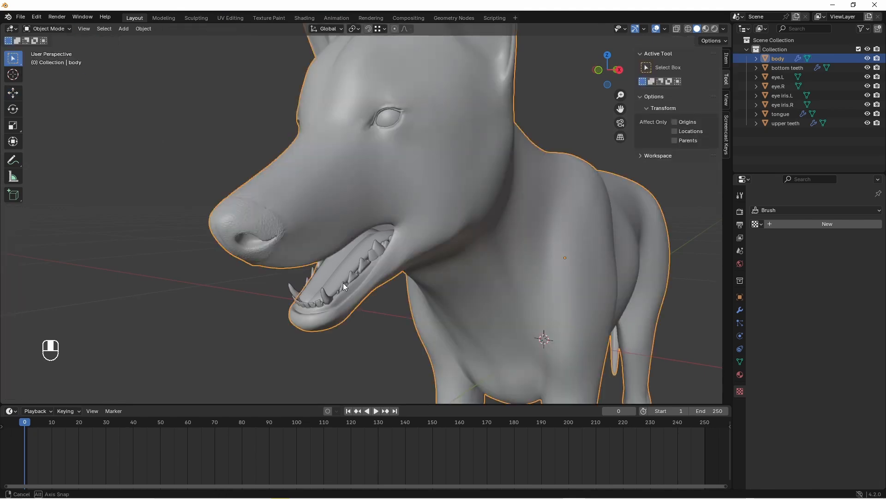
middle_drag(343, 283, 367, 243)
click(364, 240)
key(h)
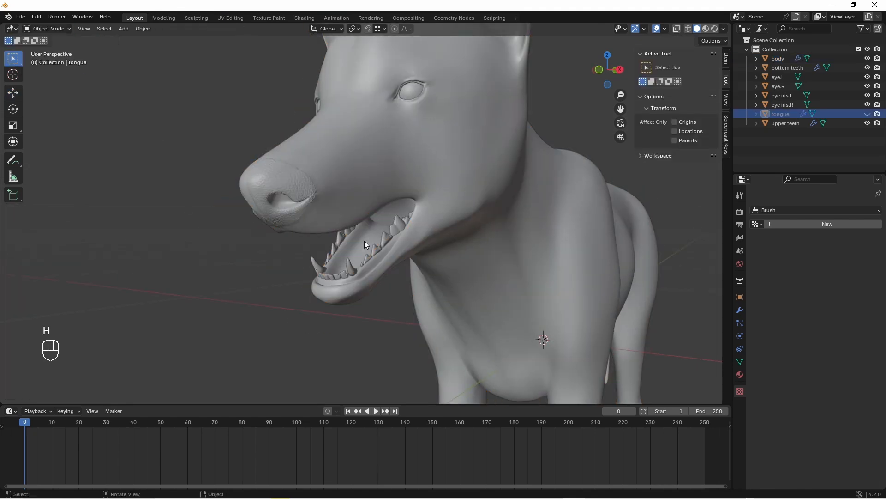
- Select the wolf's body and switch it to Sculpt Mode
click(439, 201)
middle_drag(438, 201, 199, 209)
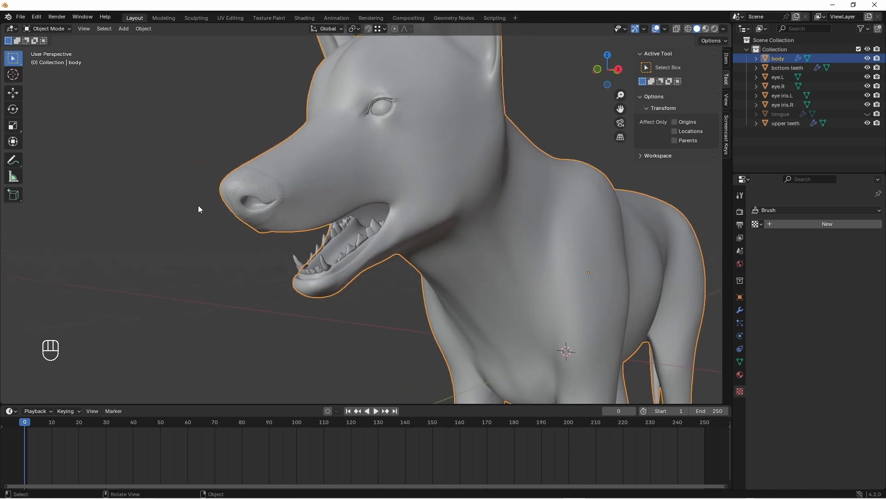
click(66, 28)
click(73, 60)
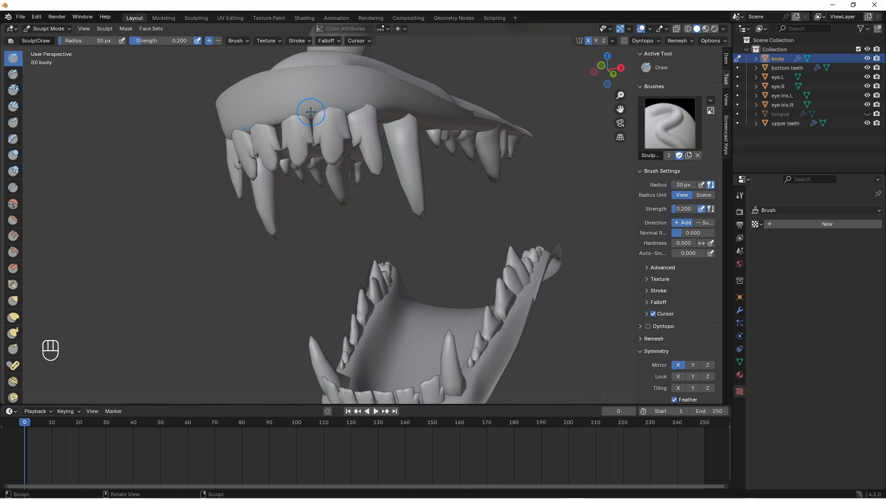
- Build up the gum line above the front upper incisors with the Draw brush, reducing its radius to 20 px
middle_drag(311, 112, 322, 173)
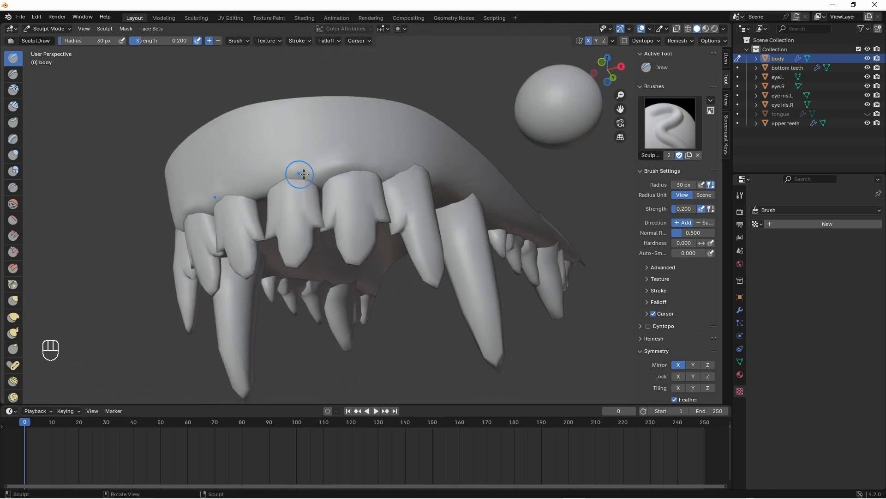
mouse_move(258, 187)
middle_down()
mouse_move(314, 187)
mouse_move(277, 167)
mouse_move(263, 193)
mouse_move(259, 176)
mouse_move(381, 176)
mouse_move(359, 205)
middle_up()
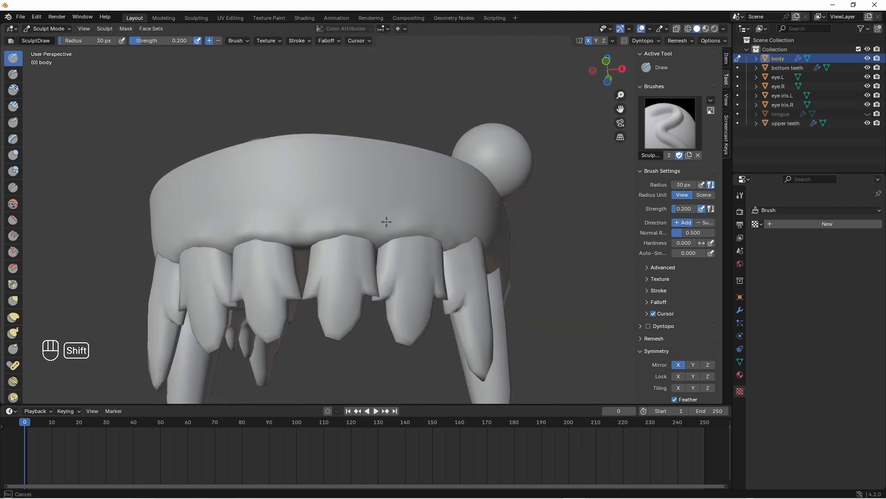
middle_drag(236, 224, 216, 138)
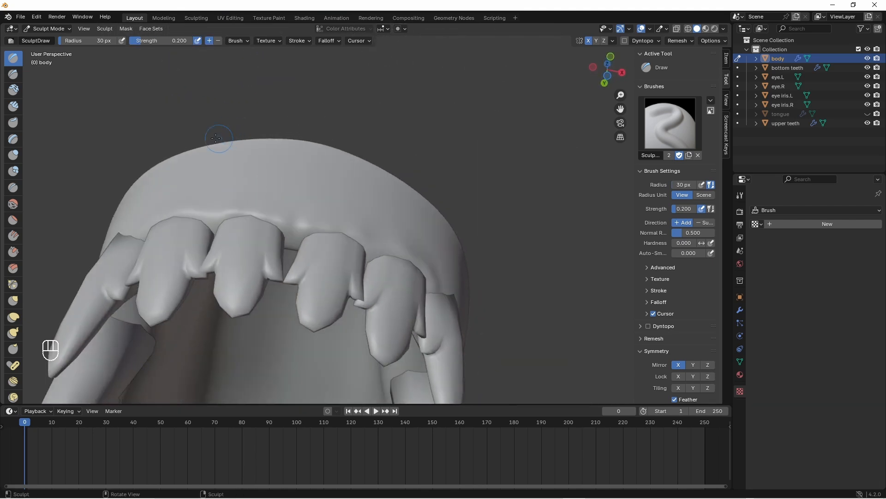
drag(101, 43, 99, 44)
mouse_move(248, 215)
ctrl+middle_down()
mouse_move(224, 205)
mouse_move(391, 171)
ctrl+middle_up()
middle_drag(392, 171, 389, 186)
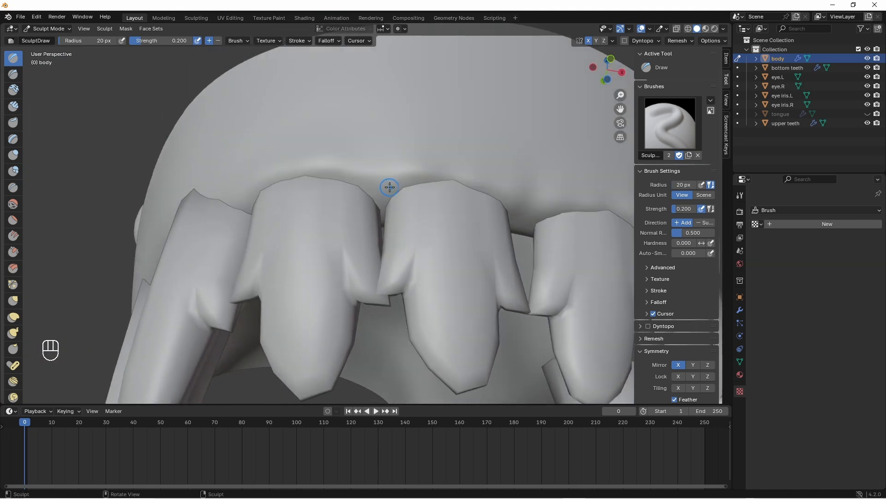
middle_drag(317, 168, 408, 200)
drag(408, 200, 410, 204)
- Sculpt gum ridges around the roots of the middle upper incisors with a 30 px Draw brush and smooth the gum between them
drag(580, 158, 494, 182)
middle_drag(441, 169, 485, 174)
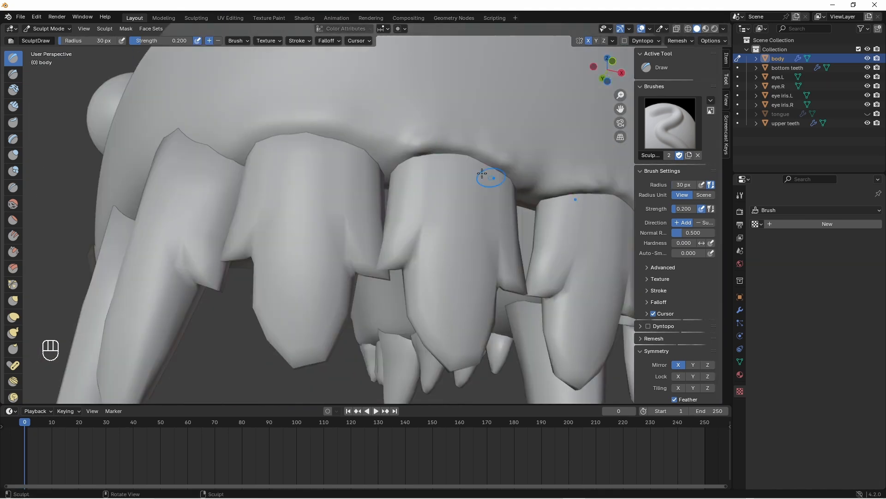
drag(392, 167, 397, 158)
middle_drag(503, 161, 476, 160)
drag(538, 166, 522, 159)
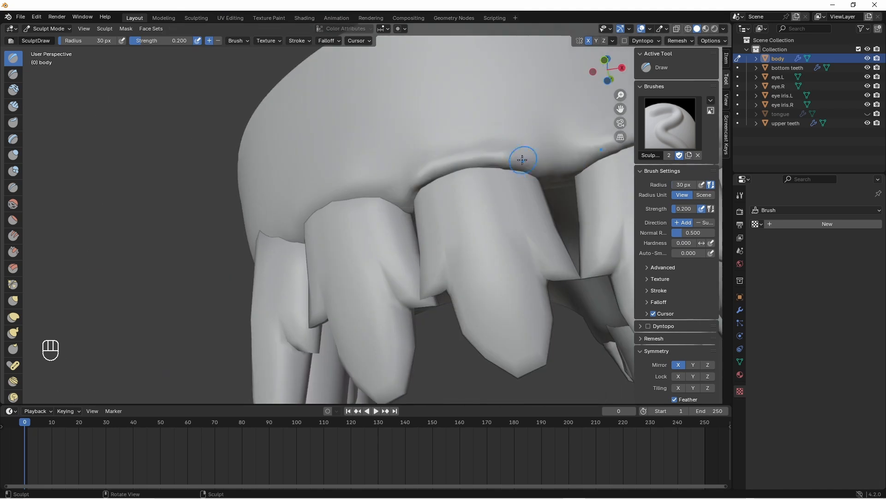
middle_drag(514, 157, 539, 156)
middle_drag(366, 142, 331, 113)
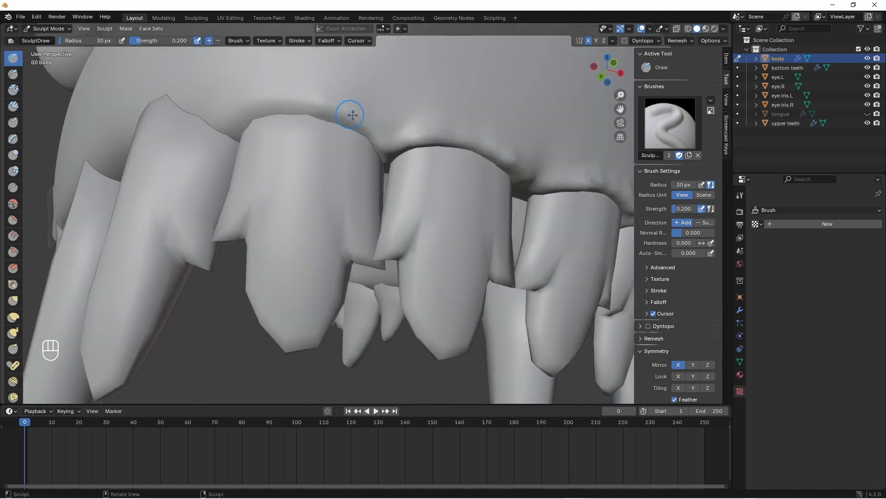
middle_drag(254, 121, 414, 159)
shift+drag(369, 116, 401, 109)
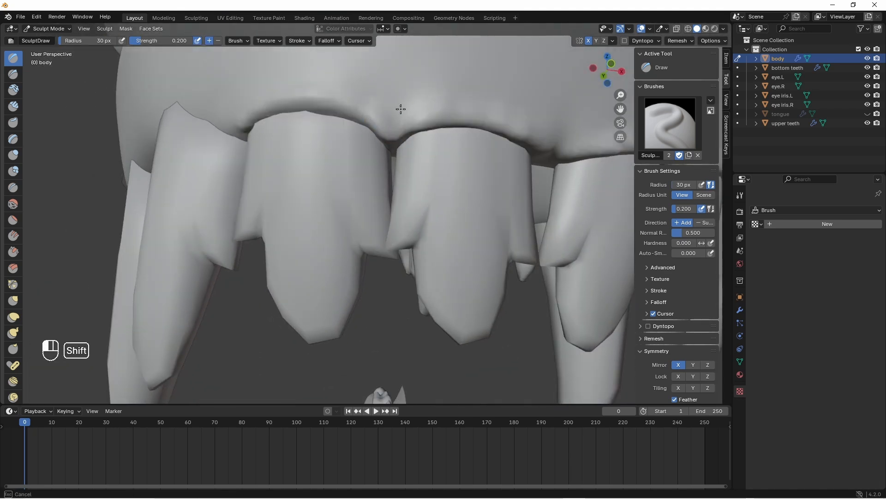
- Continue the raised gum line along the side incisors to the outermost upper incisor with the Draw brush
middle_drag(480, 102, 430, 87)
shift+middle_drag(429, 88, 406, 181)
middle_drag(406, 180, 428, 148)
middle_drag(561, 131, 469, 184)
middle_drag(468, 185, 410, 234)
mouse_move(285, 238)
mouse_down()
mouse_move(373, 236)
mouse_move(323, 230)
mouse_up()
mouse_move(323, 230)
middle_down()
mouse_move(394, 210)
mouse_move(382, 232)
middle_up()
drag(382, 232, 451, 178)
middle_drag(415, 198, 433, 182)
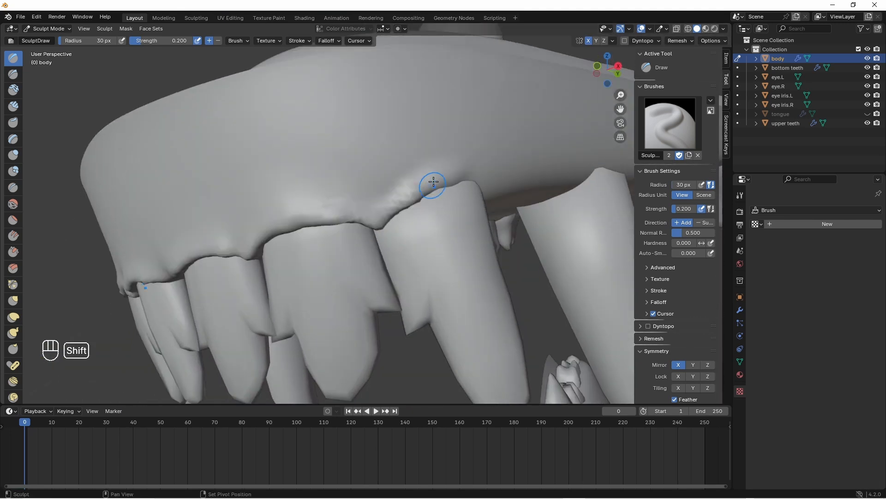
- Smooth the gum beside the outermost upper incisor and draw the ridge around the back of its root
shift+drag(434, 182, 402, 197)
mouse_move(402, 197)
middle_down()
mouse_move(388, 223)
mouse_move(448, 162)
mouse_move(395, 174)
mouse_move(436, 189)
mouse_move(425, 202)
mouse_move(407, 158)
mouse_move(491, 149)
mouse_move(464, 149)
mouse_move(508, 119)
mouse_move(465, 131)
mouse_move(450, 177)
middle_up()
middle_drag(362, 212, 396, 152)
mouse_move(453, 124)
mouse_down()
mouse_move(440, 113)
mouse_move(454, 122)
mouse_up()
middle_drag(455, 121, 467, 130)
mouse_move(434, 125)
mouse_down()
mouse_move(502, 156)
mouse_move(522, 178)
mouse_up()
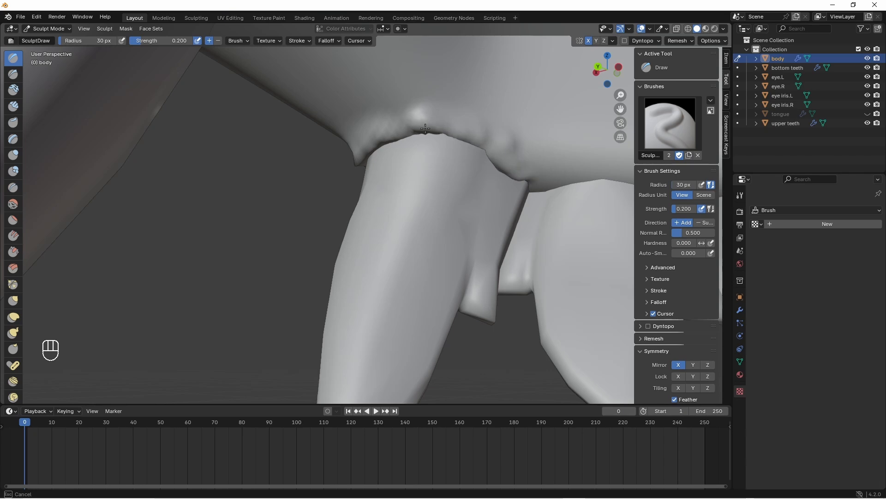
- Carve a groove into the gum above the side incisors, then reshape and smooth the ridge along their roots
mouse_move(422, 154)
middle_down()
mouse_move(380, 128)
mouse_move(337, 143)
mouse_move(370, 188)
mouse_move(347, 176)
mouse_move(355, 138)
middle_up()
scroll(347, 176, up, 6)
ctrl+drag(314, 129, 340, 133)
middle_drag(340, 132, 311, 136)
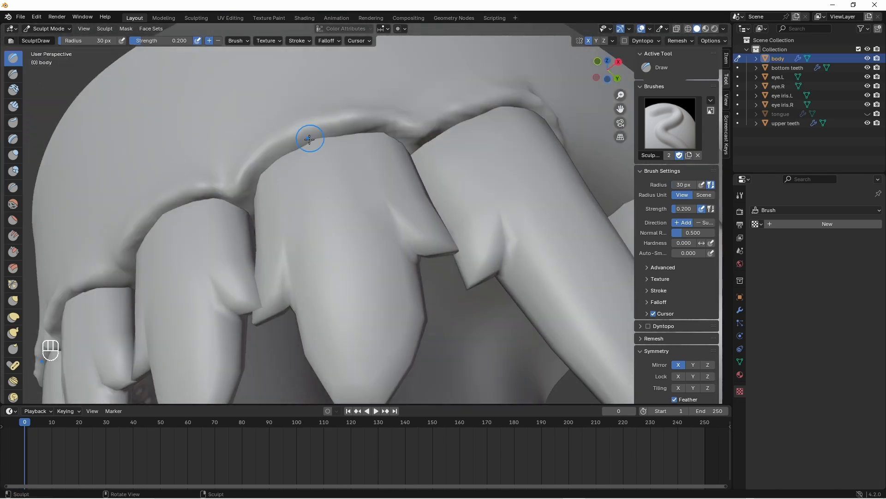
drag(311, 137, 364, 132)
shift+drag(285, 159, 322, 143)
middle_drag(322, 142, 344, 125)
mouse_move(291, 147)
mouse_down()
mouse_move(341, 140)
mouse_move(281, 148)
mouse_up()
middle_drag(286, 152, 298, 130)
shift+drag(298, 155, 338, 140)
middle_drag(339, 140, 464, 160)
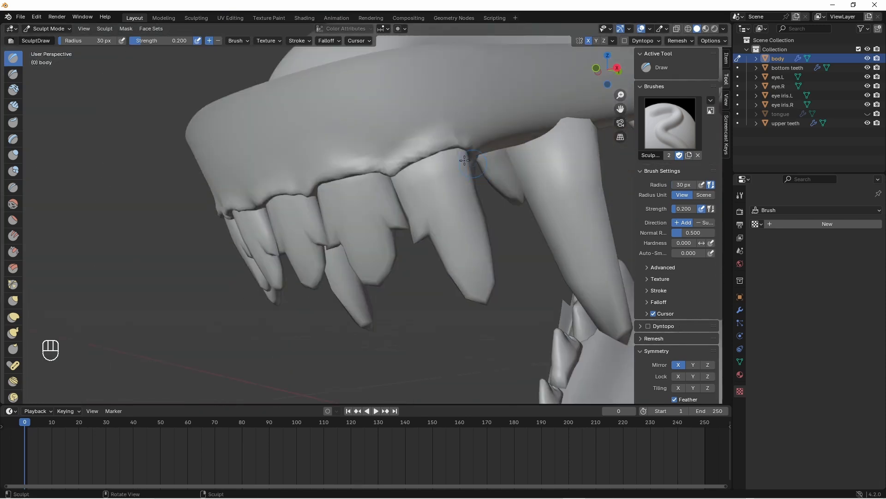
- Sculpt the gum ridge on the inner side of the outermost upper incisor and smooth it
scroll(280, 180, down, 8)
shift+middle_drag(389, 150, 345, 215)
scroll(339, 204, up, 4)
scroll(311, 205, up, 4)
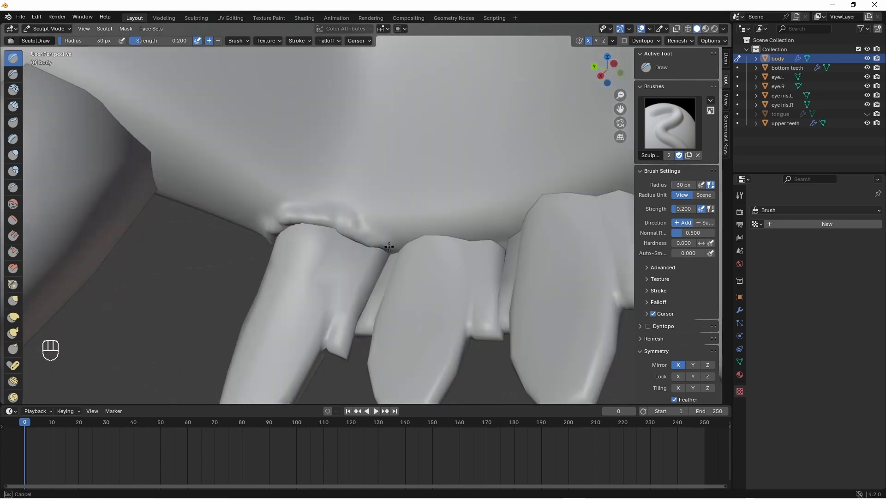
ctrl+drag(350, 225, 306, 200)
middle_drag(278, 209, 299, 220)
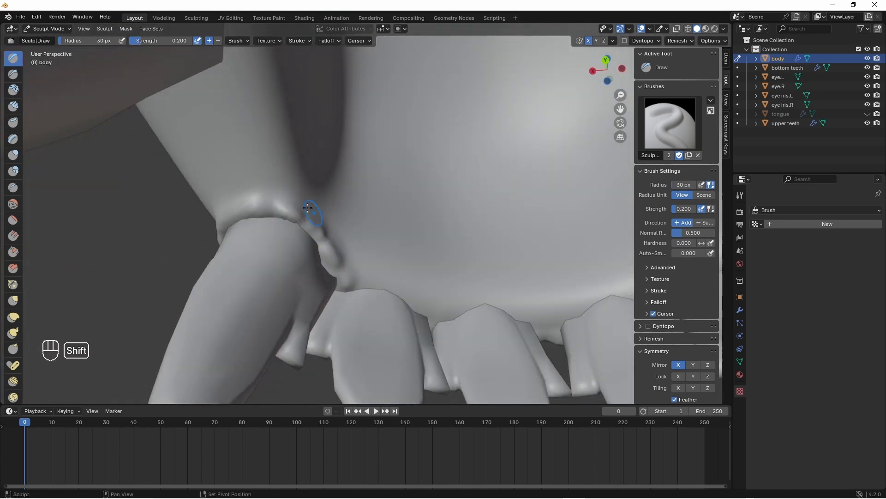
middle_drag(343, 267, 358, 290)
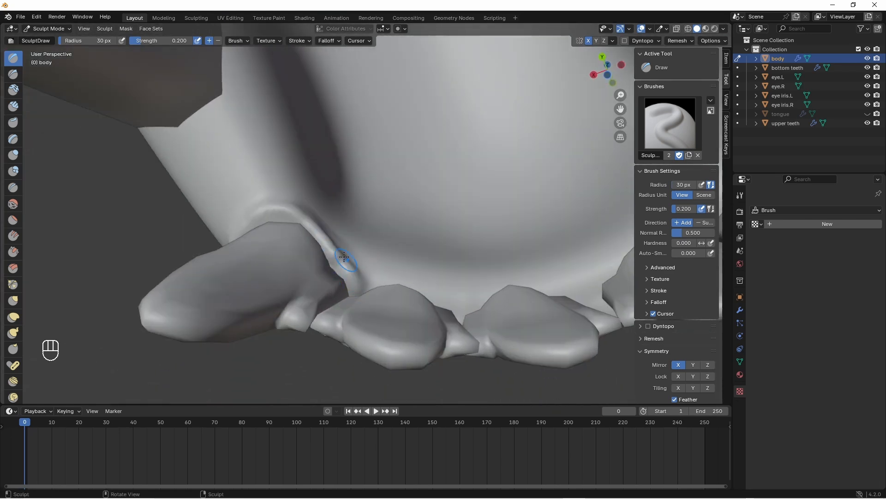
shift+drag(344, 256, 339, 252)
mouse_move(338, 252)
middle_down()
mouse_move(291, 250)
mouse_move(335, 243)
middle_up()
shift+drag(334, 244, 350, 261)
middle_drag(345, 259, 395, 178)
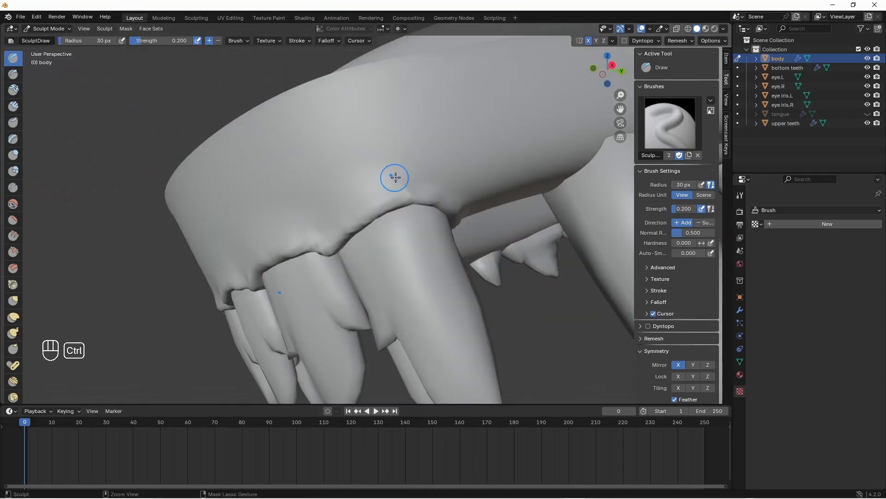
- Return to Object Mode and select the upper teeth object
scroll(409, 190, down, 8)
middle_drag(351, 201, 356, 228)
scroll(349, 226, up, 3)
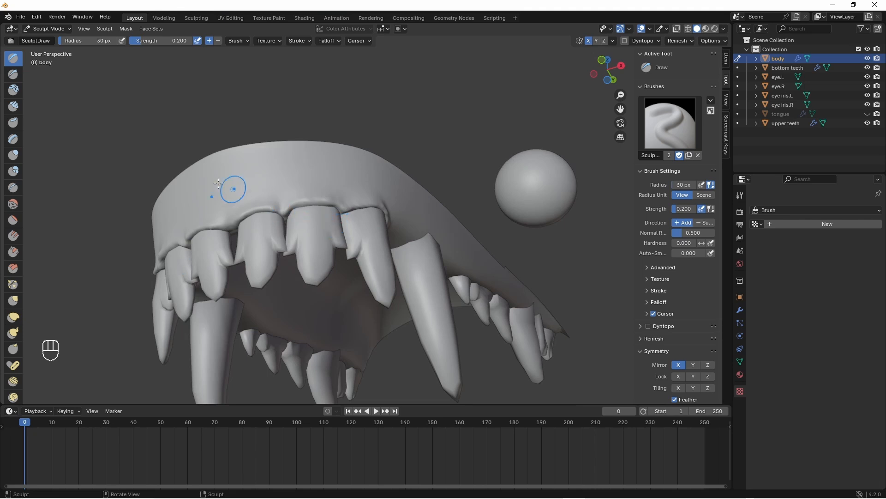
click(57, 29)
click(54, 39)
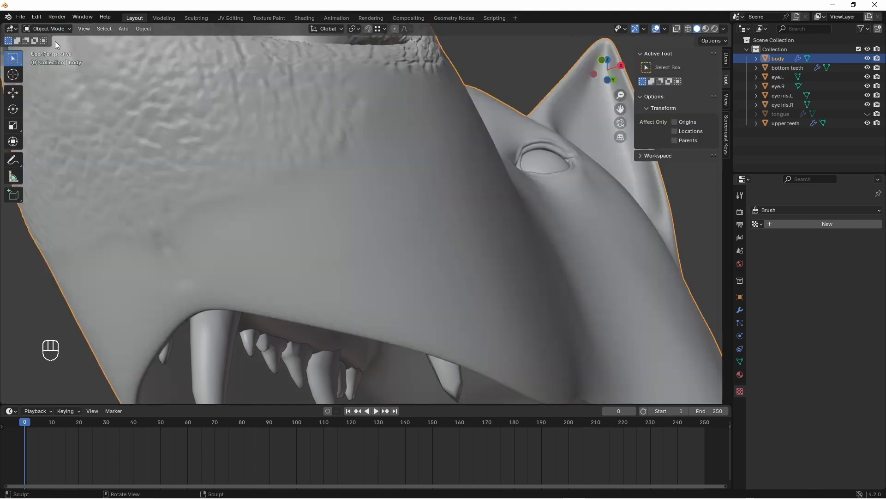
scroll(320, 316, down, 8)
middle_drag(304, 304, 308, 268)
click(284, 272)
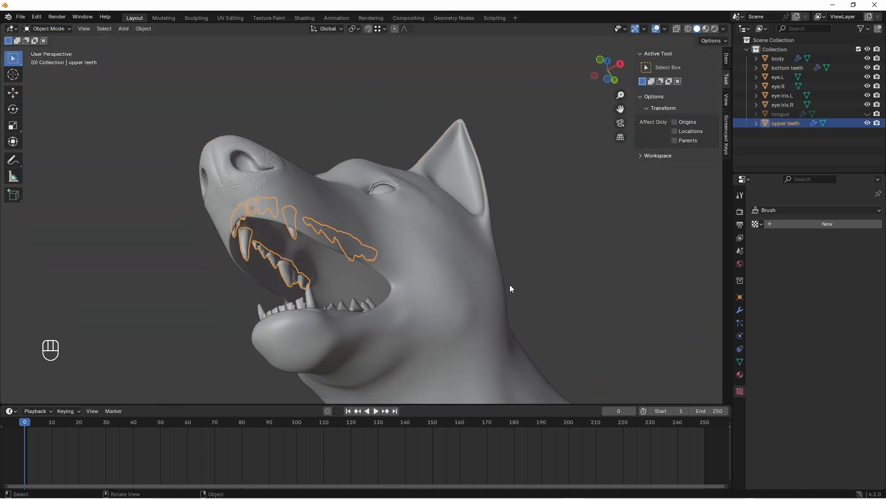
- Set the upper teeth's Subdivision viewport level to 2 and select the bottom teeth to raise their viewport level too
click(740, 311)
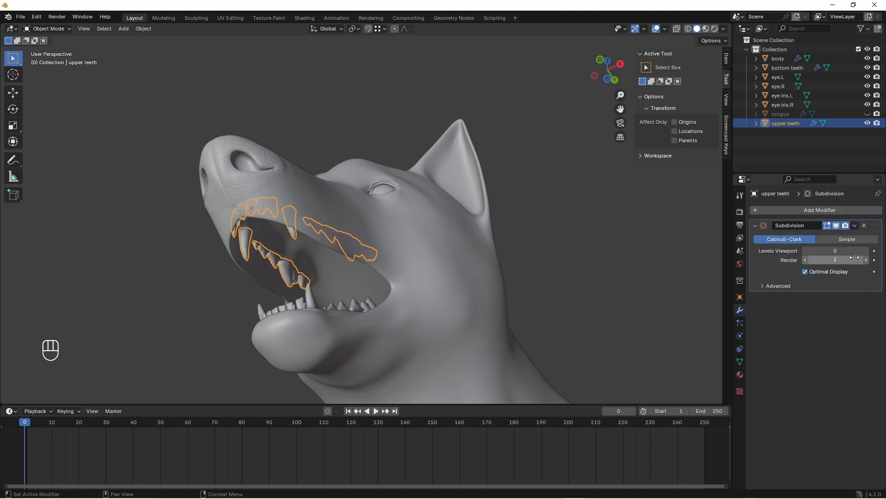
click(867, 250)
click(866, 251)
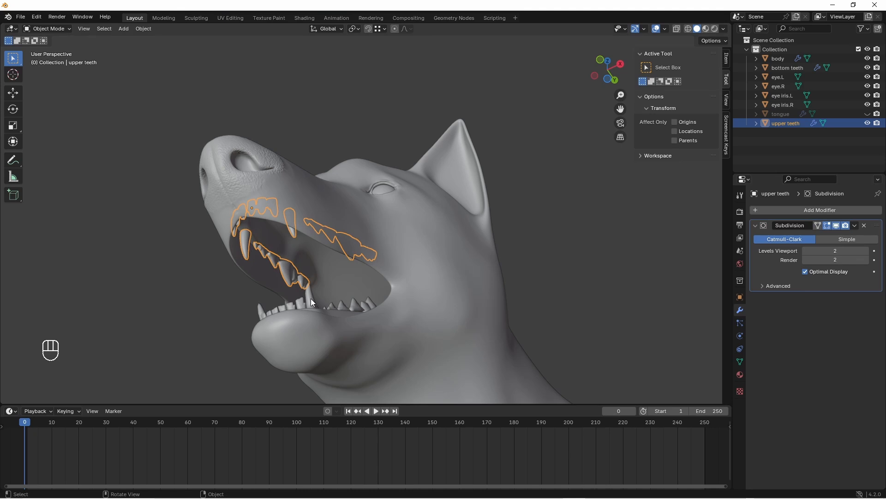
click(356, 294)
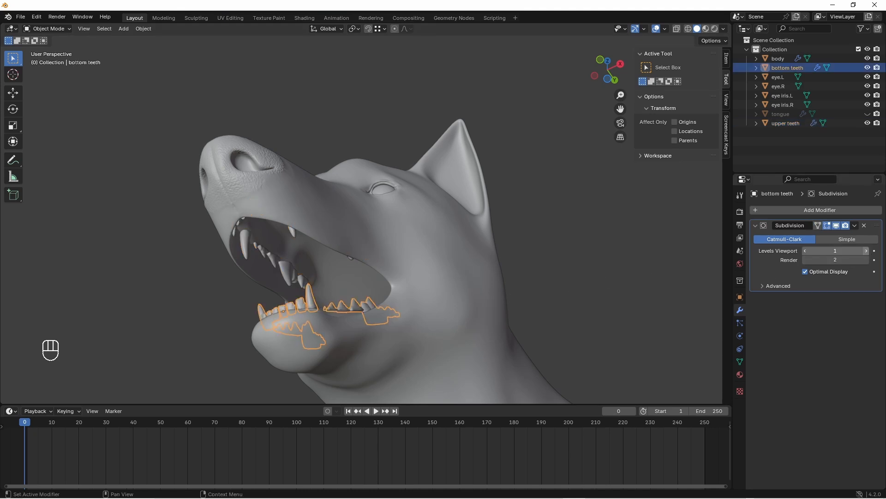
- Select the wolf's body and switch it to Sculpt Mode
click(313, 213)
click(57, 30)
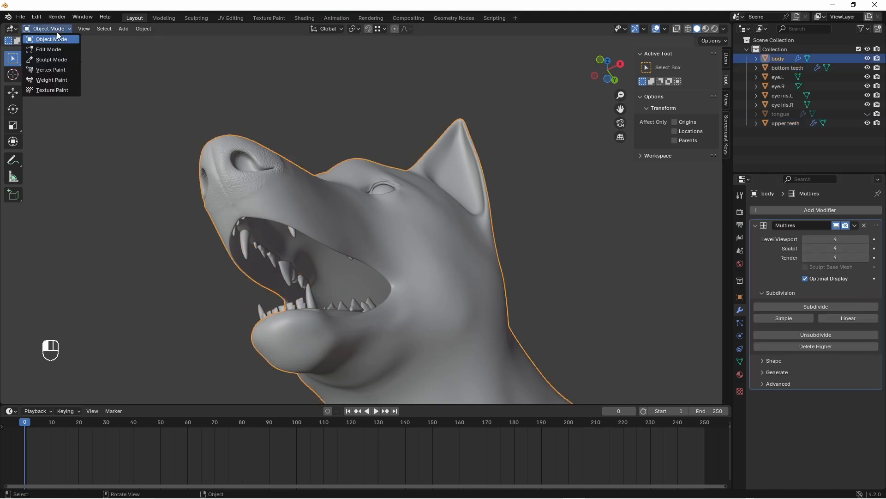
click(49, 61)
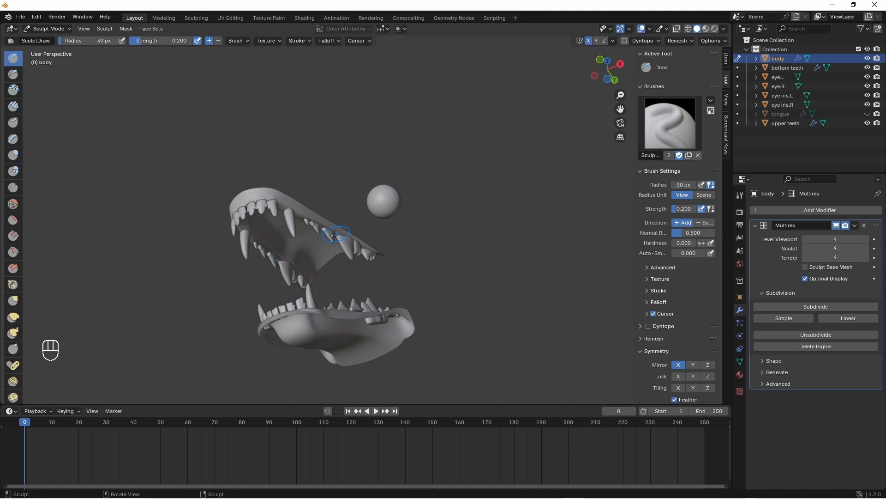
- Smooth the gum around the roots of the upper front teeth
mouse_move(254, 204)
shift+middle_down()
mouse_move(358, 198)
mouse_move(356, 154)
mouse_move(358, 230)
mouse_move(303, 262)
mouse_move(336, 283)
mouse_move(356, 228)
mouse_move(327, 239)
mouse_move(324, 261)
shift+middle_up()
mouse_move(290, 198)
shift+mouse_down()
mouse_move(335, 230)
mouse_move(252, 195)
shift+mouse_up()
middle_drag(303, 224, 281, 178)
shift+drag(269, 193, 295, 202)
- Draw a gum ridge behind the upper incisor next to the outermost one and smooth where the ridges meet
mouse_move(352, 214)
middle_down()
mouse_move(368, 241)
mouse_move(370, 199)
middle_up()
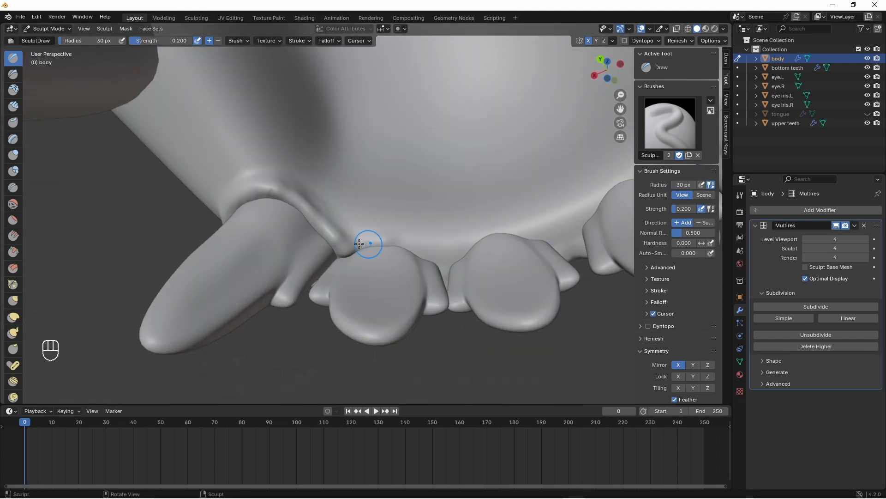
mouse_move(359, 243)
mouse_down()
mouse_move(421, 245)
mouse_move(457, 263)
mouse_up()
mouse_move(366, 270)
middle_down()
mouse_move(358, 293)
mouse_move(353, 279)
middle_up()
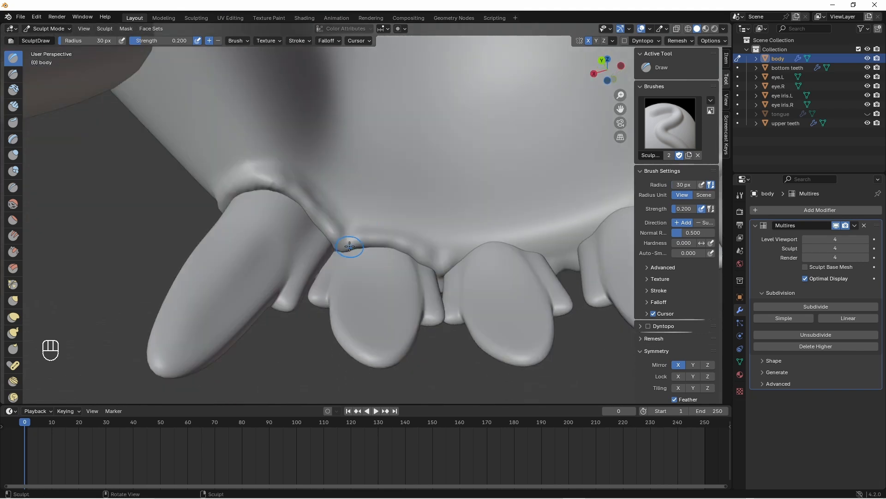
shift+drag(349, 247, 344, 232)
middle_drag(457, 262, 464, 256)
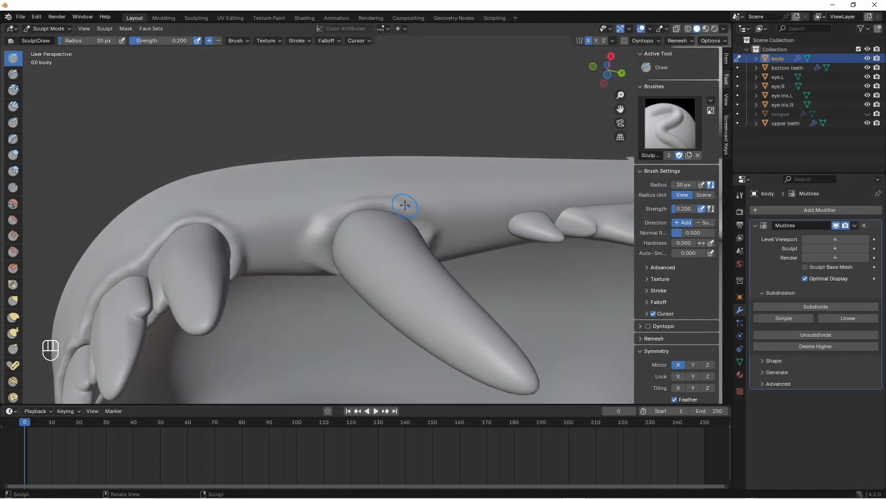
- Lower the Smooth brush's strength and switch back to the Draw brush
mouse_move(401, 202)
middle_down()
mouse_move(355, 226)
mouse_move(395, 235)
middle_up()
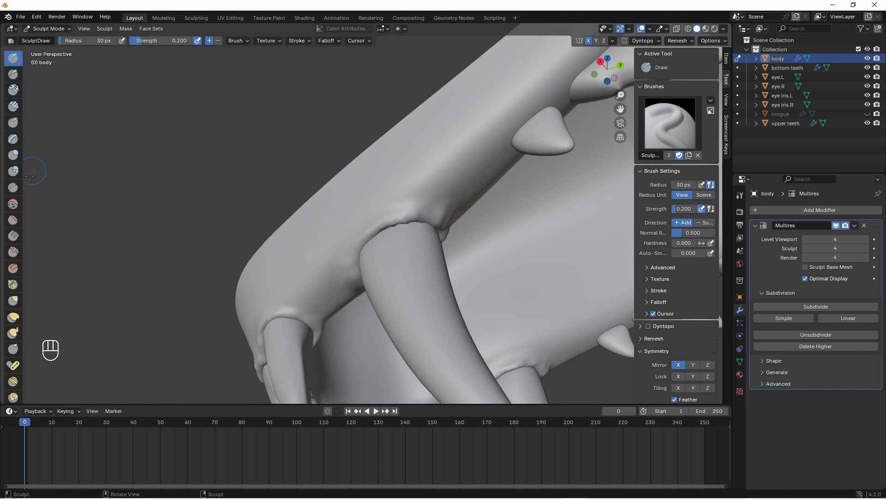
click(17, 206)
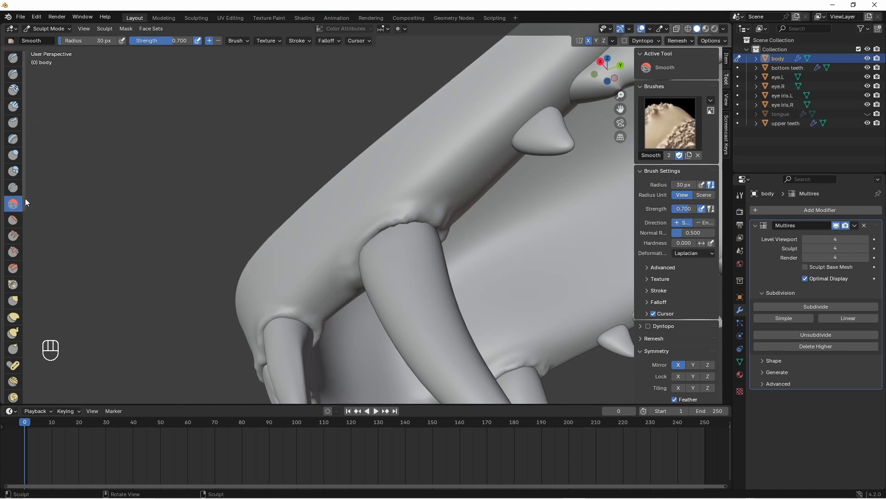
drag(173, 41, 138, 40)
click(15, 59)
- Smooth the gum ridge around the upper canine and carve grooves into the surrounding gum
middle_drag(436, 222, 463, 226)
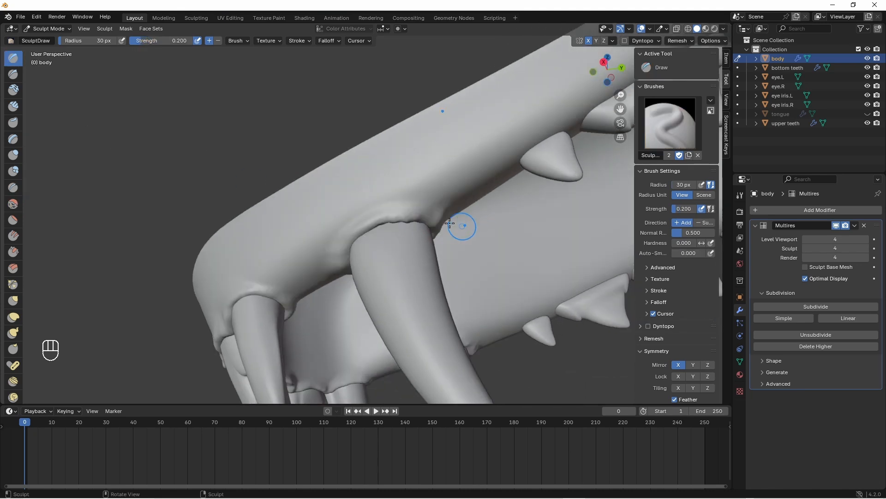
shift+drag(448, 227, 393, 215)
mouse_move(273, 220)
middle_down()
mouse_move(327, 212)
mouse_move(336, 200)
mouse_move(415, 207)
middle_up()
ctrl+drag(322, 180, 336, 202)
middle_drag(344, 210, 334, 192)
ctrl+drag(334, 192, 332, 176)
mouse_move(332, 176)
middle_down()
mouse_move(319, 173)
mouse_move(409, 233)
mouse_move(425, 202)
middle_up()
ctrl+drag(426, 202, 423, 223)
- Draw a gum ridge around the base of the lower canine on its outer and inner sides
middle_drag(423, 224, 478, 230)
ctrl+middle_drag(477, 231, 434, 258)
middle_drag(434, 259, 481, 185)
drag(405, 291, 431, 277)
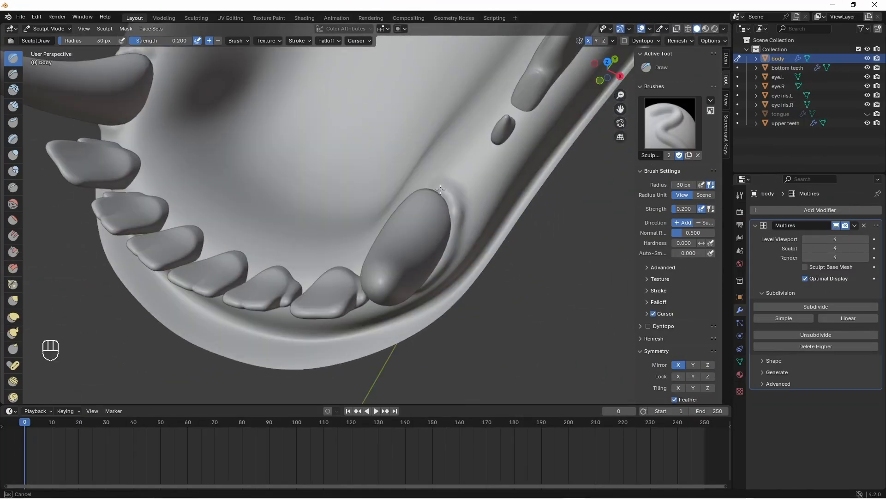
middle_drag(436, 191, 453, 286)
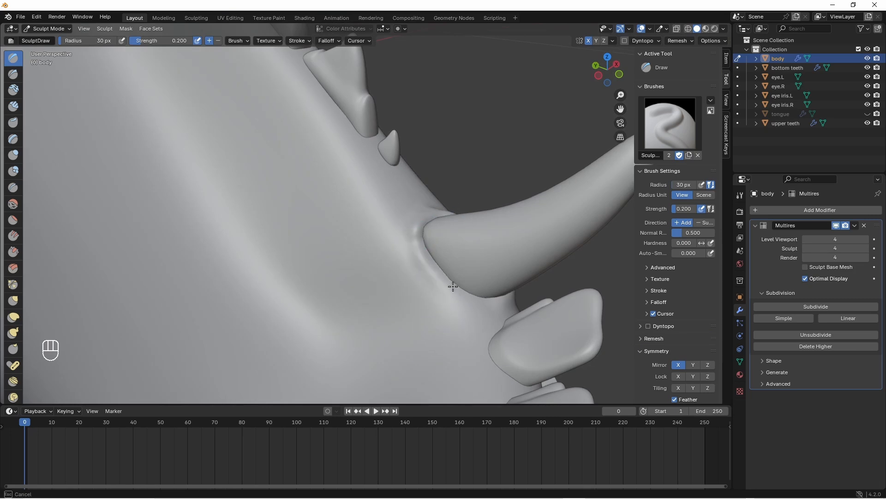
drag(426, 226, 476, 294)
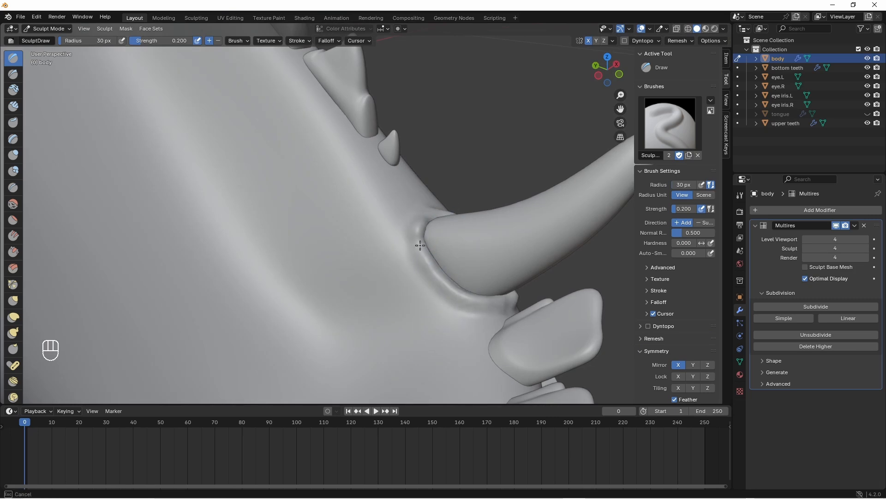
- Build up the gum ridge along the inner side of the lower incisors' roots
mouse_move(420, 245)
middle_down()
mouse_move(424, 212)
mouse_move(426, 234)
mouse_move(170, 314)
mouse_move(294, 222)
mouse_move(325, 258)
middle_up()
mouse_move(315, 241)
mouse_down()
mouse_move(328, 251)
mouse_move(375, 249)
mouse_up()
middle_drag(344, 224, 330, 249)
mouse_move(330, 250)
mouse_down()
mouse_move(298, 234)
mouse_move(403, 230)
mouse_move(311, 246)
mouse_move(286, 240)
mouse_up()
middle_drag(236, 219, 388, 255)
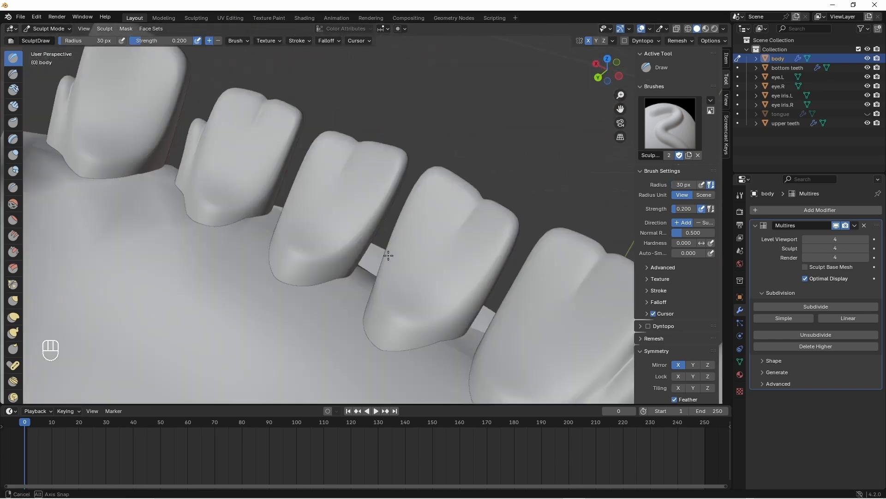
mouse_move(277, 257)
mouse_down()
mouse_move(342, 280)
mouse_move(362, 273)
mouse_move(342, 275)
mouse_up()
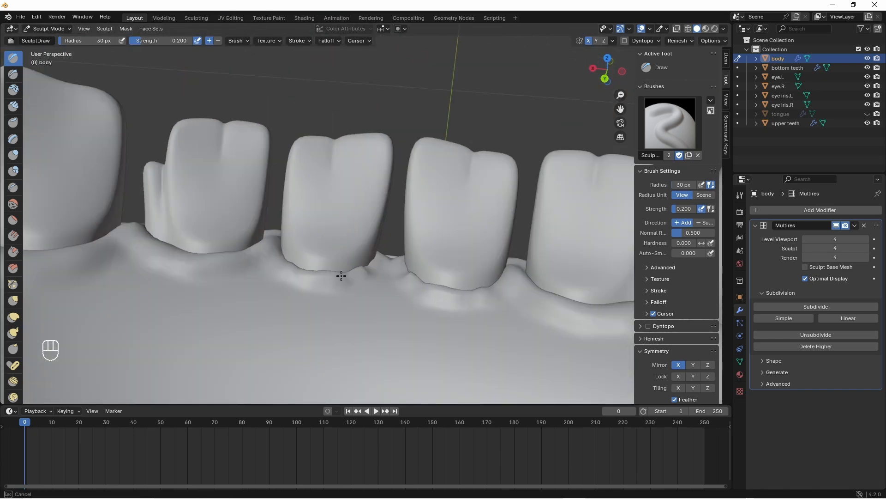
drag(342, 276, 344, 275)
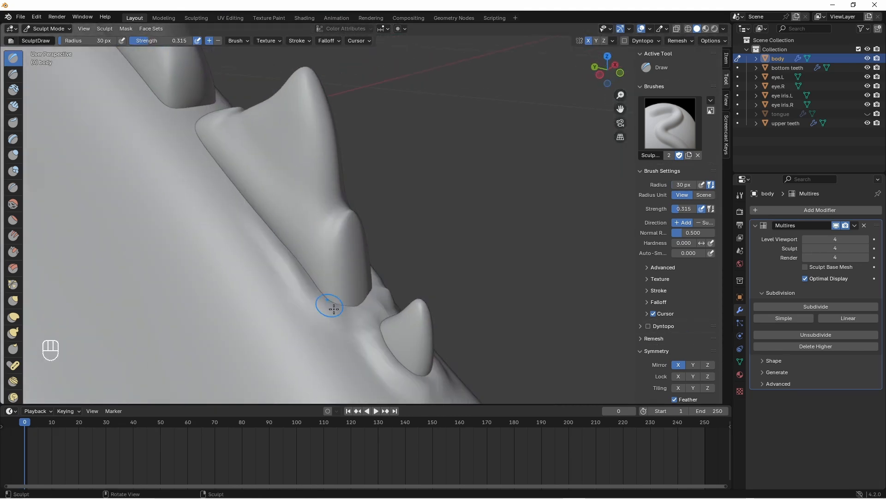
- Draw the gum ridge along the inner and outer sides of the lower cheek teeth at a brush strength of 0.315
mouse_move(328, 303)
mouse_down()
mouse_move(222, 185)
mouse_move(199, 113)
mouse_up()
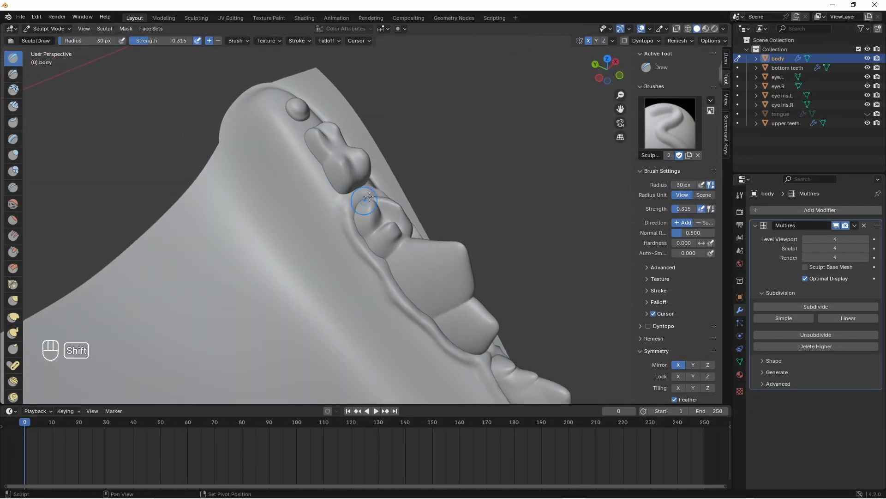
middle_drag(370, 197, 430, 200)
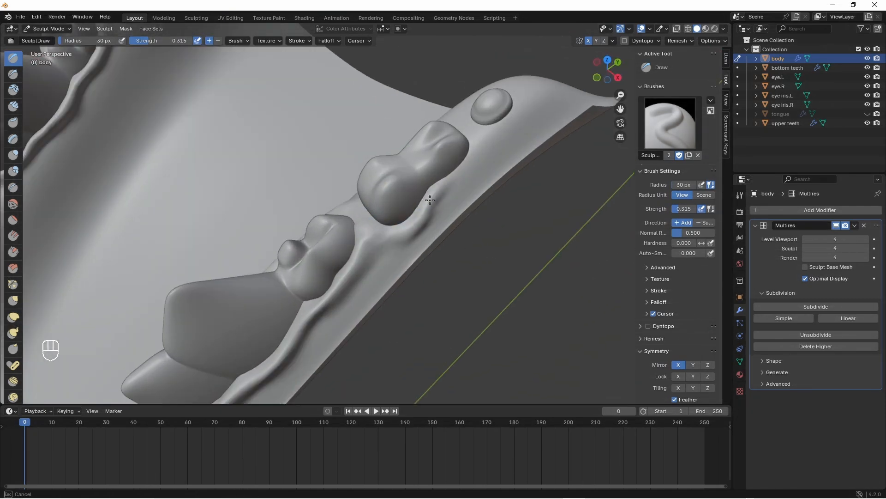
mouse_move(430, 200)
mouse_down()
mouse_move(478, 155)
mouse_move(381, 232)
mouse_up()
- Extend the inner gum ridge along the large lower molar toward the back of the jaw
middle_drag(433, 213, 382, 192)
drag(470, 252, 380, 187)
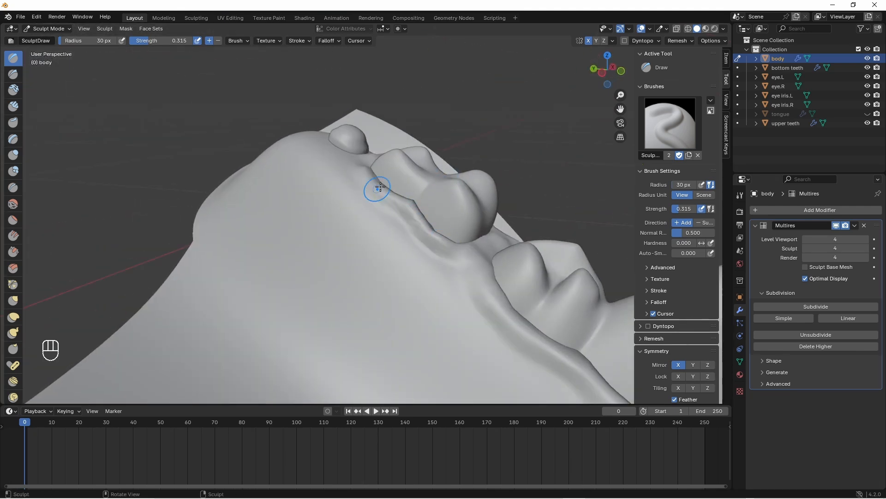
middle_drag(414, 203, 334, 150)
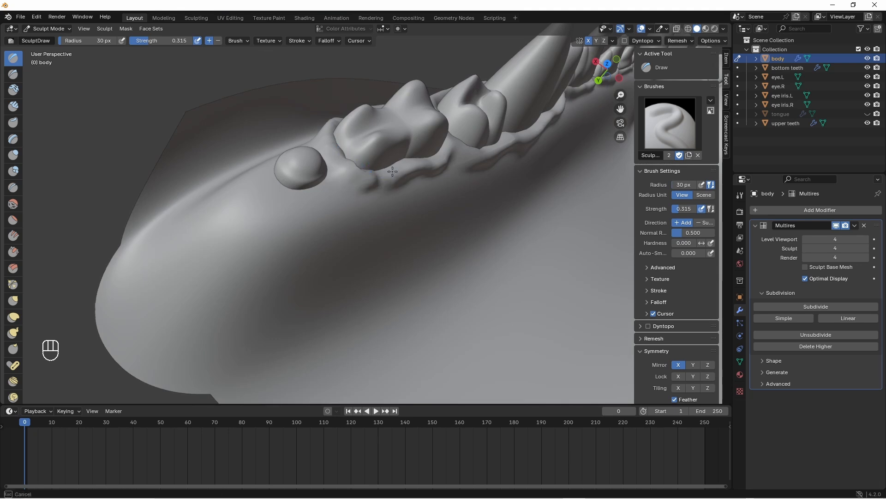
mouse_move(393, 171)
middle_down()
mouse_move(404, 168)
mouse_move(411, 191)
mouse_move(376, 182)
mouse_move(409, 190)
mouse_move(484, 254)
middle_up()
mouse_move(536, 176)
middle_down()
mouse_move(511, 184)
mouse_move(511, 214)
mouse_move(331, 298)
middle_up()
mouse_move(331, 298)
mouse_down()
mouse_move(409, 262)
mouse_move(403, 237)
mouse_up()
key(ctrl+z)
- Draw a gum ridge around the small rearmost lower molar
middle_drag(387, 241, 438, 252)
mouse_move(368, 257)
mouse_down()
mouse_move(368, 273)
mouse_move(403, 294)
mouse_up()
drag(371, 270, 367, 259)
drag(397, 230, 376, 249)
middle_drag(376, 250, 408, 221)
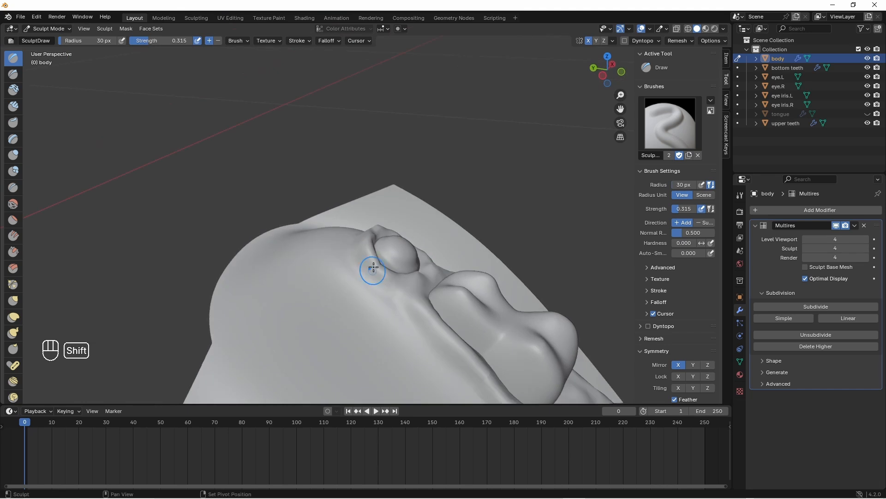
- Smooth the gum around the rearmost lower molar and between it and the neighbouring molar
middle_drag(373, 272, 358, 295)
shift+drag(375, 264, 372, 251)
middle_drag(370, 249, 415, 239)
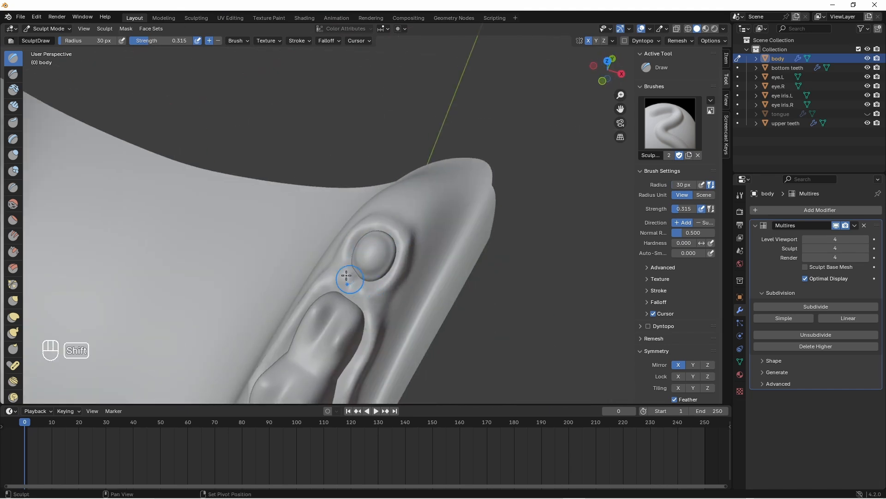
middle_drag(392, 286, 320, 283)
shift+drag(310, 281, 316, 277)
- Return to Object Mode and hide the upper teeth object
middle_drag(306, 304, 313, 338)
middle_drag(334, 241, 312, 298)
scroll(326, 282, down, 8)
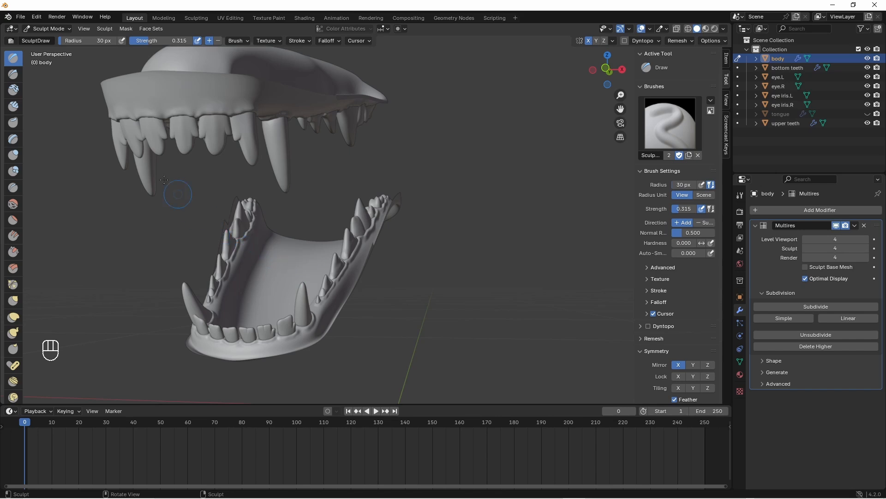
click(50, 28)
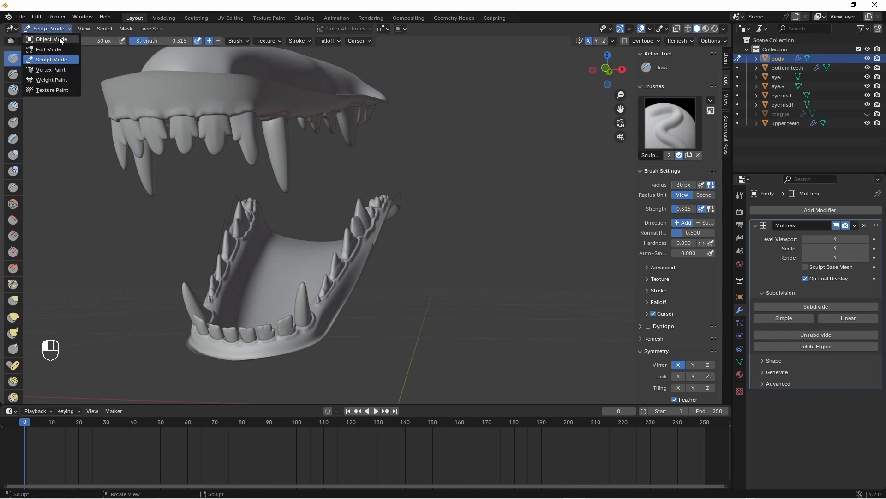
click(59, 39)
middle_drag(260, 213, 223, 138)
click(224, 135)
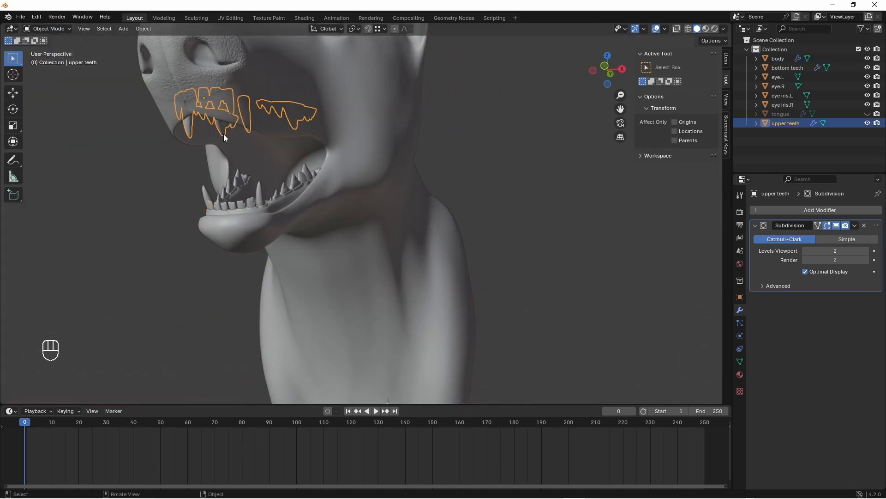
key(h)
- Select the body and, in wireframe Edit Mode, box-select and hide the upper mouth interior
click(265, 134)
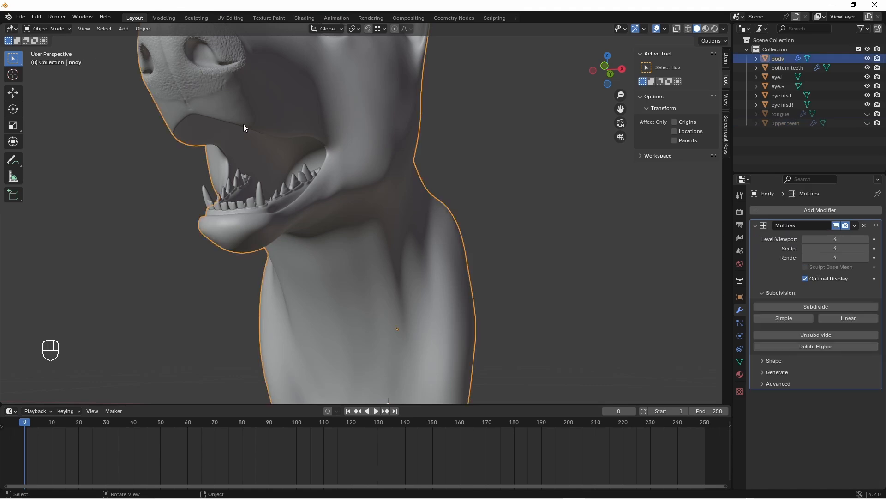
click(49, 29)
click(48, 59)
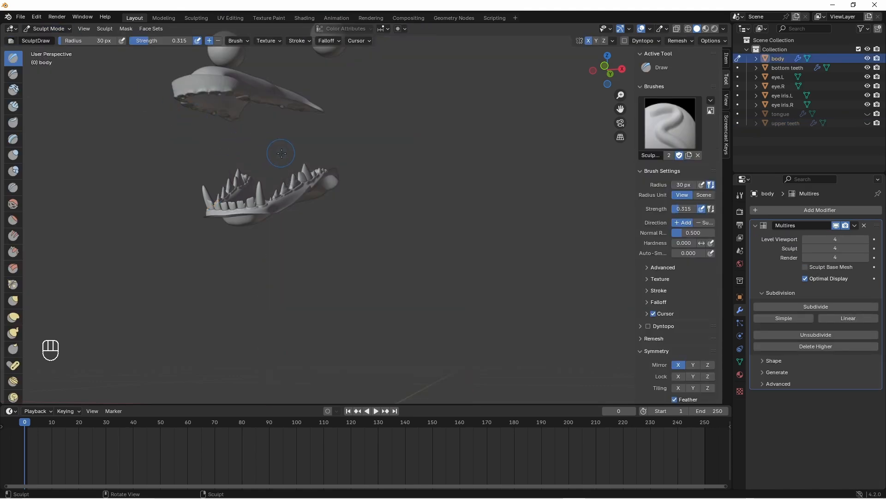
middle_drag(282, 153, 310, 132)
key(Tab)
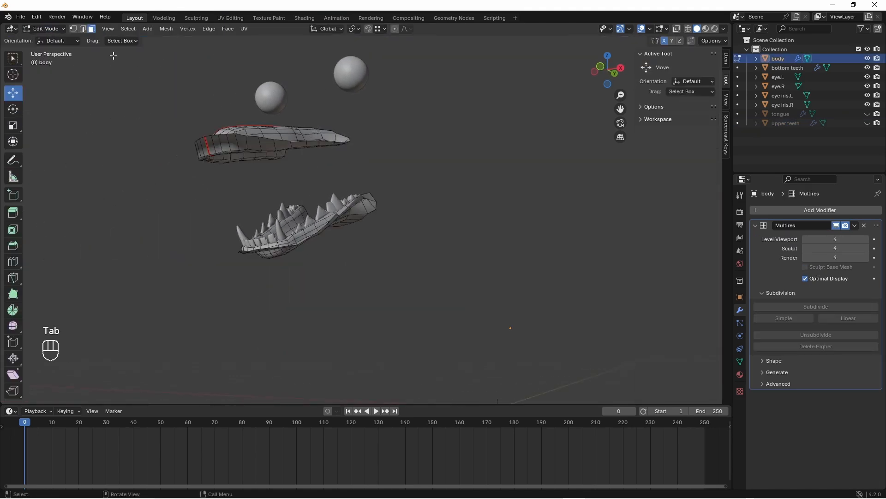
key(z)
click(105, 129)
mouse_move(149, 75)
mouse_down()
mouse_move(354, 183)
mouse_move(378, 182)
mouse_up()
key(h)
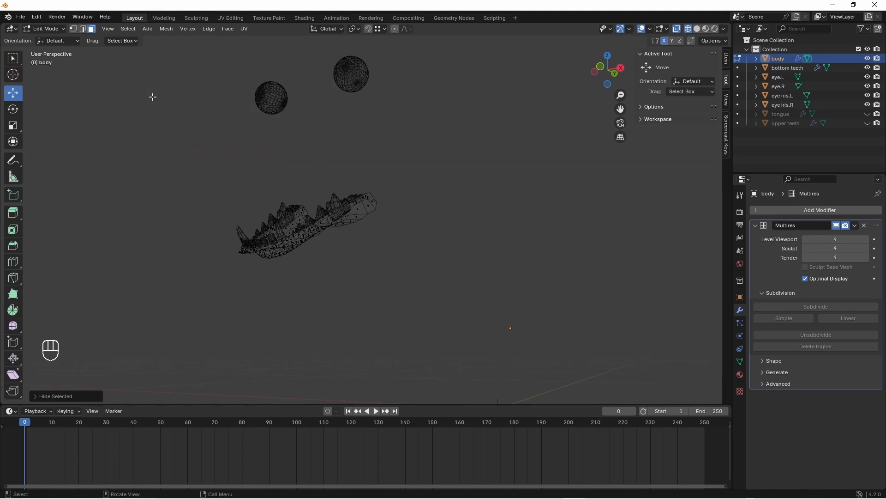
- Return the body to Sculpt Mode and restore solid shading
click(59, 31)
click(52, 60)
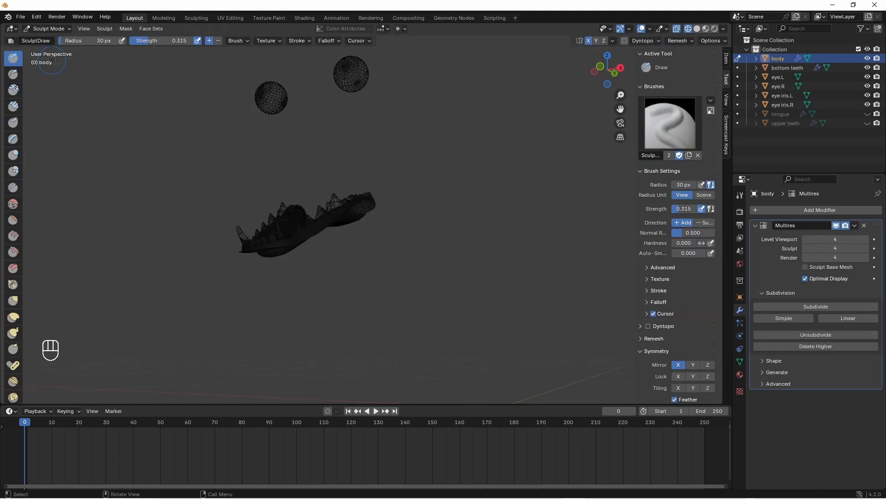
key(z)
click(353, 160)
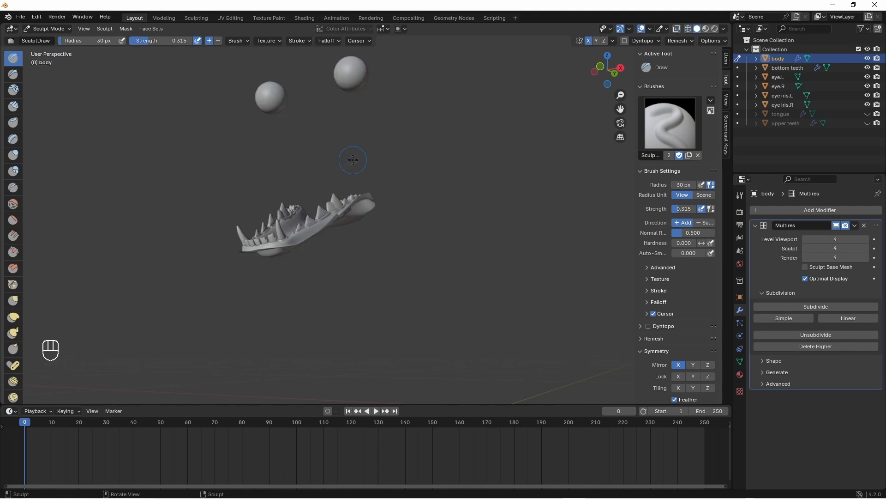
- Set the Draw brush radius to 20 px, then carve and smooth the outer gum below the lower incisors beside the canine
middle_drag(292, 230, 332, 203)
scroll(334, 207, up, 9)
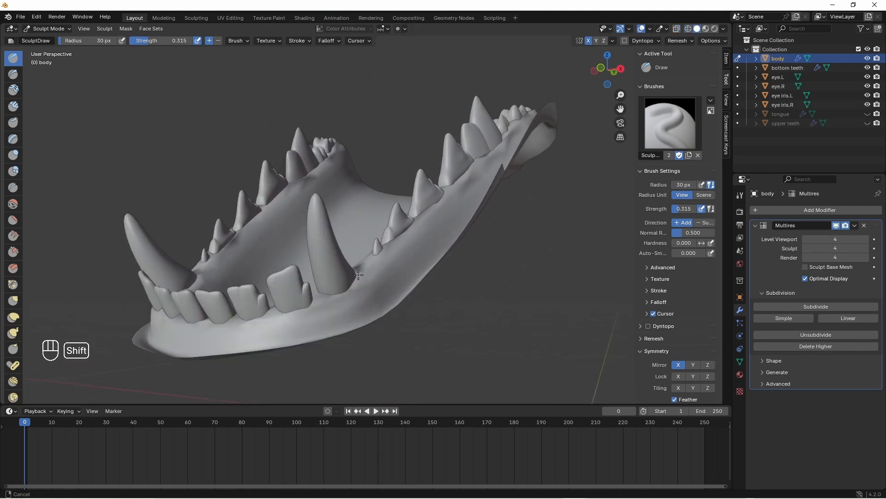
middle_drag(356, 278, 391, 283)
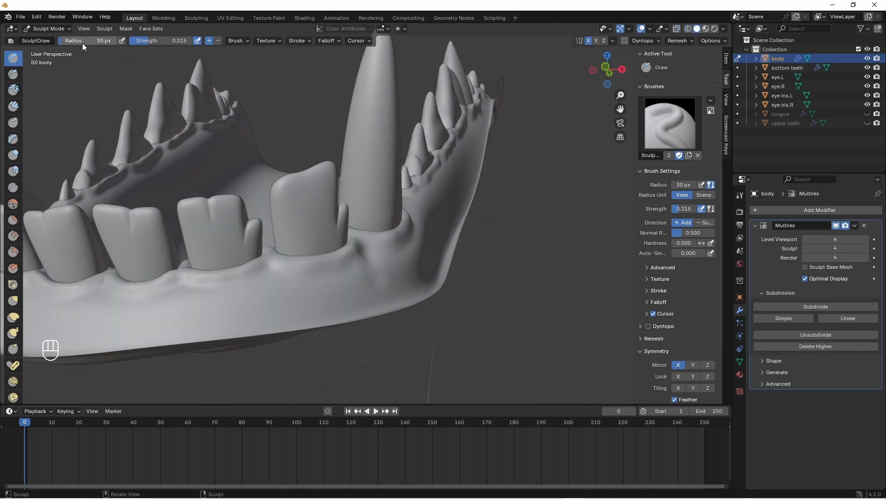
ctrl+drag(271, 289, 286, 301)
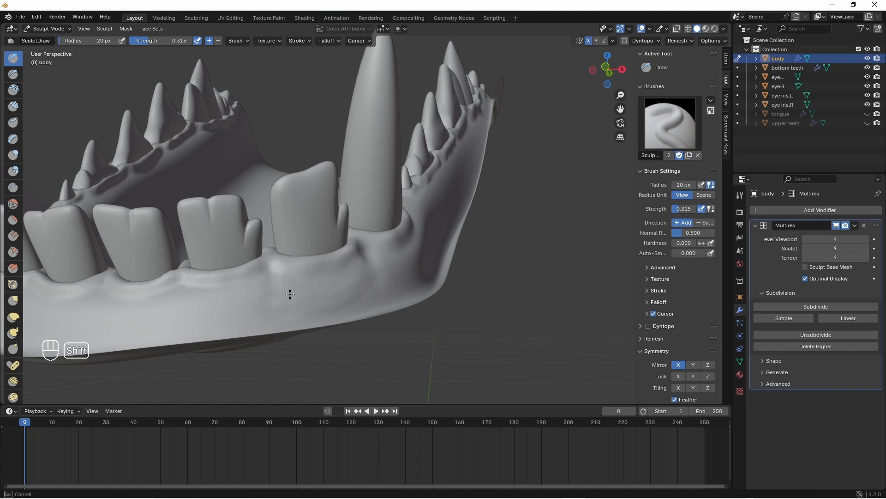
middle_drag(290, 294, 513, 207)
shift+drag(535, 223, 489, 232)
mouse_move(475, 230)
shift+mouse_down()
mouse_move(453, 234)
mouse_move(463, 225)
shift+mouse_up()
- Carve grooves into the outer gum below the central lower incisors and around the base of the canine
middle_drag(315, 227, 332, 225)
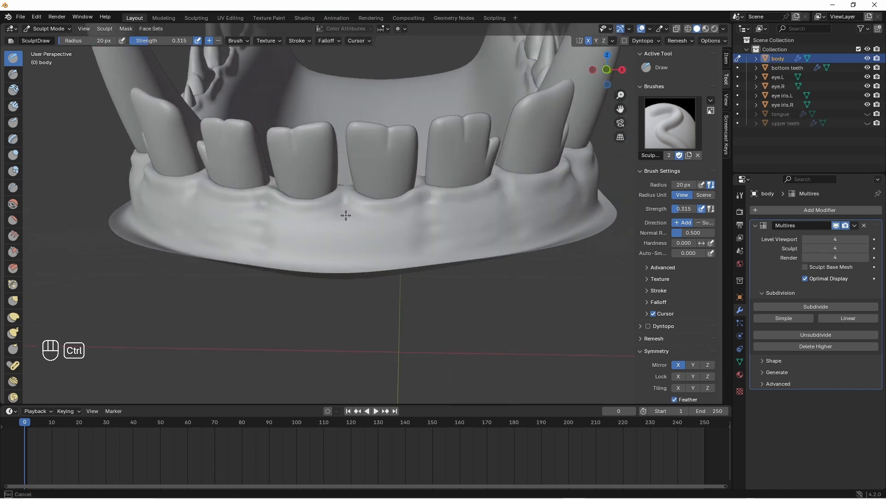
ctrl+drag(346, 215, 360, 252)
middle_drag(390, 245, 230, 194)
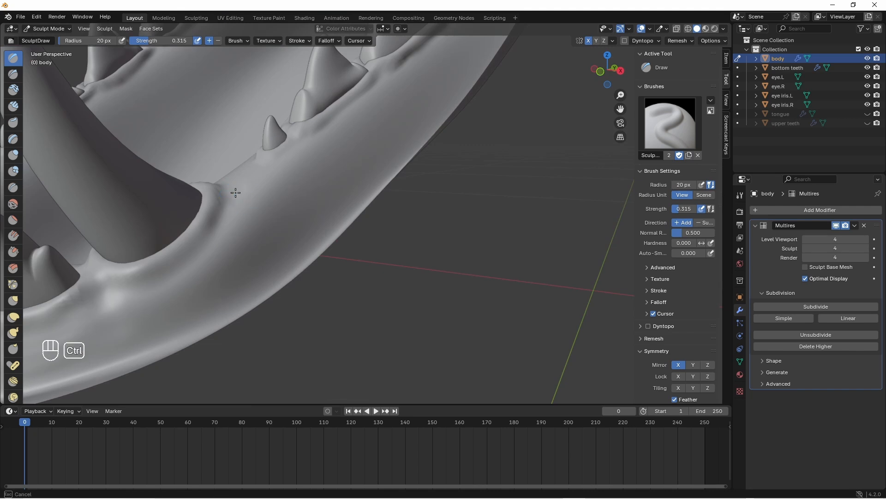
- Carve vertical grooves between the lower incisors on the inner gum and smooth them
middle_drag(263, 244, 322, 200)
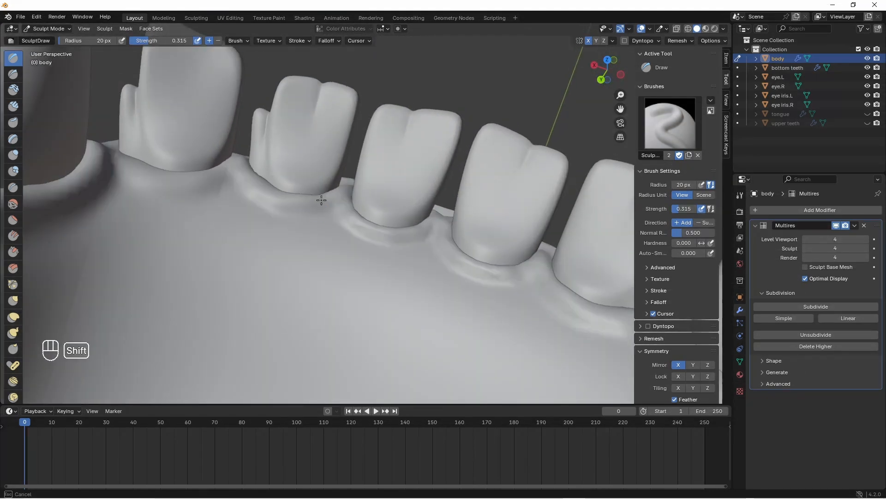
mouse_move(229, 183)
ctrl+mouse_down()
mouse_move(231, 246)
mouse_move(219, 259)
ctrl+mouse_up()
middle_drag(282, 259, 310, 245)
shift+drag(221, 238, 194, 272)
mouse_move(318, 218)
ctrl+mouse_down()
mouse_move(346, 283)
mouse_move(425, 300)
mouse_move(448, 326)
ctrl+mouse_up()
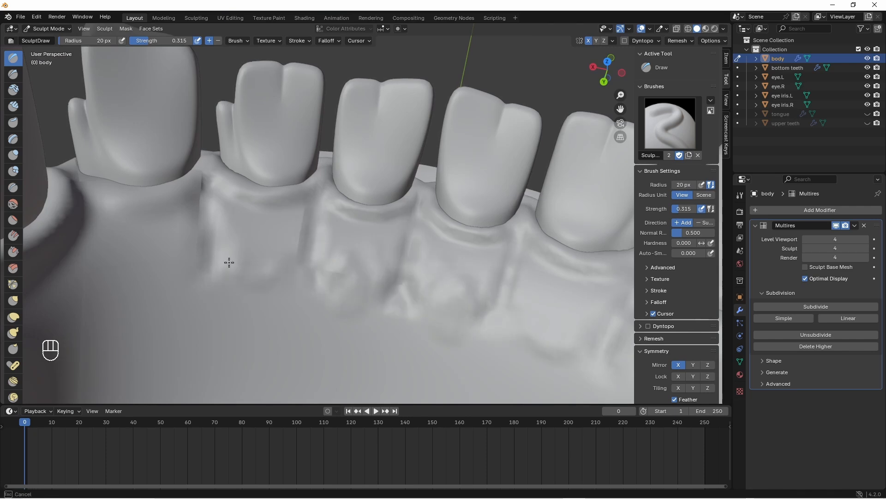
mouse_move(396, 317)
middle_down()
mouse_move(368, 255)
mouse_move(277, 162)
mouse_move(408, 259)
mouse_move(370, 228)
mouse_move(374, 279)
mouse_move(417, 274)
middle_up()
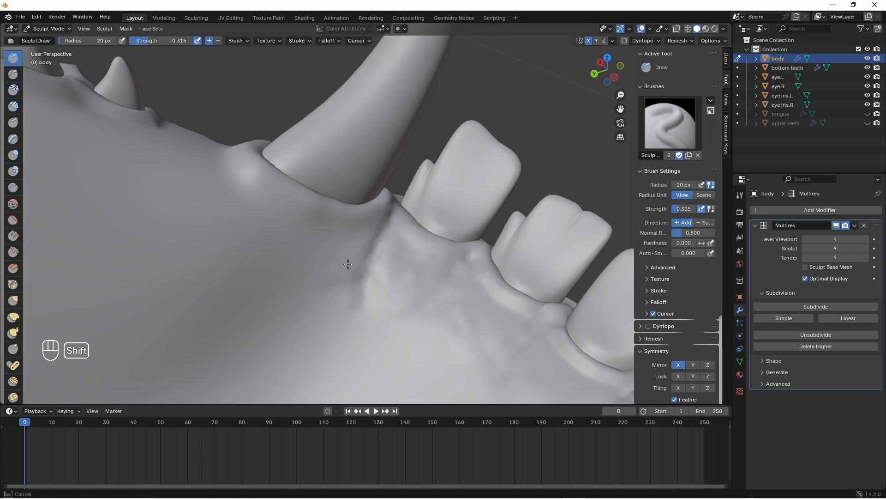
- Carve and smooth grooves along the inner lower gum from the canine back past the premolars
middle_drag(370, 291, 279, 182)
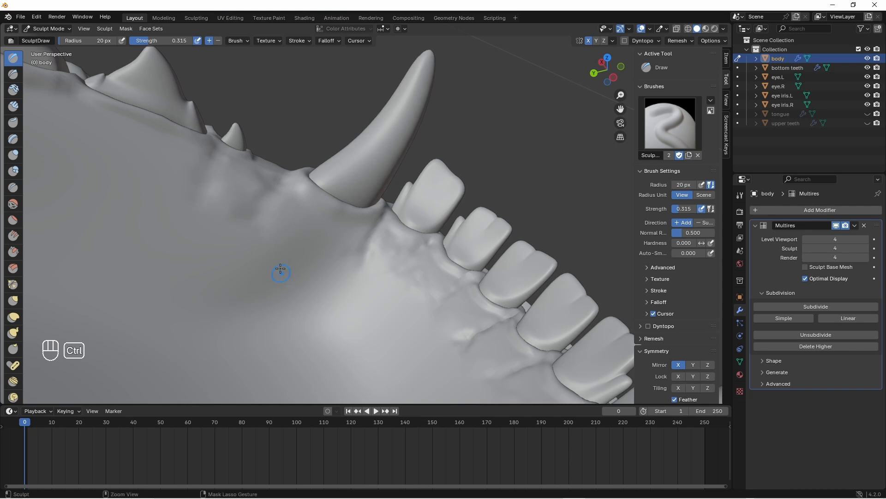
middle_drag(280, 270, 336, 193)
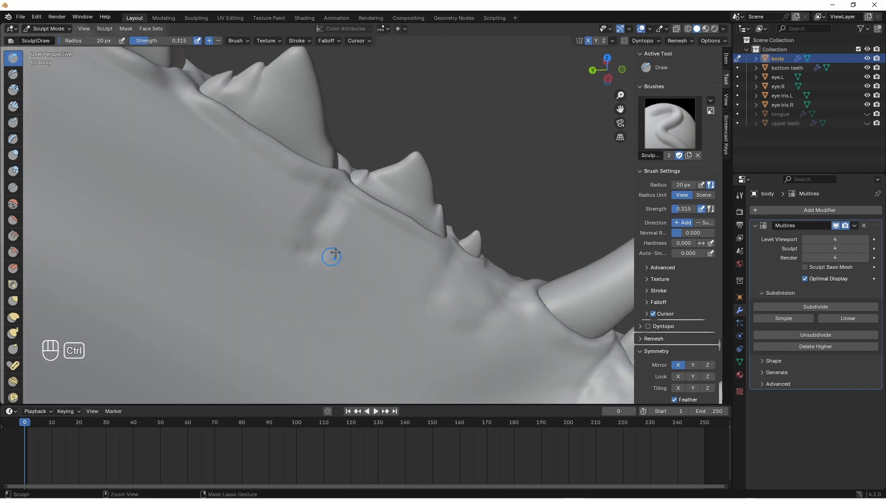
scroll(318, 259, down, 4)
mouse_move(330, 199)
shift+mouse_down()
mouse_move(320, 255)
mouse_move(295, 250)
shift+mouse_up()
mouse_move(196, 162)
ctrl+mouse_down()
mouse_move(174, 198)
mouse_move(251, 203)
mouse_move(323, 251)
ctrl+mouse_up()
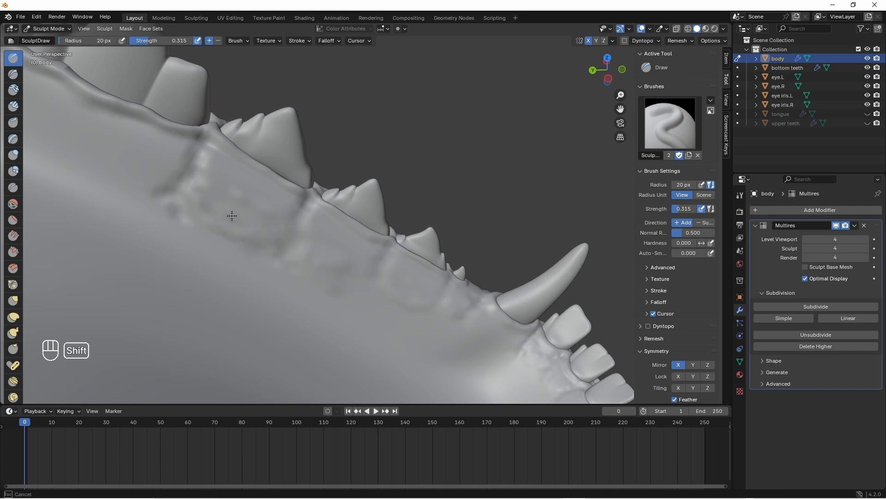
shift+drag(275, 246, 272, 242)
- Carve and smooth the inner gum groove below the rear lower molars
scroll(272, 241, down, 3)
middle_drag(272, 241, 246, 194)
scroll(233, 160, up, 3)
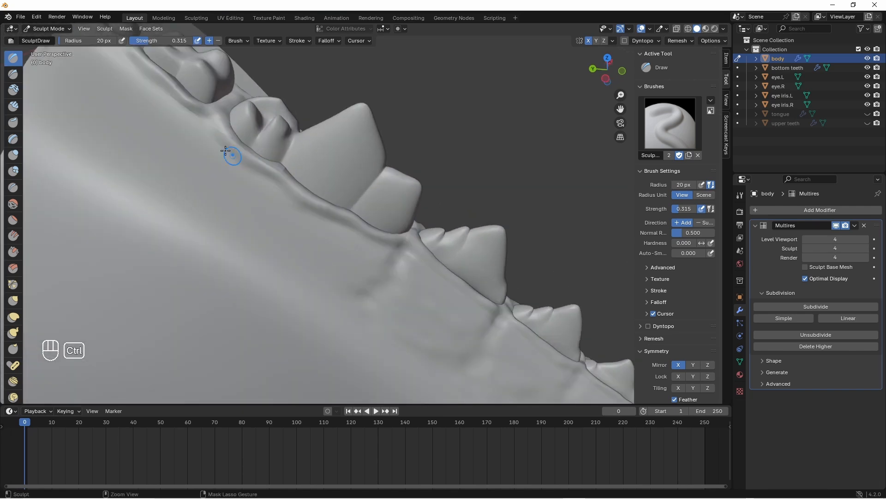
mouse_move(200, 118)
ctrl+mouse_down()
mouse_move(163, 190)
mouse_move(295, 274)
ctrl+mouse_up()
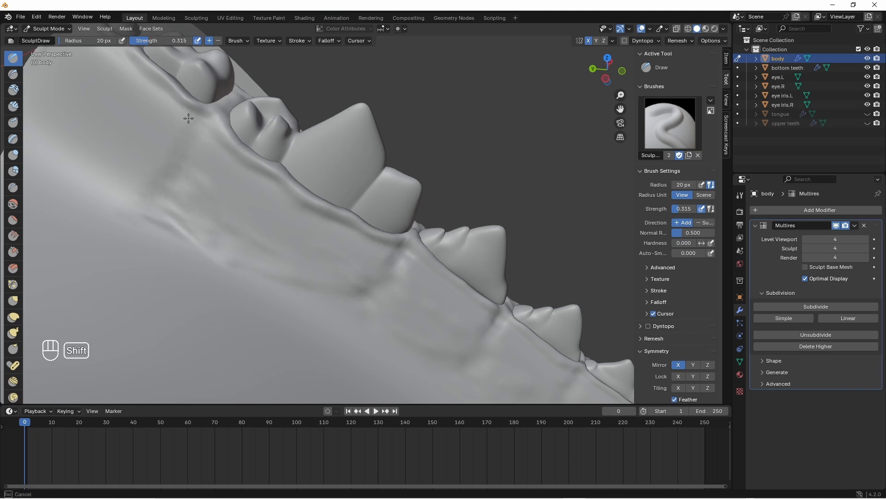
- Draw long raised ridges along the floor of the lower mouth with the Draw brush
scroll(189, 118, down, 5)
middle_drag(224, 218, 376, 288)
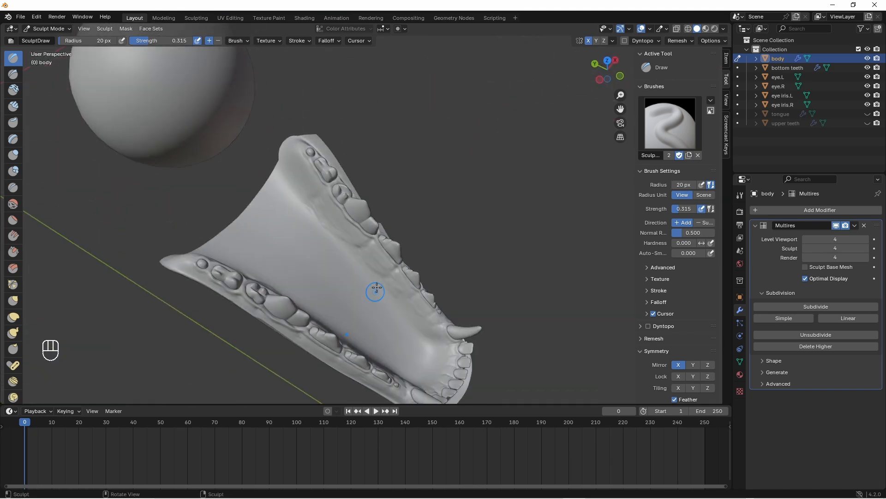
mouse_move(444, 342)
shift+middle_down()
mouse_move(362, 283)
mouse_move(243, 267)
mouse_move(256, 269)
mouse_move(241, 253)
shift+middle_up()
ctrl+middle_drag(241, 253, 228, 178)
mouse_move(225, 132)
mouse_down()
mouse_move(254, 174)
mouse_move(268, 226)
mouse_up()
drag(260, 222, 273, 284)
drag(257, 154, 270, 225)
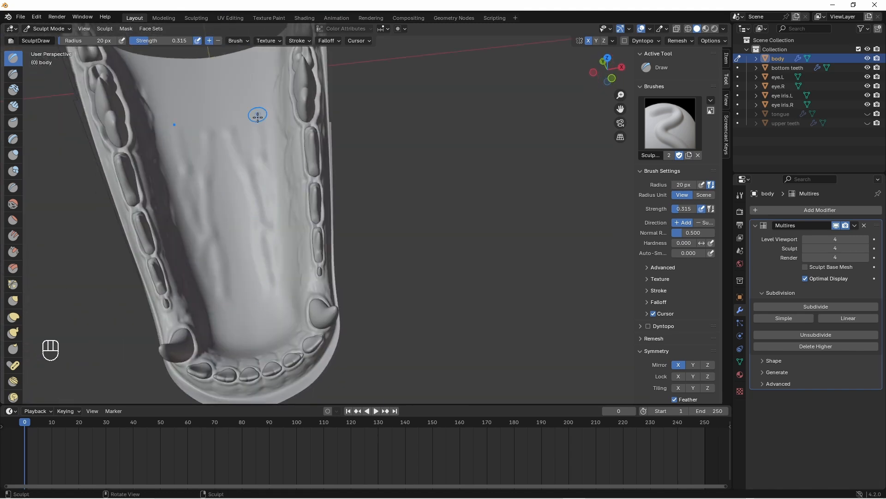
- Smooth the ridges on the mouth floor so they blend into the surface, keeping Draw as the active brush
click(13, 203)
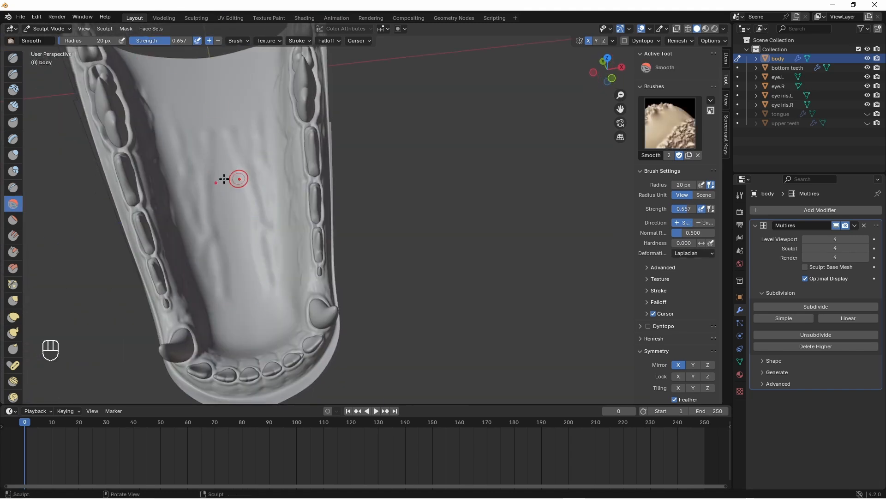
click(13, 59)
shift+drag(230, 140, 261, 274)
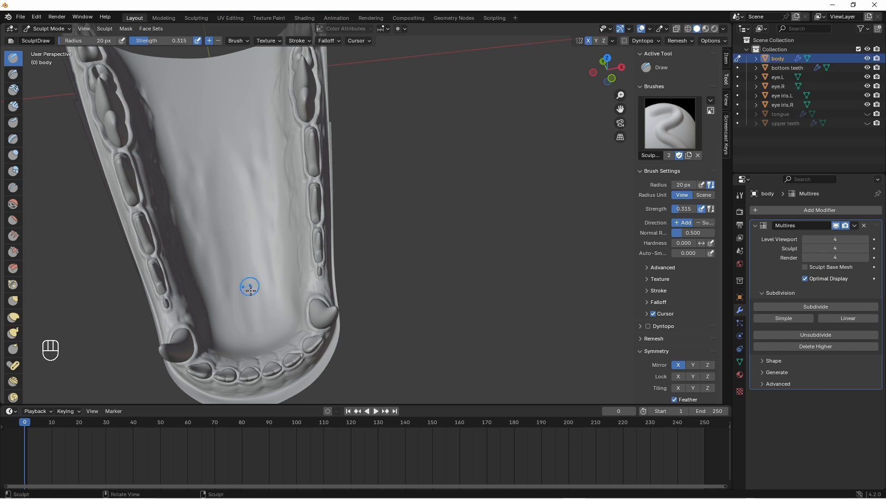
mouse_move(238, 133)
middle_down()
mouse_move(190, 229)
mouse_move(176, 223)
middle_up()
middle_drag(119, 119, 83, 65)
- Return the body to Object Mode, then reveal all of its hidden geometry in Edit Mode
click(48, 28)
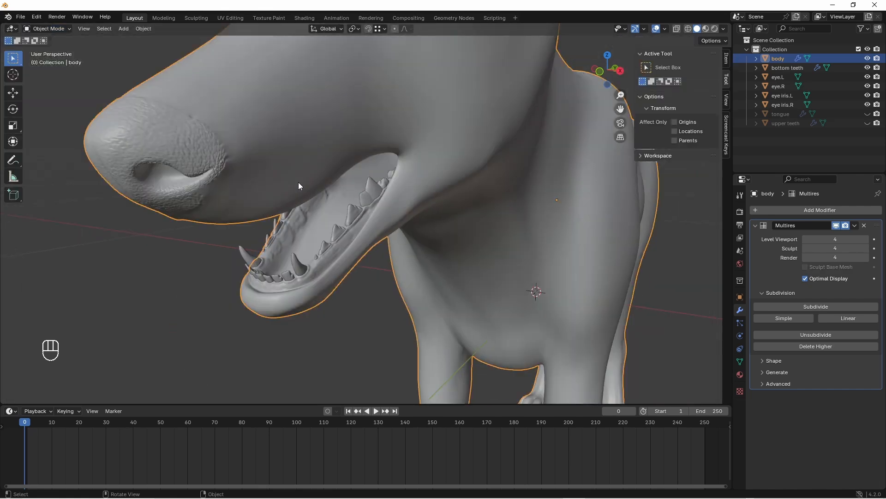
mouse_move(298, 182)
shift+middle_down()
mouse_move(300, 193)
mouse_move(293, 187)
shift+middle_up()
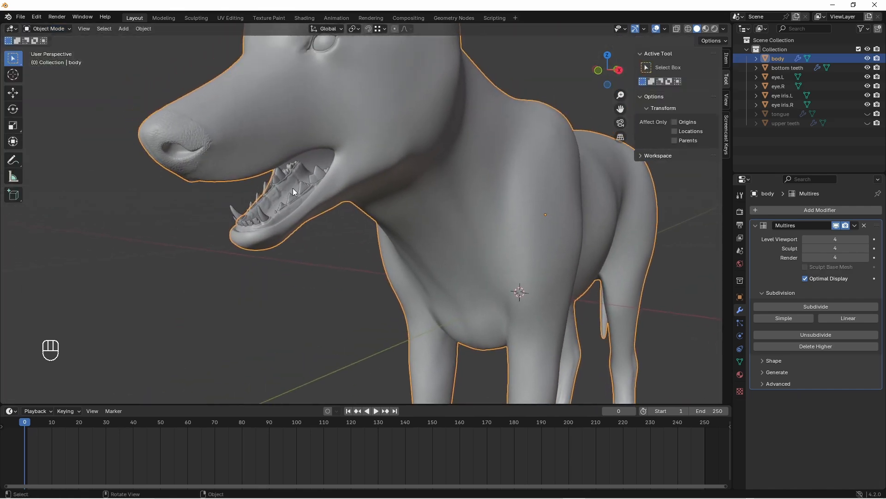
key(Tab)
key(alt+h)
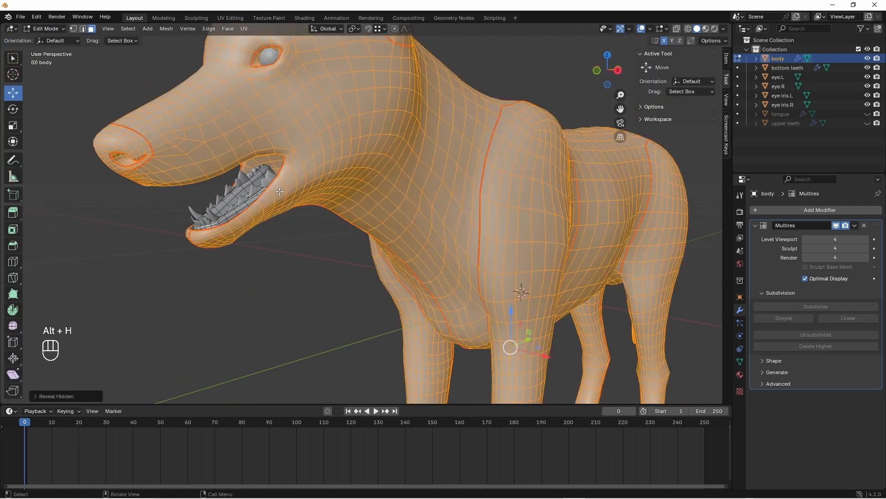
- Clear the selection, then select the linked outer skin regions of the head, ears, torso and legs and hide them
shift+middle_drag(289, 200, 464, 233)
key(a)
key(a)
key(l)
key(l)
key(l)
key(l)
key(l)
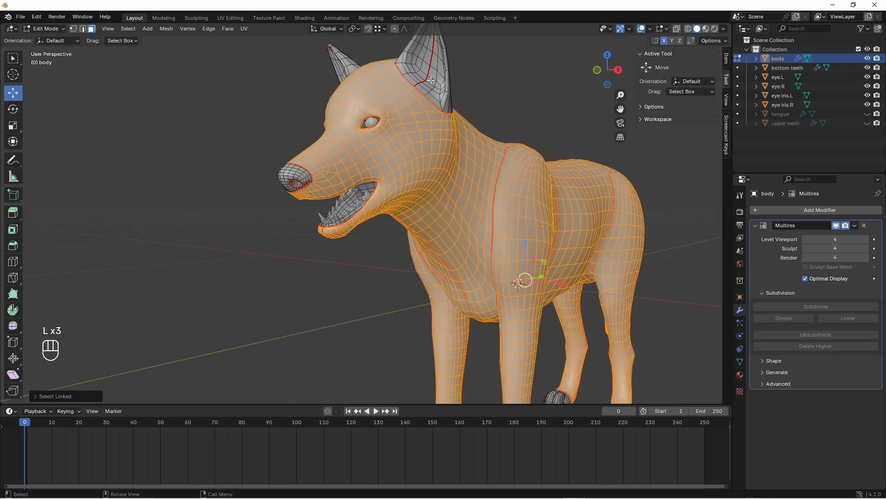
key(l)
key(l)
key(h)
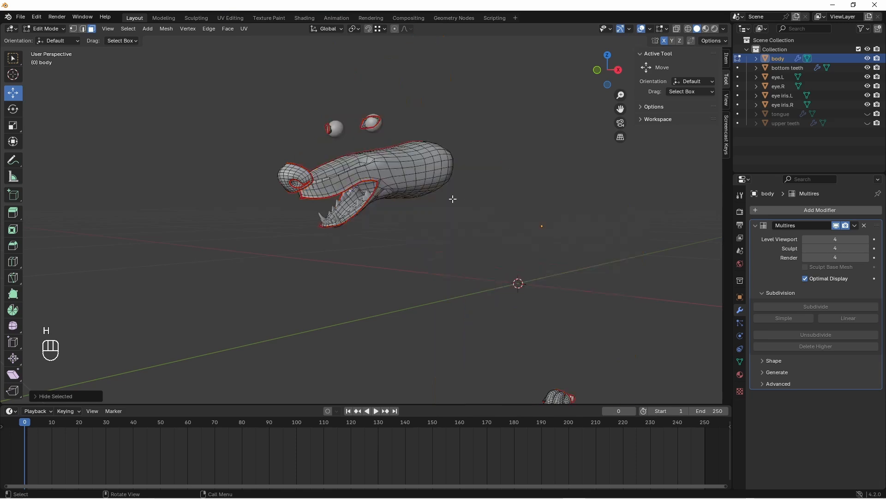
- Hide the nose, then box-select the remaining paw pieces in X-ray view and hide them
middle_drag(277, 184, 381, 263)
key(h)
key(alt+z)
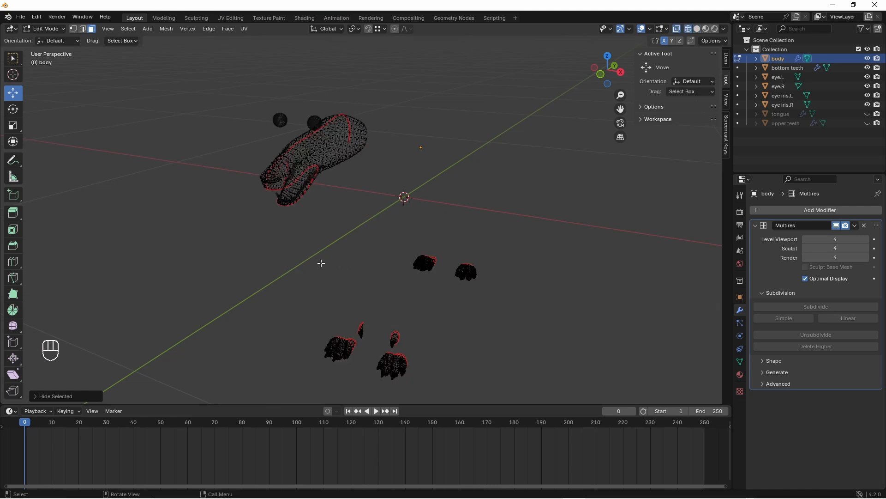
middle_drag(321, 262, 404, 234)
drag(478, 194, 244, 333)
key(h)
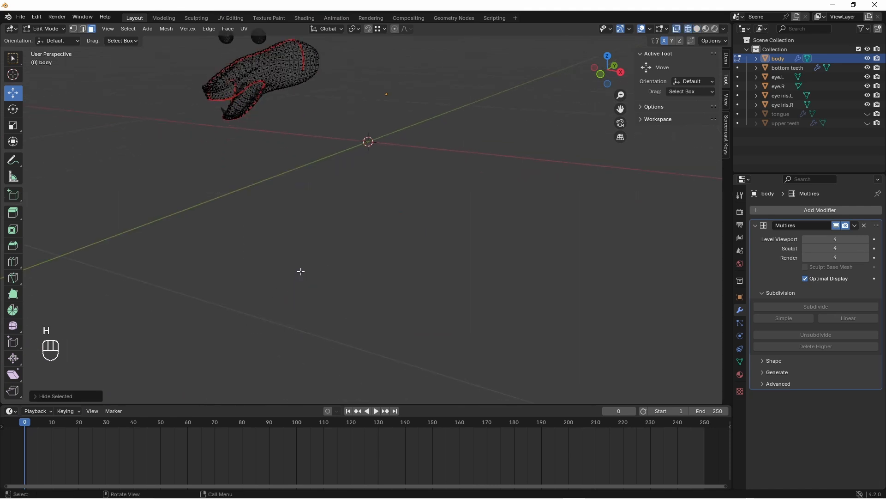
- In right orthographic view, box-select the throat end of the mouth interior and hide it
middle_drag(299, 271, 282, 236)
scroll(402, 213, up, 2)
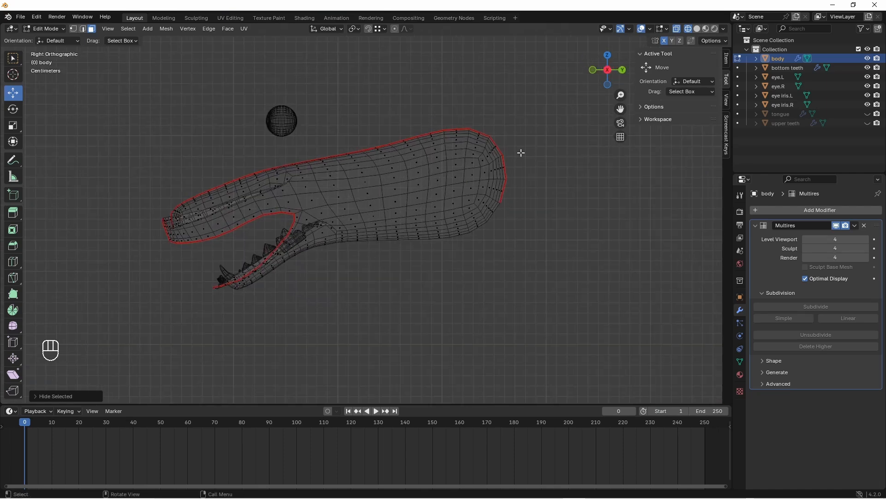
drag(556, 79, 328, 280)
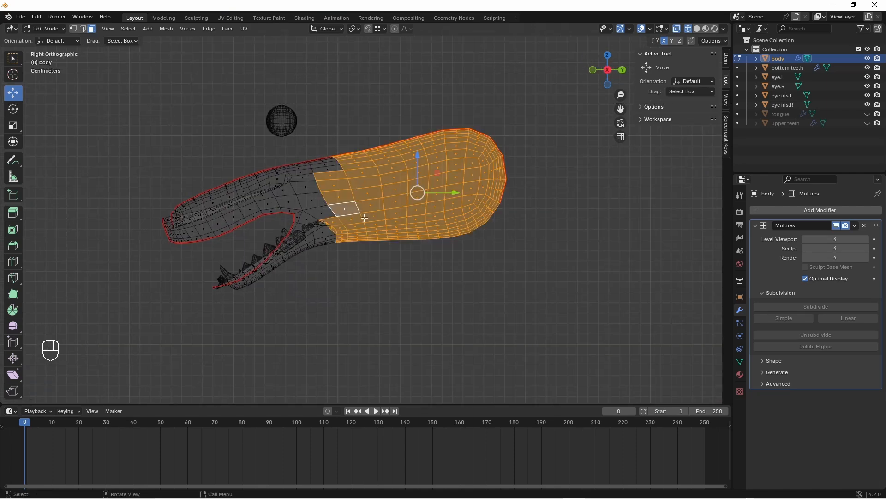
key(h)
- Box-select the lower jaw part of the mouth interior and hide it, leaving the upper mouth geometry
scroll(296, 256, up, 1)
key(b)
drag(171, 337, 289, 253)
key(b)
drag(374, 289, 255, 227)
key(b)
drag(360, 263, 305, 207)
key(b)
key(b)
key(b)
key(h)
- Switch the viewport from wireframe to solid shading
mouse_move(319, 231)
middle_down()
mouse_move(281, 218)
mouse_move(359, 229)
mouse_move(361, 220)
middle_up()
key(z)
click(431, 226)
mouse_move(430, 221)
middle_down()
mouse_move(386, 222)
mouse_move(268, 263)
mouse_move(273, 270)
mouse_move(259, 231)
mouse_move(279, 275)
mouse_move(310, 292)
middle_up()
scroll(259, 265, up, 2)
- Select the outer face strips around both sides of the upper mouth with shortest-path picks and hide them
middle_drag(218, 261, 266, 251)
middle_drag(319, 229, 319, 260)
click(500, 161)
ctrl+click(247, 251)
ctrl+click(222, 272)
middle_drag(223, 271, 340, 239)
shift+click(522, 201)
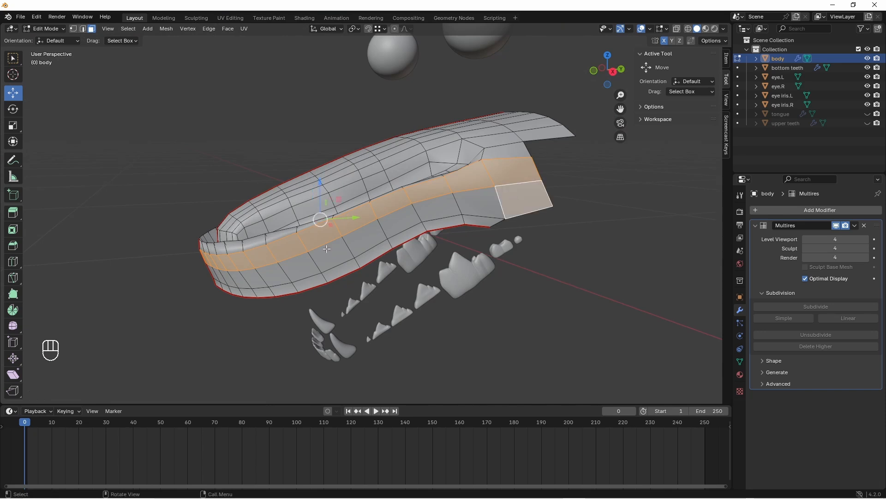
ctrl+click(243, 269)
middle_drag(245, 268, 372, 261)
ctrl+click(299, 250)
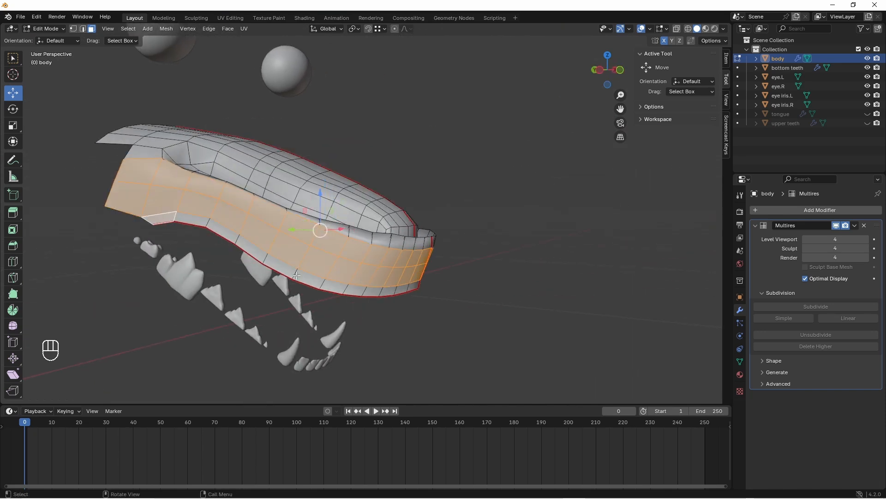
middle_drag(299, 250, 285, 223)
ctrl+click(489, 218)
key(h)
- Select the next face strip around the front and both sides of the upper mouth and hide it
scroll(363, 214, up, 2)
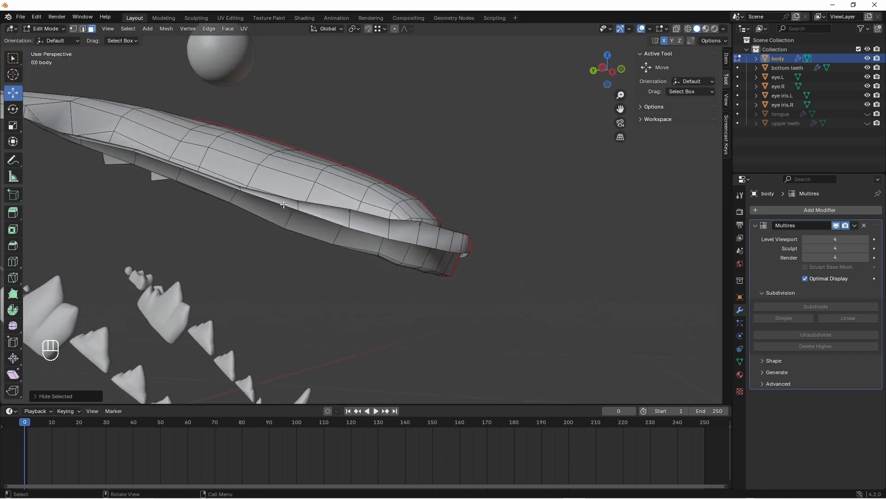
click(283, 204)
middle_drag(419, 265, 380, 267)
ctrl+click(431, 223)
middle_drag(438, 226, 513, 243)
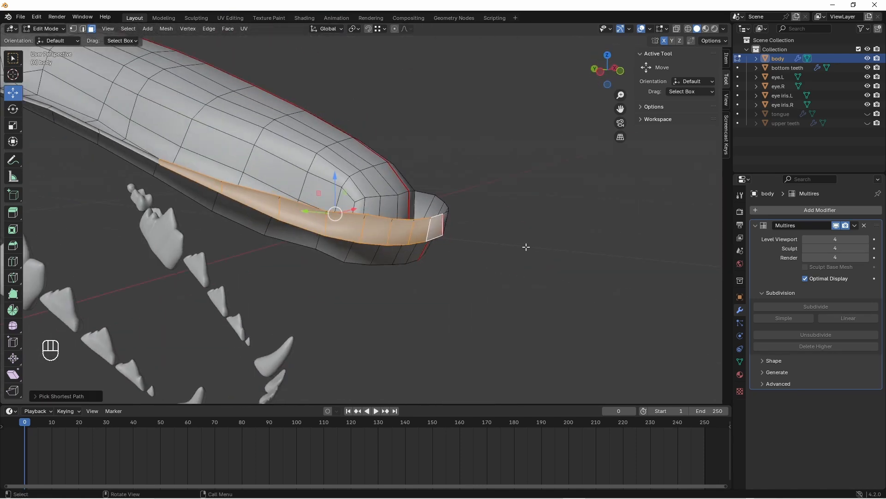
middle_drag(591, 245, 239, 196)
ctrl+click(488, 236)
key(h)
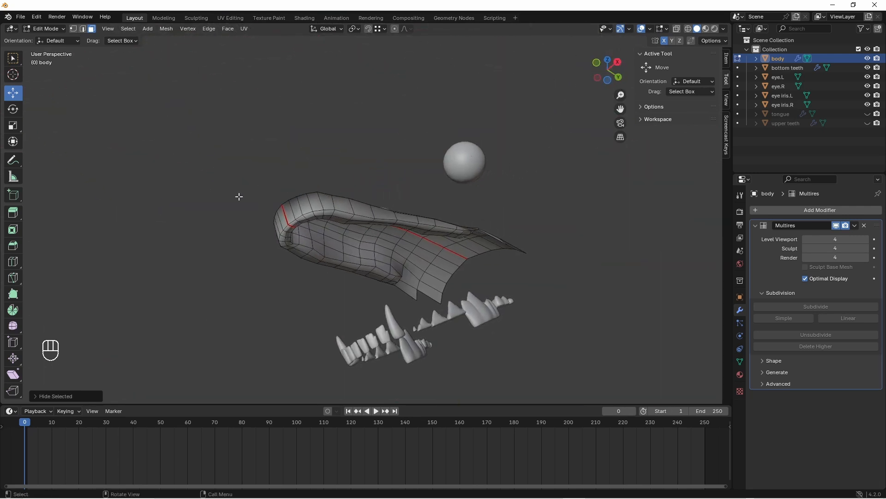
- Return to Object Mode and reveal all hidden objects
click(44, 29)
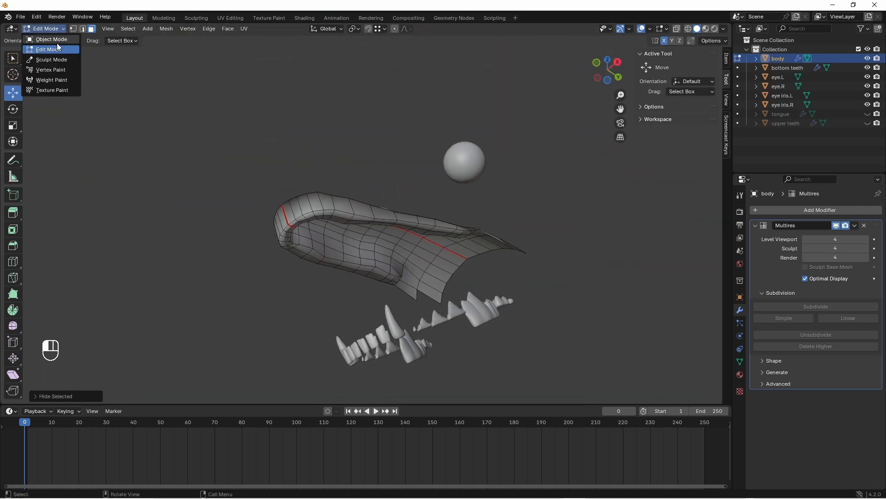
click(51, 39)
click(450, 302)
middle_drag(450, 302, 365, 255)
key(alt+h)
- Clear the selection, then hide the bottom teeth and tongue objects
click(412, 260)
key(a)
key(a)
click(400, 315)
key(h)
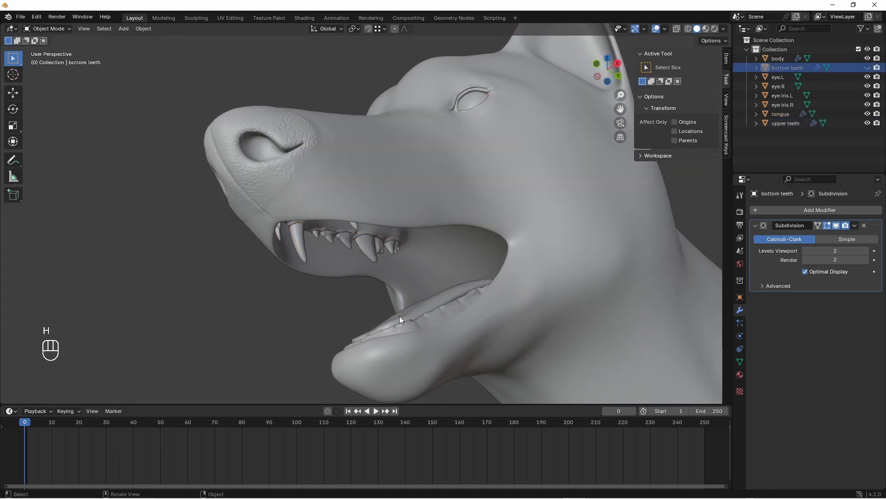
click(416, 306)
key(h)
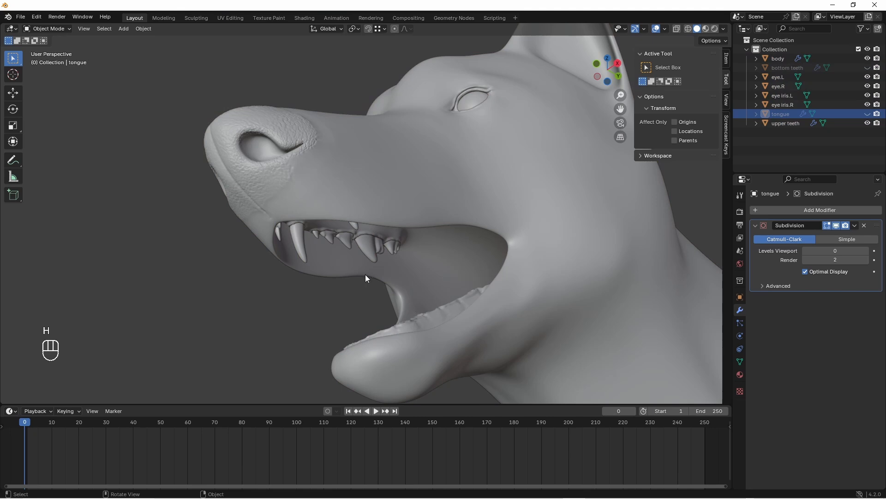
- Select the wolf body and switch it to Sculpt Mode
click(377, 196)
click(49, 29)
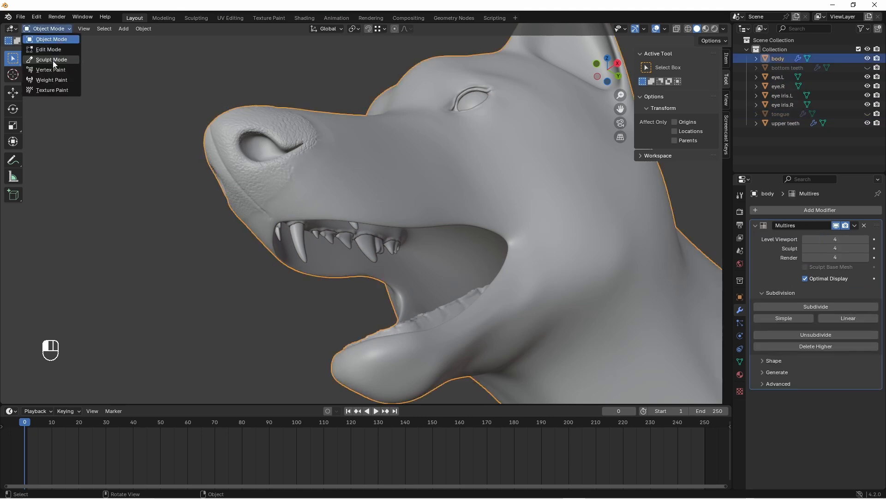
click(53, 59)
- Carve a groove into the outer upper gum between two front teeth with the Draw brush and smooth it
shift+middle_drag(388, 224, 368, 217)
shift+middle_drag(335, 243, 313, 265)
scroll(429, 203, up, 3)
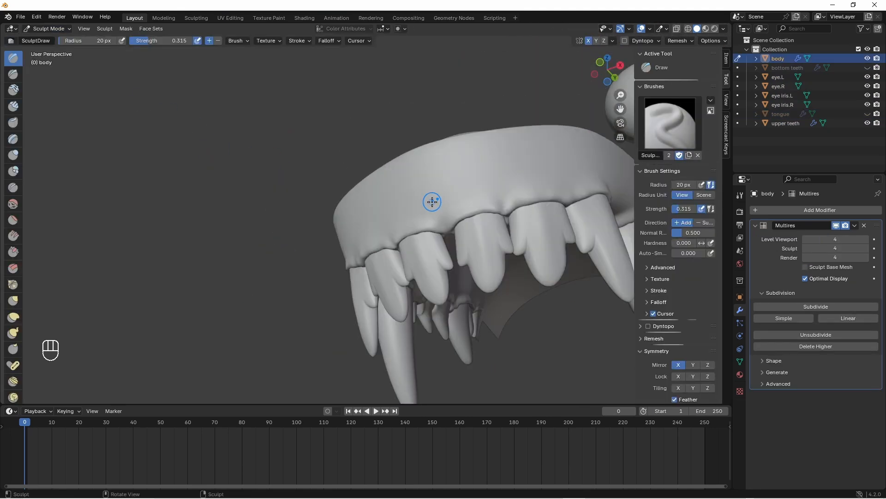
shift+middle_drag(431, 200, 422, 273)
scroll(443, 237, up, 2)
ctrl+drag(476, 233, 476, 236)
middle_drag(475, 221, 483, 218)
drag(476, 247, 472, 192)
key(ctrl+z)
shift+drag(481, 210, 479, 224)
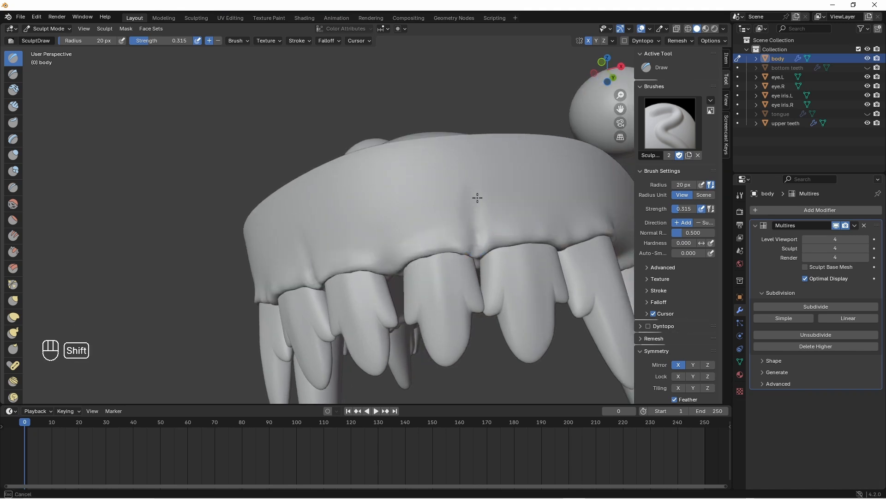
- Carve and smooth a central groove in the outer front gum, then build up and soften the gum beside it
middle_drag(477, 198, 383, 251)
ctrl+drag(384, 226, 378, 186)
shift+drag(379, 182, 398, 202)
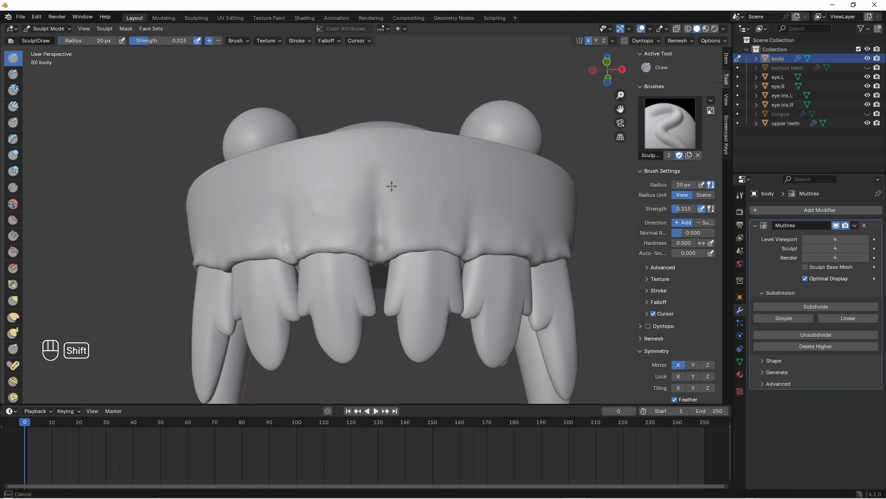
middle_drag(376, 233, 424, 279)
drag(436, 244, 444, 220)
shift+drag(433, 236, 427, 242)
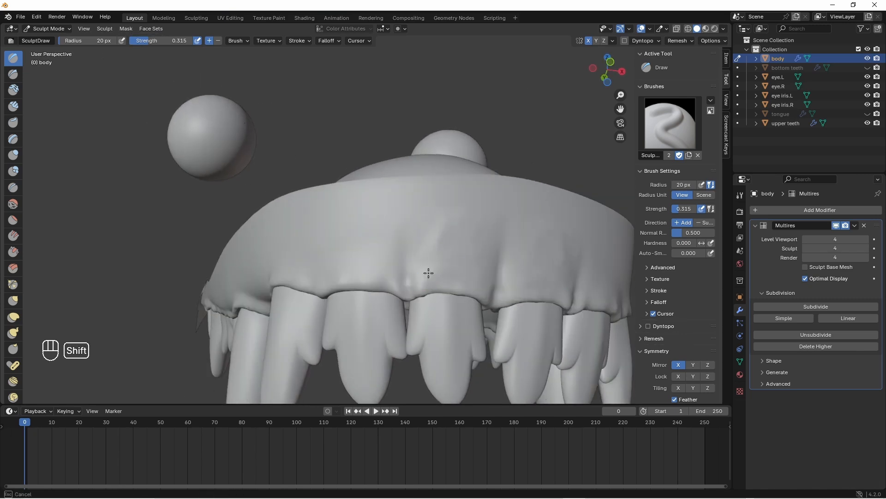
- Carve and smooth the midline notch on the inner gum behind the upper front teeth
scroll(420, 236, up, 5)
mouse_move(428, 273)
middle_down()
mouse_move(417, 223)
mouse_move(403, 275)
mouse_move(387, 277)
middle_up()
scroll(418, 223, down, 3)
mouse_move(387, 277)
ctrl+mouse_down()
mouse_move(388, 300)
mouse_move(388, 210)
mouse_move(388, 265)
mouse_move(394, 225)
ctrl+mouse_up()
shift+drag(401, 194, 398, 207)
mouse_move(392, 242)
ctrl+mouse_down()
mouse_move(417, 214)
mouse_move(412, 252)
mouse_move(469, 203)
mouse_move(448, 237)
ctrl+mouse_up()
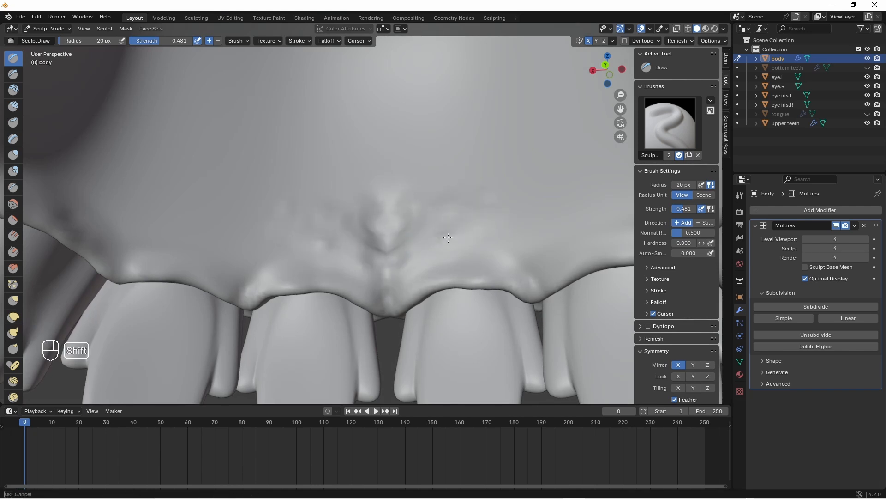
shift+drag(399, 194, 403, 266)
- Carve grooves running up the inner gum from the gaps beside the middle front teeth and smooth them
mouse_move(471, 280)
middle_down()
mouse_move(481, 226)
mouse_move(486, 259)
middle_up()
shift+drag(316, 196, 305, 183)
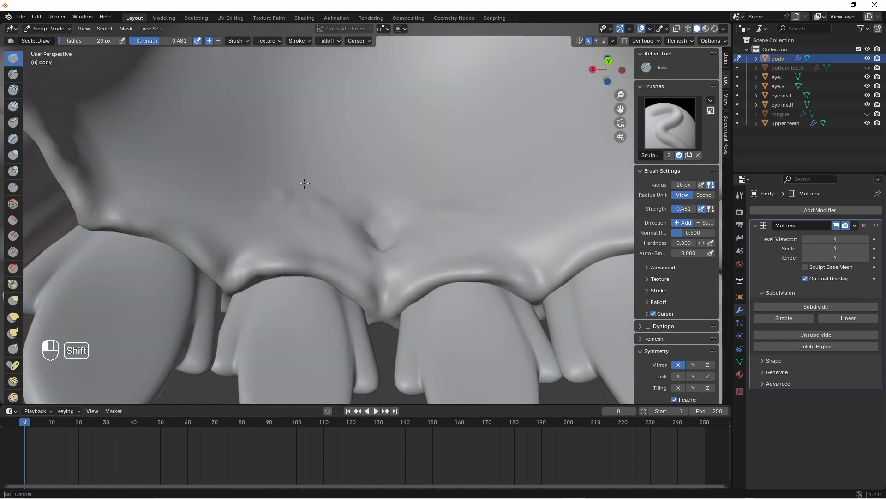
middle_drag(318, 226, 307, 232)
mouse_move(269, 305)
ctrl+mouse_down()
mouse_move(283, 234)
mouse_move(264, 239)
mouse_move(231, 181)
ctrl+mouse_up()
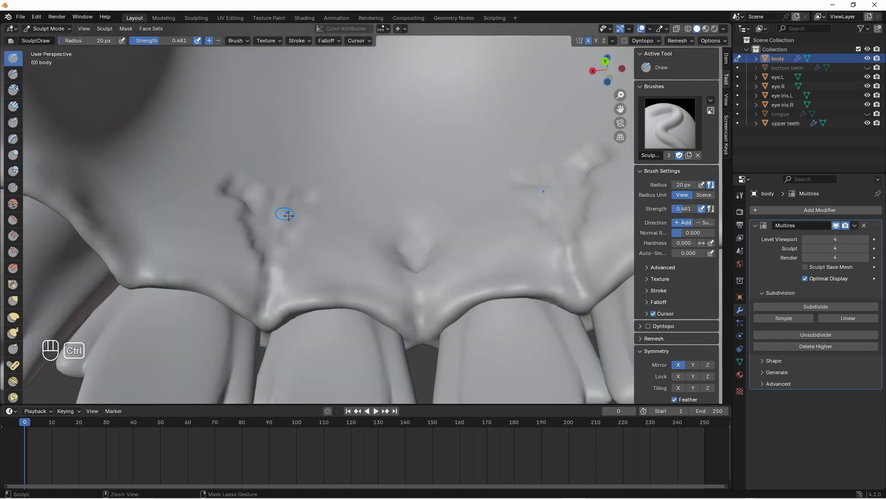
shift+drag(250, 212, 227, 192)
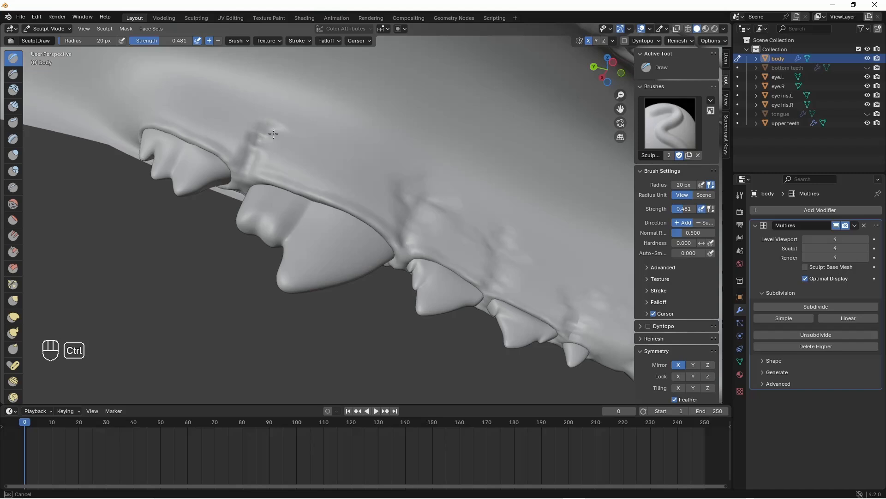
- Carve and smooth grooves in the inner gum above the upper back teeth, up to the rearmost tooth
mouse_move(273, 134)
ctrl+mouse_down()
mouse_move(253, 117)
mouse_move(256, 84)
mouse_move(242, 94)
ctrl+mouse_up()
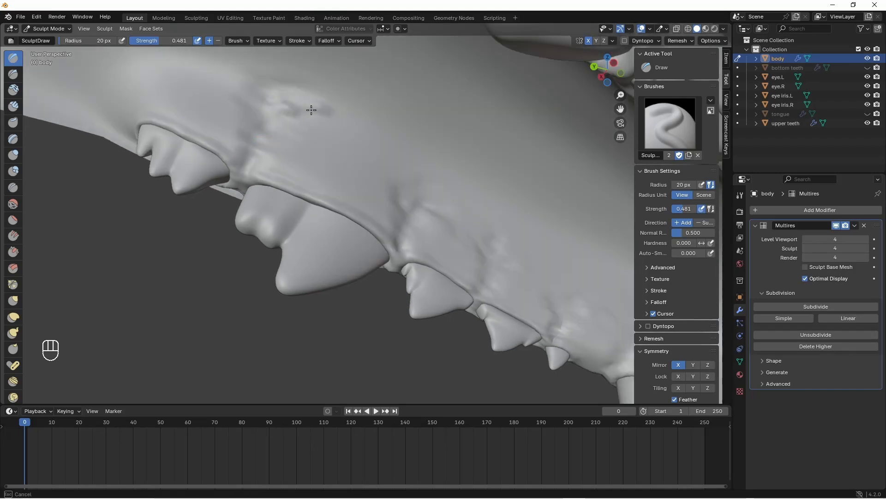
mouse_move(311, 109)
shift+mouse_down()
mouse_move(376, 158)
mouse_move(368, 158)
shift+mouse_up()
mouse_move(293, 129)
middle_down()
mouse_move(317, 158)
mouse_move(322, 198)
mouse_move(292, 200)
middle_up()
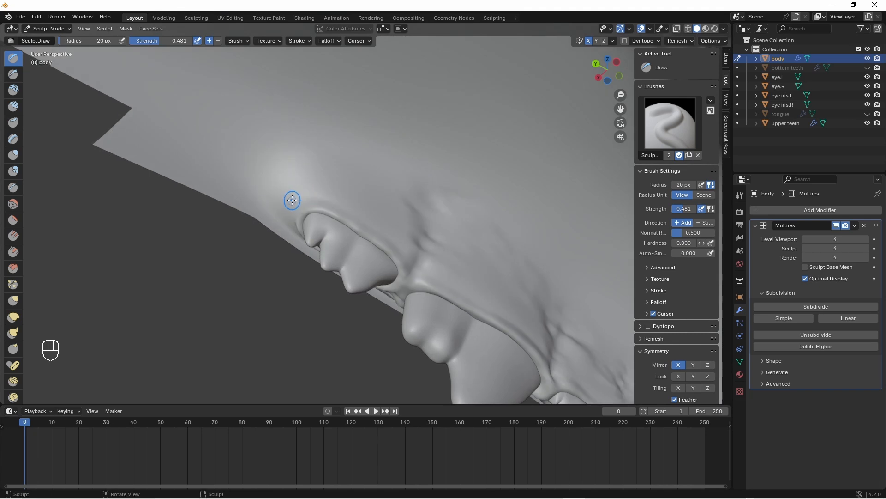
ctrl+drag(286, 163, 295, 175)
middle_drag(295, 175, 303, 175)
mouse_move(295, 174)
shift+mouse_down()
mouse_move(287, 168)
mouse_move(306, 178)
mouse_move(315, 168)
mouse_move(266, 159)
shift+mouse_up()
ctrl+middle_drag(273, 144, 300, 178)
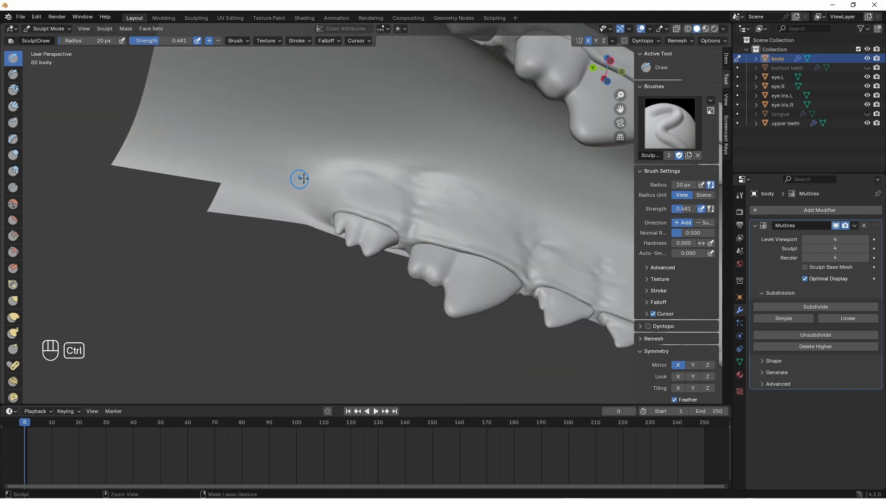
- Set the Draw brush strength to 0.6, raise a curved ridge across the front palate, and smooth it
mouse_move(471, 267)
middle_down()
mouse_move(439, 229)
mouse_move(442, 253)
middle_up()
middle_drag(443, 253, 455, 231)
mouse_move(455, 231)
shift+middle_down()
mouse_move(435, 199)
mouse_move(300, 295)
shift+middle_up()
ctrl+middle_drag(300, 296, 346, 280)
text(0.6)
key(Return)
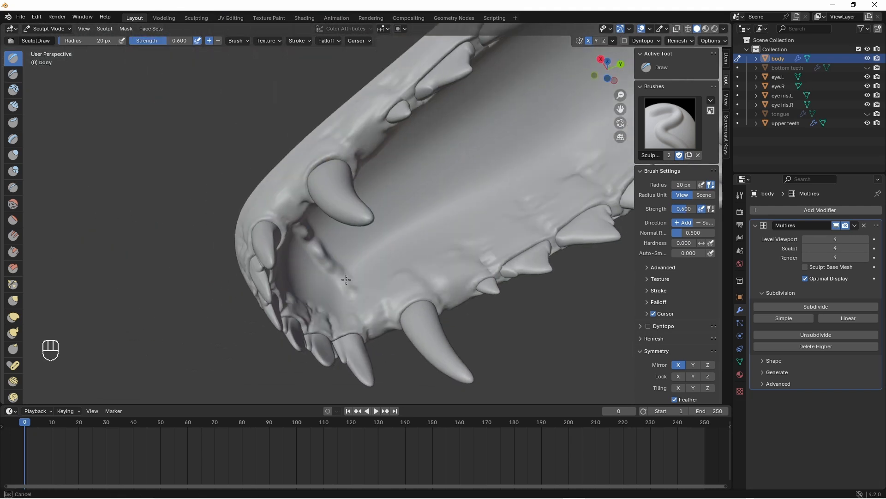
drag(346, 280, 359, 292)
middle_drag(359, 292, 330, 277)
shift+drag(319, 252, 363, 263)
mouse_move(363, 263)
middle_down()
mouse_move(344, 291)
mouse_move(330, 287)
middle_up()
shift+drag(318, 244, 348, 257)
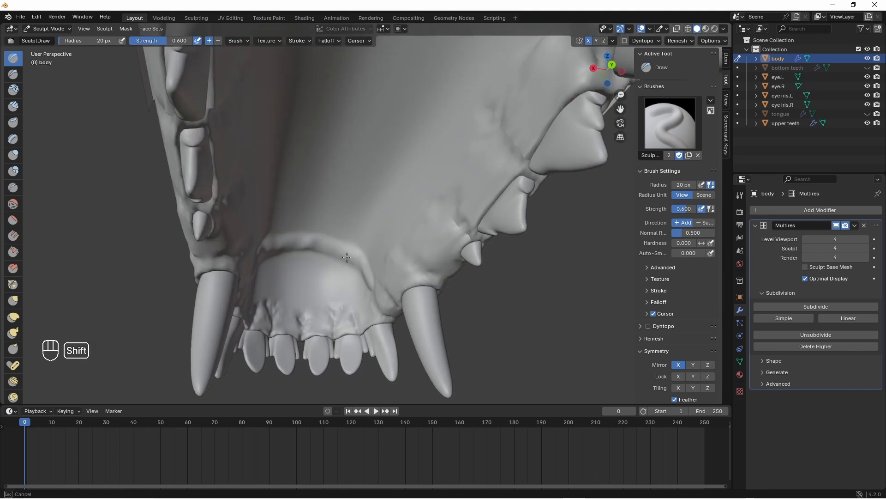
middle_drag(347, 257, 318, 194)
drag(319, 240, 369, 258)
key(ctrl+z)
- Set the Draw brush radius to 30 px and its strength to 0.2
mouse_move(314, 231)
middle_down()
mouse_move(309, 253)
mouse_move(302, 230)
mouse_move(324, 246)
mouse_move(296, 238)
middle_up()
click(106, 41)
text(30)
key(Return)
drag(295, 238, 319, 239)
key(ctrl+z)
click(175, 40)
text(0.2)
key(Return)
- Smooth the ridge across the front of the palate behind the front teeth
middle_drag(323, 217, 342, 261)
mouse_move(342, 259)
shift+mouse_down()
mouse_move(354, 265)
mouse_move(302, 278)
shift+mouse_up()
scroll(354, 268, up, 5)
mouse_move(241, 204)
middle_down()
mouse_move(192, 182)
mouse_move(323, 280)
mouse_move(342, 246)
mouse_move(234, 261)
middle_up()
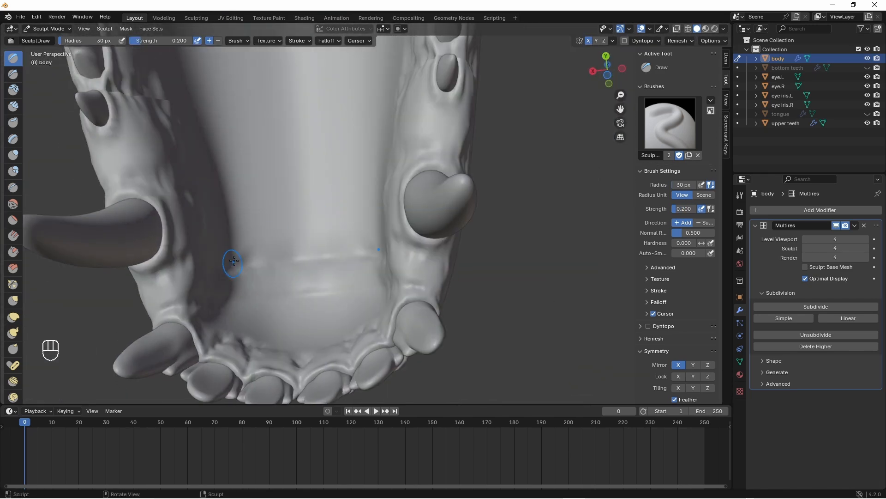
- Set the brush radius to 40 px, draw another transverse palate ridge behind the first, and smooth its ends
mouse_move(327, 235)
middle_down()
mouse_move(297, 229)
mouse_move(299, 207)
middle_up()
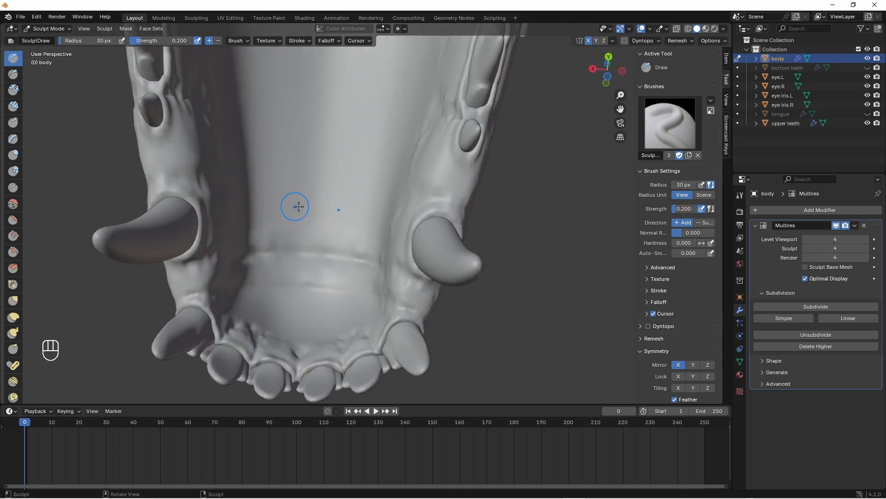
drag(99, 41, 101, 41)
drag(299, 236, 265, 243)
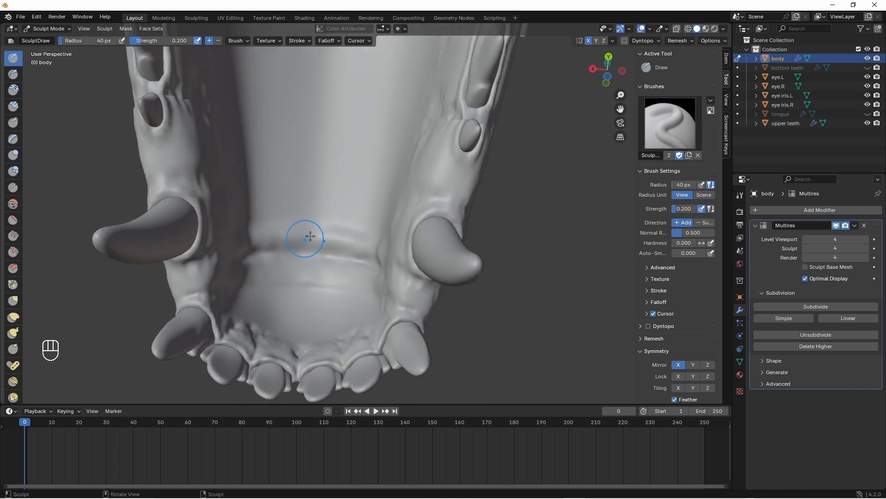
middle_drag(309, 236, 340, 243)
shift+drag(386, 265, 368, 254)
mouse_move(301, 211)
shift+mouse_down()
mouse_move(323, 222)
mouse_move(279, 214)
shift+mouse_up()
- Return from the Smooth brush to Draw and sculpt transverse ridges toward the back of the palate, softening their edges
click(13, 206)
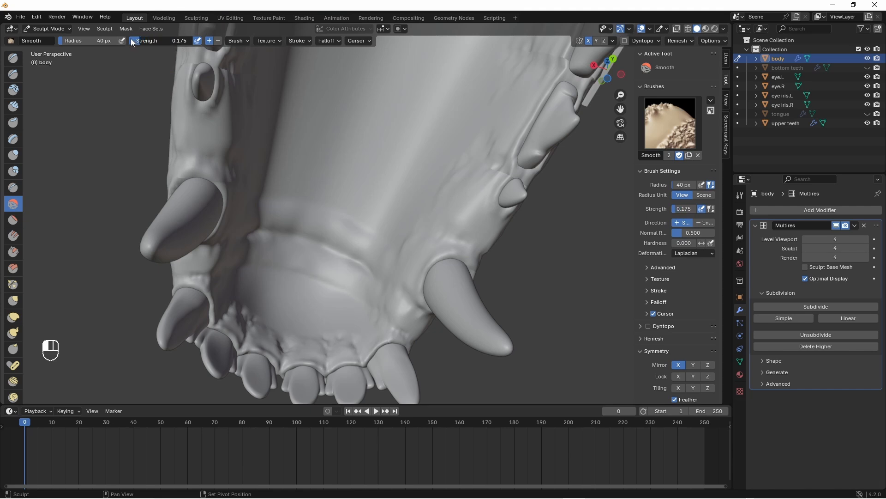
mouse_move(259, 217)
middle_down()
mouse_move(283, 241)
mouse_move(331, 210)
mouse_move(375, 210)
middle_up()
key(x)
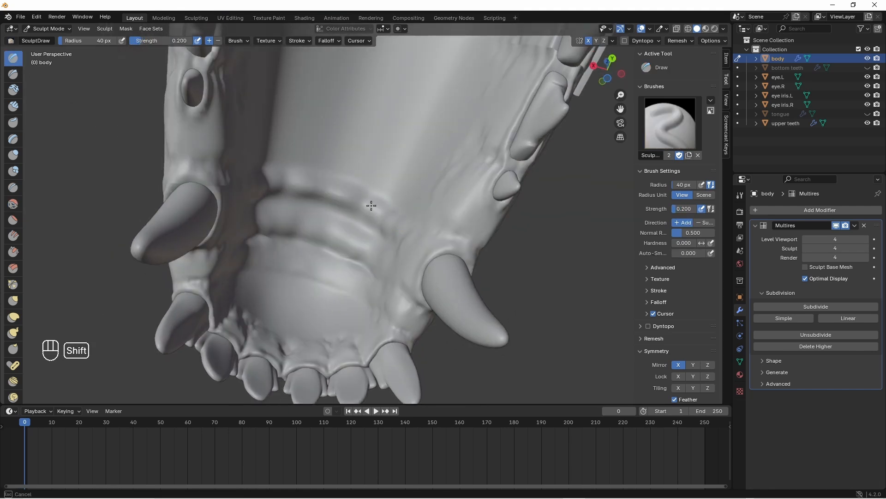
shift+drag(371, 206, 393, 232)
middle_drag(300, 173, 331, 194)
middle_drag(398, 246, 337, 207)
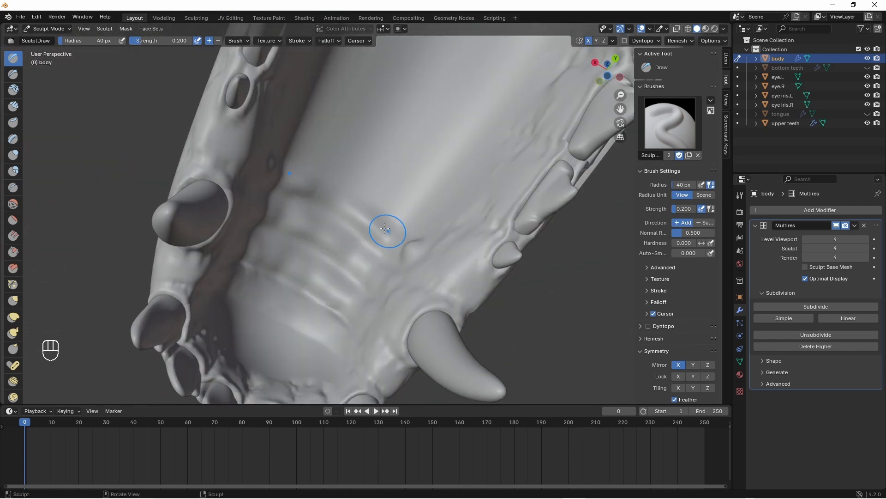
middle_drag(386, 228, 409, 249)
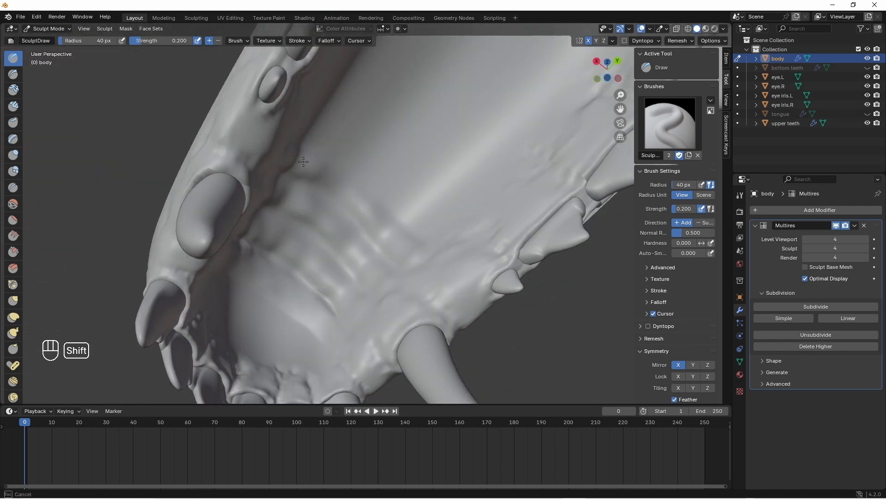
shift+drag(303, 161, 324, 185)
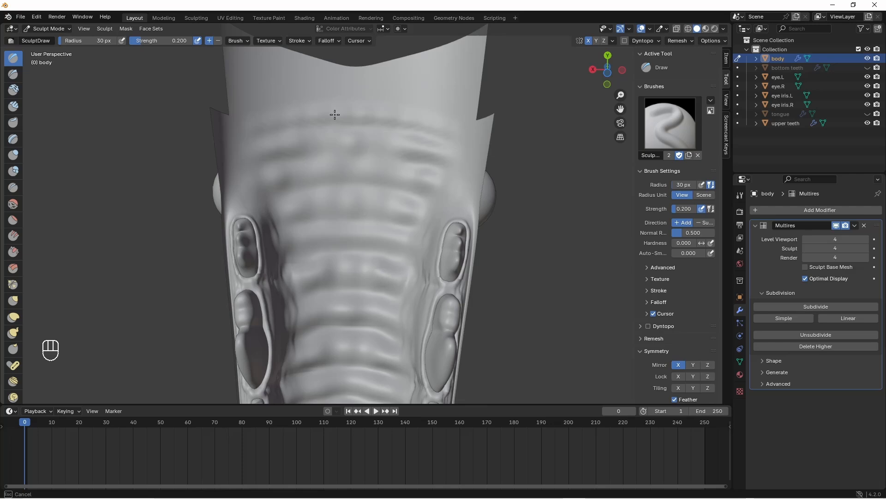
shift+drag(335, 114, 387, 121)
- Set the Smooth brush strength to 1 and switch back to the Draw brush
middle_drag(377, 203, 341, 184)
scroll(389, 184, down, 3)
mouse_move(342, 184)
middle_down()
mouse_move(327, 145)
mouse_move(358, 227)
mouse_move(317, 227)
middle_up()
scroll(358, 227, up, 5)
click(13, 204)
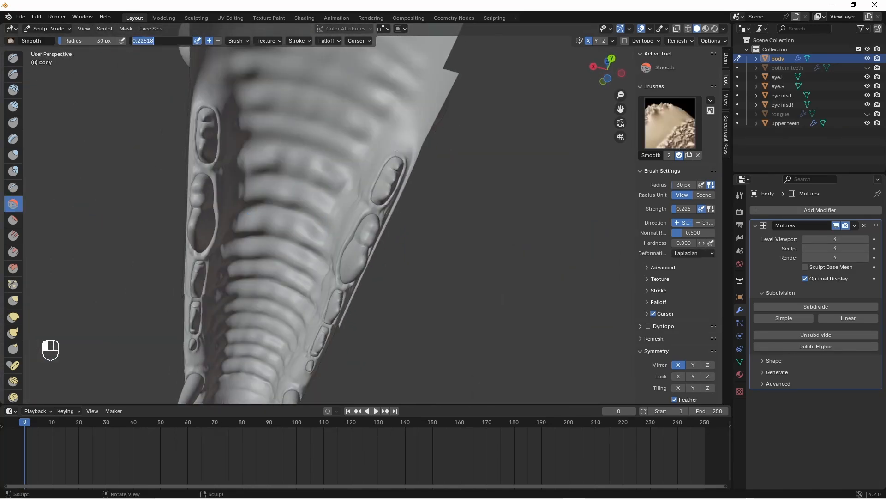
text(1)
key(Return)
middle_drag(356, 198, 365, 183)
click(13, 58)
- Smooth the palate ridges between the upper molars
middle_drag(230, 202, 245, 192)
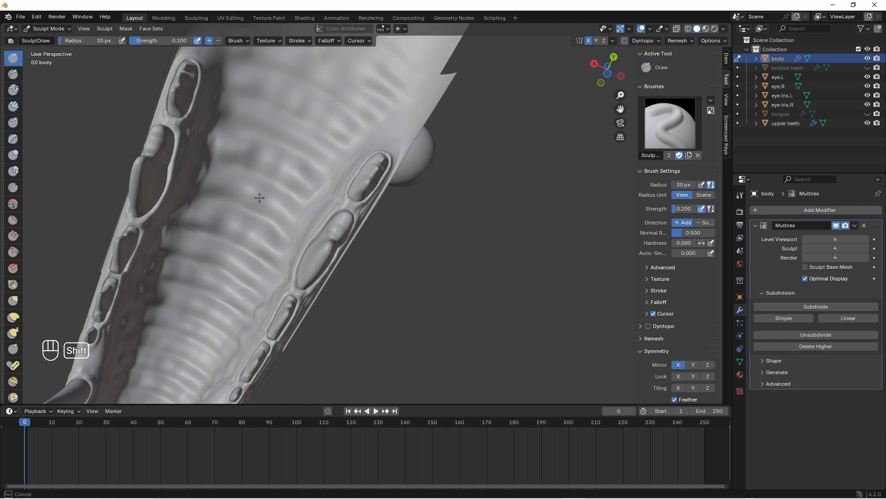
scroll(262, 212, down, 4)
mouse_move(259, 156)
middle_down()
mouse_move(261, 212)
mouse_move(273, 198)
mouse_move(259, 222)
middle_up()
scroll(261, 212, up, 4)
shift+drag(273, 247, 244, 232)
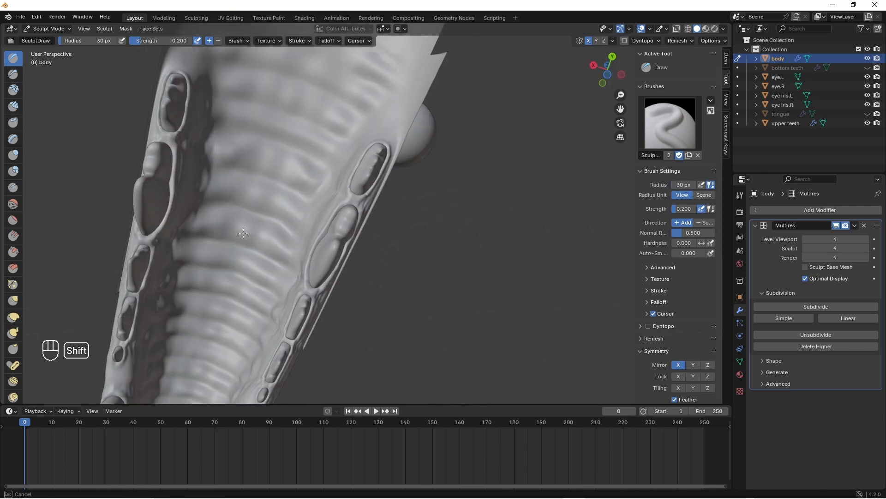
middle_drag(279, 250, 259, 240)
shift+drag(250, 254, 234, 261)
- Smooth the ridges and their ends along the front half of the palate
mouse_move(234, 260)
middle_down()
mouse_move(303, 239)
mouse_move(260, 213)
mouse_move(251, 164)
mouse_move(257, 192)
mouse_move(273, 203)
middle_up()
scroll(258, 192, down, 3)
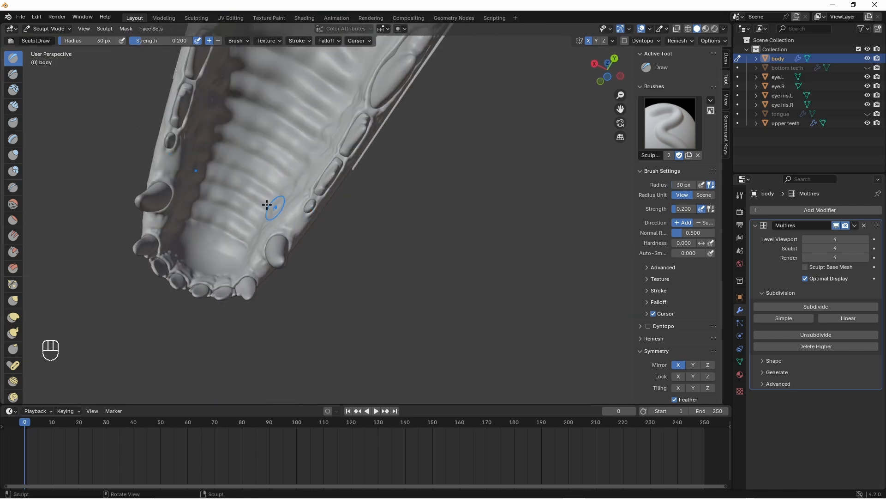
scroll(273, 204, up, 2)
shift+drag(196, 170, 233, 165)
middle_drag(164, 240, 207, 251)
middle_drag(176, 222, 174, 240)
ctrl+middle_drag(173, 240, 167, 167)
- Set the Draw brush radius to 45 px, then build up and smooth the palate surface just behind the front teeth
middle_drag(272, 178, 218, 179)
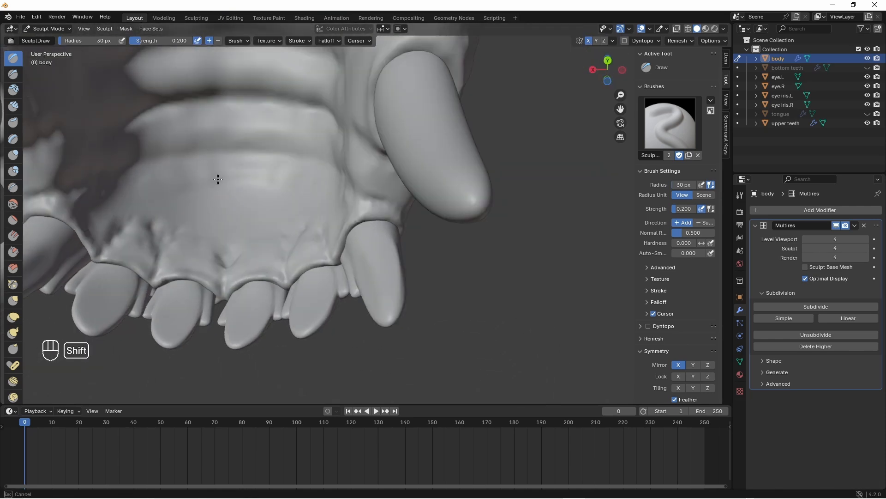
drag(88, 42, 90, 41)
middle_drag(180, 184, 187, 193)
scroll(252, 166, down, 3)
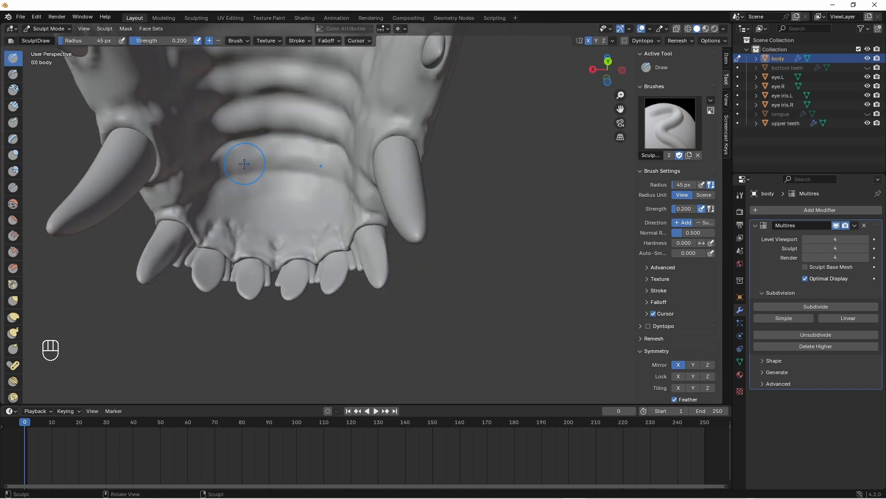
scroll(251, 167, up, 2)
mouse_move(248, 174)
mouse_down()
mouse_move(228, 172)
mouse_move(221, 198)
mouse_up()
shift+drag(224, 204, 227, 198)
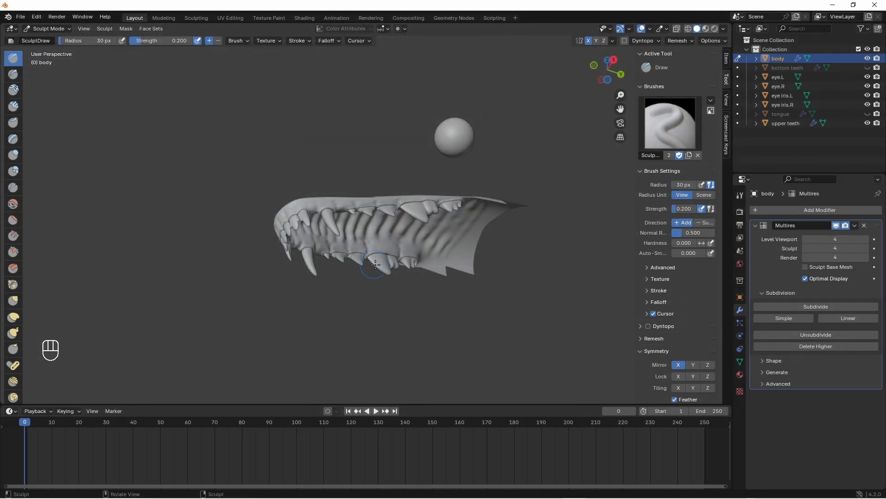
- Enter Edit Mode, reveal all hidden faces of the body, and clear the selection
key(Tab)
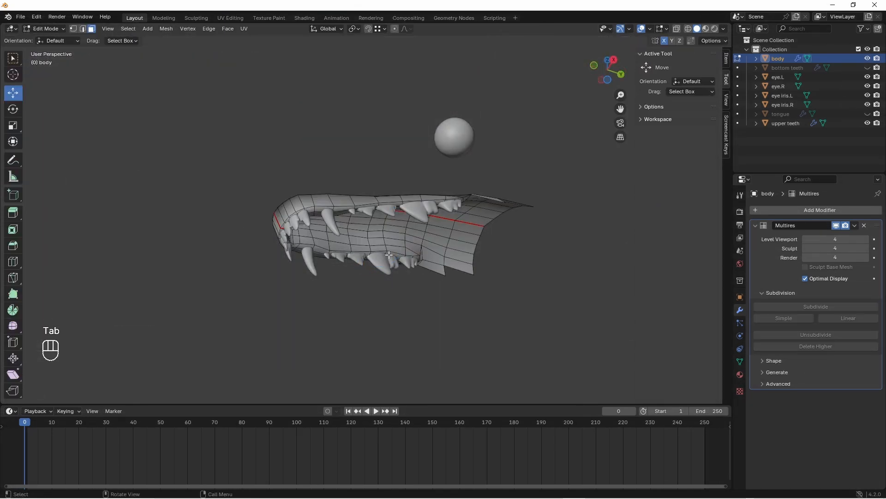
key(alt+h)
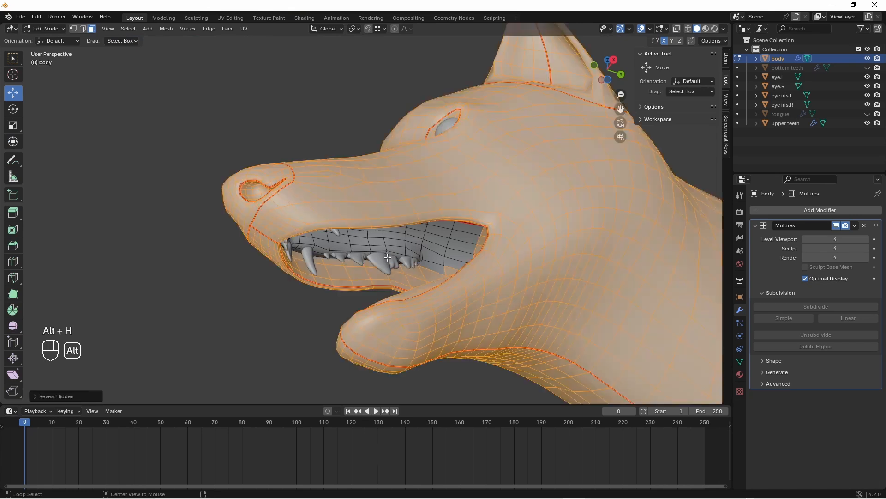
key(a)
key(a)
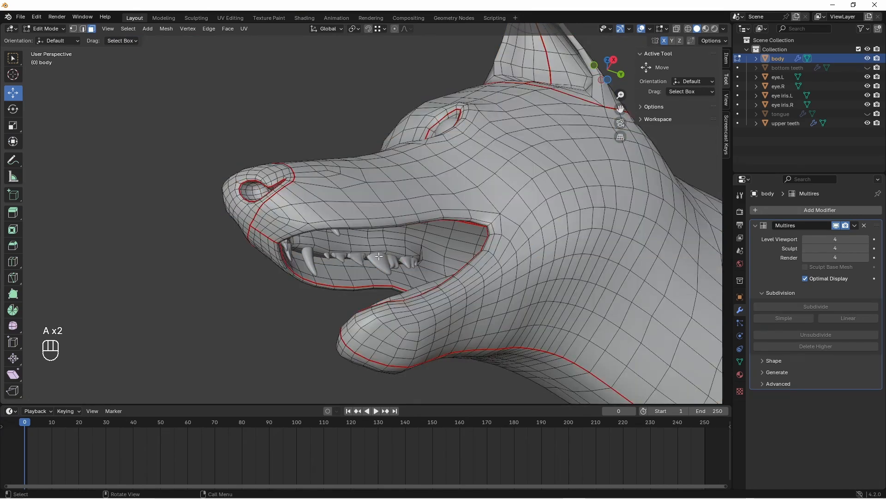
- Return to Object Mode, reveal the hidden bottom teeth and tongue, and clear the selection
click(50, 29)
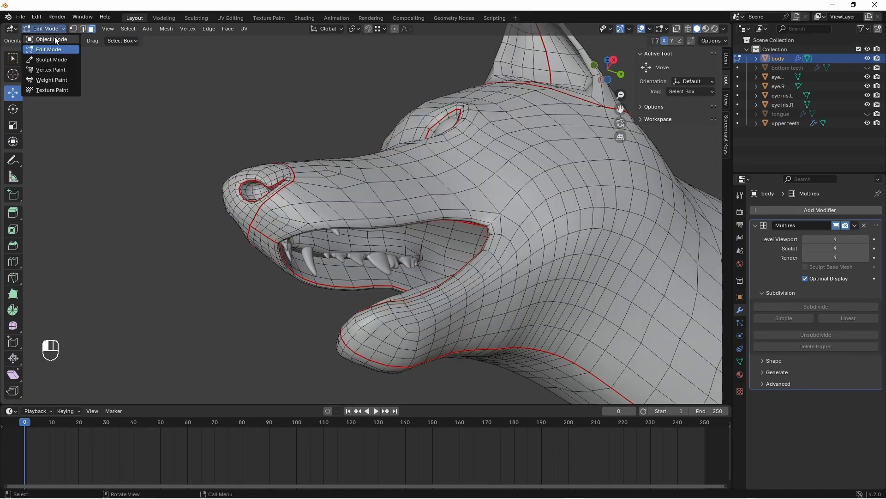
click(55, 37)
middle_drag(393, 247, 461, 291)
scroll(466, 292, up, 5)
shift+middle_drag(471, 294, 510, 310)
scroll(508, 305, down, 4)
mouse_move(480, 277)
middle_down()
mouse_move(499, 295)
mouse_move(478, 306)
mouse_move(485, 281)
middle_up()
scroll(500, 294, down, 1)
key(alt+h)
key(a)
key(a)
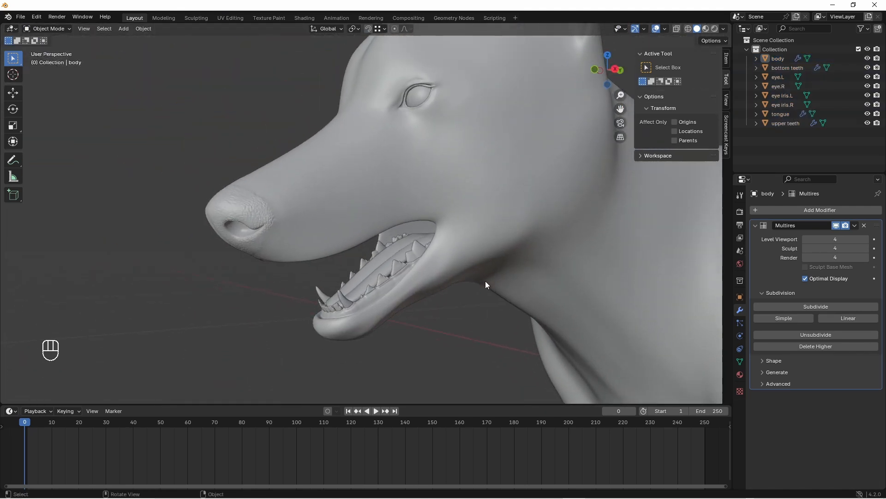
- Select the wolf's body and enter Sculpt Mode
click(508, 222)
click(65, 29)
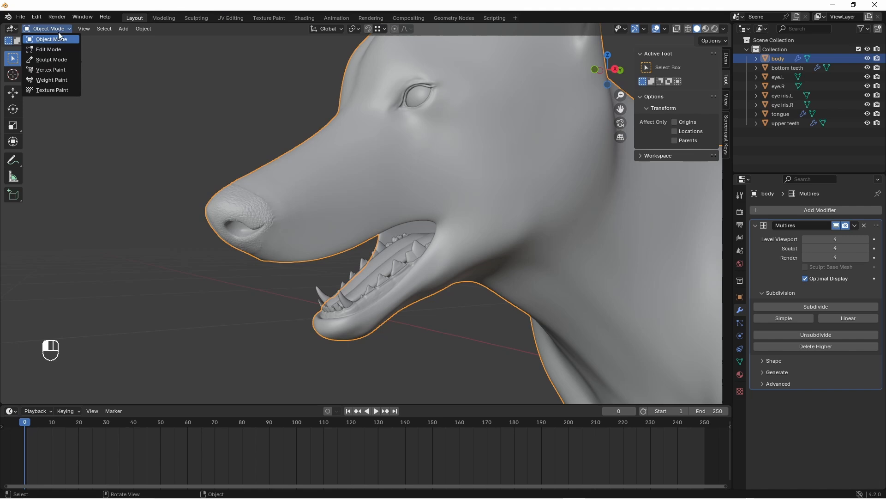
click(45, 60)
- Set the Draw brush radius to 20 px, then sculpt and smooth subtle folds along the side of the muzzle between the nose and upper lip
scroll(300, 224, up, 2)
mouse_move(301, 224)
ctrl+middle_down()
mouse_move(230, 240)
mouse_move(218, 251)
ctrl+middle_up()
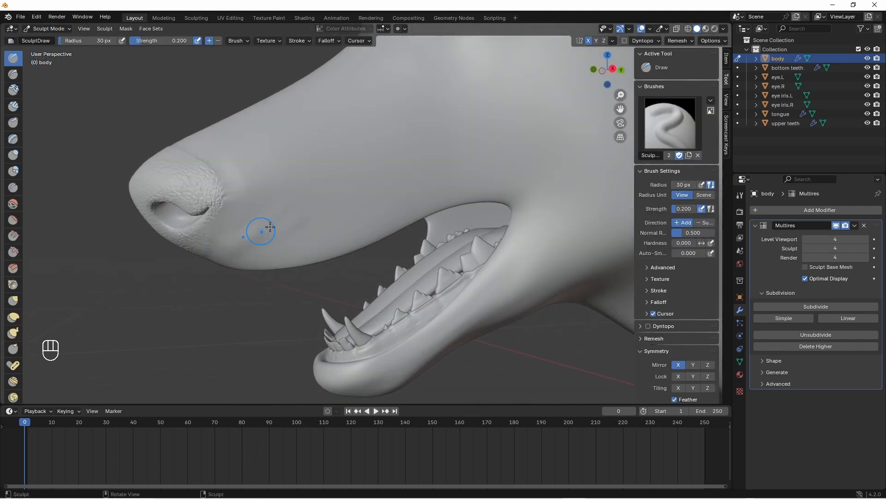
shift+drag(275, 218, 298, 210)
middle_drag(271, 251, 233, 238)
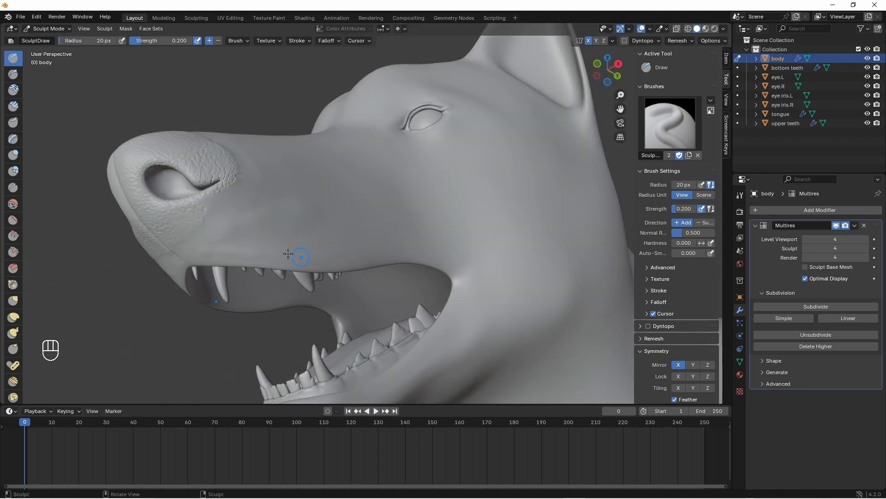
middle_drag(288, 254, 287, 259)
shift+drag(318, 250, 359, 244)
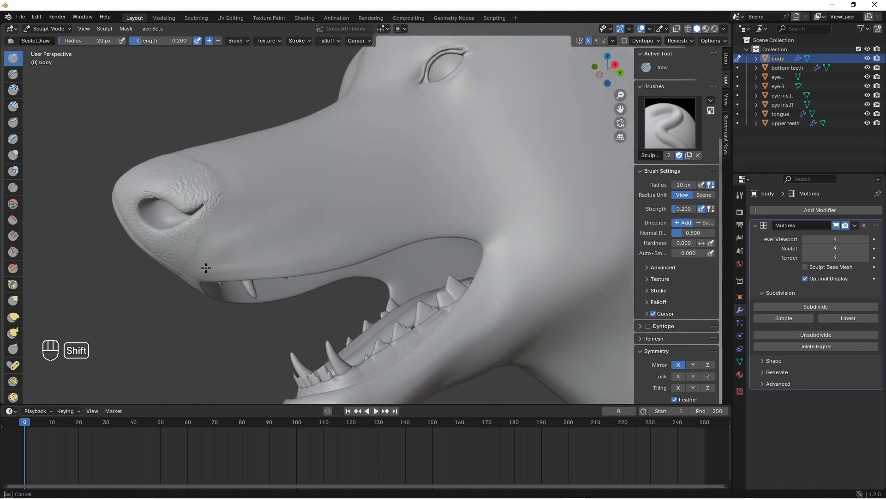
shift+drag(206, 268, 224, 260)
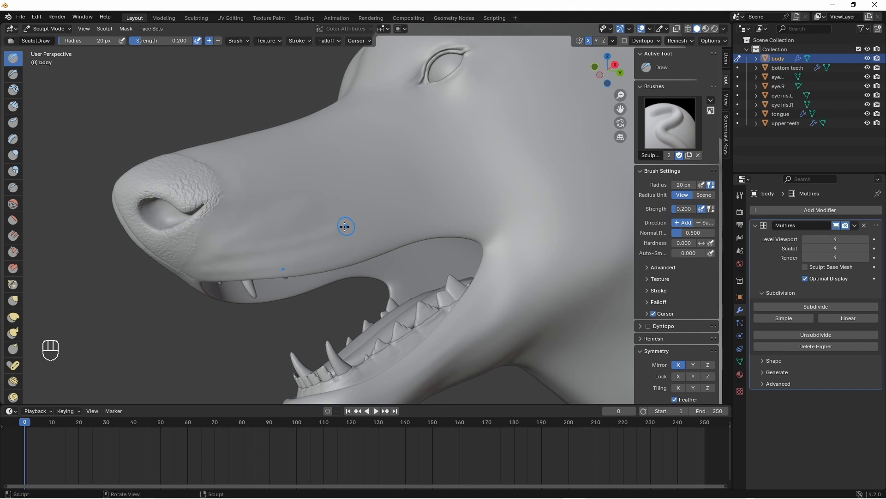
mouse_move(345, 227)
shift+mouse_down()
mouse_move(332, 219)
mouse_move(223, 259)
shift+mouse_up()
middle_drag(245, 240, 223, 260)
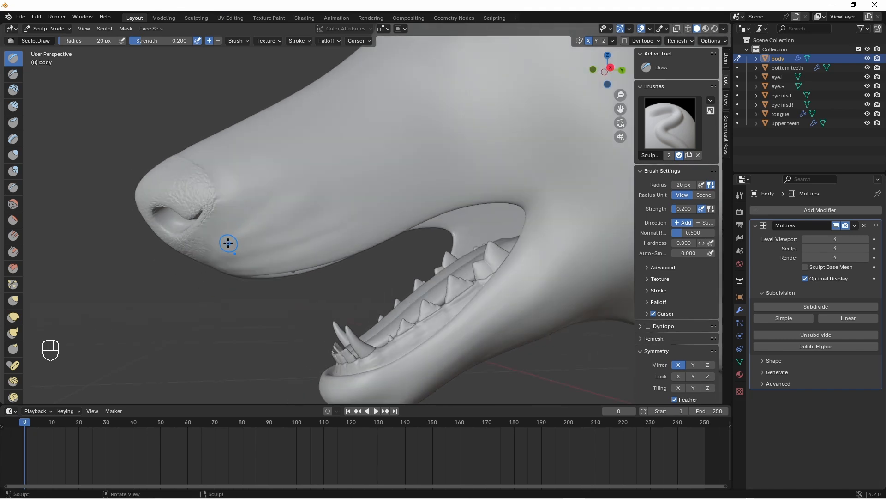
shift+drag(308, 211, 330, 199)
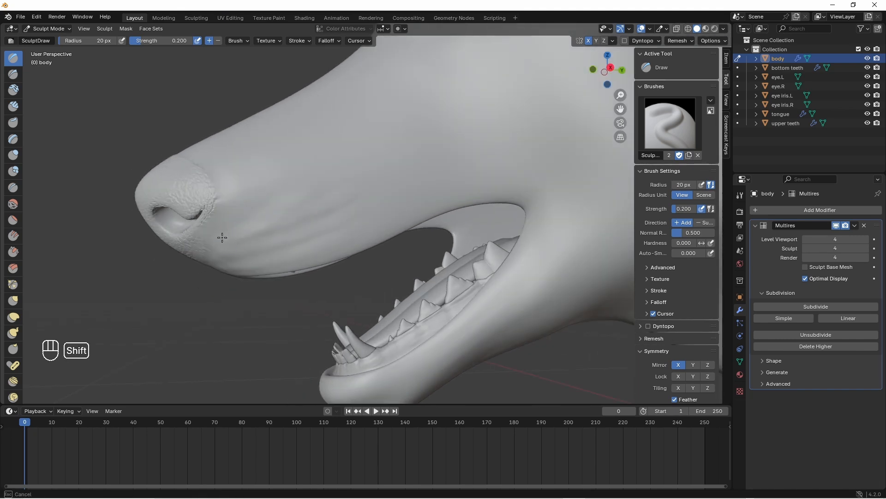
- Smooth the skin on the side of the snout just behind the nostril
shift+drag(222, 238, 257, 204)
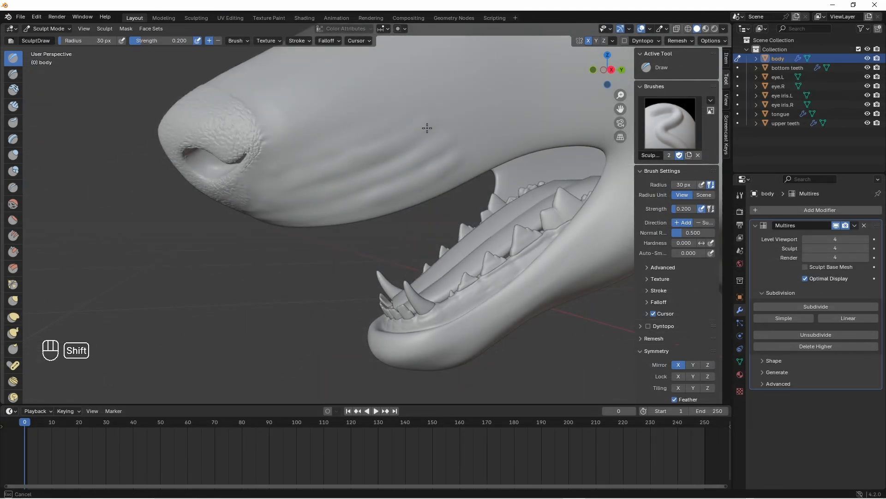
text(50)
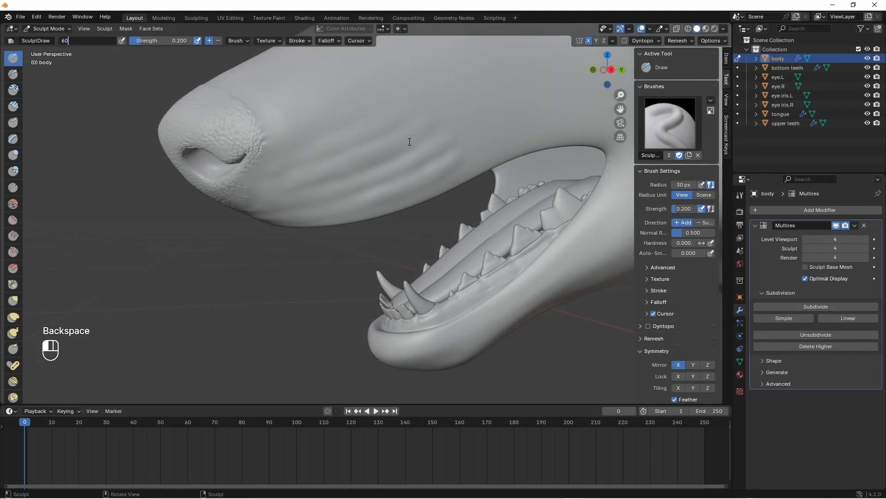
click(409, 141)
key(ctrl+z)
click(91, 42)
text(100)
click(401, 145)
key(ctrl+z)
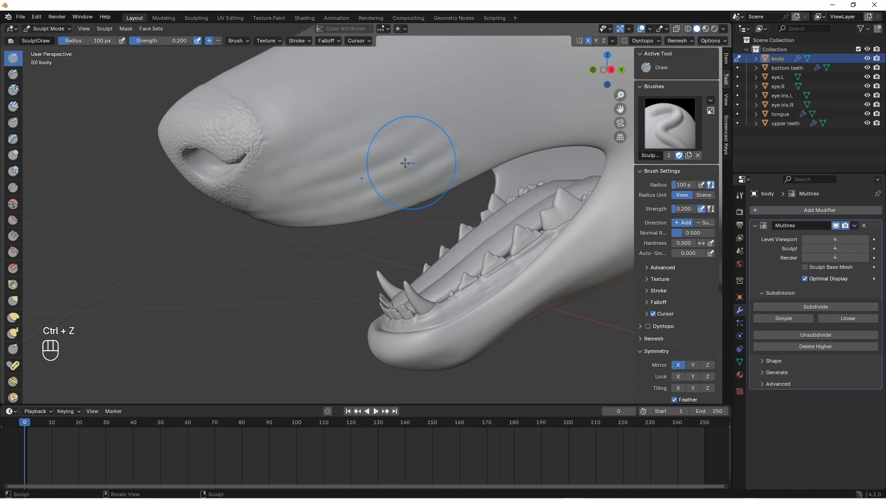
scroll(388, 154, down, 1)
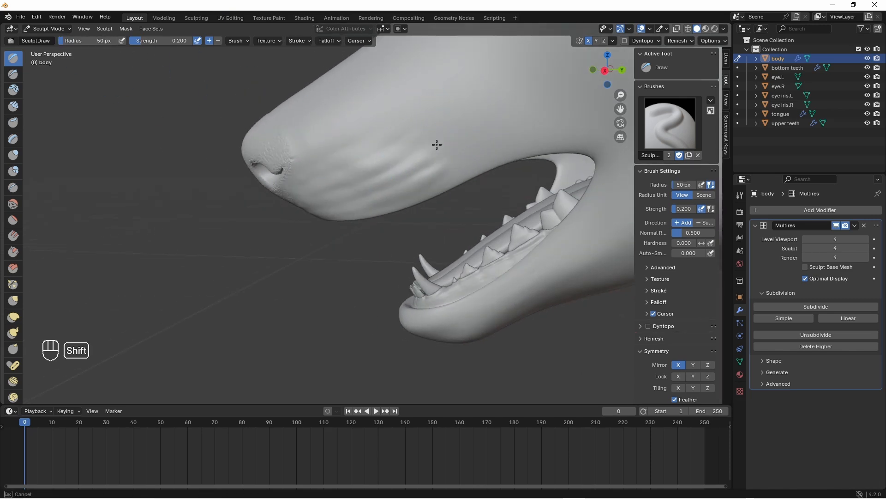
- Carve a deeper hollow inside the ear with the 50 px Draw brush and smooth its inner edge
scroll(370, 183, up, 2)
mouse_move(370, 184)
middle_down()
mouse_move(413, 166)
mouse_move(408, 95)
mouse_move(433, 152)
mouse_move(402, 130)
mouse_move(425, 171)
mouse_move(471, 154)
mouse_move(421, 180)
mouse_move(405, 155)
mouse_move(435, 154)
mouse_move(376, 198)
mouse_move(305, 222)
mouse_move(267, 258)
mouse_move(274, 149)
middle_up()
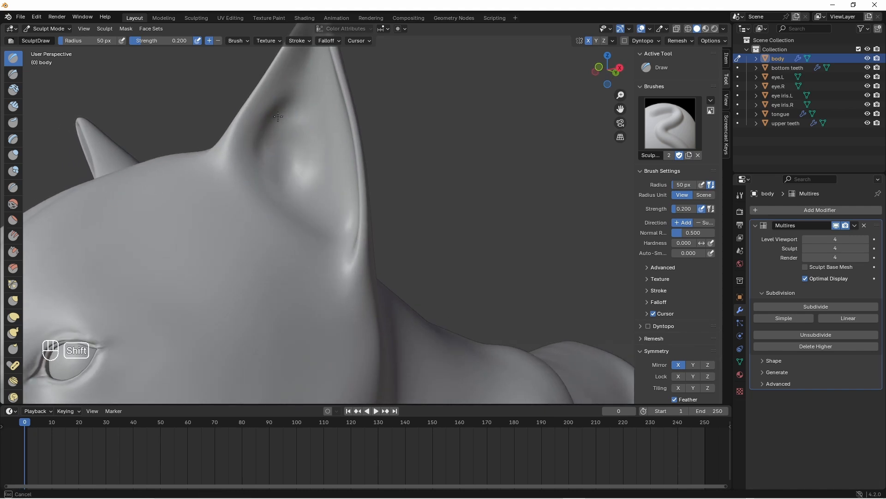
mouse_move(304, 147)
ctrl+mouse_down()
mouse_move(297, 99)
mouse_move(261, 128)
ctrl+mouse_up()
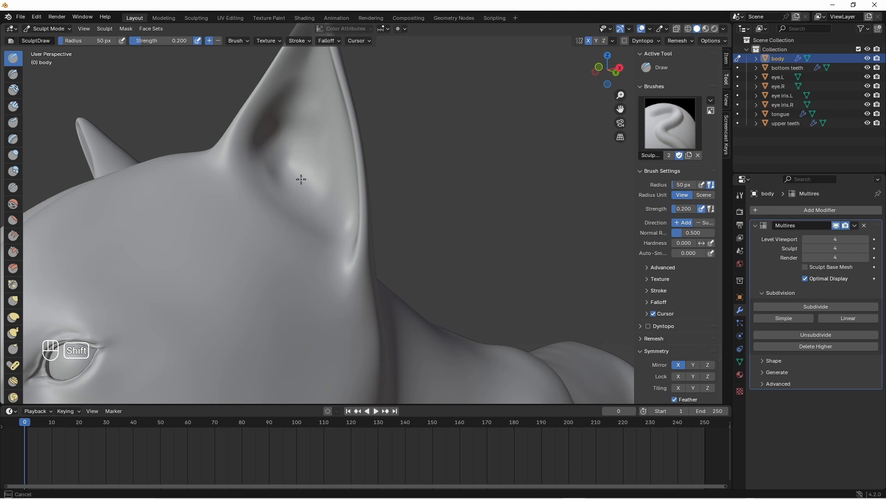
shift+middle_drag(301, 179, 293, 139)
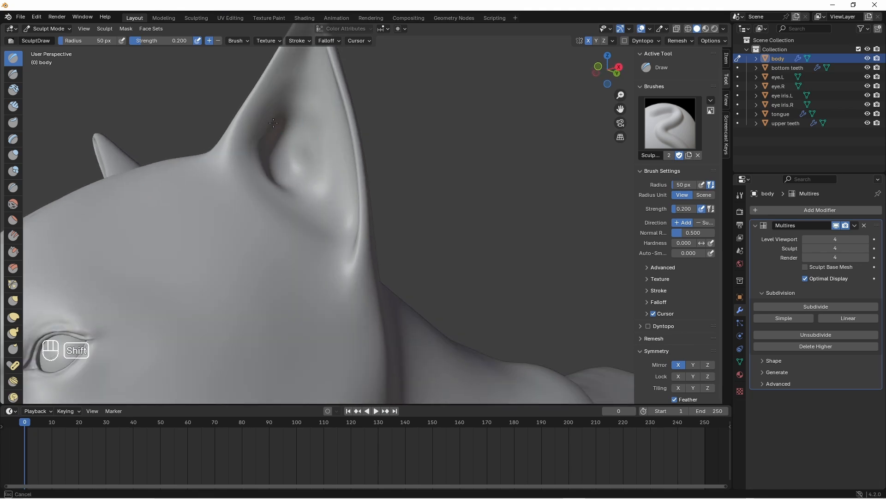
shift+drag(266, 157, 280, 181)
- Deepen the lower part of the ear opening with several inward Draw strokes
mouse_move(286, 169)
middle_down()
mouse_move(331, 175)
mouse_move(293, 176)
middle_up()
mouse_move(296, 174)
ctrl+mouse_down()
mouse_move(304, 181)
mouse_move(287, 169)
ctrl+mouse_up()
middle_drag(290, 152, 281, 182)
ctrl+drag(281, 176, 262, 181)
mouse_move(262, 178)
middle_down()
mouse_move(303, 151)
mouse_move(265, 181)
middle_up()
ctrl+drag(265, 181, 272, 198)
mouse_move(272, 198)
middle_down()
mouse_move(342, 189)
mouse_move(332, 206)
mouse_move(327, 169)
middle_up()
- Set the brush radius to 25 px and carve a row of cross grooves along the inner ear up toward its tip
scroll(341, 189, down, 5)
scroll(319, 191, up, 5)
drag(91, 41, 88, 40)
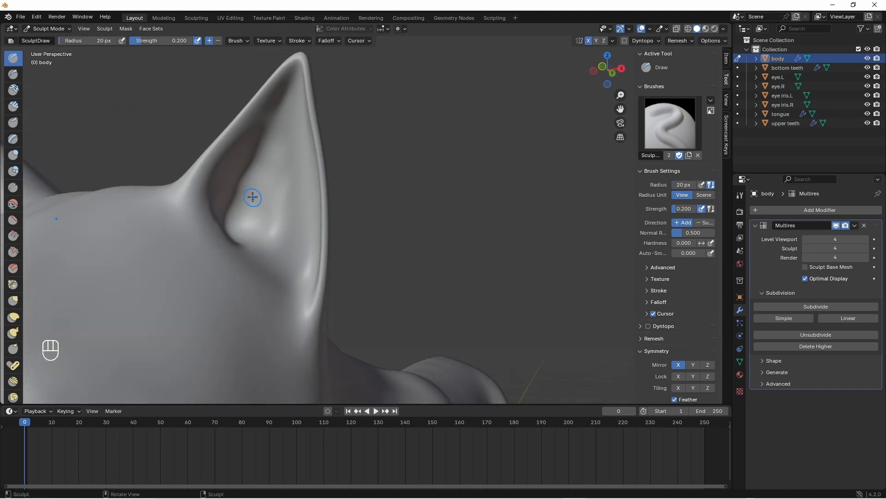
text(25)
key(Return)
middle_drag(263, 204, 255, 215)
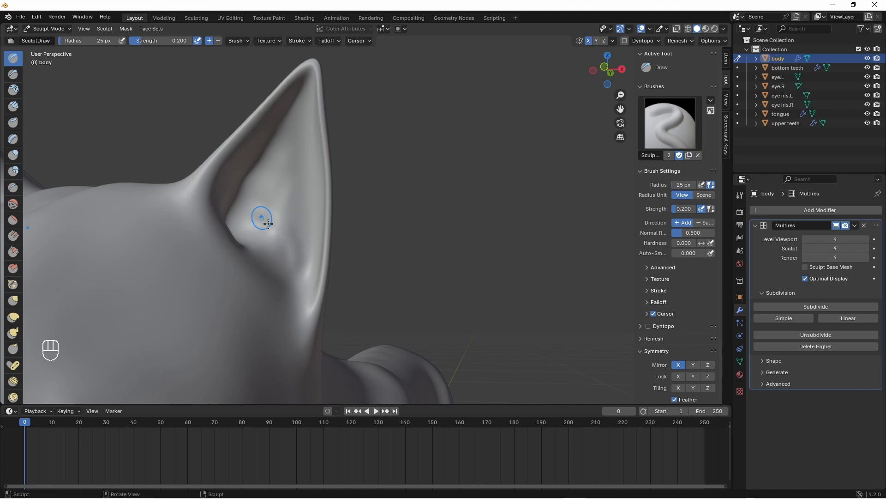
ctrl+drag(266, 221, 299, 255)
ctrl+drag(268, 205, 307, 245)
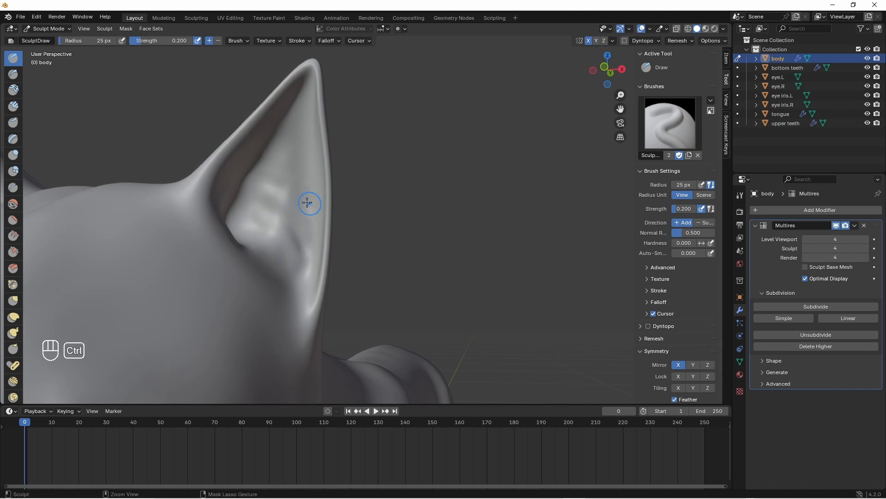
mouse_move(308, 203)
middle_down()
mouse_move(252, 198)
mouse_move(301, 197)
middle_up()
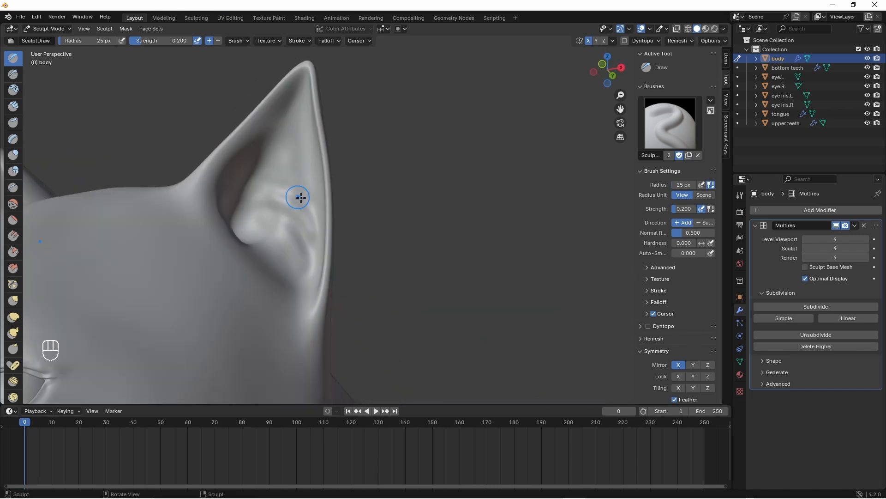
mouse_move(301, 198)
ctrl+mouse_down()
mouse_move(317, 198)
mouse_move(283, 158)
mouse_move(294, 122)
ctrl+mouse_up()
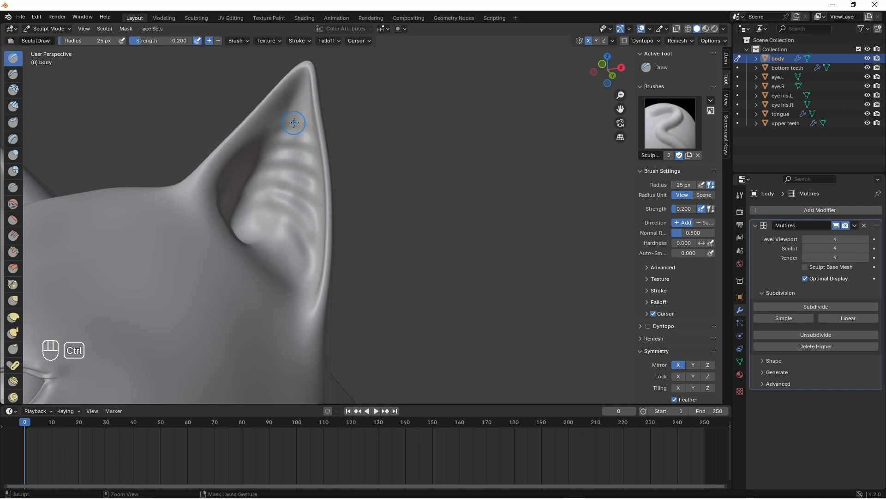
- Smooth the base of the ear where it meets the head, raising the brush radius to 40 px
middle_drag(300, 76, 216, 230)
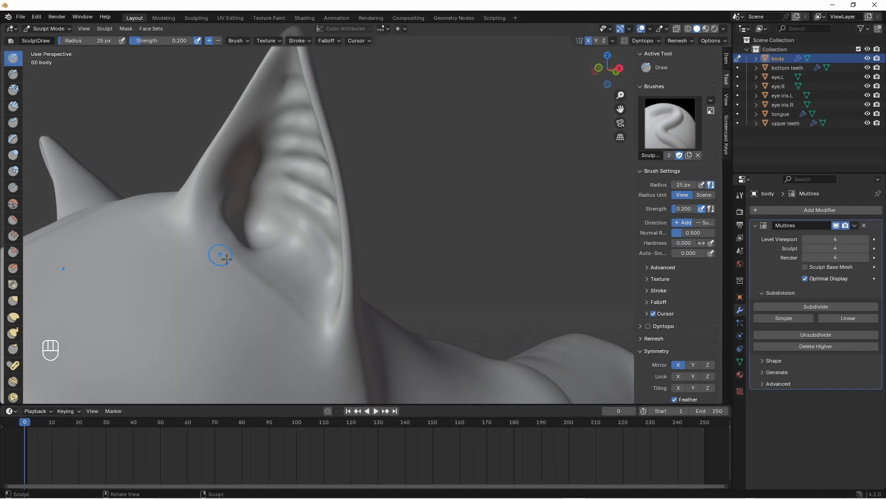
shift+drag(226, 259, 283, 314)
shift+drag(207, 238, 203, 231)
middle_drag(221, 261, 214, 251)
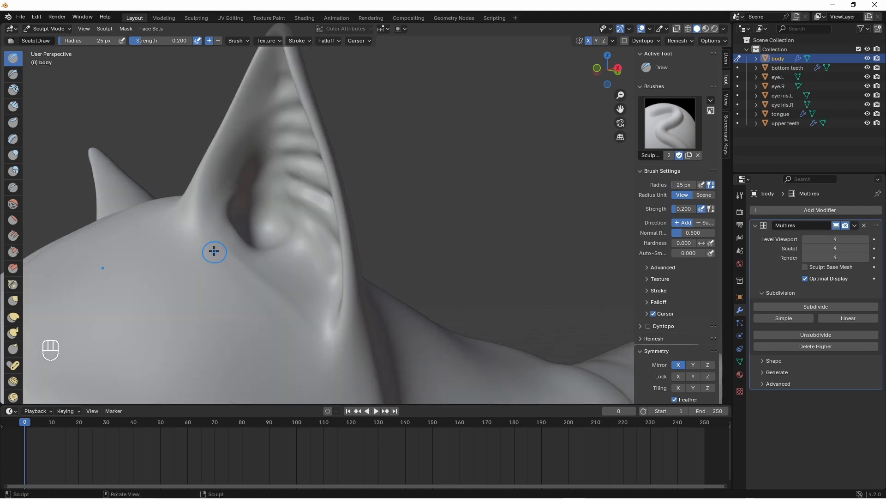
text(40)
key(Return)
shift+drag(266, 296, 293, 331)
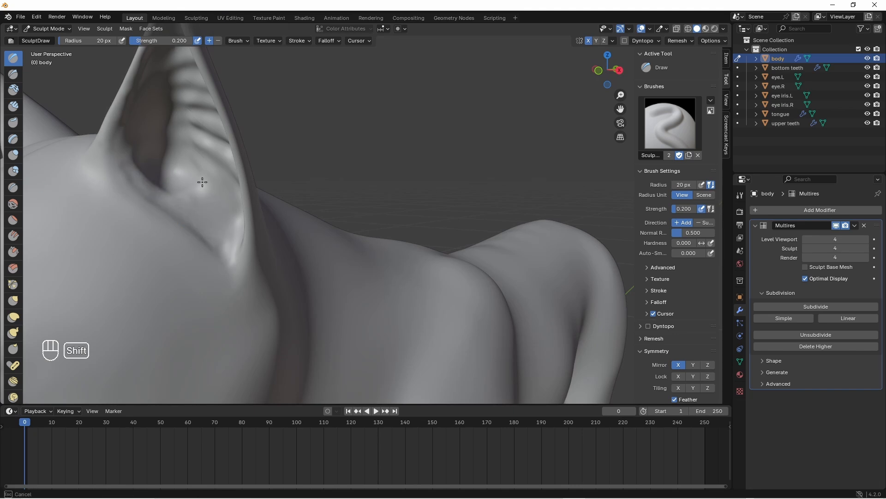
- Undo the last stroke, carve a center furrow from the forehead to the snout bridge with a 10 px brush, and smooth it
scroll(208, 217, down, 8)
mouse_move(200, 228)
middle_down()
mouse_move(239, 236)
mouse_move(214, 185)
middle_up()
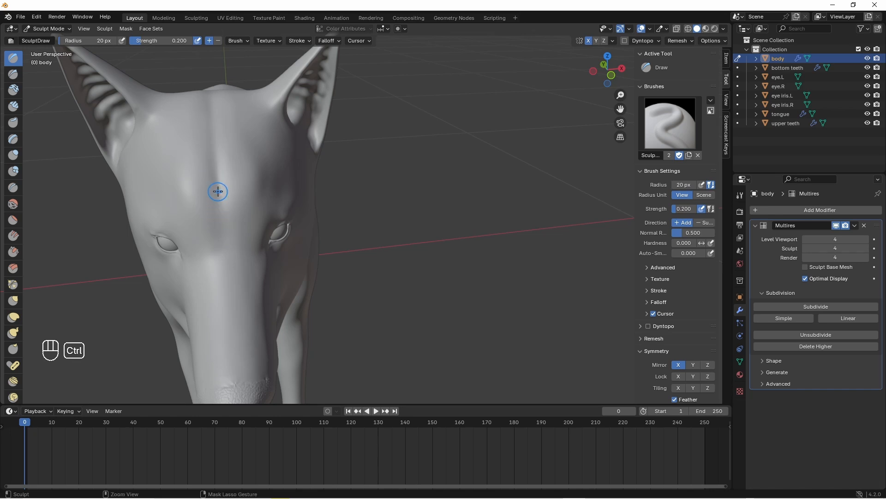
key(Return)
key(ctrl+z)
middle_drag(223, 257, 232, 281)
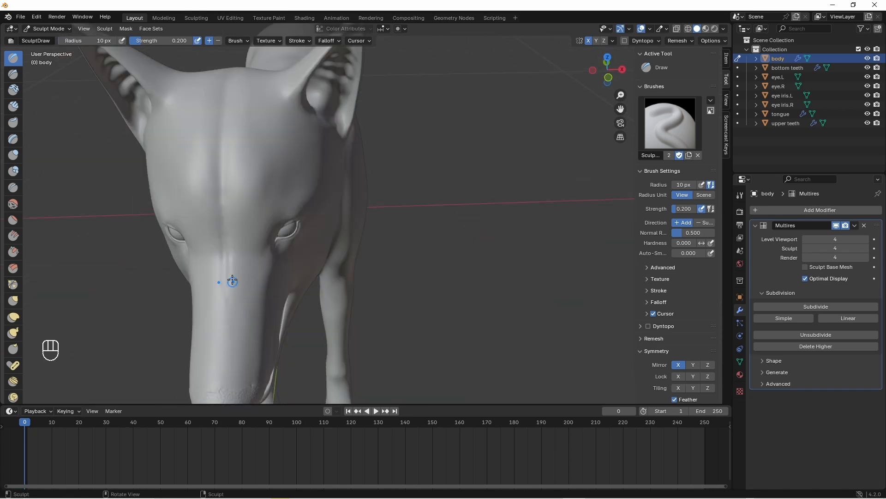
mouse_move(229, 325)
ctrl+middle_down()
mouse_move(188, 202)
mouse_move(228, 227)
ctrl+middle_up()
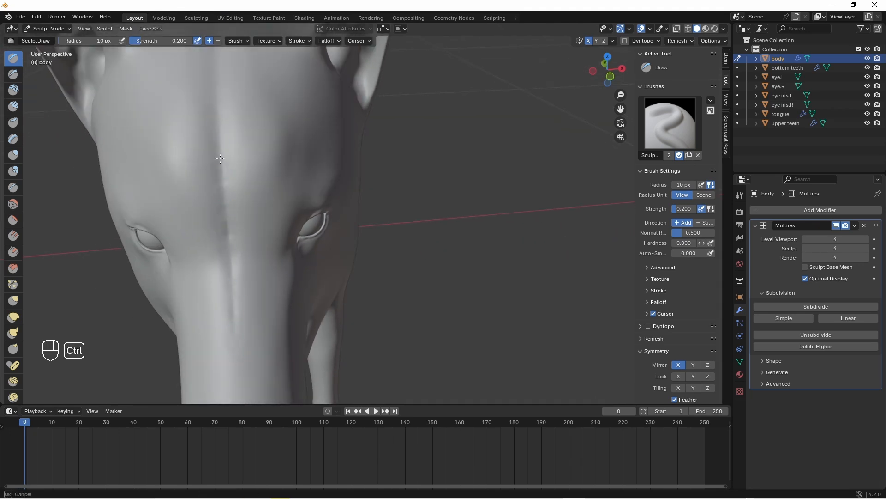
shift+drag(231, 257, 237, 336)
mouse_move(236, 336)
middle_down()
mouse_move(218, 318)
mouse_move(239, 300)
mouse_move(252, 332)
middle_up()
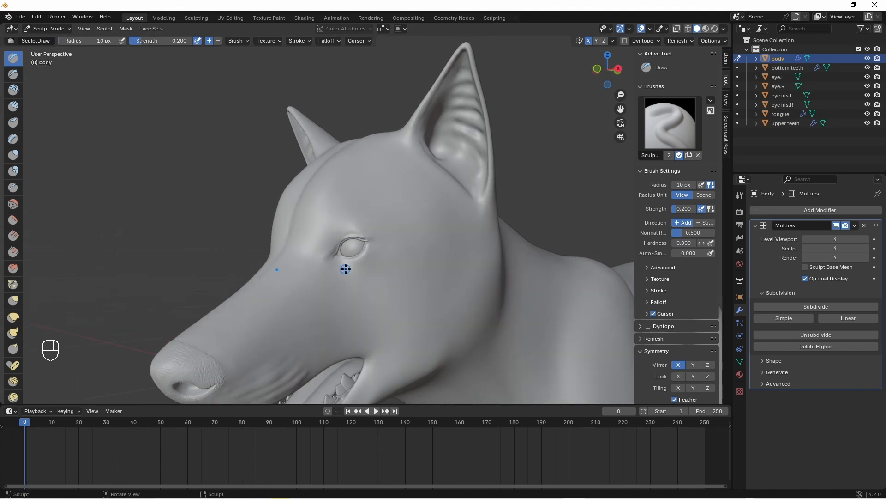
- Set the brush radius to 30 px and smooth the cheek area below the eye
mouse_move(344, 267)
middle_down()
mouse_move(354, 282)
mouse_move(362, 270)
middle_up()
shift+middle_drag(362, 271, 366, 233)
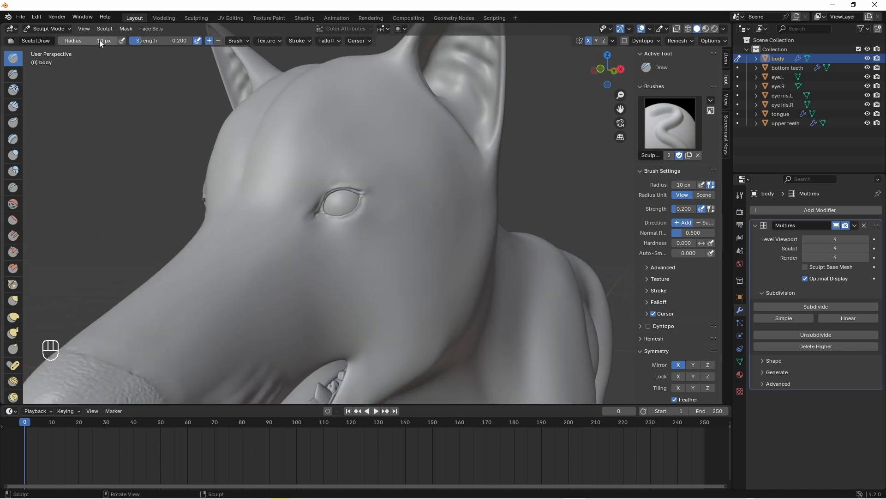
drag(103, 42, 105, 42)
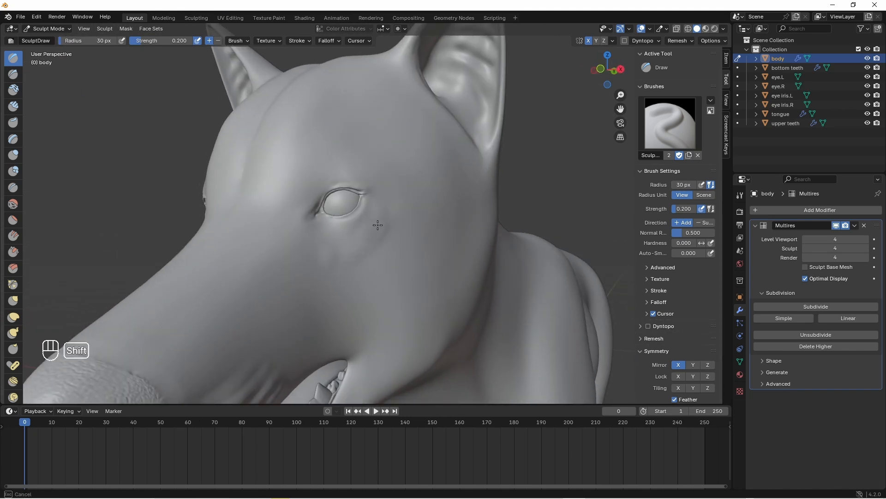
mouse_move(336, 267)
shift+mouse_down()
mouse_move(382, 214)
mouse_move(359, 259)
shift+mouse_up()
- Carve a curved crease from behind the eye down around the cheek and smooth it, using a smaller brush radius
drag(99, 41, 96, 41)
mouse_move(395, 226)
ctrl+mouse_down()
mouse_move(386, 263)
mouse_move(353, 280)
ctrl+mouse_up()
middle_drag(353, 281, 326, 279)
mouse_move(399, 217)
shift+mouse_down()
mouse_move(375, 286)
mouse_move(410, 248)
shift+mouse_up()
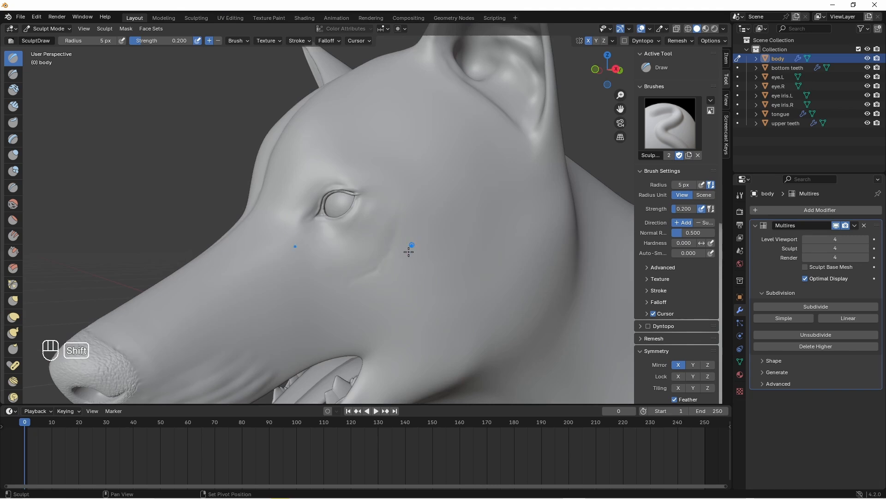
- Draw a short stroke behind the eye crease and set the brush radius to 40 px
middle_drag(410, 248, 373, 227)
scroll(373, 226, up, 3)
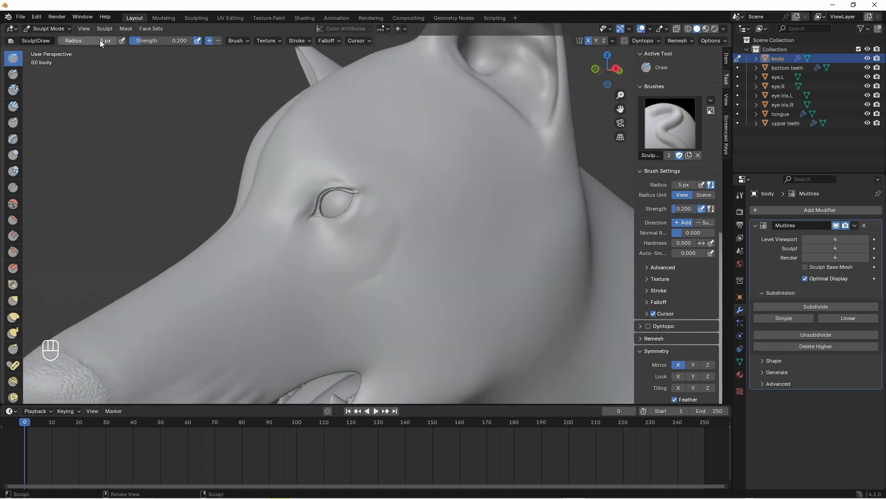
drag(103, 41, 106, 41)
mouse_move(393, 207)
mouse_down()
mouse_move(350, 281)
mouse_move(322, 278)
mouse_move(388, 240)
mouse_move(320, 277)
mouse_move(359, 246)
mouse_move(388, 186)
mouse_move(387, 222)
mouse_up()
click(103, 41)
text(40)
key(Return)
- Set the brush radius to 25 px and draw a fold from behind the eye down toward the corner of the mouth
click(101, 41)
text(25)
key(Return)
middle_drag(376, 258, 370, 239)
drag(372, 236, 340, 307)
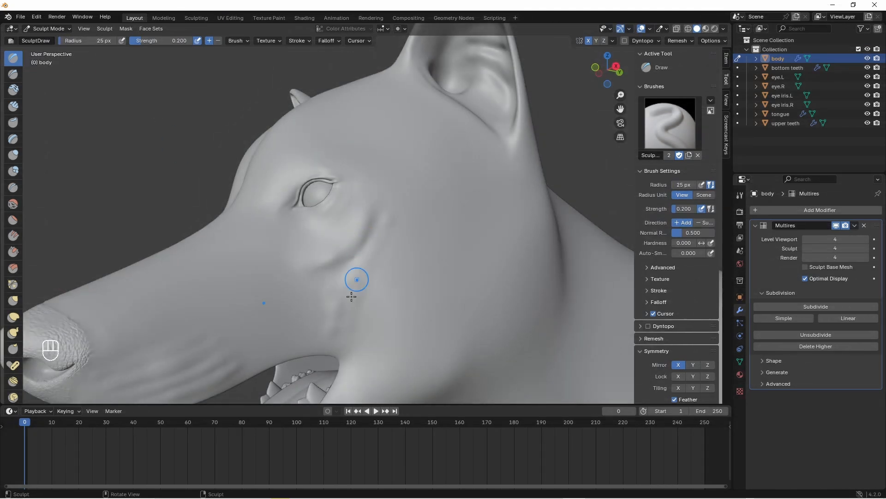
- Smooth the cheek fold toward the mouth corner and add a short stroke on the side of the head behind it
shift+drag(386, 247, 360, 283)
mouse_move(400, 221)
shift+mouse_down()
mouse_move(342, 301)
mouse_move(355, 302)
shift+mouse_up()
drag(422, 235, 424, 241)
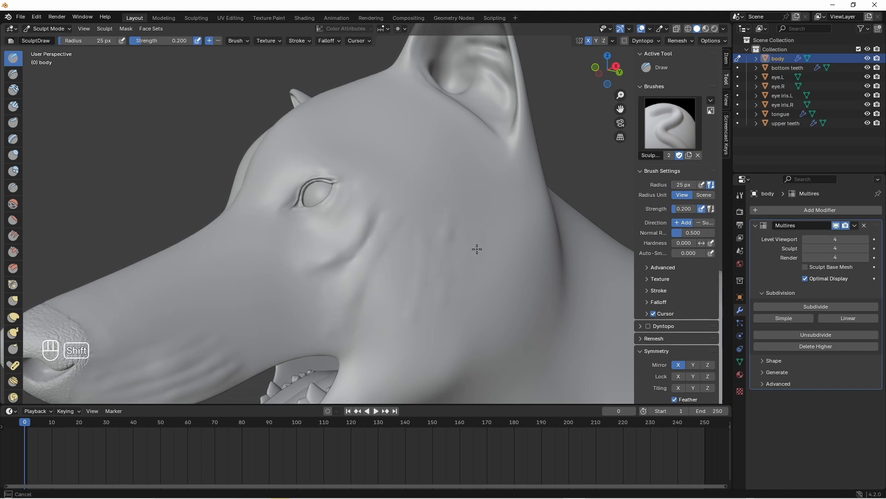
- Set the brush radius to 10 px and dab the skin at the corner of the mouth
shift+middle_drag(406, 312, 401, 208)
middle_drag(401, 208, 376, 227)
ctrl+middle_drag(376, 226, 374, 214)
click(88, 40)
text(5)
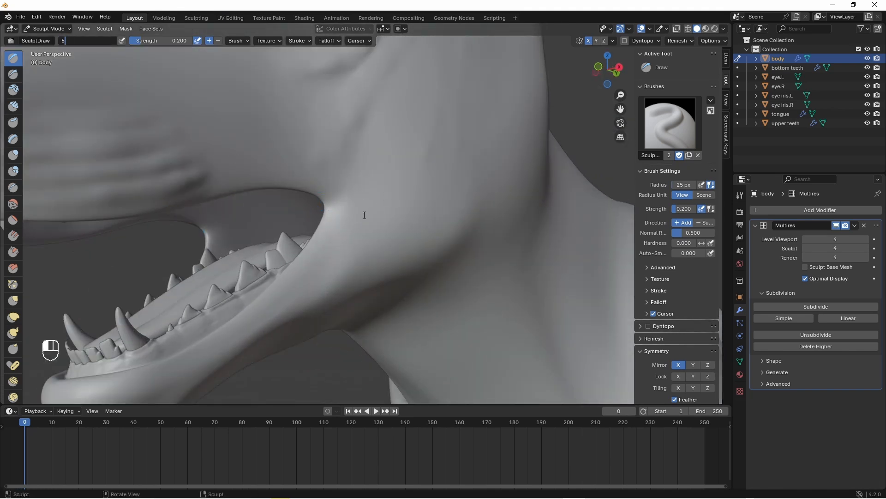
key(BackSpace)
text(10)
key(Return)
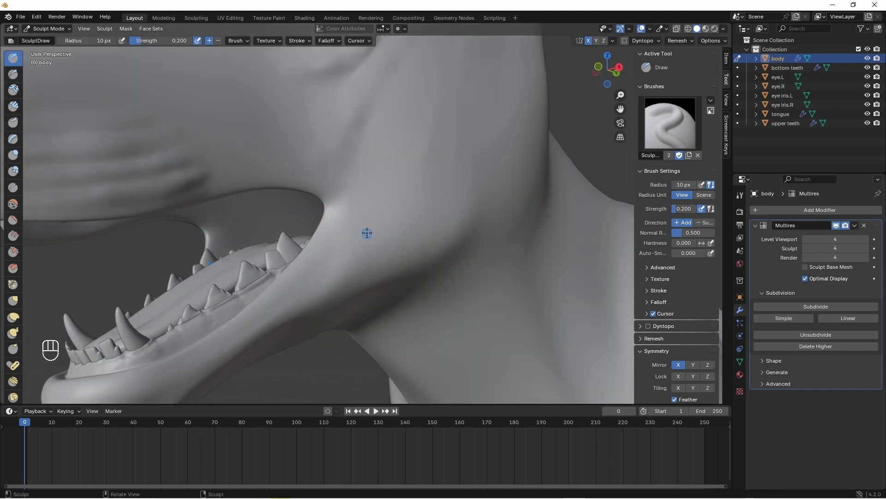
click(334, 199)
- Draw wrinkle strokes along the rear upper lip with a 15 px brush radius
mouse_move(334, 198)
shift+middle_down()
mouse_move(318, 187)
mouse_move(351, 213)
shift+middle_up()
scroll(347, 182, down, 2)
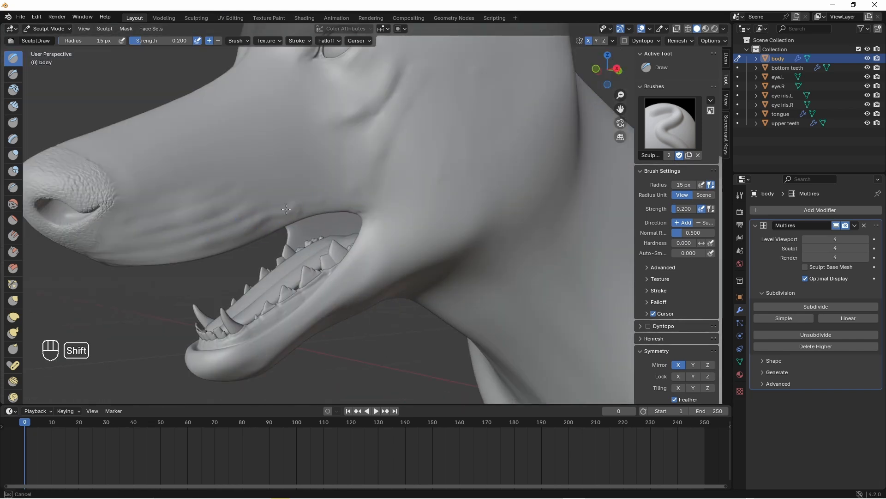
drag(281, 211, 321, 187)
drag(268, 182, 326, 194)
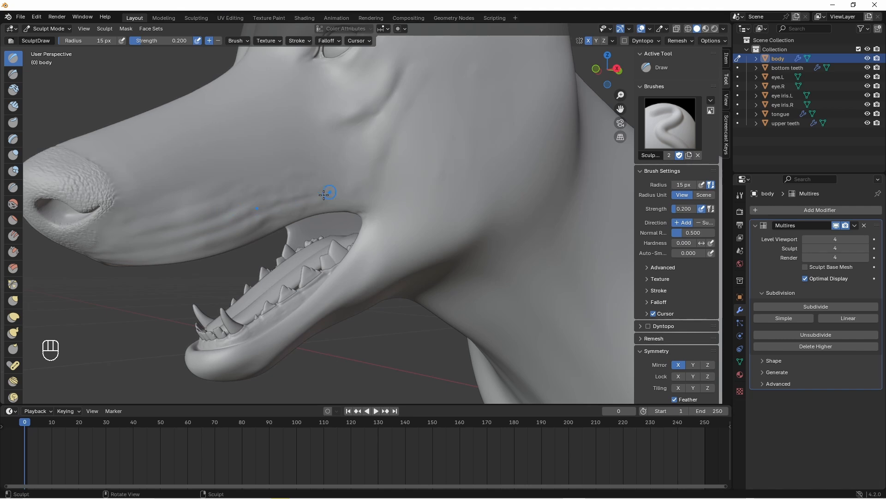
- Smooth the lower lip and side of the jaw from the mouth corner forward with the 15 px brush
middle_drag(327, 194, 326, 187)
scroll(333, 227, up, 5)
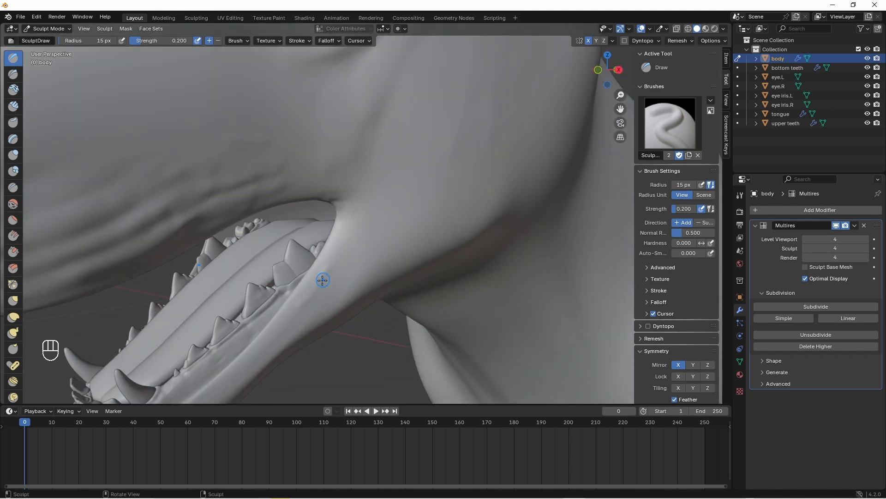
shift+drag(323, 279, 296, 323)
shift+drag(323, 285, 316, 300)
middle_drag(317, 301, 294, 260)
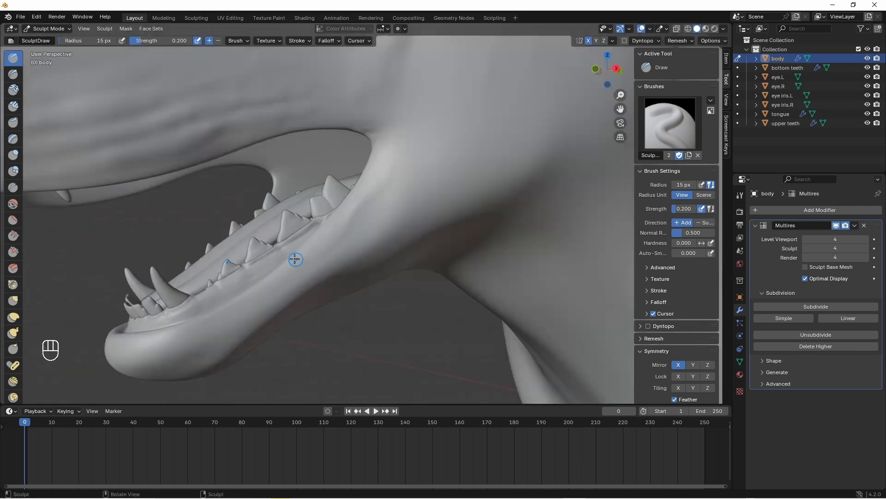
mouse_move(280, 296)
shift+mouse_down()
mouse_move(287, 293)
mouse_move(272, 286)
shift+mouse_up()
- Draw strokes across the front of the lower lip and chin and smooth them
mouse_move(273, 286)
middle_down()
mouse_move(297, 224)
mouse_move(291, 280)
mouse_move(317, 237)
mouse_move(286, 305)
middle_up()
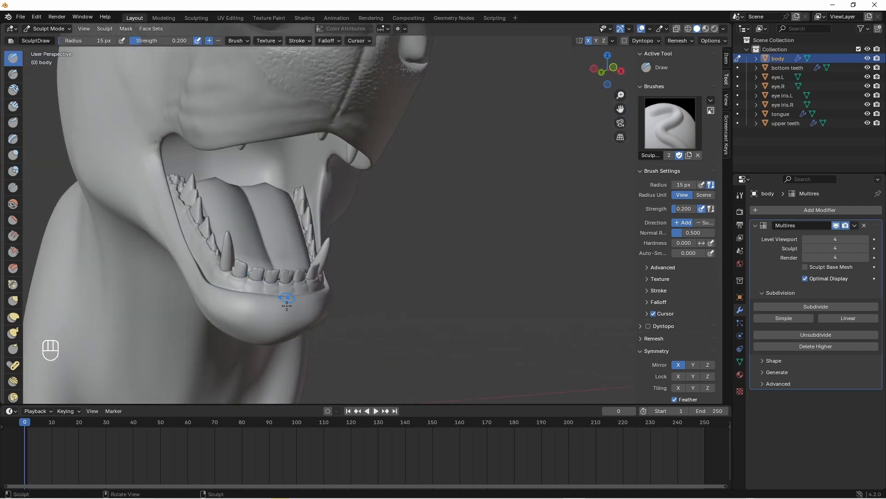
shift+drag(333, 301, 331, 303)
middle_drag(331, 302, 285, 316)
drag(285, 316, 350, 288)
middle_drag(353, 289, 314, 292)
shift+drag(356, 288, 287, 304)
- Set the brush radius to 25 px and back to 15 px
middle_drag(346, 301, 343, 262)
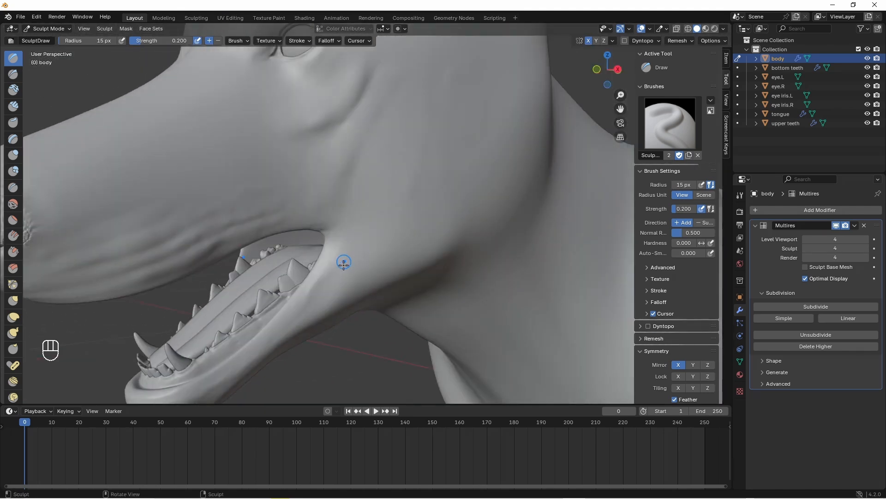
click(95, 41)
text(25)
key(Return)
click(94, 41)
text(15)
key(Return)
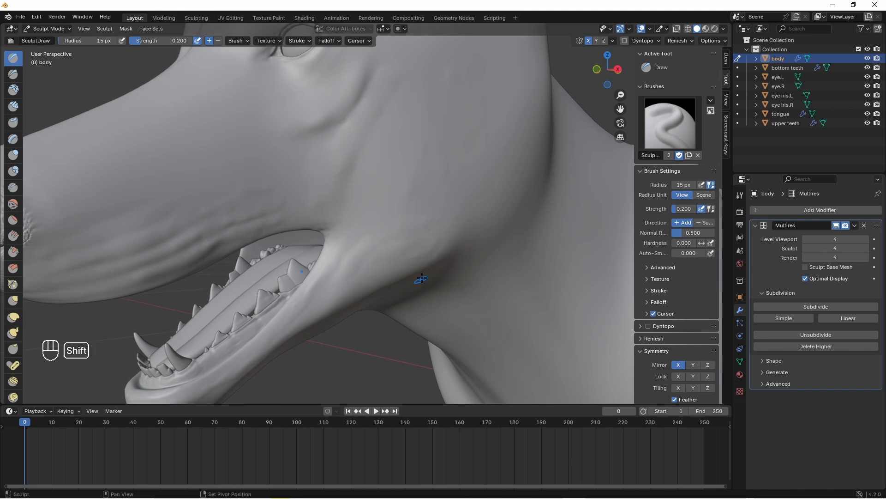
- Set the Draw brush radius to 20 px for work on the cheek and side of the head
middle_drag(421, 278, 445, 166)
ctrl+middle_drag(444, 166, 445, 202)
click(94, 41)
text(20)
key(Return)
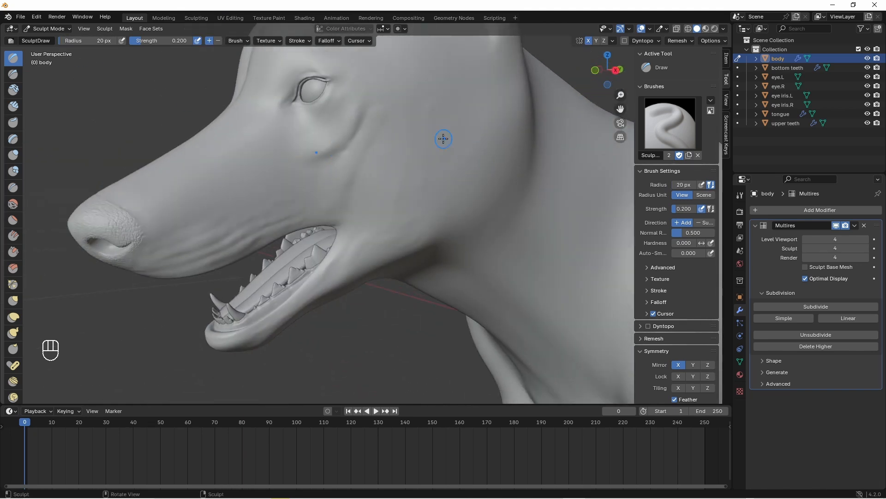
- Smooth the side of the head behind the cheek, just below the ear
shift+drag(494, 106, 473, 181)
ctrl+middle_drag(426, 96, 259, 190)
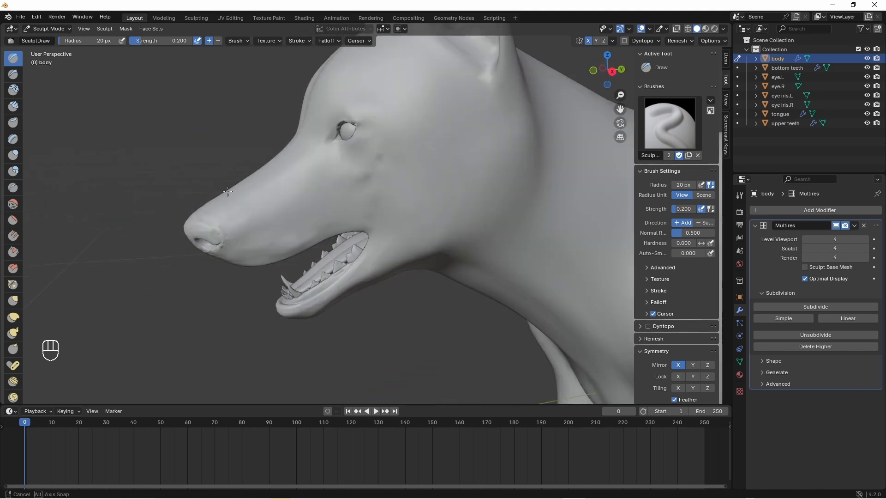
- Set the Draw brush radius to 15 px, draw curved wrinkles above the eye and smooth them
scroll(296, 178, up, 5)
click(106, 40)
text(15)
key(Return)
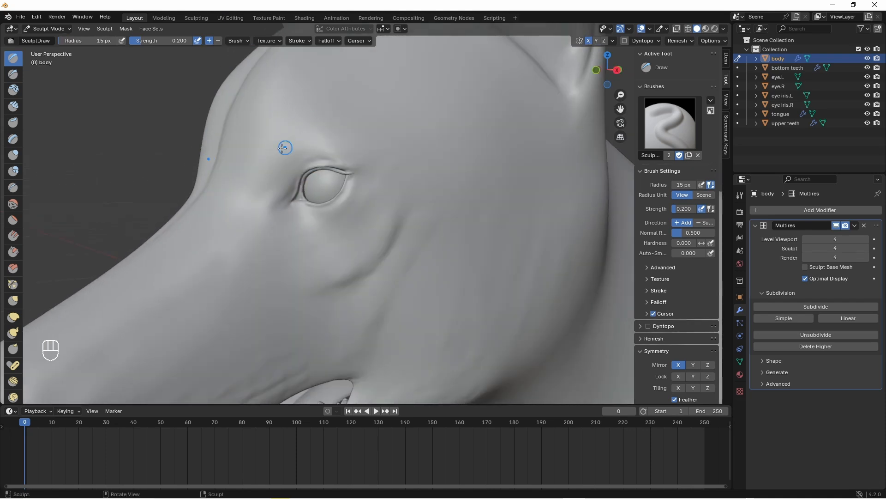
drag(336, 140, 287, 147)
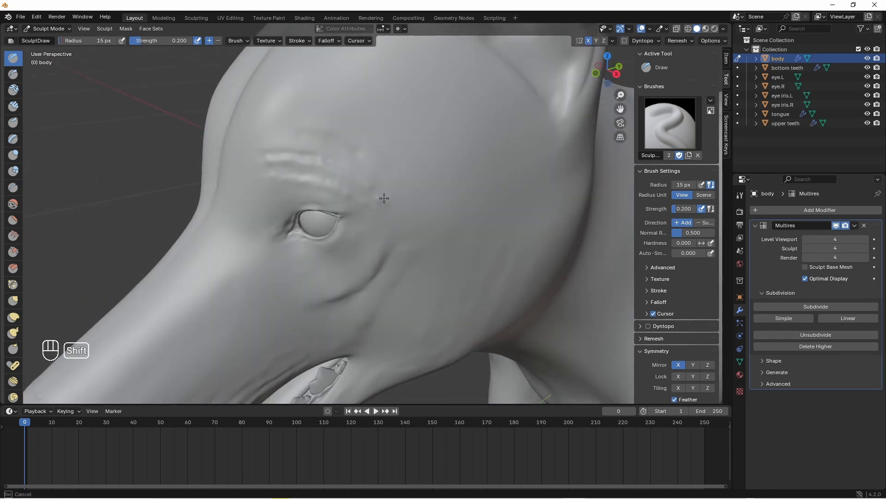
mouse_move(254, 174)
shift+mouse_down()
mouse_move(283, 178)
mouse_move(335, 154)
shift+mouse_up()
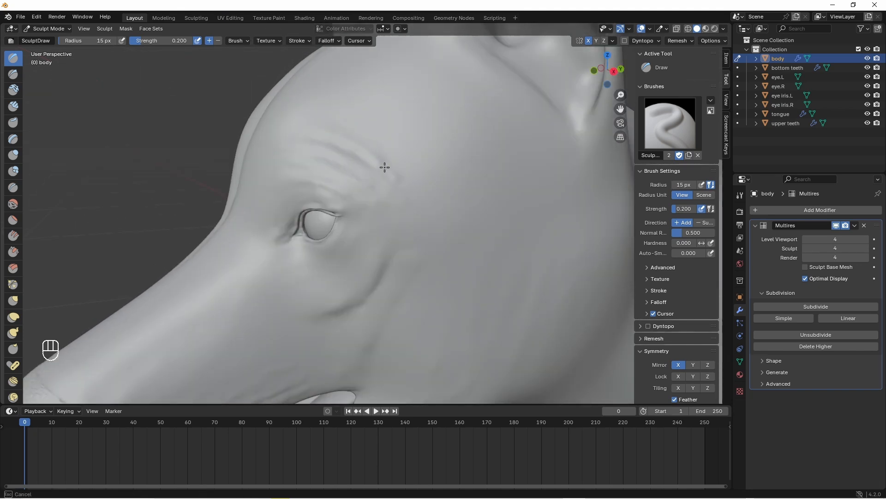
shift+drag(384, 166, 305, 127)
middle_drag(305, 127, 349, 153)
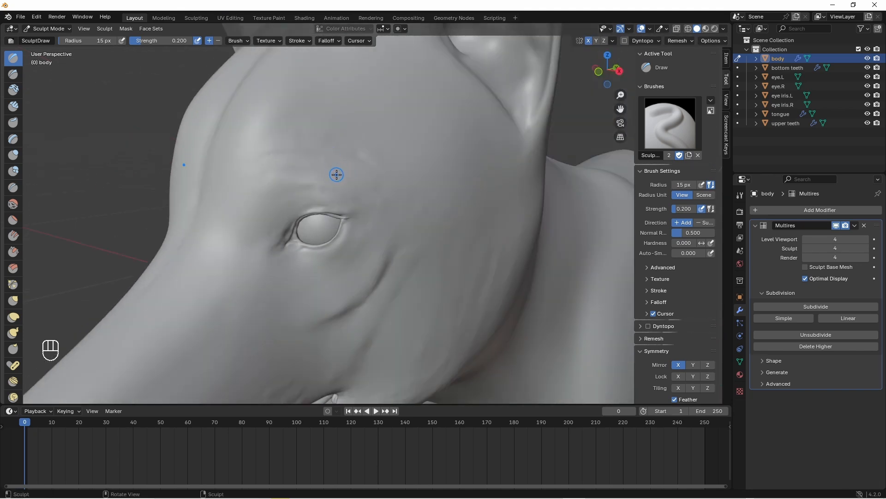
- Set the brush radius to 20 px, draw a stroke on the forehead between the eyes and smooth it
middle_drag(363, 228, 217, 176)
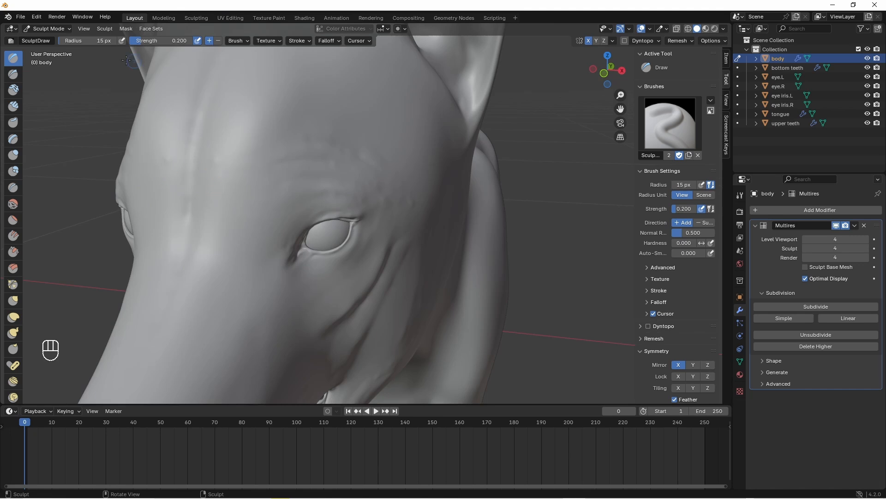
double_click(93, 40)
text(20)
key(Return)
mouse_move(214, 175)
mouse_down()
mouse_move(261, 186)
mouse_move(211, 158)
mouse_up()
middle_drag(221, 184, 258, 235)
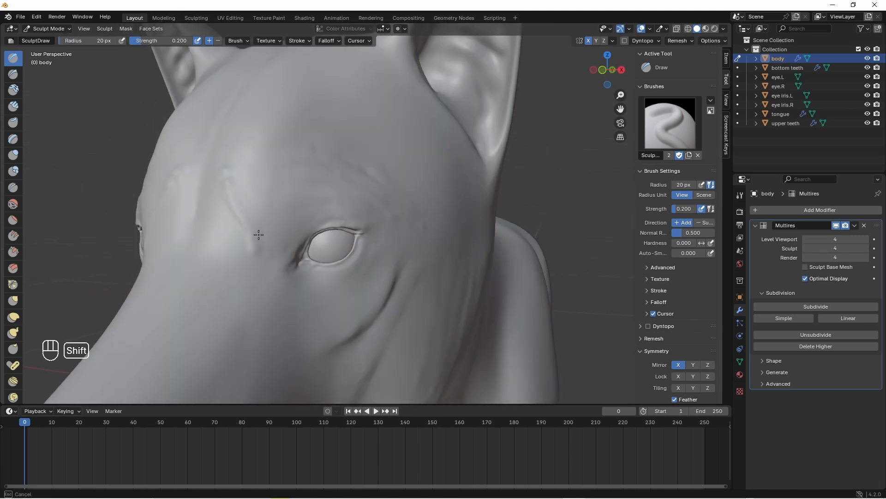
shift+drag(244, 189, 228, 172)
shift+drag(255, 257, 221, 173)
- Carve and raise the diagonal forehead crease running toward the inner eye corner and smooth its ends
mouse_move(215, 172)
middle_down()
mouse_move(243, 194)
mouse_move(237, 185)
middle_up()
mouse_move(200, 166)
ctrl+mouse_down()
mouse_move(241, 260)
mouse_move(208, 171)
ctrl+mouse_up()
mouse_move(201, 128)
mouse_down()
mouse_move(245, 228)
mouse_move(239, 218)
mouse_up()
middle_drag(244, 217, 220, 194)
drag(227, 186, 249, 257)
shift+drag(254, 267, 252, 263)
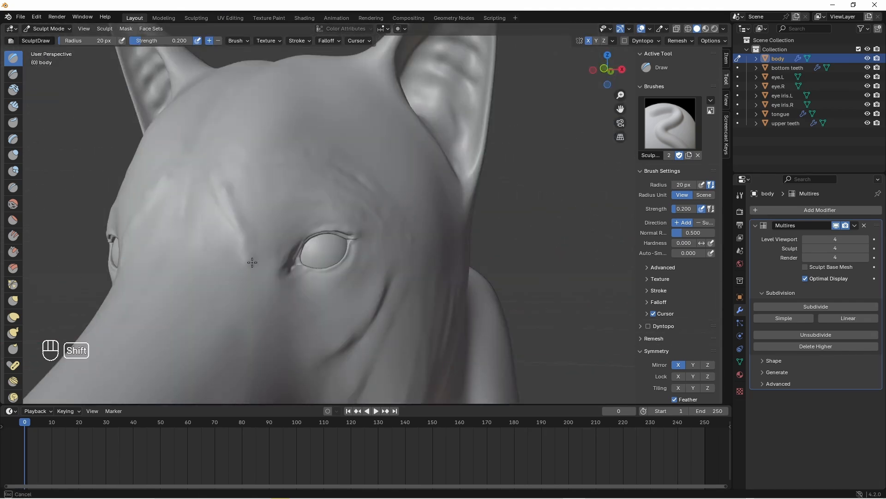
shift+drag(238, 210, 230, 189)
- Carve hollows on the side of the snout below the inner eye corner, raising the brush radius to 30 px
mouse_move(171, 183)
middle_down()
mouse_move(198, 185)
mouse_move(198, 168)
middle_up()
scroll(203, 178, down, 4)
mouse_move(258, 221)
middle_down()
mouse_move(225, 228)
mouse_move(299, 228)
mouse_move(319, 266)
mouse_move(280, 252)
middle_up()
scroll(302, 267, up, 2)
ctrl+drag(310, 272, 315, 279)
middle_drag(259, 289, 280, 294)
drag(95, 43, 99, 43)
ctrl+drag(278, 300, 275, 308)
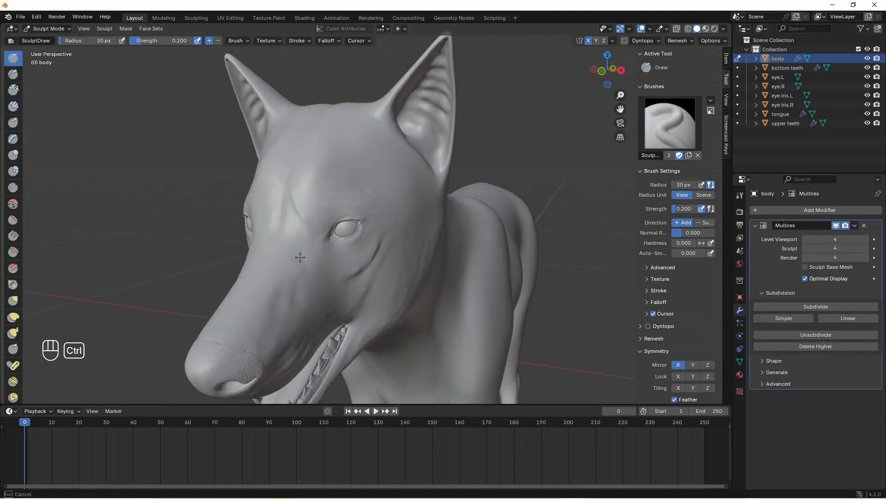
- Undo the last stroke and smooth the side of the neck behind the jaw, keeping the Draw brush active
scroll(300, 277, down, 3)
middle_drag(319, 268, 297, 236)
middle_drag(388, 277, 446, 273)
ctrl+middle_drag(454, 290, 436, 264)
shift+middle_drag(429, 263, 386, 255)
shift+middle_drag(437, 273, 372, 293)
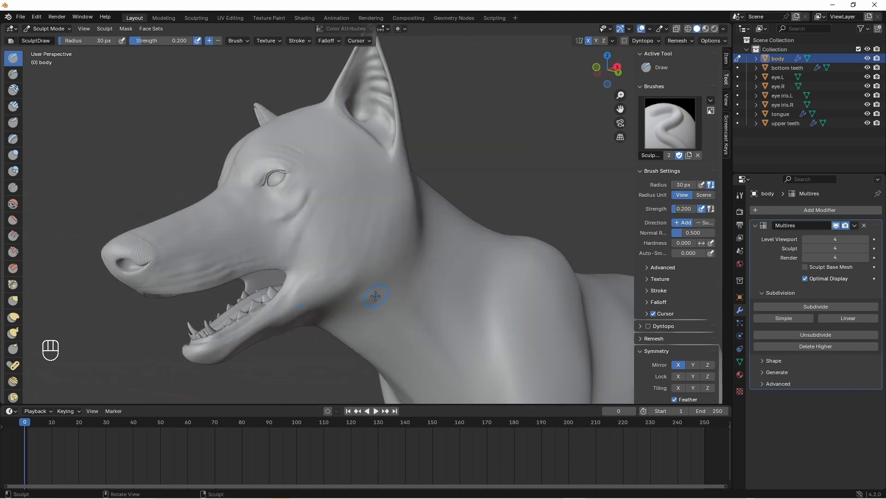
key(ctrl+z)
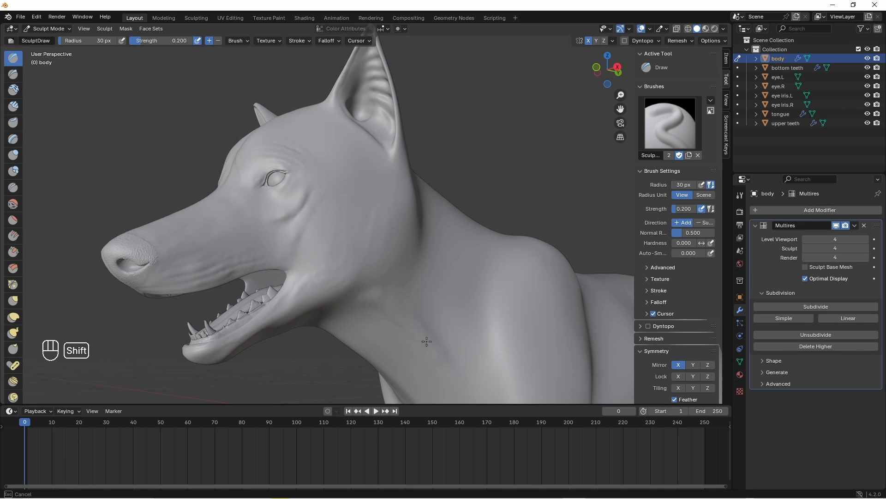
click(19, 204)
click(14, 58)
- Set the brush radius to 10 px and carve fine strokes along the throat behind the jaw
mouse_move(350, 277)
middle_down()
mouse_move(385, 302)
mouse_move(360, 368)
middle_up()
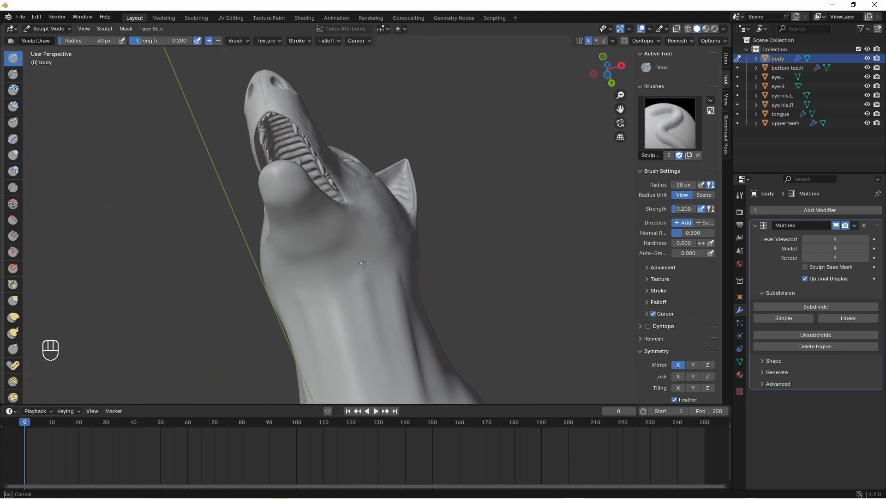
key(shift)
middle_drag(371, 302, 348, 322)
click(90, 40)
text(10)
key(Return)
key(ctrl)
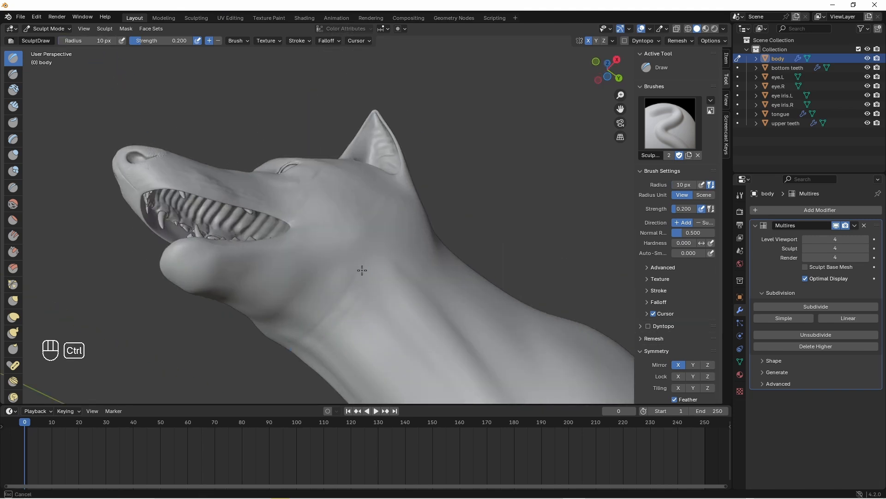
- Set the Draw brush radius to 30 px and carve the hollow inside the ear deeper
middle_drag(337, 291, 383, 121)
click(96, 41)
text(30)
key(Return)
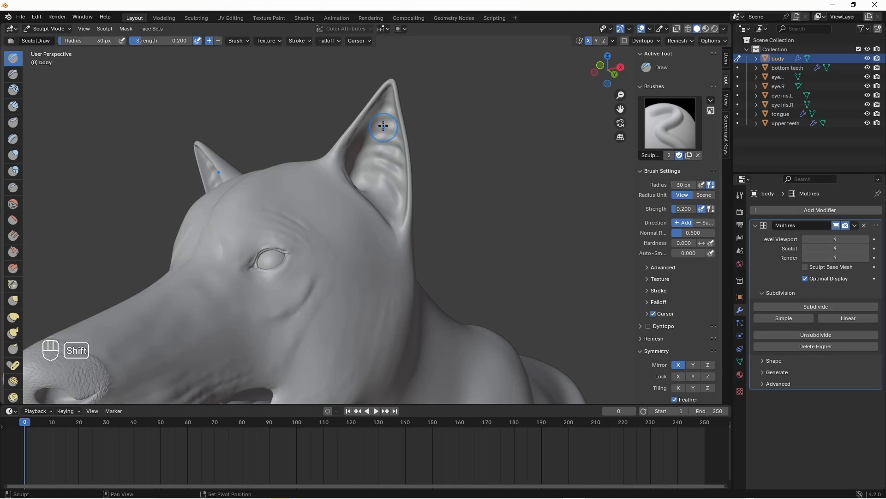
ctrl+drag(387, 124, 384, 160)
mouse_move(395, 202)
middle_down()
mouse_move(382, 216)
mouse_move(389, 217)
middle_up()
ctrl+drag(377, 214, 384, 222)
- Set the brush radius to 10 px and draw strokes along the inner front rim of the ear
ctrl+middle_drag(383, 185, 381, 142)
click(96, 41)
text(10)
key(Return)
drag(346, 182, 346, 185)
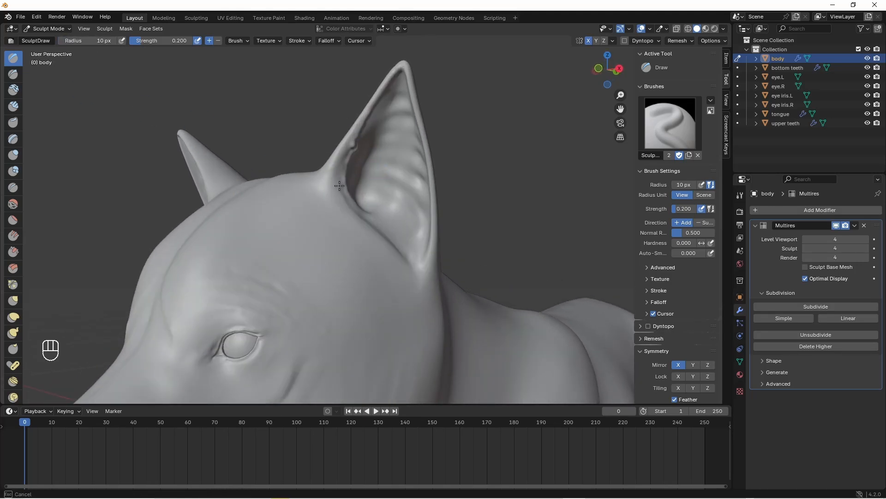
middle_drag(339, 184, 353, 138)
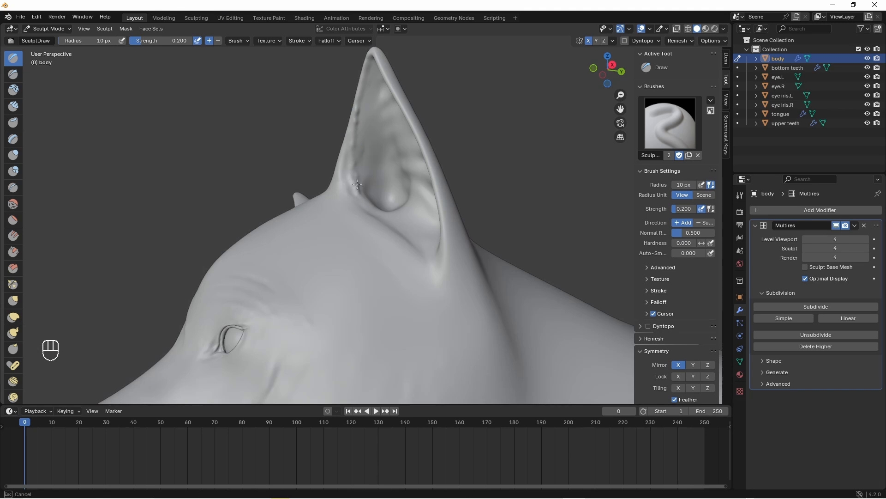
drag(358, 155, 359, 171)
middle_drag(341, 172, 347, 175)
- Smooth the front rim, the inner surface and the lower hollow of the ear
mouse_move(346, 174)
shift+mouse_down()
mouse_move(357, 106)
mouse_move(362, 202)
shift+mouse_up()
mouse_move(321, 196)
middle_down()
mouse_move(353, 197)
mouse_move(310, 190)
mouse_move(397, 184)
middle_up()
mouse_move(398, 189)
ctrl+middle_down()
mouse_move(399, 230)
mouse_move(375, 235)
mouse_move(392, 187)
mouse_move(370, 187)
ctrl+middle_up()
mouse_move(379, 130)
shift+mouse_down()
mouse_move(362, 196)
mouse_move(383, 153)
shift+mouse_up()
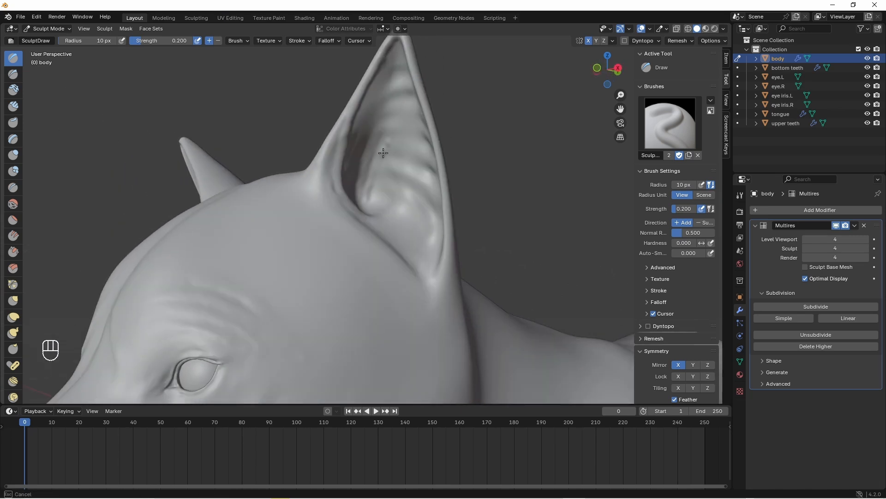
shift+drag(369, 205, 386, 214)
- Build up muscle strokes on the shoulder and upper front leg with the Clay brush at a 60 px radius
middle_drag(386, 214, 436, 207)
ctrl+middle_drag(436, 207, 393, 266)
ctrl+middle_drag(392, 265, 406, 295)
mouse_move(503, 314)
middle_down()
mouse_move(471, 311)
mouse_move(434, 259)
mouse_move(398, 253)
mouse_move(426, 302)
mouse_move(381, 254)
mouse_move(344, 251)
middle_up()
mouse_move(344, 252)
middle_down()
mouse_move(329, 256)
mouse_move(340, 261)
middle_up()
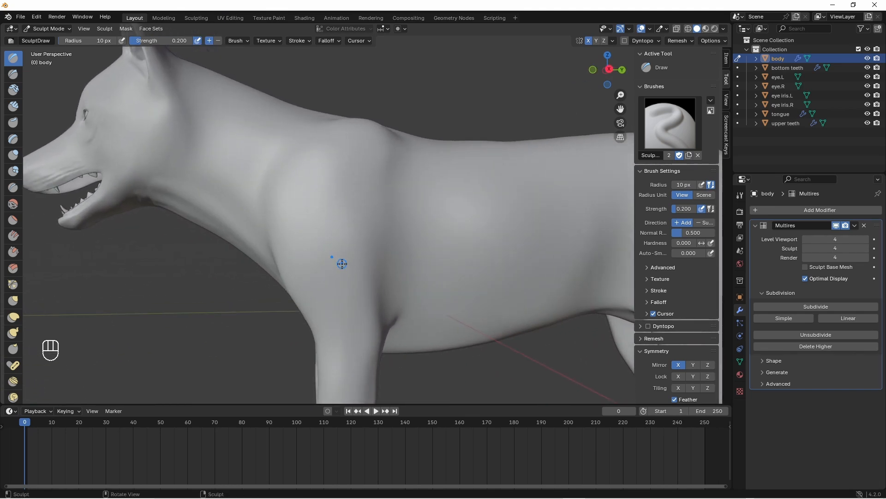
click(104, 39)
text(60)
key(Return)
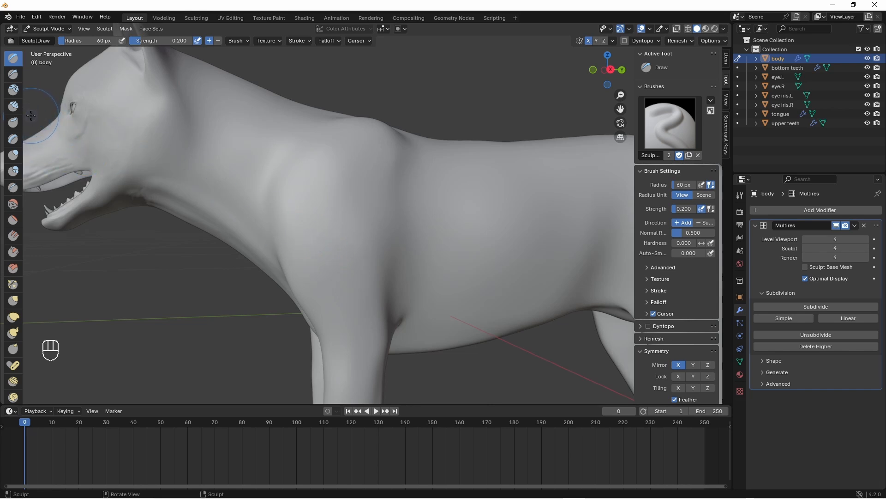
click(14, 89)
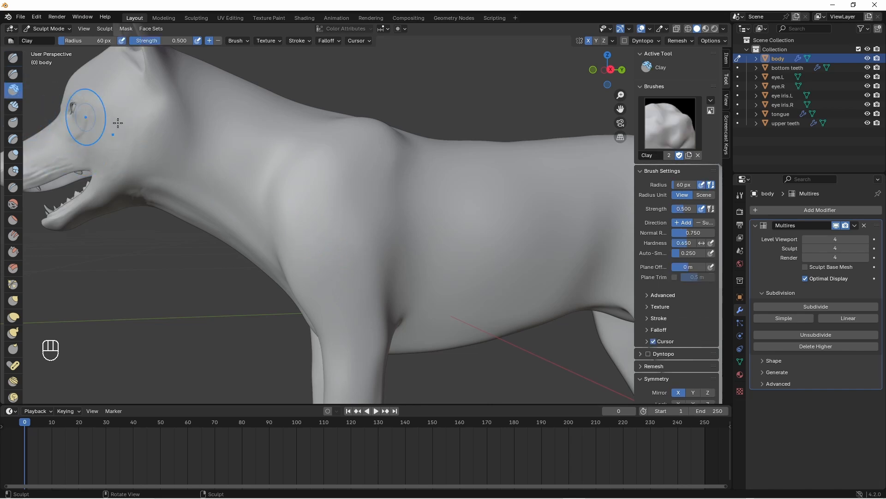
drag(341, 265, 318, 239)
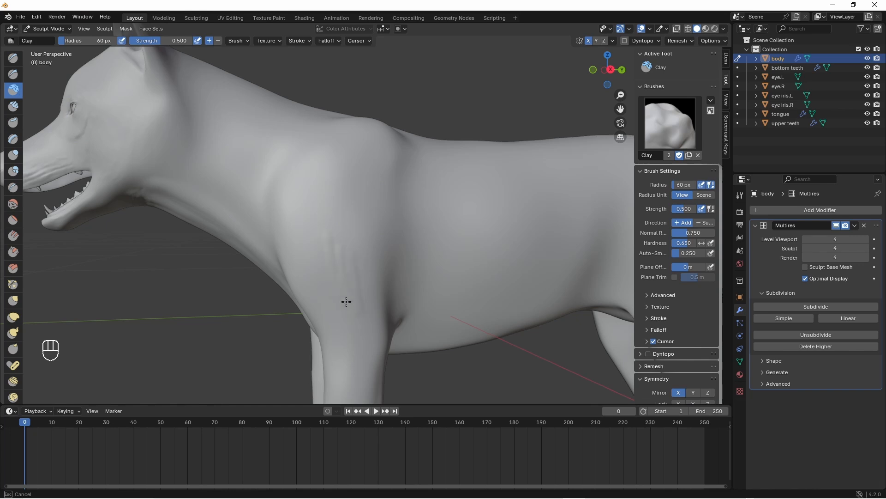
drag(360, 267, 336, 224)
drag(357, 312, 359, 317)
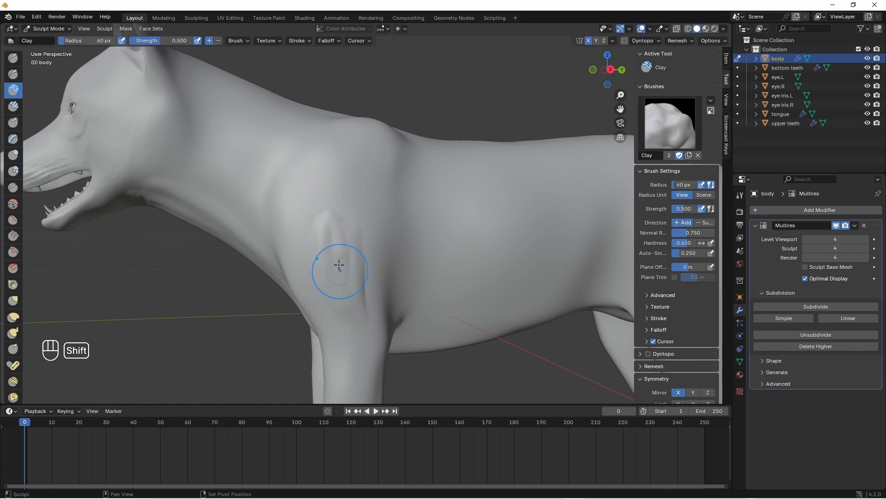
- Smooth the new upper-leg strokes and extend the muscle ridge down toward the elbow
mouse_move(338, 264)
shift+mouse_down()
mouse_move(341, 326)
mouse_move(310, 225)
shift+mouse_up()
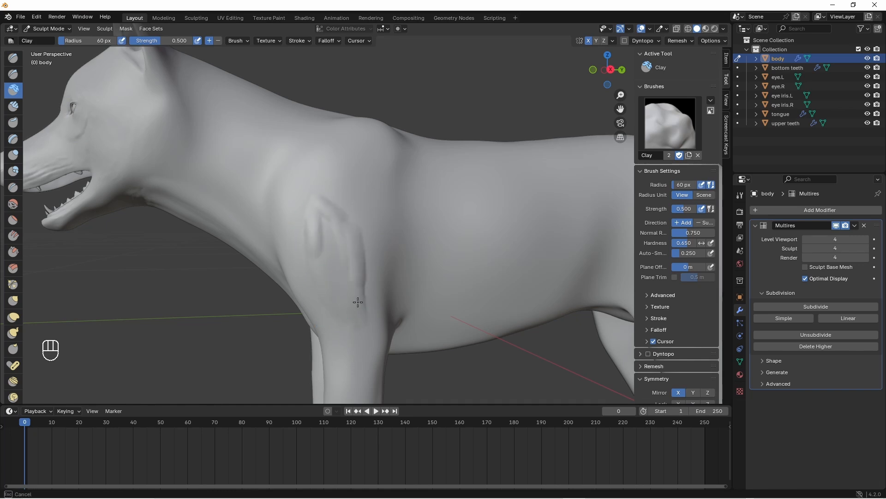
drag(358, 301, 360, 316)
shift+drag(322, 222, 322, 269)
- Add Clay strokes along the front of the upper leg, reducing the radius to 40 px, and smooth them
mouse_move(322, 271)
middle_down()
mouse_move(330, 245)
mouse_move(347, 243)
middle_up()
mouse_move(307, 282)
mouse_down()
mouse_move(319, 335)
mouse_move(294, 277)
mouse_move(301, 220)
mouse_move(290, 258)
mouse_up()
drag(100, 40, 96, 41)
drag(296, 252, 296, 224)
shift+drag(296, 224, 286, 230)
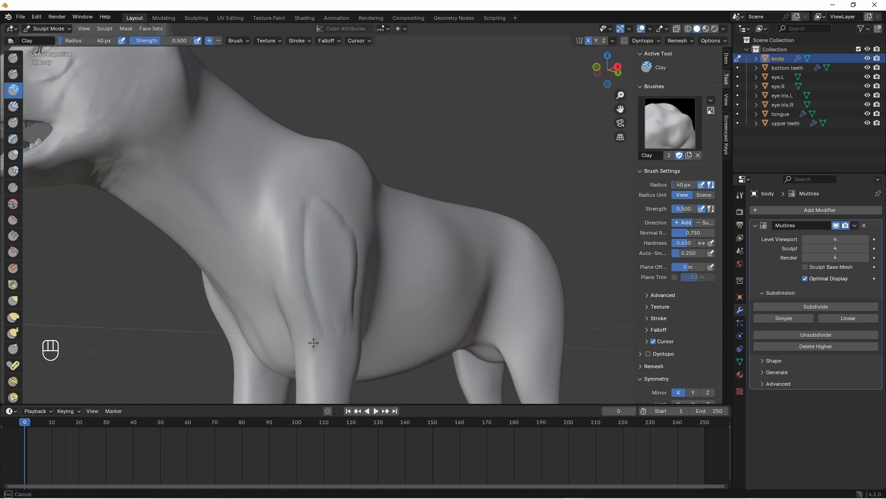
- Build up and smooth a muscle ridge along the rear of the upper leg, and add clay across the shoulder point
mouse_move(299, 220)
middle_down()
mouse_move(328, 311)
mouse_move(310, 272)
mouse_move(366, 317)
middle_up()
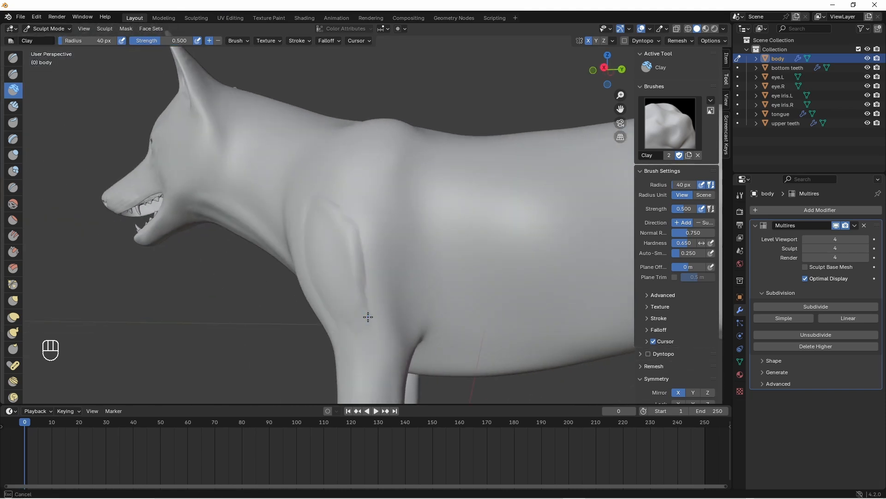
mouse_move(380, 257)
mouse_down()
mouse_move(388, 303)
mouse_move(362, 227)
mouse_up()
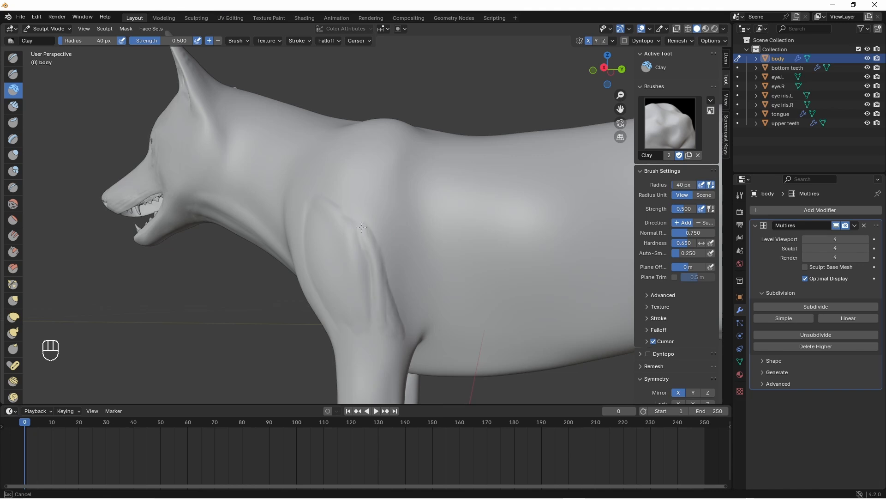
shift+drag(392, 319, 387, 310)
middle_drag(348, 236, 366, 258)
drag(328, 203, 339, 195)
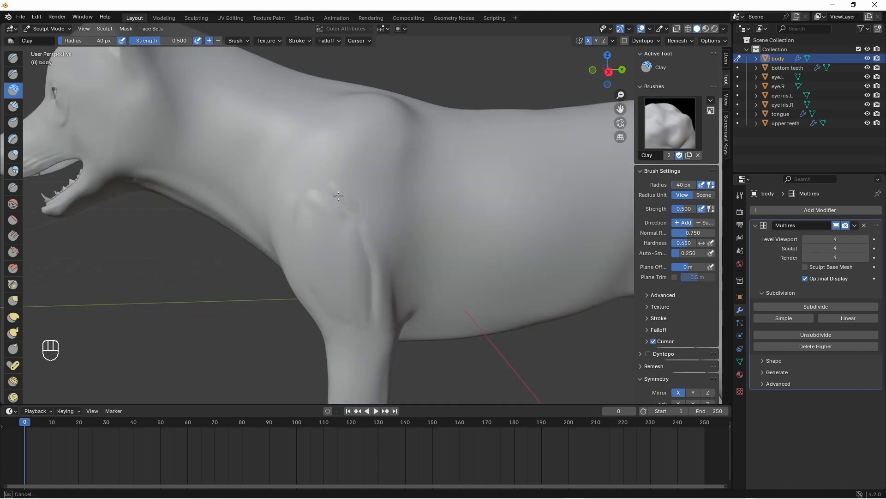
- Set the Clay brush radius to 20 px and sharpen the ridge from the shoulder down the rear of the upper leg
middle_drag(356, 173, 366, 217)
double_click(88, 40)
text(20)
key(Return)
mouse_move(366, 216)
mouse_down()
mouse_move(349, 224)
mouse_move(382, 255)
mouse_up()
- Set the Clay brush radius to 40 px and build up the muscle running diagonally across the shoulder blade
scroll(325, 213, down, 1)
mouse_move(317, 209)
middle_down()
mouse_move(325, 213)
mouse_move(314, 198)
middle_up()
scroll(315, 198, up, 1)
double_click(89, 41)
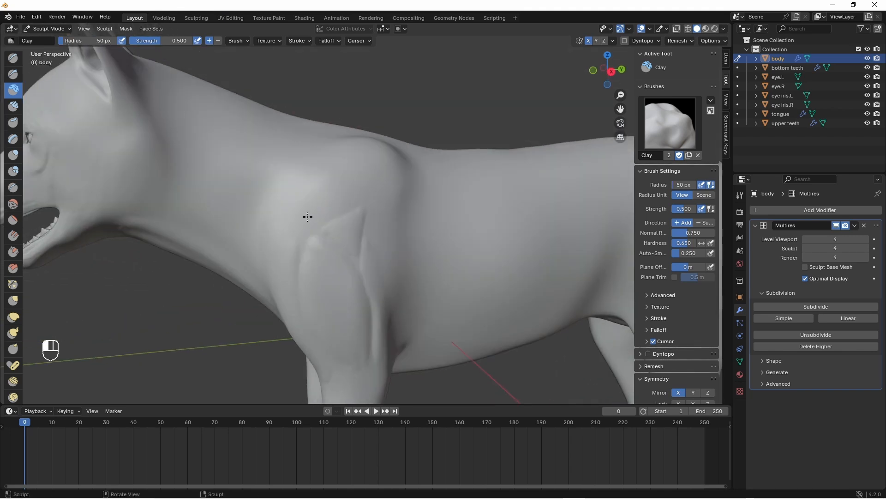
text(40)
key(Return)
mouse_move(346, 213)
mouse_down()
mouse_move(308, 222)
mouse_move(330, 212)
mouse_up()
drag(353, 178, 370, 196)
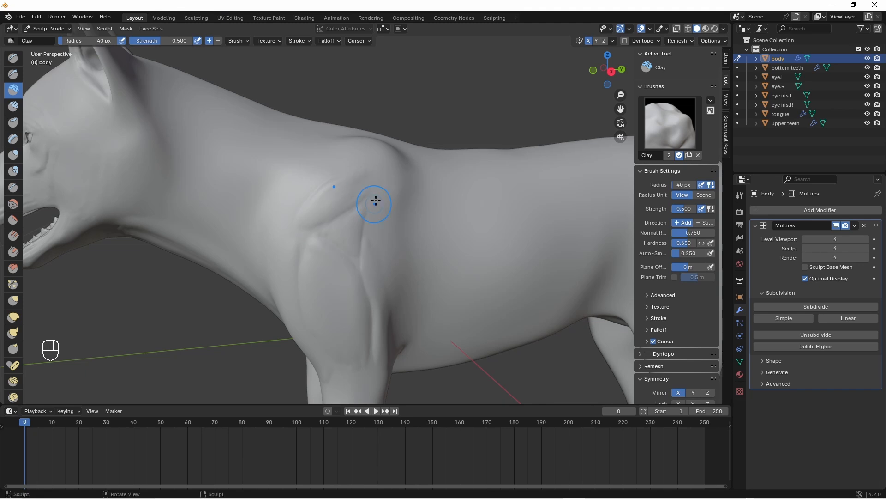
- Add a Clay stroke along the front edge of the shoulder and smooth it into the neck
middle_drag(358, 170, 365, 173)
drag(303, 189, 306, 177)
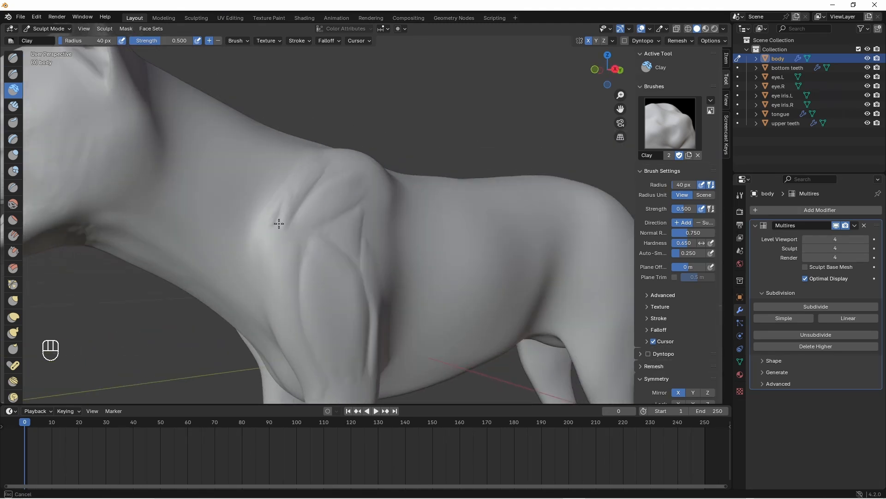
mouse_move(279, 223)
shift+mouse_down()
mouse_move(305, 174)
mouse_move(295, 203)
shift+mouse_up()
middle_drag(340, 192, 318, 197)
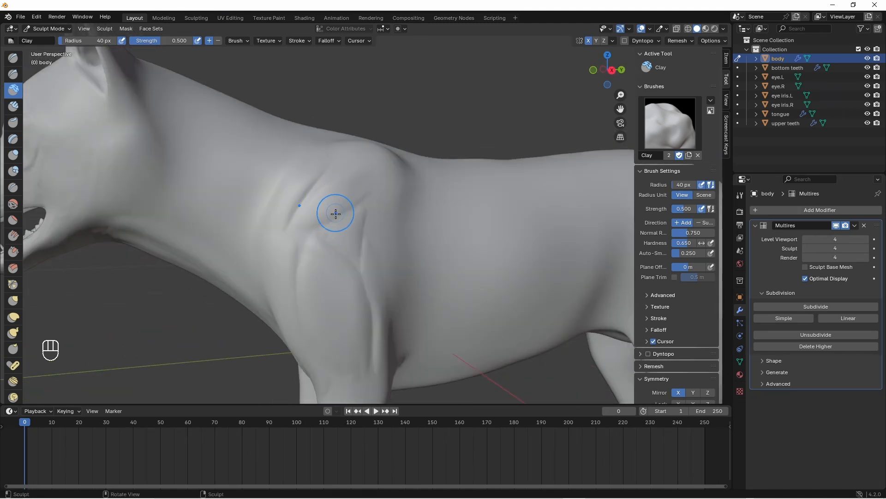
- Set the Clay brush's normal radius to 1.000, hardness to 0.714 and radius to 20 px, and draw along the shoulder's front edge
mouse_move(687, 244)
mouse_down()
mouse_move(701, 244)
mouse_move(448, 233)
mouse_move(682, 237)
mouse_up()
middle_drag(379, 241, 338, 208)
middle_drag(288, 250, 287, 231)
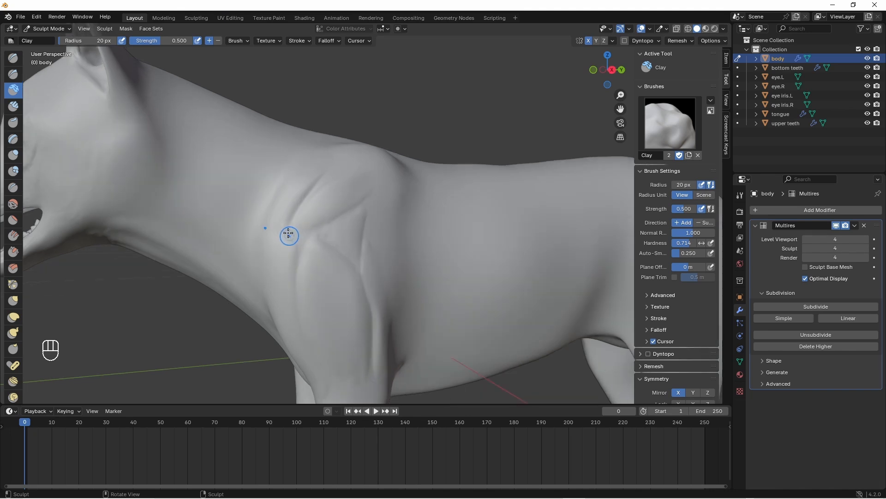
key(f)
click(88, 41)
text(20)
key(Return)
drag(290, 238, 287, 264)
- Set the Clay brush radius to 30 px and build up and smooth the lower end of the upper leg around the elbow
middle_drag(283, 237, 323, 245)
ctrl+middle_drag(323, 245, 360, 364)
mouse_move(360, 364)
ctrl+middle_down()
mouse_move(359, 337)
mouse_move(292, 214)
ctrl+middle_up()
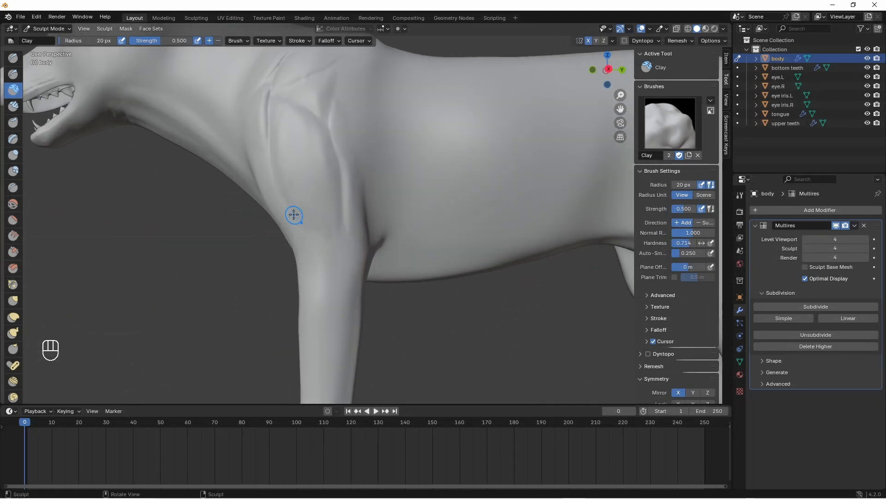
drag(344, 258, 348, 267)
click(88, 41)
text(30)
key(Return)
drag(343, 219, 355, 261)
shift+drag(343, 245, 328, 218)
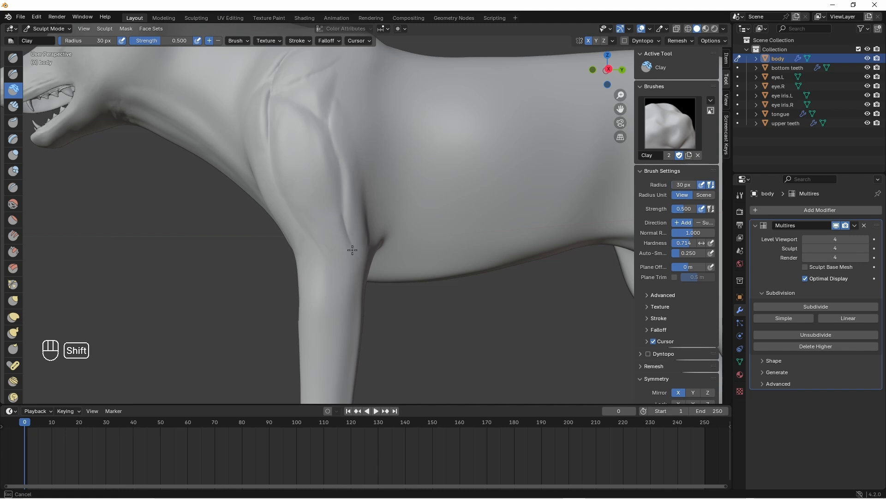
drag(352, 249, 293, 207)
- Draw a long Clay muscle line down the outer side of the front leg in the right side view
mouse_move(333, 249)
middle_down()
mouse_move(368, 259)
mouse_move(331, 247)
middle_up()
key(KP_3)
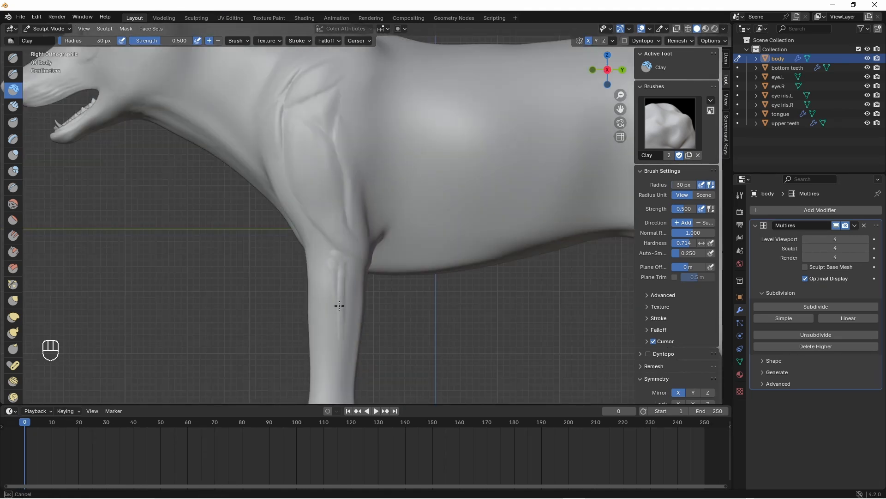
drag(348, 263, 335, 323)
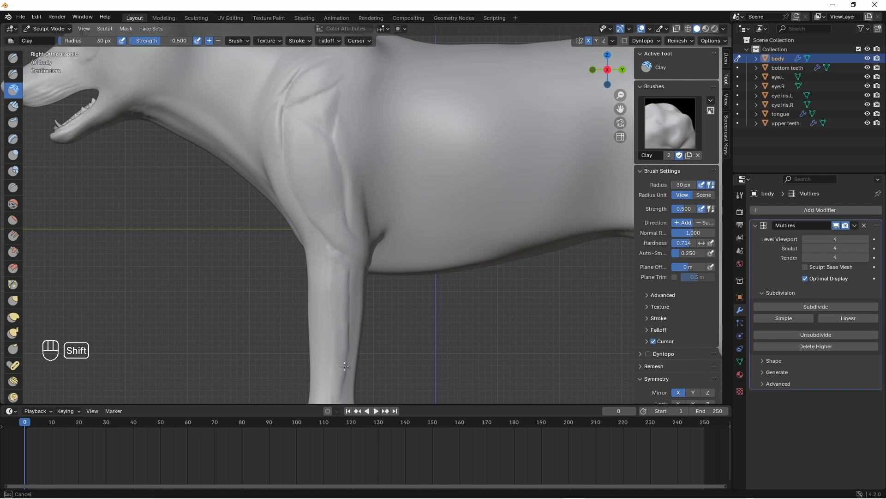
shift+middle_drag(345, 366, 340, 276)
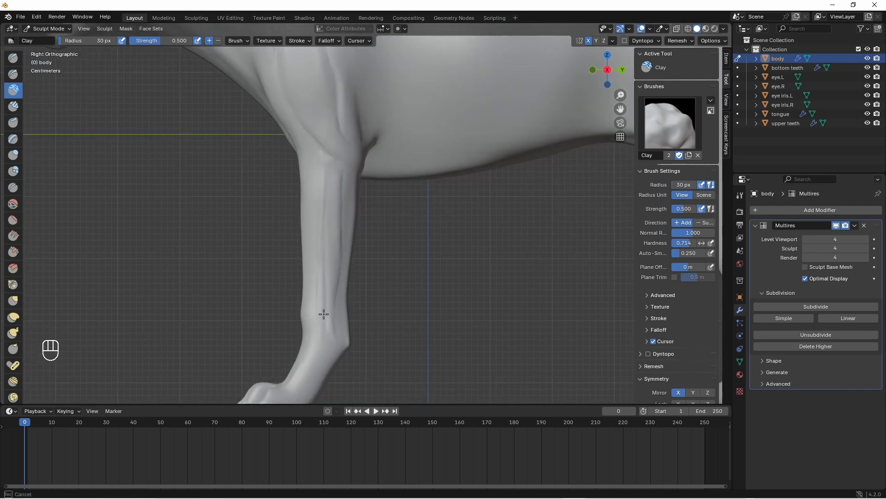
middle_drag(342, 290, 301, 161)
- Build up and smooth the front of the front leg below the elbow with the Clay brush
middle_drag(295, 259, 307, 158)
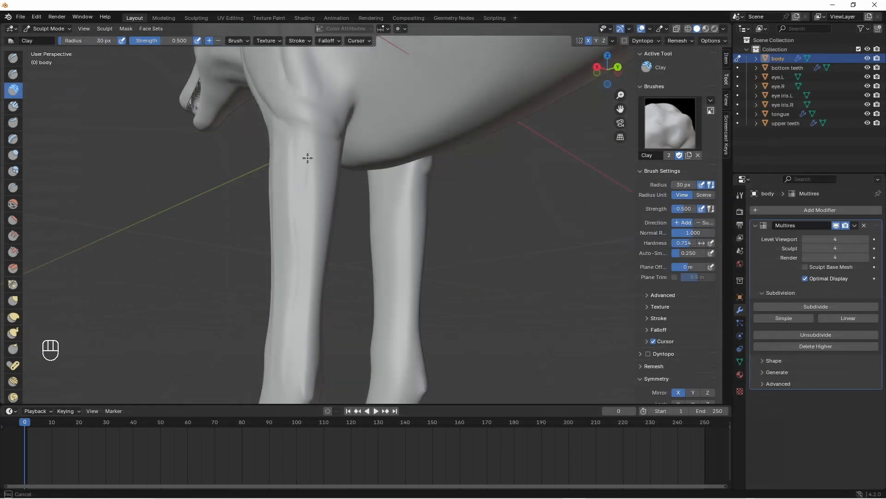
drag(313, 171, 310, 157)
shift+drag(309, 182, 306, 299)
middle_drag(307, 300, 284, 311)
mouse_move(323, 154)
mouse_down()
mouse_move(321, 296)
mouse_move(322, 130)
mouse_up()
middle_drag(321, 130, 298, 264)
- Set the Clay brush radius to 60 px and shape and smooth the inner side of the front leg
key(f)
drag(299, 264, 310, 257)
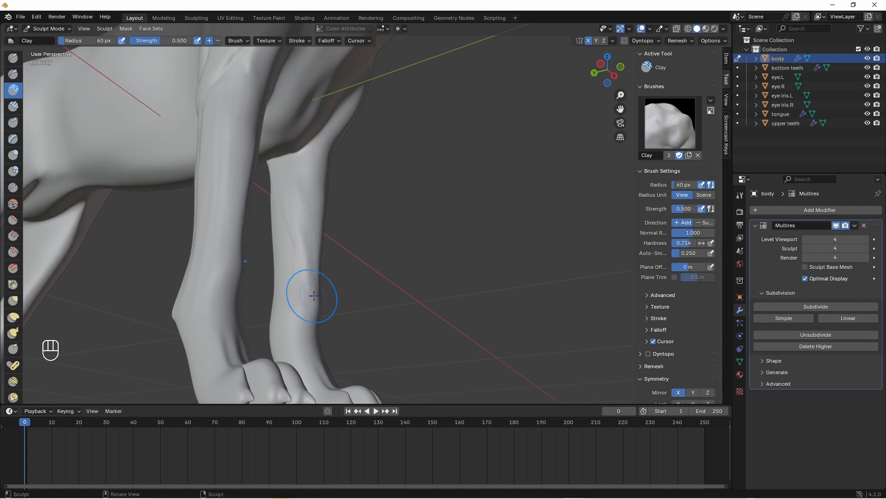
middle_drag(314, 295, 306, 268)
middle_drag(301, 155, 311, 159)
shift+drag(309, 161, 318, 268)
middle_drag(298, 236, 415, 208)
- Set the Clay brush radius to 100 px and add and smooth muscle folds on the side of the neck
shift+middle_drag(324, 139, 295, 258)
key(f)
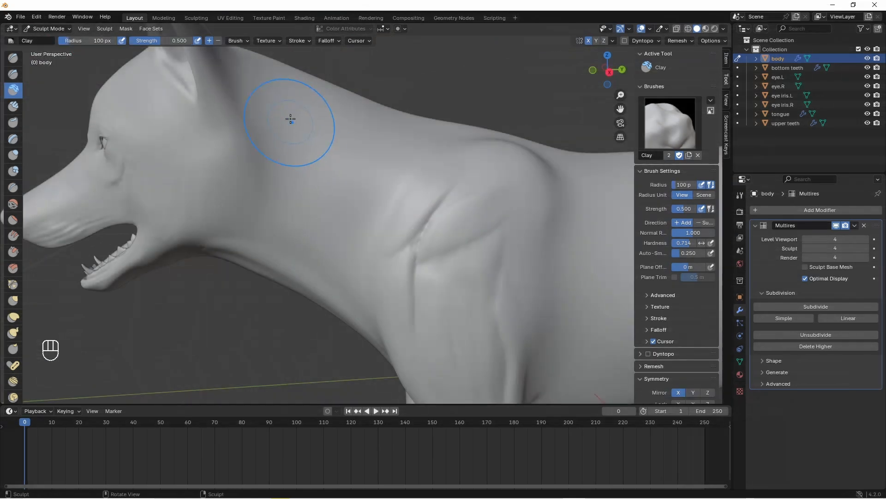
middle_drag(385, 145, 323, 139)
shift+drag(323, 139, 289, 185)
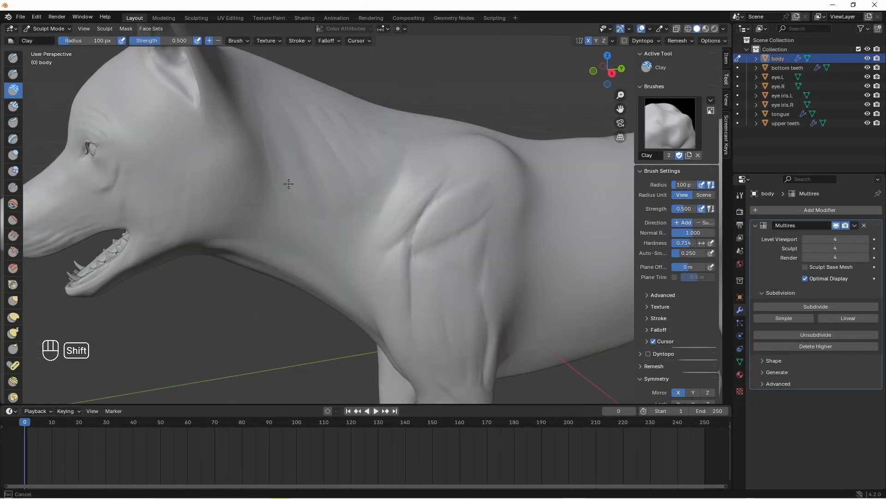
- Draw broad 100 px Clay strokes across the ribcage from behind the shoulder toward the back
middle_drag(289, 184, 404, 216)
key(f)
key(BackSpace)
mouse_move(407, 233)
mouse_down()
mouse_move(480, 215)
mouse_move(427, 213)
mouse_up()
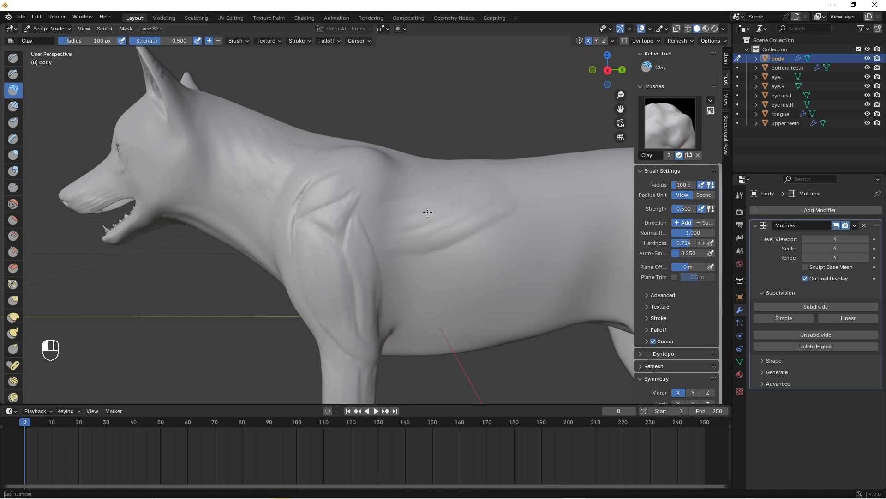
middle_drag(402, 207, 396, 184)
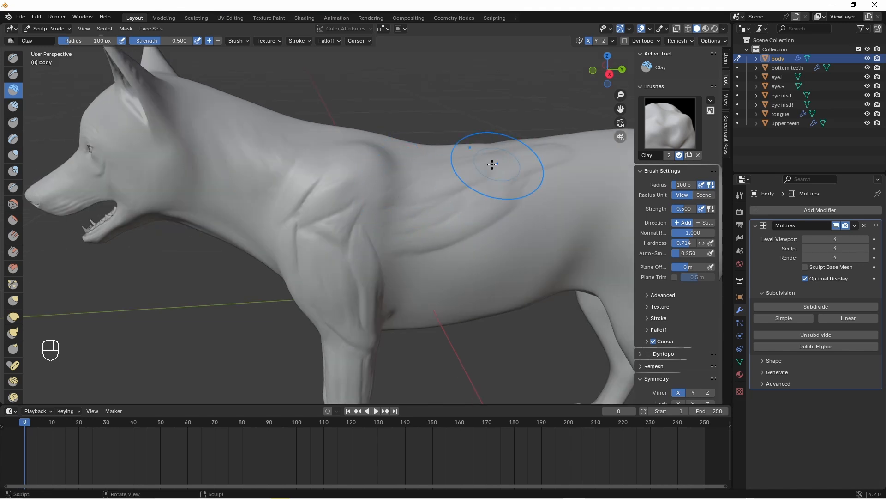
- Set the Clay brush radius to 50 px and refine and smooth the broad muscle behind the shoulder
mouse_move(490, 164)
middle_down()
mouse_move(465, 155)
mouse_move(430, 180)
middle_up()
click(88, 41)
text(50)
key(Return)
shift+drag(429, 180, 473, 209)
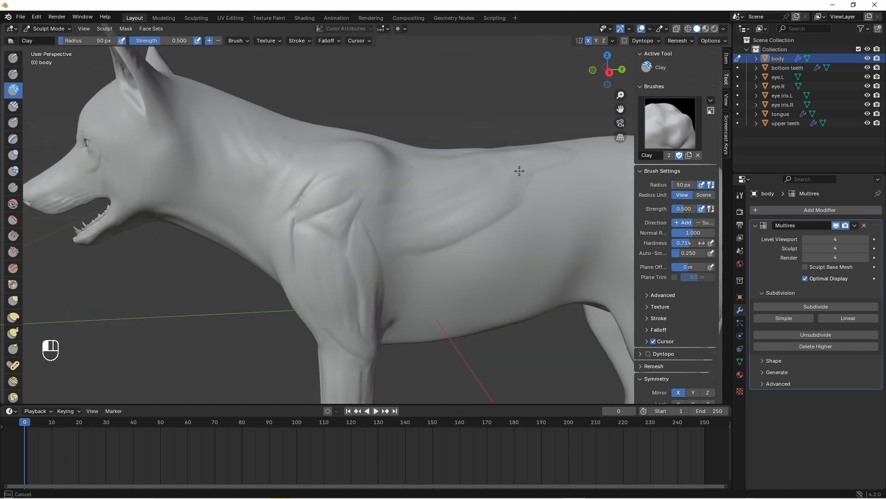
middle_drag(469, 188, 420, 229)
middle_drag(484, 214, 482, 231)
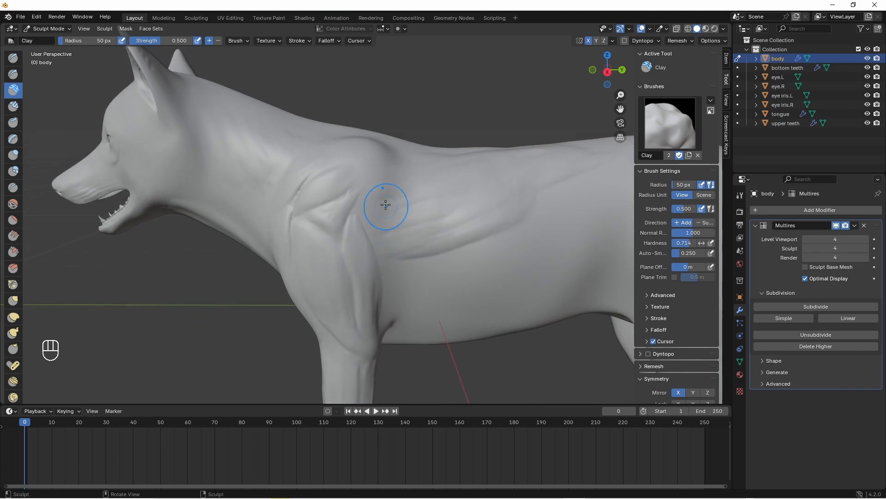
- Draw slanted rib lines with the Clay brush along the middle and lower flank
scroll(421, 199, down, 4)
scroll(420, 198, up, 2)
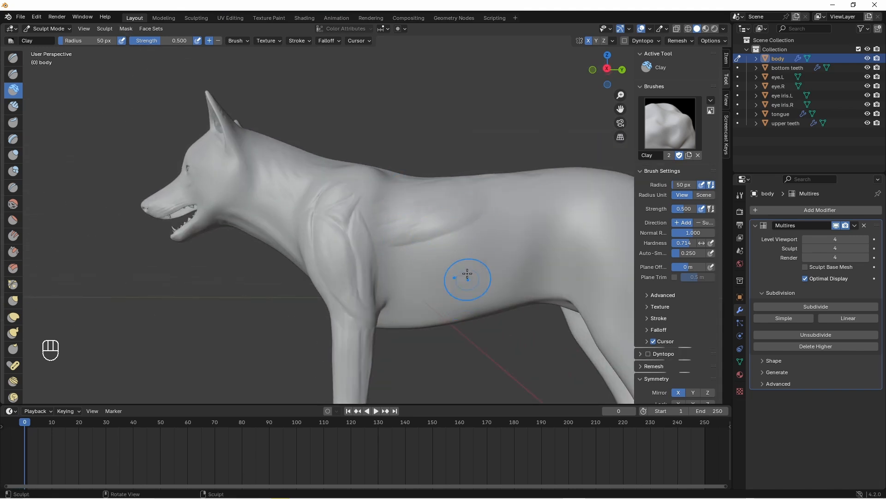
drag(420, 267, 435, 254)
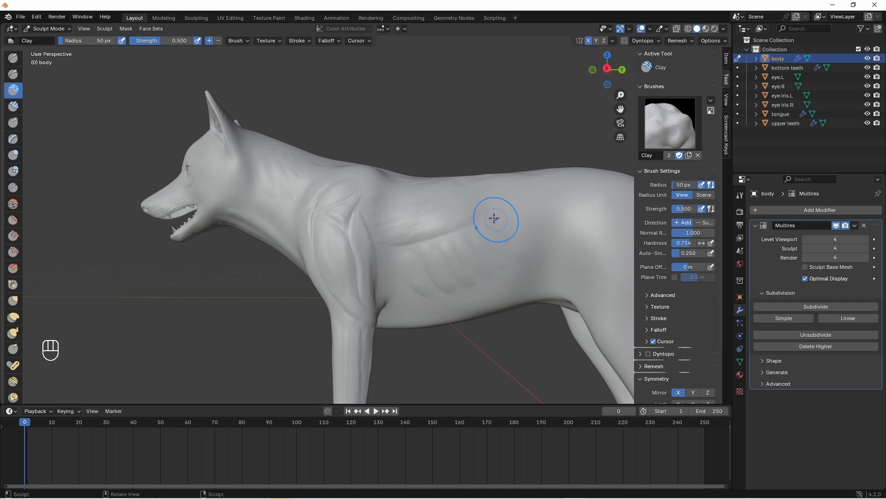
scroll(508, 214, down, 2)
scroll(419, 301, up, 3)
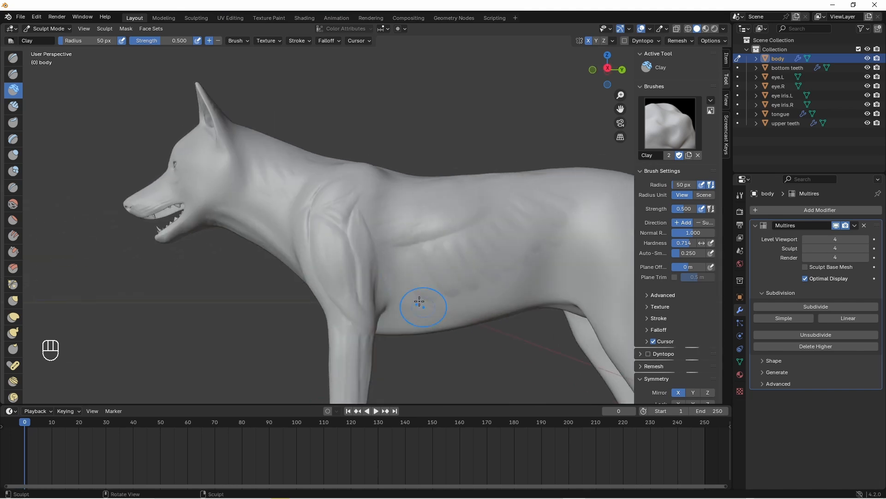
- Add Clay strokes down the thigh and along the rear edge of the hindquarters
ctrl+middle_drag(562, 220, 429, 239)
scroll(428, 238, up, 4)
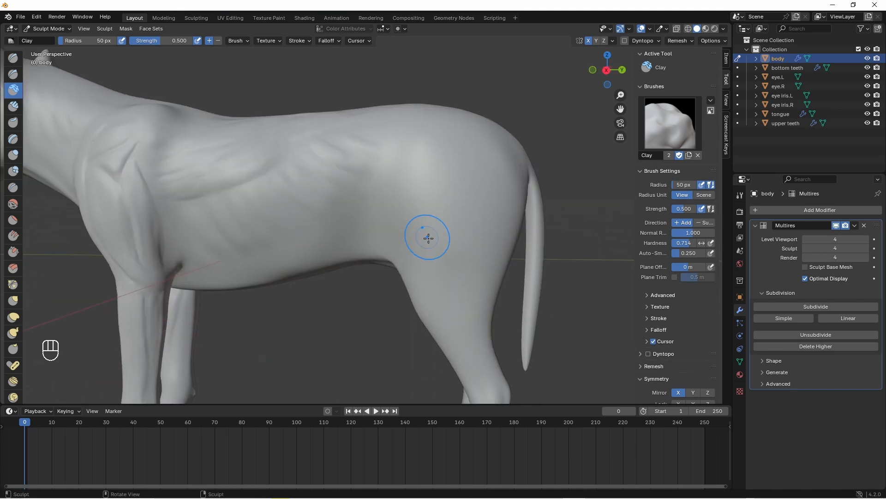
middle_drag(421, 179, 418, 306)
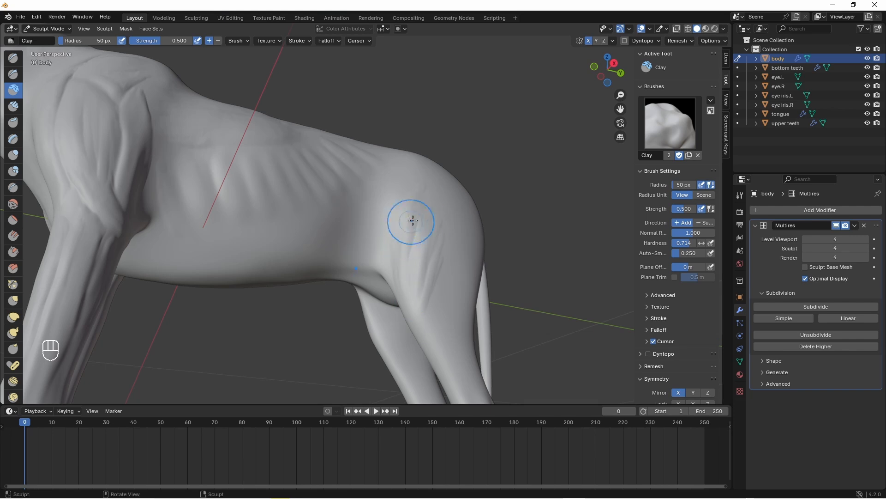
middle_drag(447, 332, 386, 352)
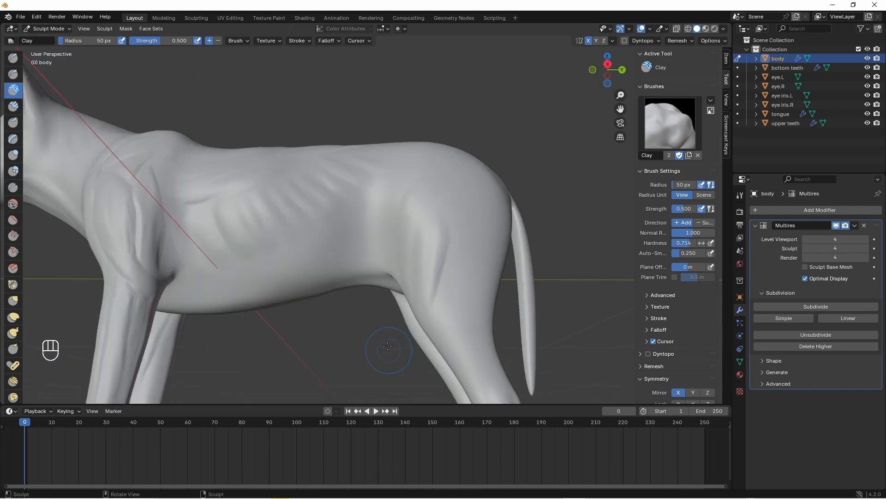
mouse_move(545, 221)
middle_down()
mouse_move(515, 225)
mouse_move(492, 256)
middle_up()
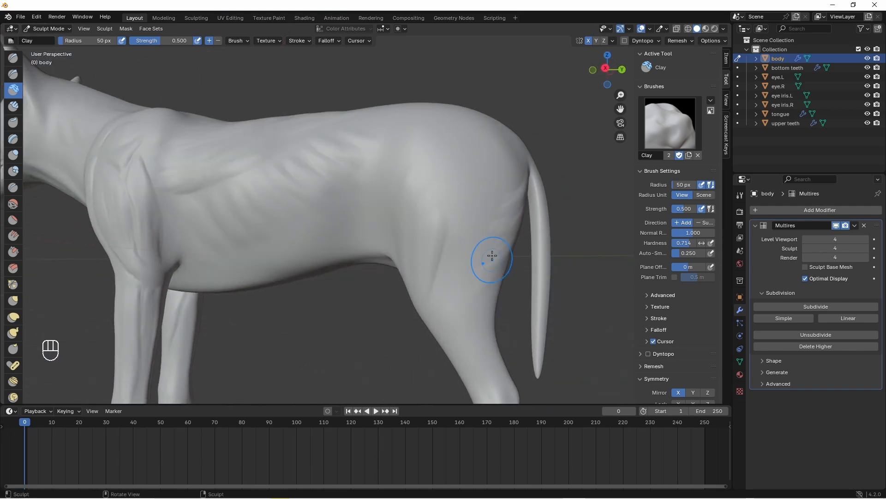
- Build up and smooth the rear of the thigh beside the tail
middle_drag(457, 299, 519, 197)
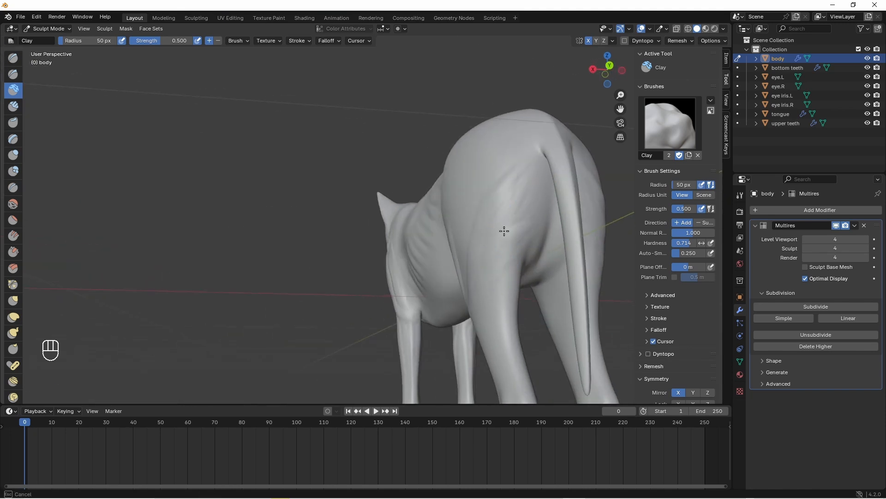
shift+drag(538, 191, 517, 217)
middle_drag(453, 231, 499, 214)
shift+drag(499, 214, 466, 241)
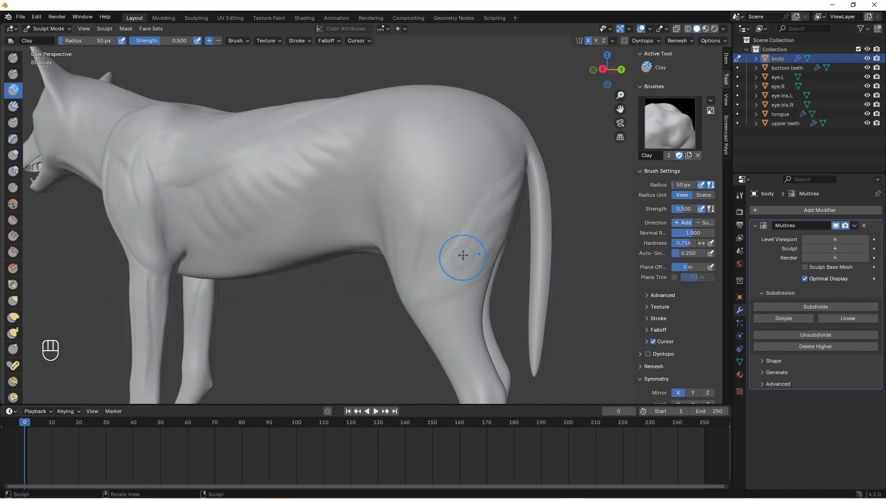
mouse_move(464, 256)
middle_down()
mouse_move(487, 206)
mouse_move(517, 199)
mouse_move(452, 278)
middle_up()
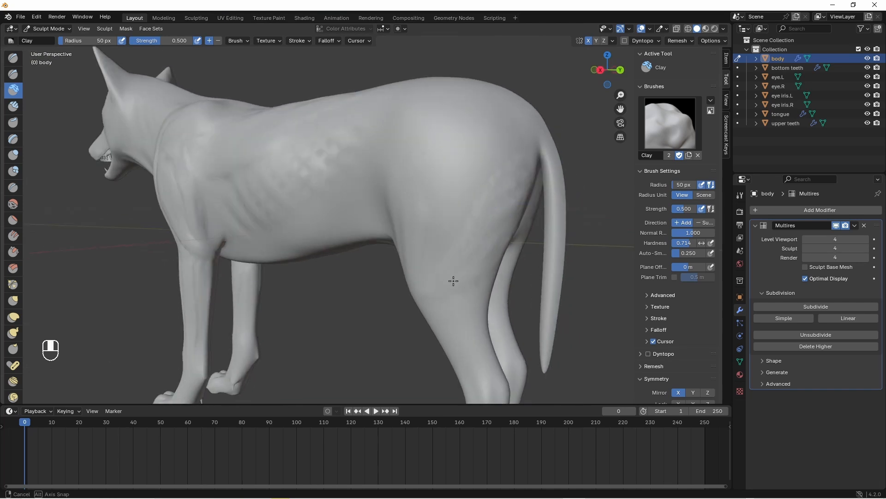
- Add a Clay stroke along the front of the thigh and smooth it up toward the hip
scroll(406, 271, up, 2)
mouse_move(418, 281)
mouse_down()
mouse_move(465, 236)
mouse_move(423, 285)
mouse_move(411, 258)
mouse_up()
mouse_move(409, 242)
shift+mouse_down()
mouse_move(457, 194)
mouse_move(409, 170)
shift+mouse_up()
- Reduce the Clay brush radius to 20 px and 10 px and draw fine folds where the flank meets the hip
click(89, 41)
text(20)
key(Return)
middle_drag(370, 168, 372, 200)
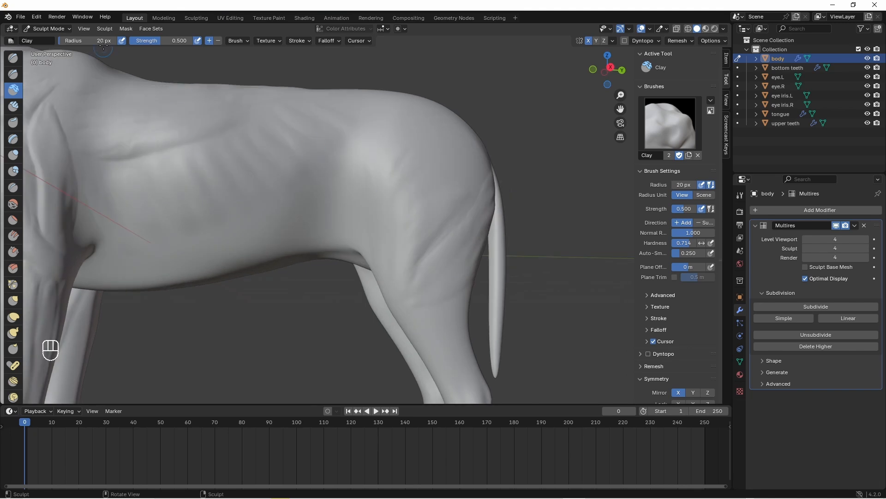
click(89, 41)
mouse_move(389, 178)
mouse_down()
mouse_move(381, 179)
mouse_move(419, 176)
mouse_up()
text(10)
key(Return)
shift+middle_drag(423, 180, 366, 162)
- Set the Clay brush radius to 30 px and draw curved strokes over the upper hip
click(88, 41)
text(20)
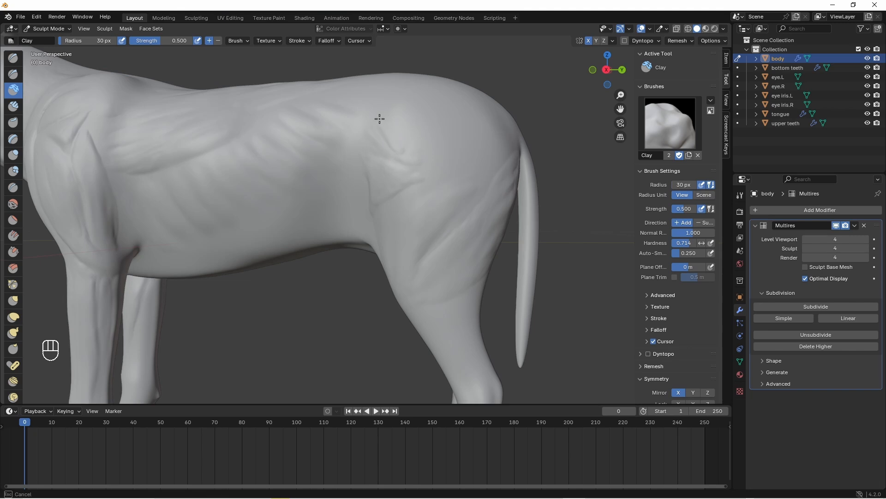
drag(378, 135, 423, 111)
middle_drag(507, 165, 466, 175)
scroll(501, 164, down, 3)
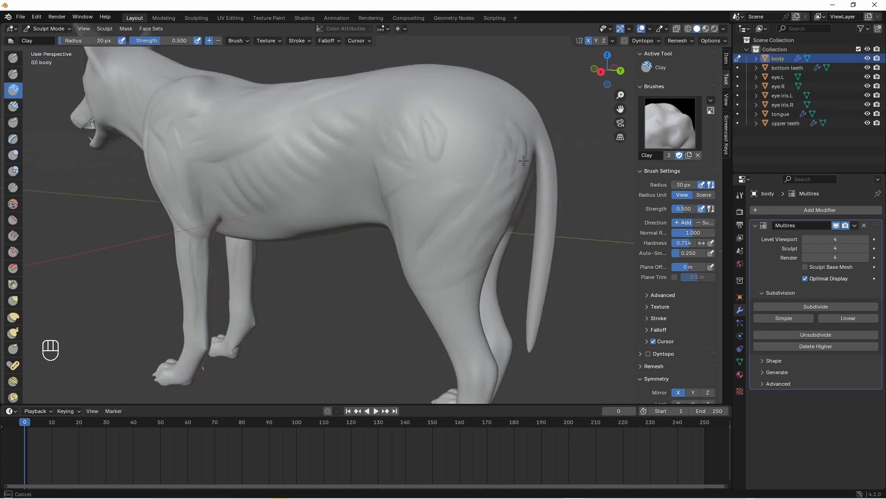
- Set the Clay brush radius to 50 px and build up the rump muscles around the base of the tail
click(89, 41)
text(50)
mouse_move(522, 92)
middle_down()
mouse_move(500, 120)
mouse_move(480, 104)
middle_up()
drag(522, 111, 537, 138)
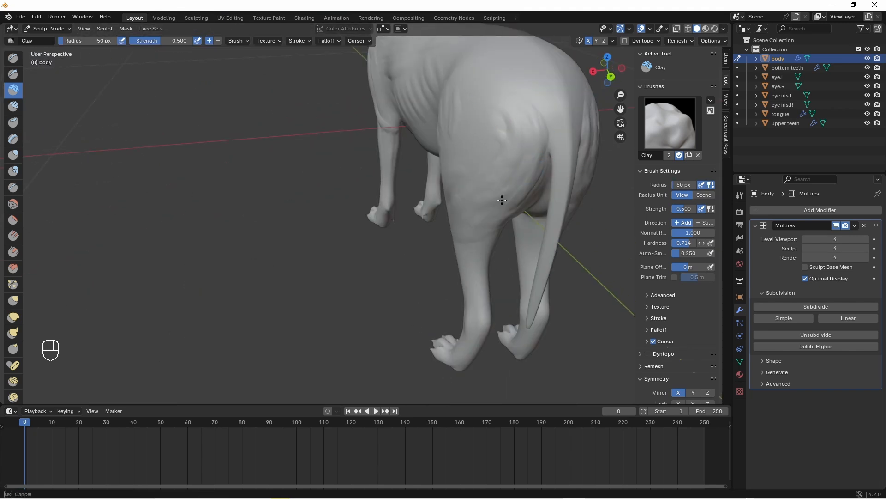
drag(502, 200, 500, 104)
middle_drag(500, 103, 521, 118)
- Build up the hip muscle with Clay strokes and smooth the fold between flank and thigh
mouse_move(499, 117)
mouse_down()
mouse_move(492, 141)
mouse_move(485, 139)
mouse_up()
middle_drag(473, 110, 465, 132)
mouse_move(461, 130)
mouse_down()
mouse_move(425, 114)
mouse_move(422, 98)
mouse_move(408, 170)
mouse_move(435, 155)
mouse_up()
shift+drag(381, 127, 392, 203)
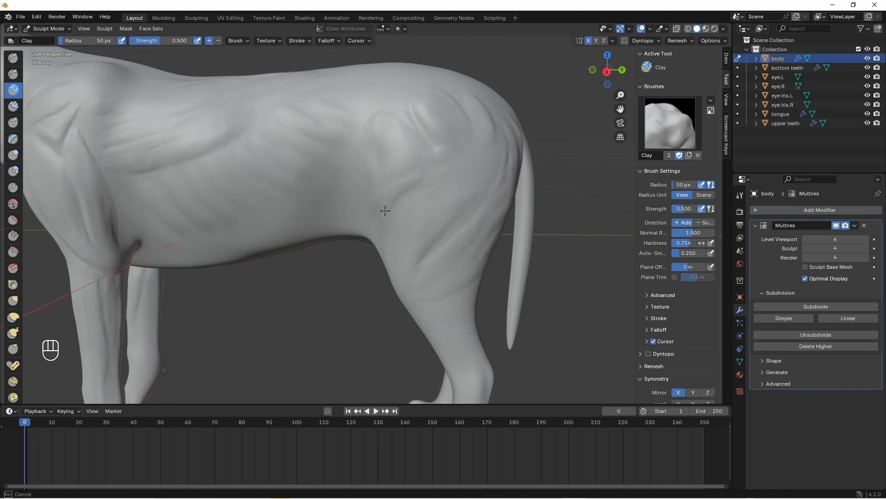
middle_drag(379, 213, 518, 188)
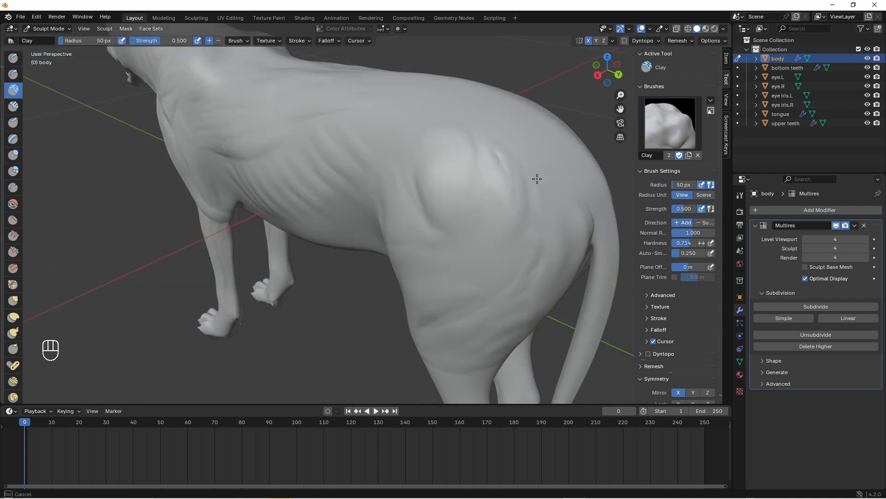
- Add Clay strokes from the top of the hip forward onto the lower back
ctrl+middle_drag(560, 209, 572, 261)
middle_drag(572, 261, 614, 249)
scroll(350, 175, up, 4)
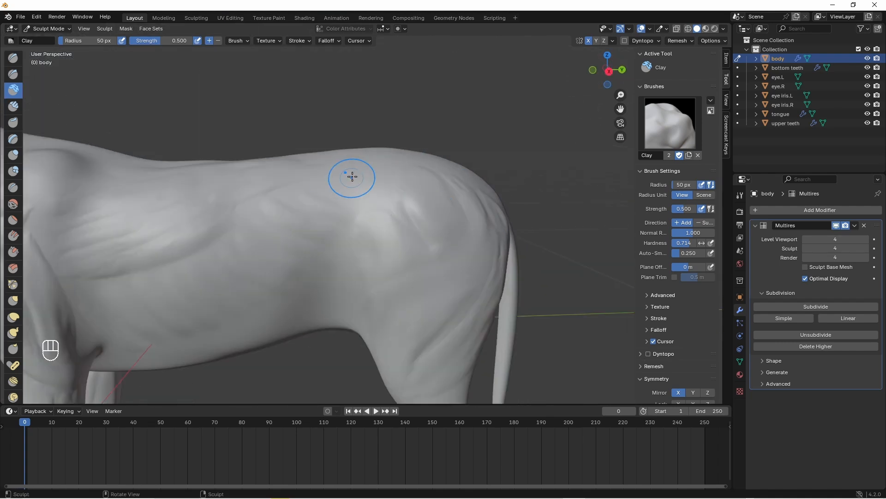
middle_drag(352, 176, 377, 162)
drag(394, 193, 342, 182)
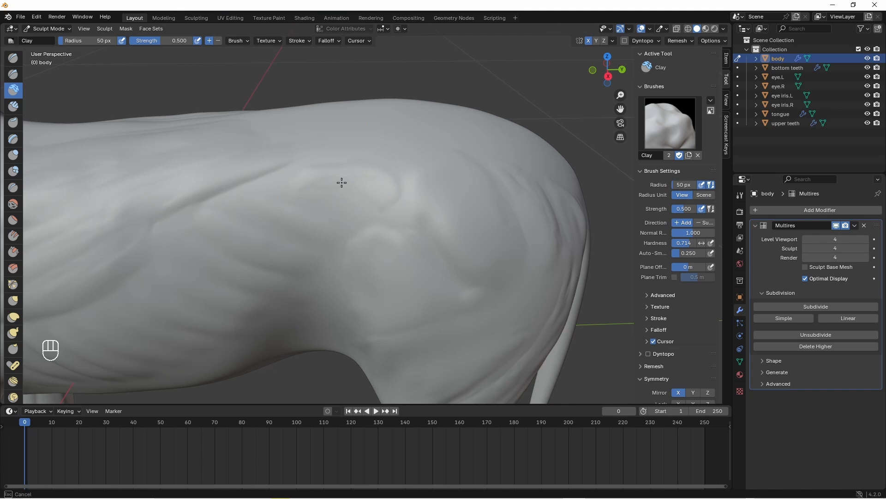
middle_drag(353, 169, 362, 189)
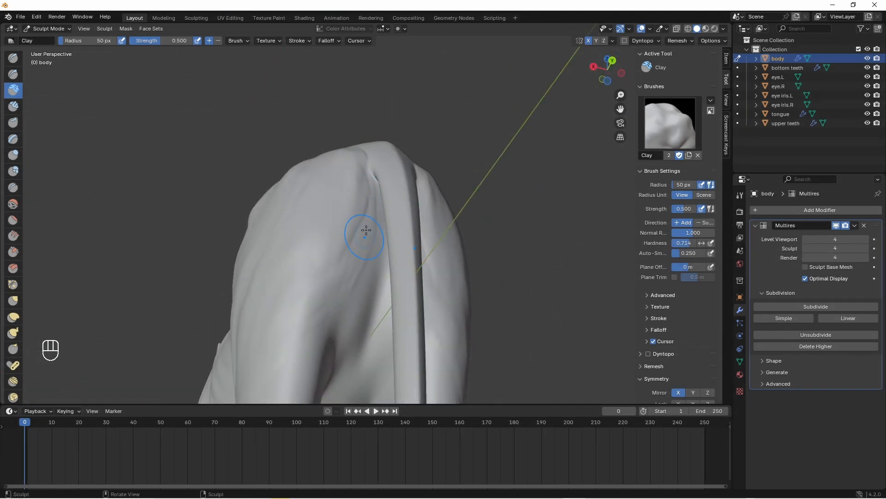
- Undo the last stroke and draw a diagonal Clay muscle across the outer thigh
mouse_move(361, 244)
middle_down()
mouse_move(356, 198)
mouse_move(241, 270)
middle_up()
key(ctrl+z)
middle_drag(241, 269, 244, 255)
drag(272, 235, 183, 323)
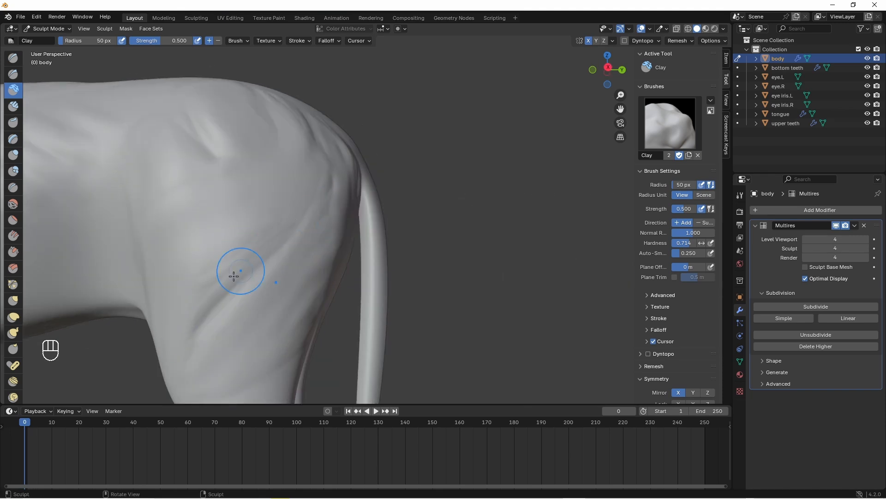
- Draw long Clay muscle strokes down the outer hind leg between the knee and the hock
mouse_move(250, 238)
shift+middle_down()
mouse_move(184, 366)
mouse_move(268, 185)
shift+middle_up()
middle_drag(267, 184, 283, 196)
drag(307, 184, 339, 174)
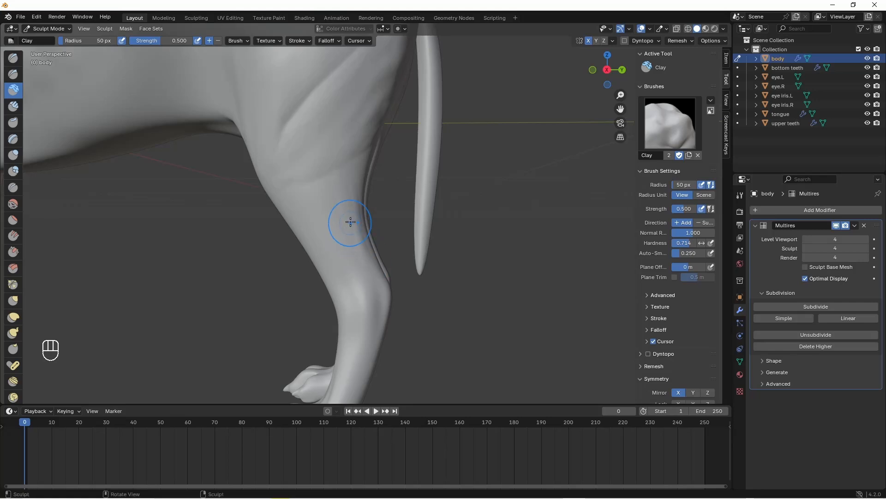
mouse_move(351, 222)
middle_down()
mouse_move(345, 205)
mouse_move(327, 253)
mouse_move(304, 200)
middle_up()
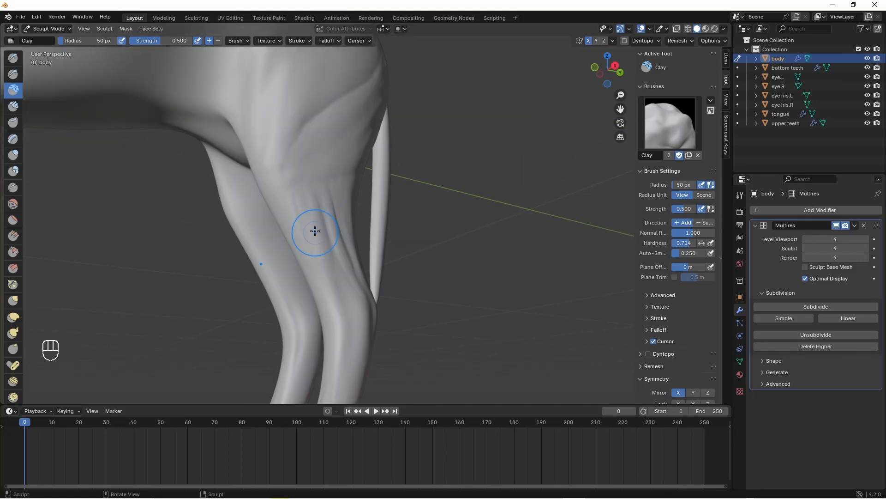
- Refine and smooth the upper thigh and hip, and add muscle definition to the inner hind leg
mouse_move(372, 289)
middle_down()
mouse_move(390, 305)
mouse_move(330, 277)
mouse_move(313, 230)
mouse_move(409, 261)
mouse_move(380, 199)
middle_up()
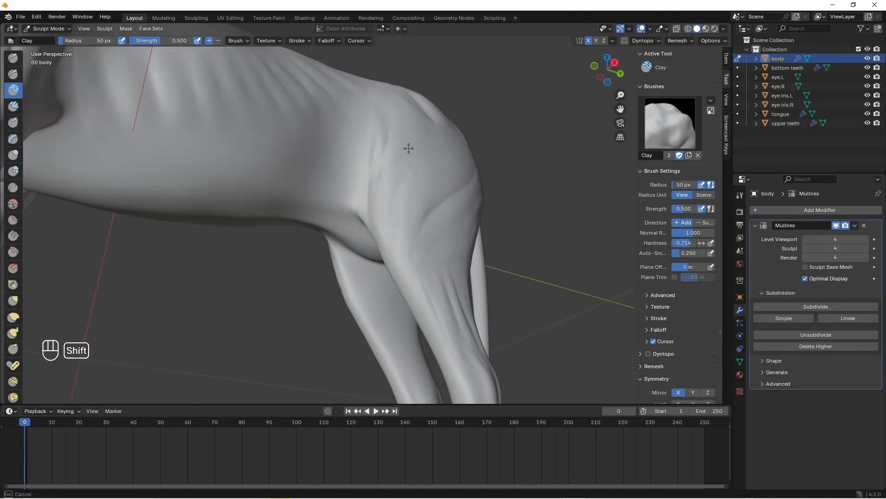
middle_drag(388, 168, 428, 178)
mouse_move(413, 128)
middle_down()
mouse_move(465, 145)
mouse_move(409, 150)
middle_up()
mouse_move(408, 150)
shift+middle_down()
mouse_move(398, 142)
mouse_move(417, 190)
shift+middle_up()
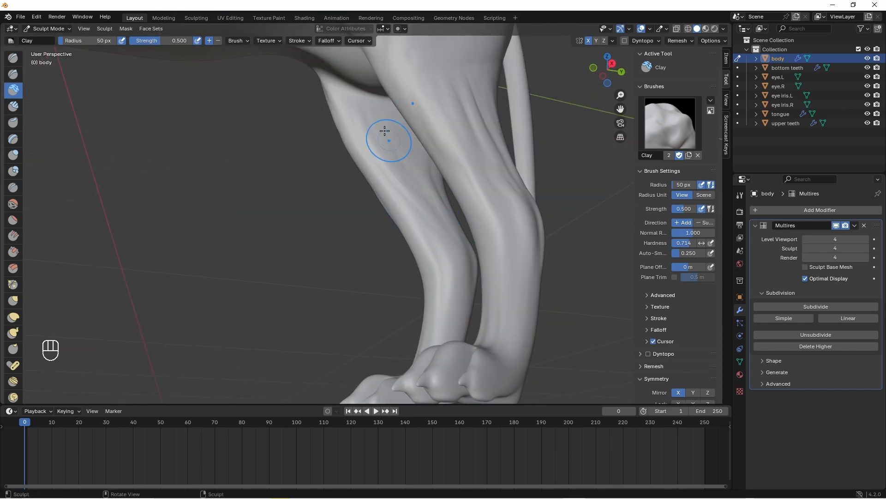
- Set the Clay brush radius to 70 px and smooth the surface over the head and the back of the neck
mouse_move(388, 135)
middle_down()
mouse_move(217, 234)
mouse_move(263, 241)
mouse_move(253, 210)
mouse_move(180, 267)
mouse_move(257, 303)
mouse_move(271, 245)
mouse_move(415, 258)
middle_up()
key(f)
mouse_move(323, 222)
middle_down()
mouse_move(343, 201)
mouse_move(381, 197)
middle_up()
shift+drag(354, 163, 339, 178)
middle_drag(224, 109, 259, 120)
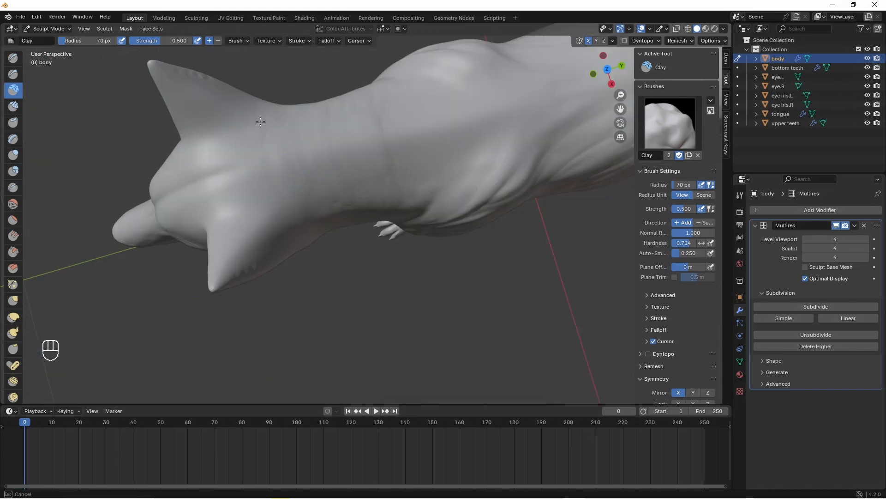
middle_drag(274, 190, 231, 160)
shift+drag(261, 203, 270, 217)
middle_drag(271, 217, 295, 185)
- Add Clay strokes over the hip and rump and smooth the transition toward the lower back
shift+middle_drag(415, 199, 295, 180)
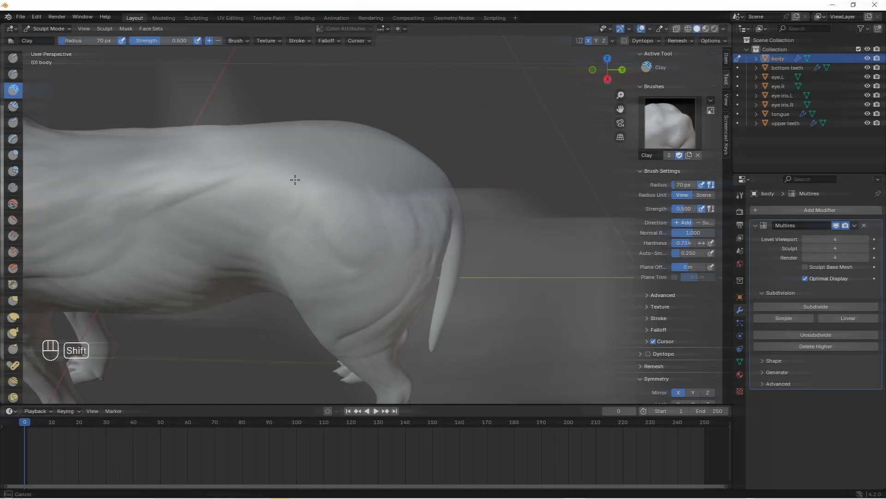
drag(336, 196, 336, 166)
shift+drag(375, 187, 337, 162)
middle_drag(370, 176, 337, 194)
drag(367, 202, 394, 234)
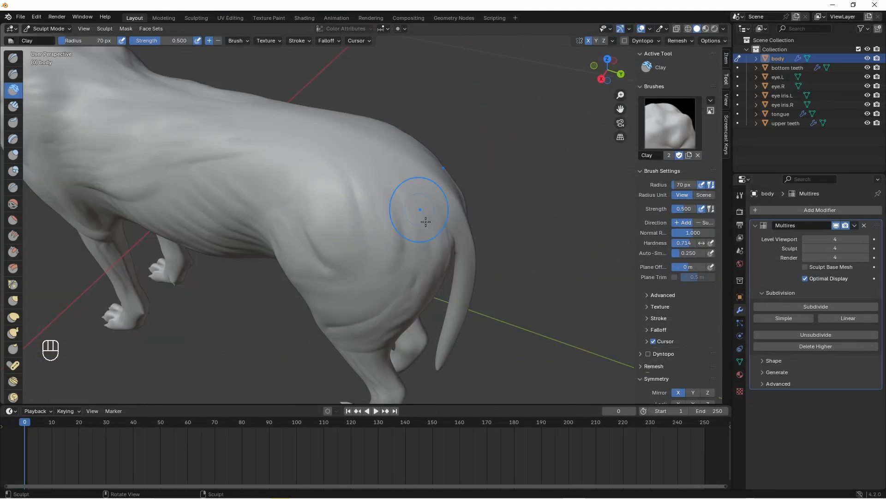
- Draw diagonal Clay muscle strokes from the hip across the outer thigh and smooth their lower ends
middle_drag(425, 221, 443, 180)
shift+middle_drag(406, 203, 337, 207)
drag(331, 206, 285, 246)
mouse_move(230, 292)
mouse_down()
mouse_move(301, 241)
mouse_move(273, 282)
mouse_move(286, 263)
mouse_up()
mouse_move(263, 300)
shift+mouse_down()
mouse_move(255, 316)
mouse_move(228, 325)
shift+mouse_up()
middle_drag(285, 314, 289, 329)
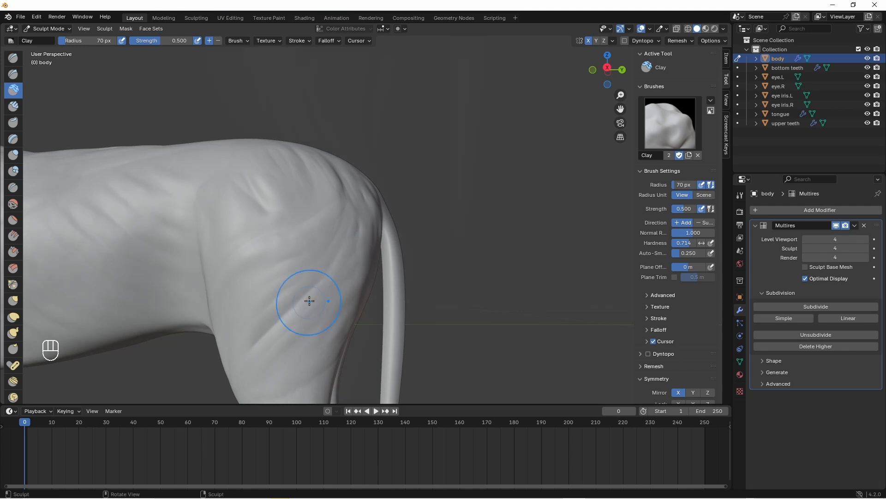
- Switch to the Draw brush with a 20 px radius and sculpt a tendon ridge down the back of the hock
shift+middle_drag(310, 301, 403, 278)
key(x)
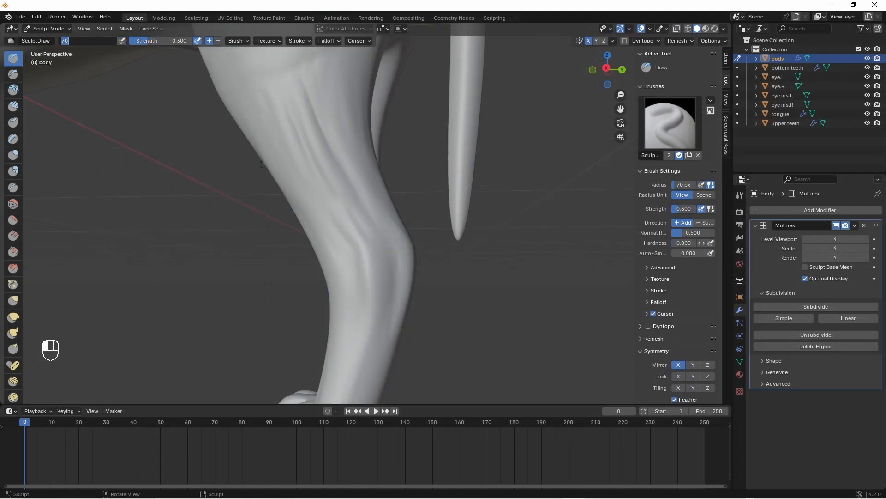
key(Return)
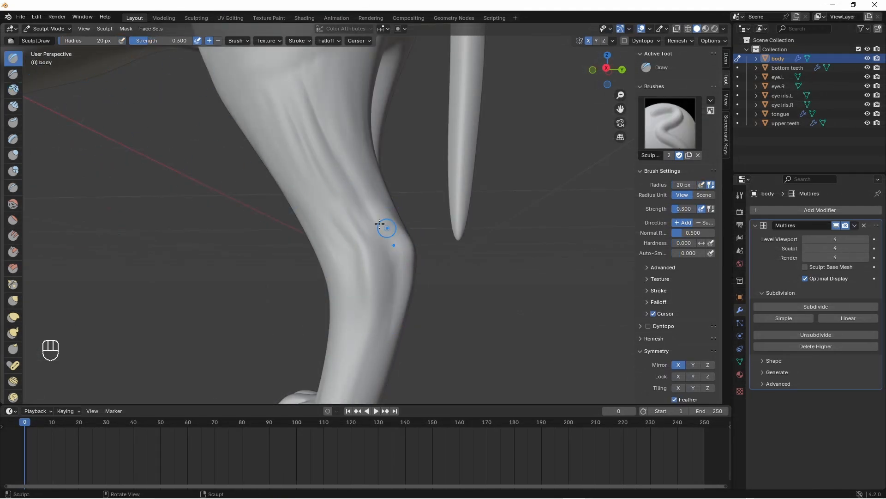
drag(398, 246, 399, 314)
middle_drag(400, 315, 406, 300)
shift+drag(404, 287, 403, 267)
mouse_move(403, 267)
middle_down()
mouse_move(415, 268)
mouse_move(395, 223)
middle_up()
- Undo the last stroke, redraw the hock tendon with a 30 px Draw brush, and smooth the area beside it
key(ctrl+z)
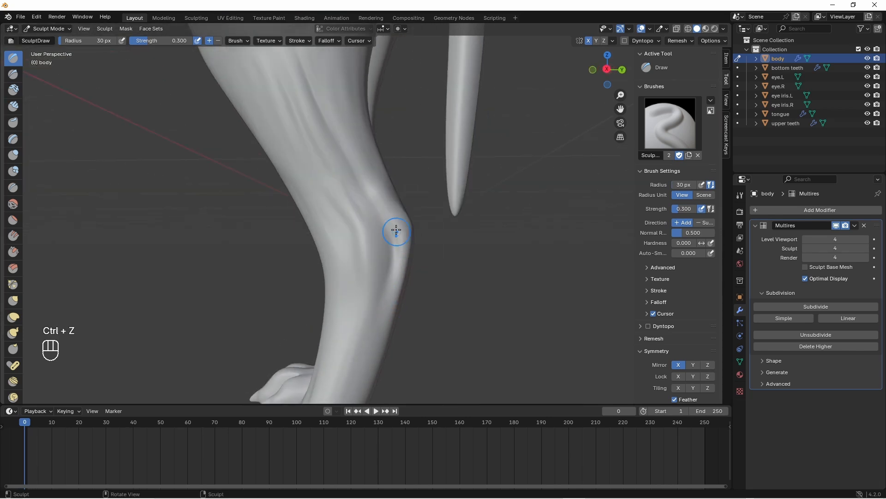
drag(398, 236, 404, 277)
middle_drag(378, 235, 380, 252)
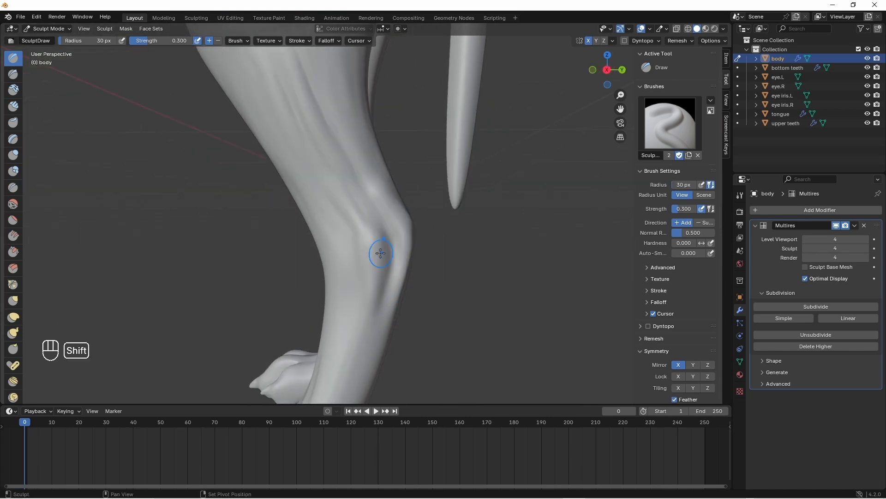
shift+drag(380, 253, 391, 253)
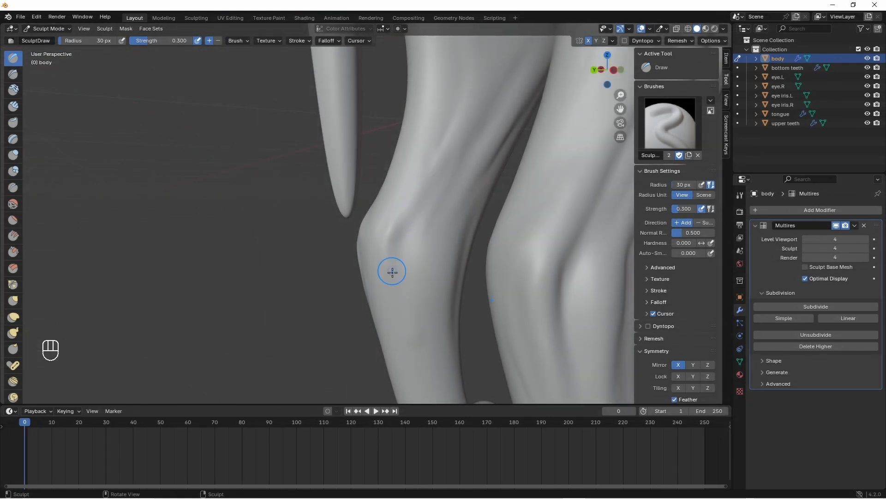
middle_drag(392, 271, 431, 282)
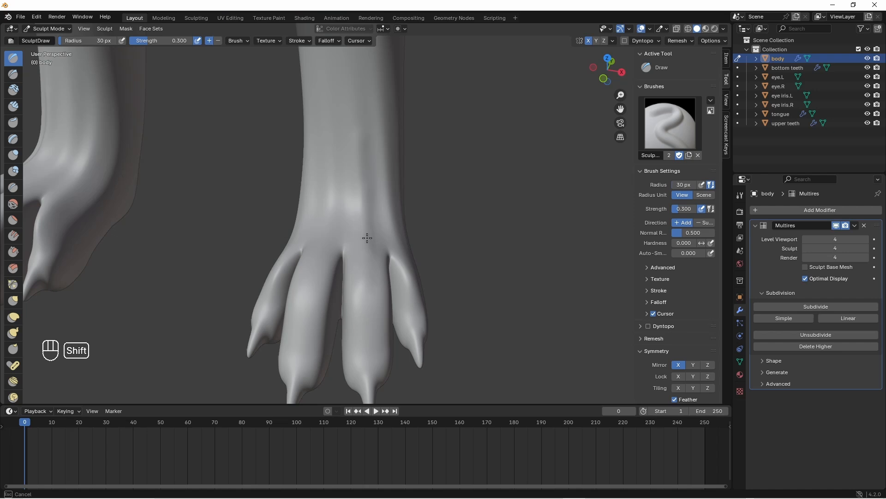
- Smooth the tendon ridges running into the toes on top of the hind paw
shift+middle_drag(362, 242, 392, 178)
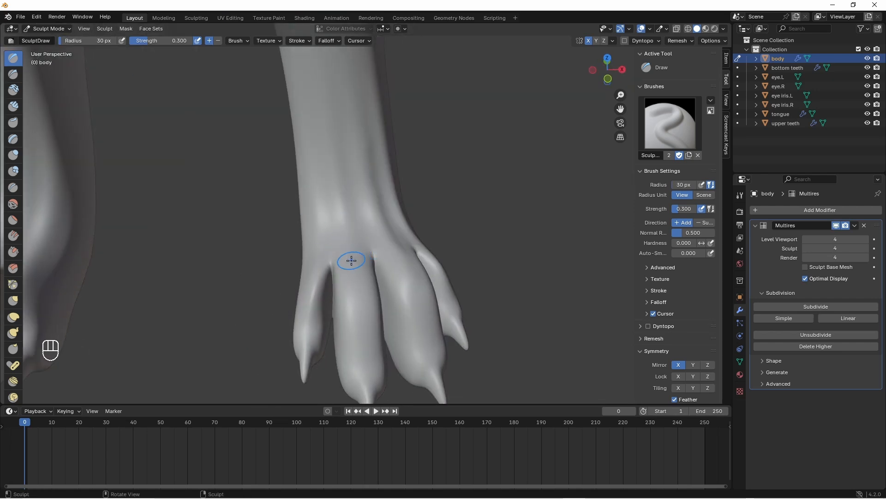
shift+drag(383, 249, 351, 260)
middle_drag(330, 256, 357, 238)
mouse_move(340, 281)
middle_down()
mouse_move(317, 232)
mouse_move(328, 279)
middle_up()
shift+drag(324, 241, 325, 273)
ctrl+middle_drag(318, 170, 326, 281)
middle_drag(360, 240, 340, 238)
- Set the Draw radius to 40 px and shape the front paw's tendon ridges with smoothing and inverted strokes
shift+middle_drag(383, 222, 427, 202)
ctrl+middle_drag(390, 296, 382, 246)
shift+middle_drag(399, 191, 375, 240)
ctrl+middle_drag(386, 277, 377, 242)
click(88, 40)
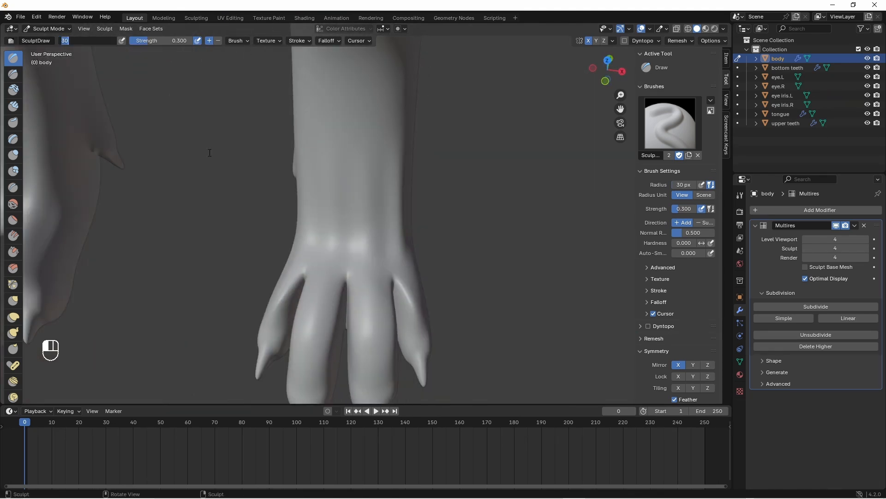
text(40)
key(Return)
key(ctrl+z)
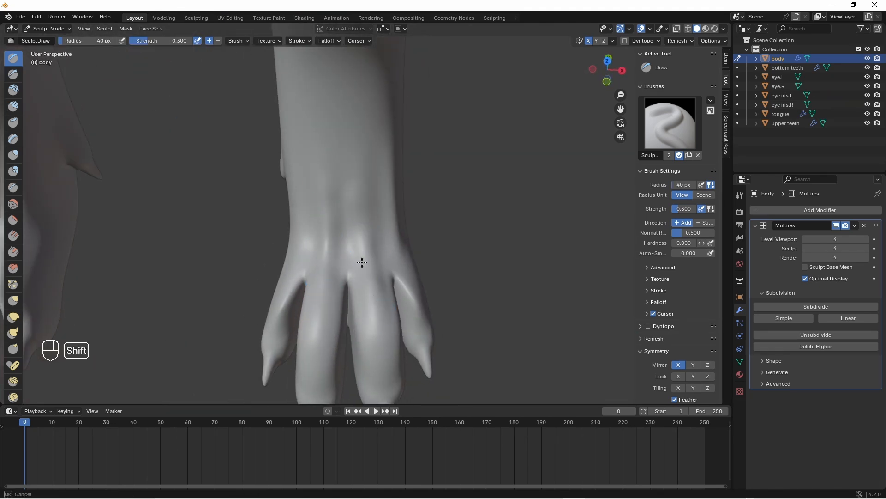
shift+drag(327, 231, 328, 249)
middle_drag(328, 249, 295, 248)
ctrl+drag(399, 240, 388, 296)
middle_drag(386, 304, 339, 276)
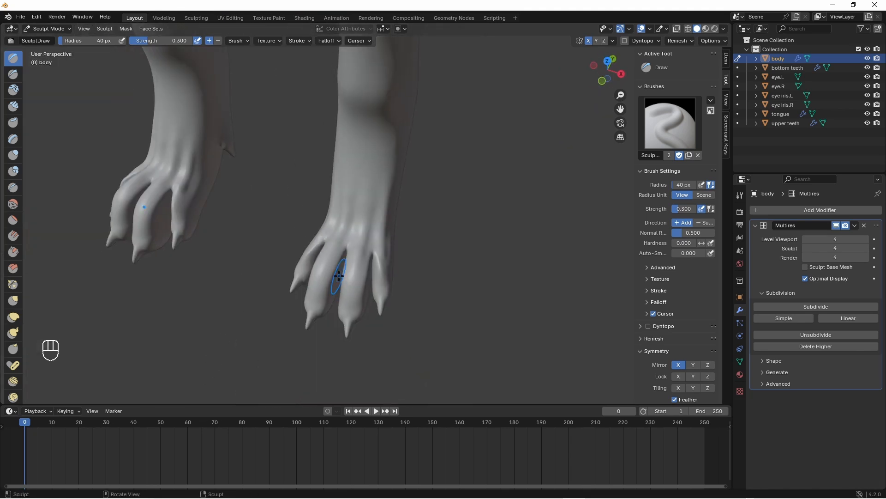
- Set the Draw radius to 20 px and frame a face of the outer front toe through Edit Mode for close-up sculpting
middle_drag(379, 229, 362, 192)
scroll(362, 192, up, 3)
key(f)
click(359, 298)
middle_drag(358, 298, 368, 322)
key(Tab)
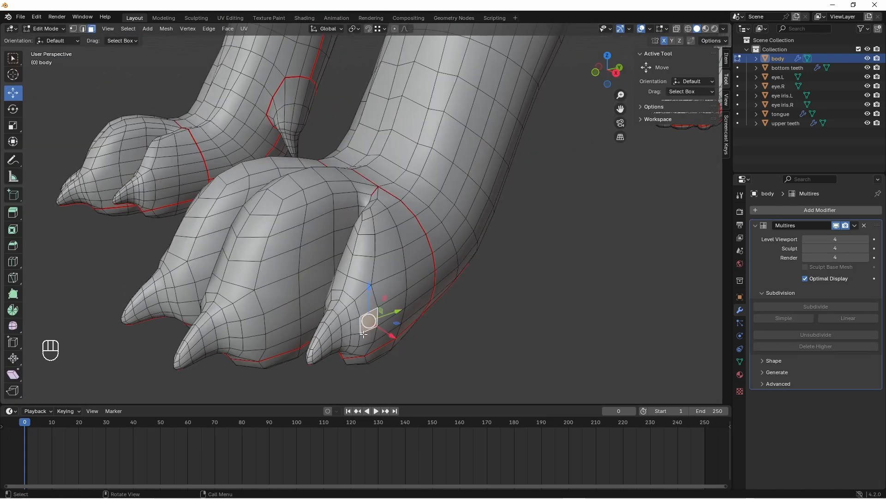
key(KP_Decimal)
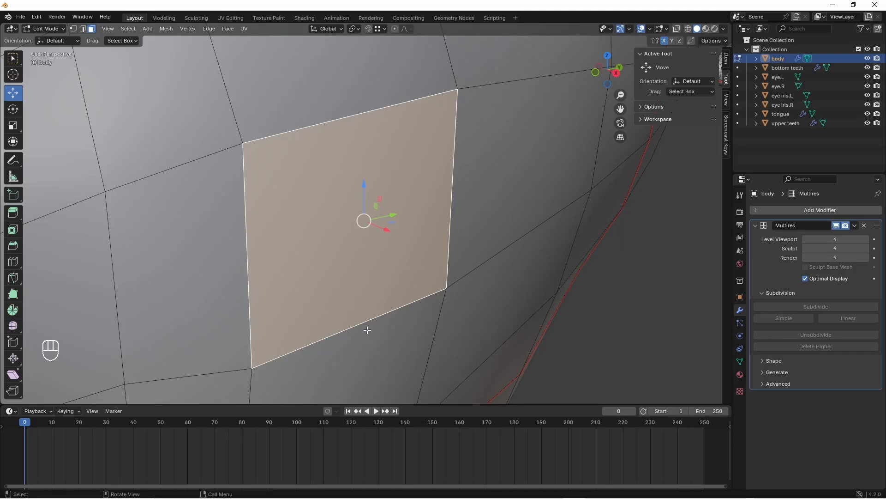
scroll(367, 330, down, 8)
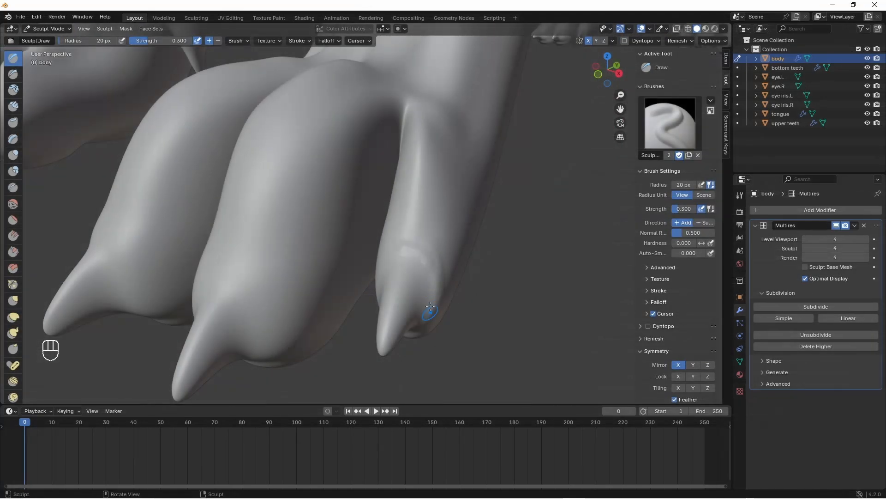
- Sculpt a raised skin fold around the outer toe's claw base, smoothing it and raising the brush radius to 30 px
middle_drag(420, 312, 459, 286)
shift+drag(442, 300, 438, 280)
mouse_move(438, 279)
middle_down()
mouse_move(449, 251)
mouse_move(465, 318)
mouse_move(415, 341)
middle_up()
drag(90, 40, 92, 41)
mouse_move(409, 258)
middle_down()
mouse_move(420, 265)
mouse_move(416, 279)
mouse_move(443, 222)
mouse_move(420, 297)
mouse_move(430, 159)
middle_up()
mouse_move(433, 291)
middle_down()
mouse_move(390, 237)
mouse_move(402, 212)
mouse_move(465, 245)
middle_up()
shift+drag(462, 245, 397, 251)
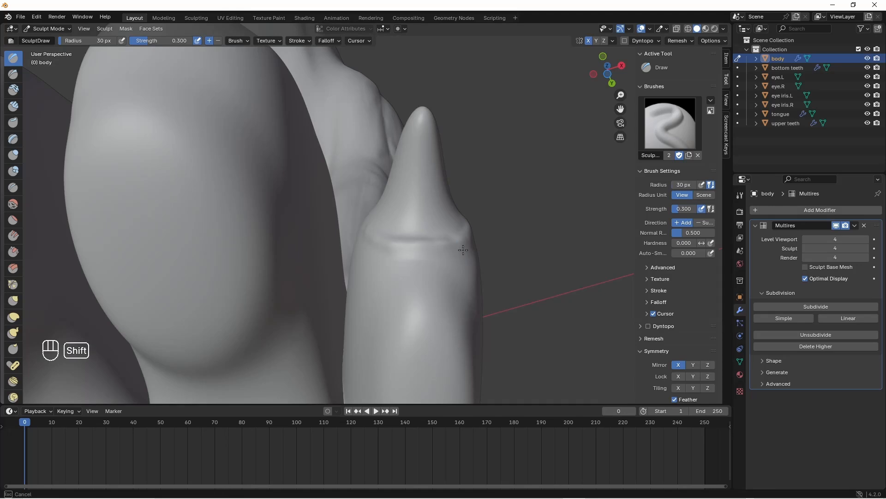
- Extend the Draw fold around the sides of the claw and smooth its edges
mouse_move(380, 237)
middle_down()
mouse_move(402, 254)
mouse_move(376, 232)
mouse_move(374, 155)
middle_up()
mouse_move(374, 155)
mouse_down()
mouse_move(417, 87)
mouse_move(376, 123)
mouse_move(410, 78)
mouse_up()
middle_drag(407, 69, 427, 82)
mouse_move(427, 82)
shift+mouse_down()
mouse_move(461, 85)
mouse_move(436, 77)
shift+mouse_up()
middle_drag(436, 78, 376, 226)
shift+drag(377, 226, 380, 262)
scroll(380, 261, down, 5)
middle_drag(379, 261, 92, 91)
double_click(96, 41)
text(50)
key(Return)
mouse_move(485, 134)
mouse_down()
mouse_move(480, 191)
mouse_move(479, 157)
mouse_up()
key(ctrl+z)
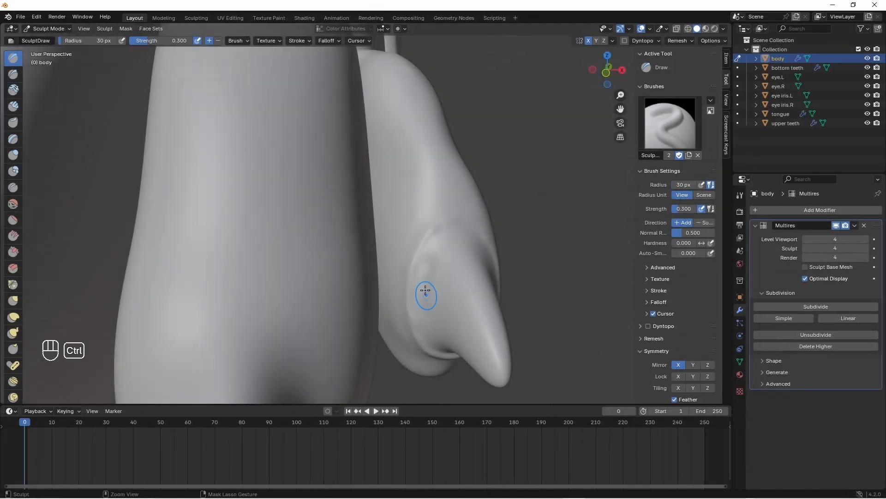
- Smooth the skin fold of the side toe's claw and carve a groove beneath it with inverted 30 px Draw strokes
mouse_move(422, 291)
shift+mouse_down()
mouse_move(449, 317)
mouse_move(446, 275)
shift+mouse_up()
middle_drag(446, 275, 433, 277)
mouse_move(444, 265)
ctrl+mouse_down()
mouse_move(461, 241)
mouse_move(451, 264)
ctrl+mouse_up()
mouse_move(452, 263)
shift+mouse_down()
mouse_move(462, 241)
mouse_move(455, 245)
shift+mouse_up()
middle_drag(454, 245, 433, 249)
mouse_move(468, 240)
ctrl+mouse_down()
mouse_move(501, 292)
mouse_move(464, 325)
mouse_move(485, 282)
ctrl+mouse_up()
middle_drag(485, 282, 480, 251)
- Carve further inverted Draw grooves around the bases of the front paw's claws
ctrl+drag(480, 251, 426, 283)
middle_drag(425, 282, 413, 254)
mouse_move(413, 253)
ctrl+mouse_down()
mouse_move(432, 257)
mouse_move(432, 279)
ctrl+mouse_up()
middle_drag(433, 279, 471, 240)
ctrl+drag(471, 240, 469, 268)
mouse_move(470, 267)
middle_down()
mouse_move(467, 240)
mouse_move(344, 250)
middle_up()
ctrl+drag(345, 250, 353, 277)
- Smooth the carved fold around the claw base from all sides and deepen the groove with an inverted stroke
shift+drag(354, 240, 343, 267)
mouse_move(342, 268)
middle_down()
mouse_move(356, 273)
mouse_move(353, 213)
middle_up()
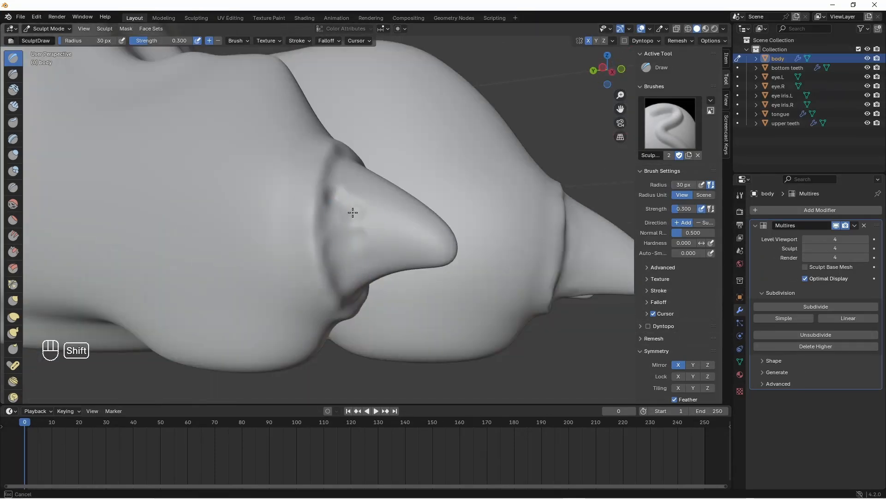
shift+drag(357, 271, 357, 268)
middle_drag(358, 268, 354, 154)
shift+drag(354, 155, 347, 168)
middle_drag(347, 168, 378, 148)
shift+drag(379, 149, 368, 140)
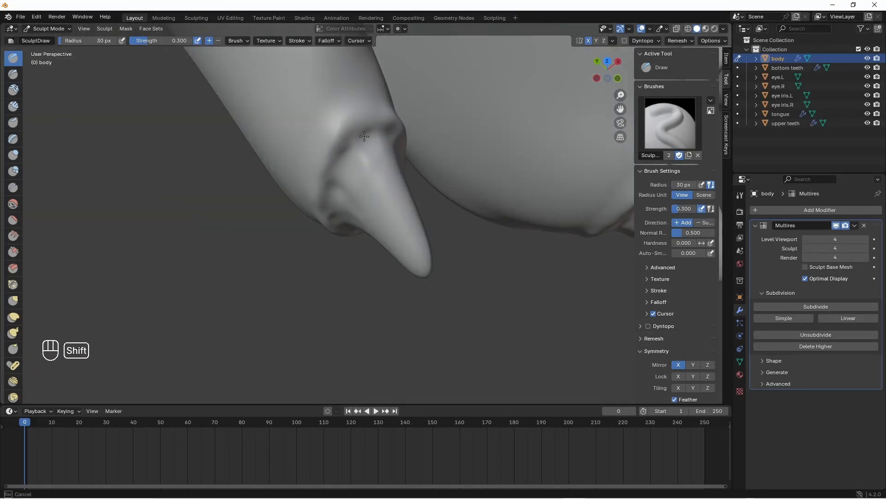
middle_drag(368, 139, 352, 195)
mouse_move(358, 250)
middle_down()
mouse_move(338, 151)
mouse_move(344, 184)
mouse_move(314, 201)
mouse_move(308, 232)
mouse_move(319, 281)
mouse_move(343, 271)
mouse_move(333, 249)
middle_up()
ctrl+drag(332, 249, 307, 253)
mouse_move(307, 253)
middle_down()
mouse_move(248, 241)
mouse_move(356, 208)
mouse_move(312, 229)
mouse_move(305, 217)
mouse_move(354, 214)
middle_up()
- Draw a raised skin fold around the base of the front leg's dewclaw and smooth its ends
middle_drag(383, 192, 477, 202)
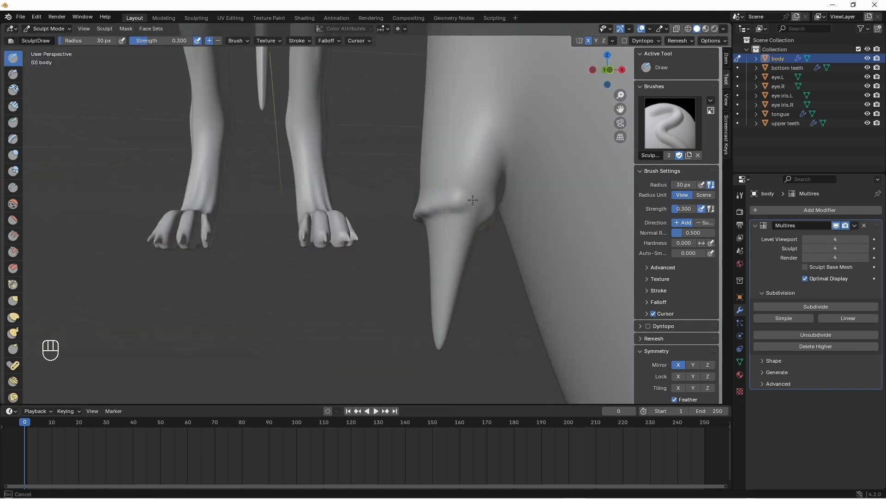
drag(483, 205, 437, 204)
middle_drag(458, 196, 475, 198)
drag(475, 198, 534, 242)
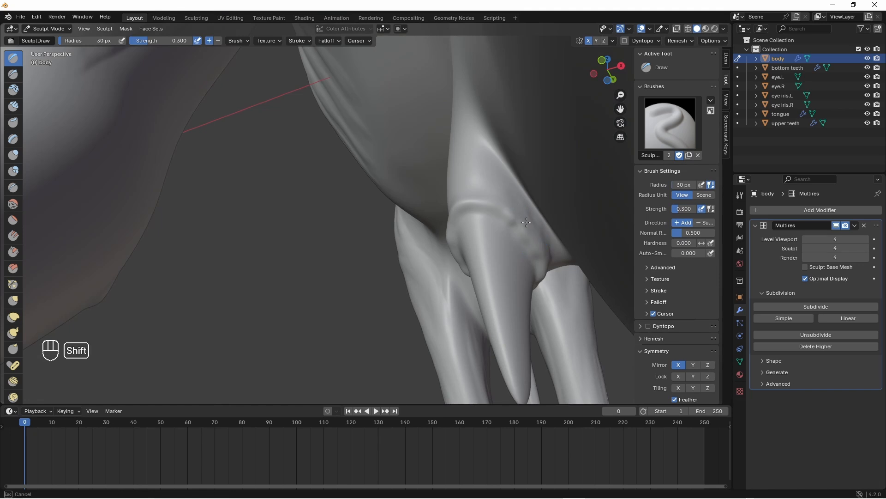
middle_drag(515, 219, 544, 251)
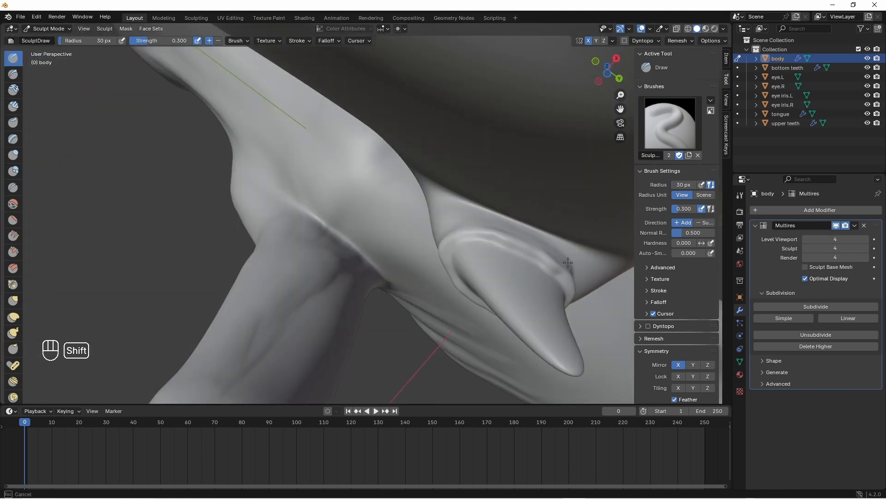
shift+drag(568, 262, 571, 276)
mouse_move(538, 203)
middle_down()
mouse_move(511, 239)
mouse_move(493, 215)
mouse_move(471, 221)
middle_up()
shift+drag(454, 227, 396, 216)
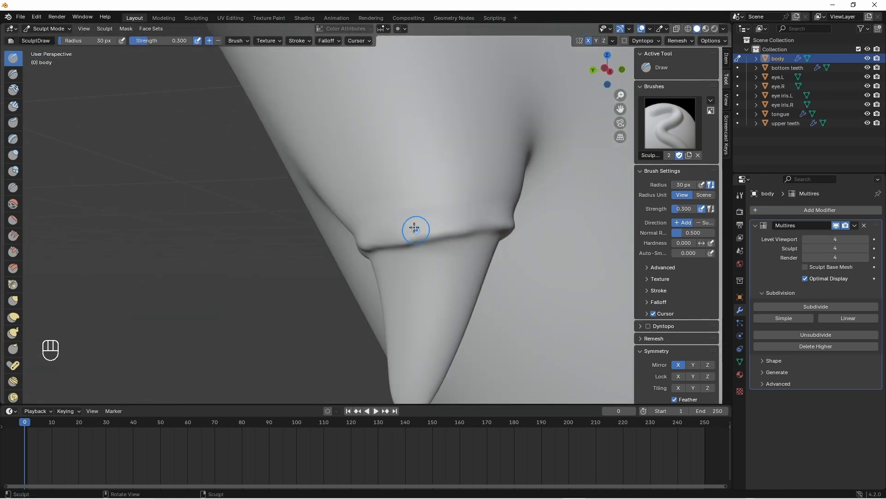
- Continue the fold around the outer side of the dewclaw, carve a groove under it, and smooth both
middle_drag(414, 228, 490, 203)
drag(323, 242, 380, 237)
mouse_move(340, 235)
shift+mouse_down()
mouse_move(390, 229)
mouse_move(341, 243)
shift+mouse_up()
middle_drag(327, 216, 356, 213)
mouse_move(331, 238)
shift+mouse_down()
mouse_move(339, 241)
mouse_move(332, 243)
shift+mouse_up()
mouse_move(332, 243)
middle_down()
mouse_move(298, 269)
mouse_move(306, 272)
mouse_move(279, 258)
mouse_move(342, 236)
middle_up()
ctrl+drag(341, 237, 391, 259)
shift+drag(344, 272, 338, 277)
middle_drag(378, 252, 406, 224)
ctrl+drag(408, 222, 438, 217)
shift+drag(434, 212, 407, 209)
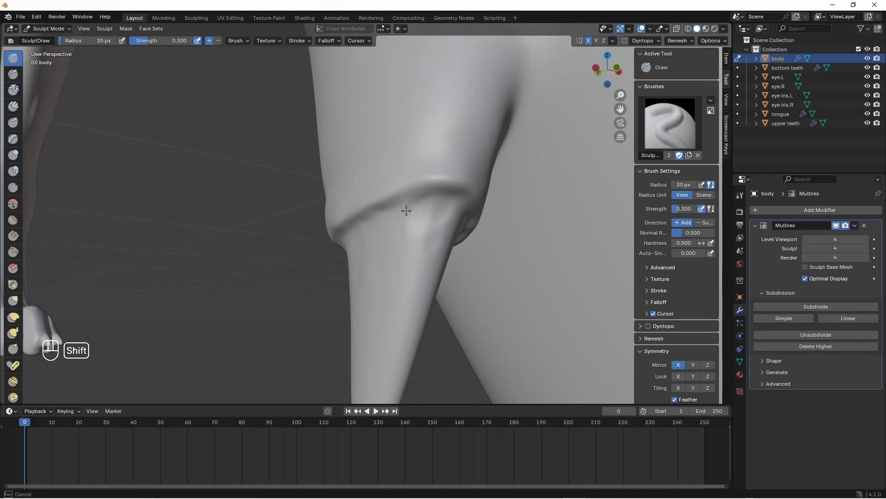
- Carve the remaining groove on the dewclaw's inner side and smooth the skin fold there
mouse_move(413, 245)
middle_down()
mouse_move(376, 242)
mouse_move(369, 222)
middle_up()
mouse_move(488, 226)
ctrl+mouse_down()
mouse_move(478, 244)
mouse_move(485, 236)
ctrl+mouse_up()
middle_drag(485, 236, 469, 216)
shift+drag(452, 217, 448, 189)
mouse_move(454, 208)
middle_down()
mouse_move(429, 196)
mouse_move(416, 139)
middle_up()
- Set the Draw radius to 40 px, smooth the front paw's side toe, and carve between the tendons above the toes
click(92, 41)
text(40)
key(Return)
shift+drag(323, 295, 315, 298)
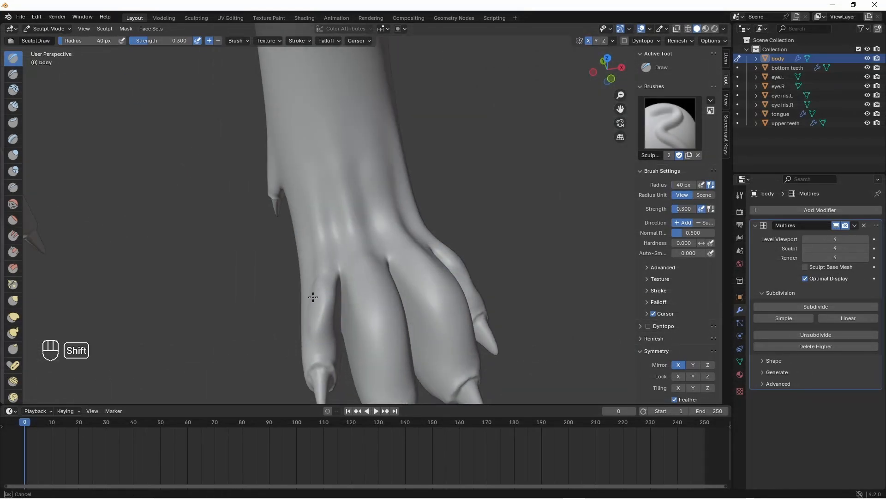
mouse_move(317, 214)
ctrl+mouse_down()
mouse_move(328, 257)
mouse_move(339, 234)
ctrl+mouse_up()
mouse_move(340, 231)
middle_down()
mouse_move(360, 259)
mouse_move(368, 232)
mouse_move(417, 329)
mouse_move(376, 340)
mouse_move(386, 287)
mouse_move(231, 71)
middle_up()
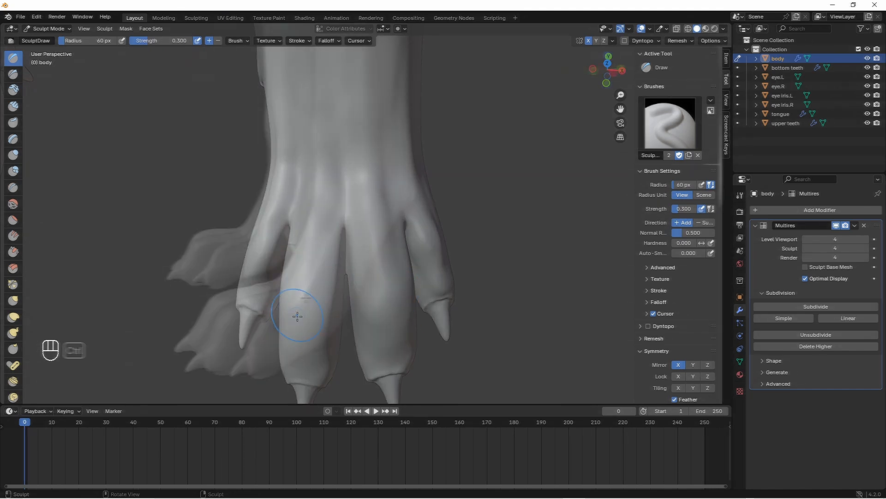
- Set the Draw radius to 50 px and draw a tendon ridge from the side of the front paw up to the wrist
double_click(90, 41)
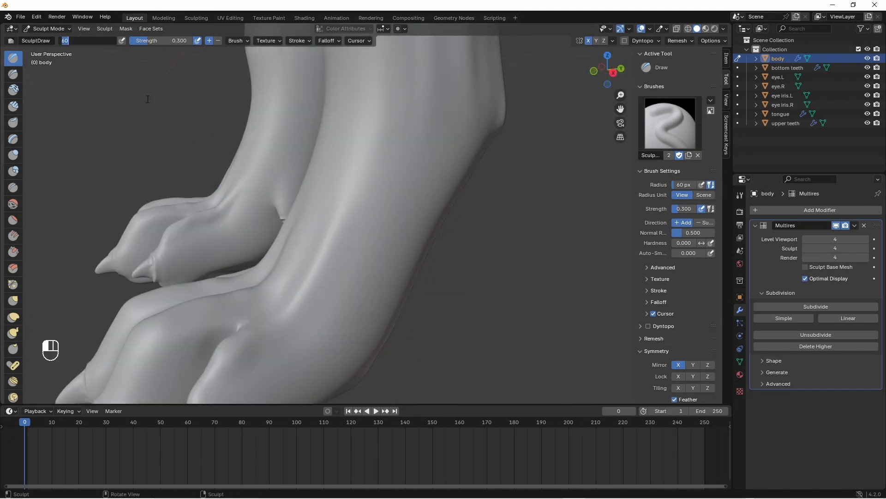
text(50)
click(276, 274)
mouse_move(289, 323)
mouse_down()
mouse_move(390, 177)
mouse_move(422, 162)
mouse_up()
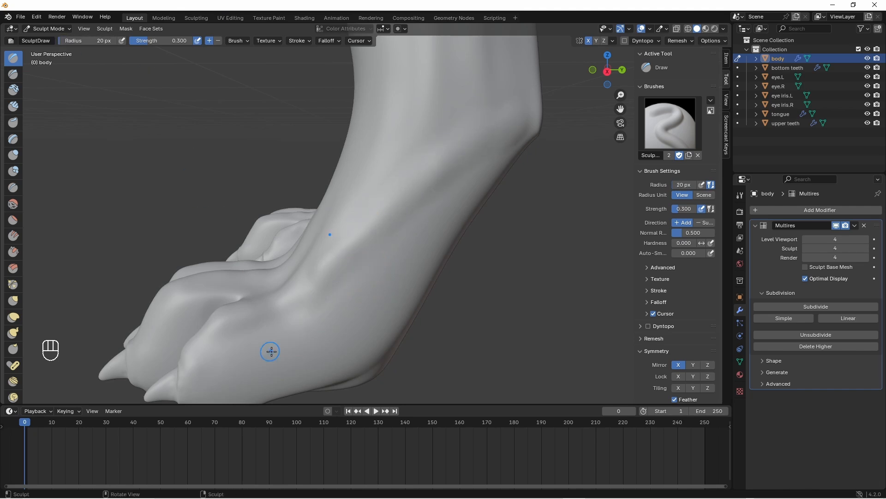
- Draw a skin fold along the rear side of the front paw at 20 px and smooth it at 40 px
drag(363, 308, 319, 331)
shift+drag(320, 331, 387, 302)
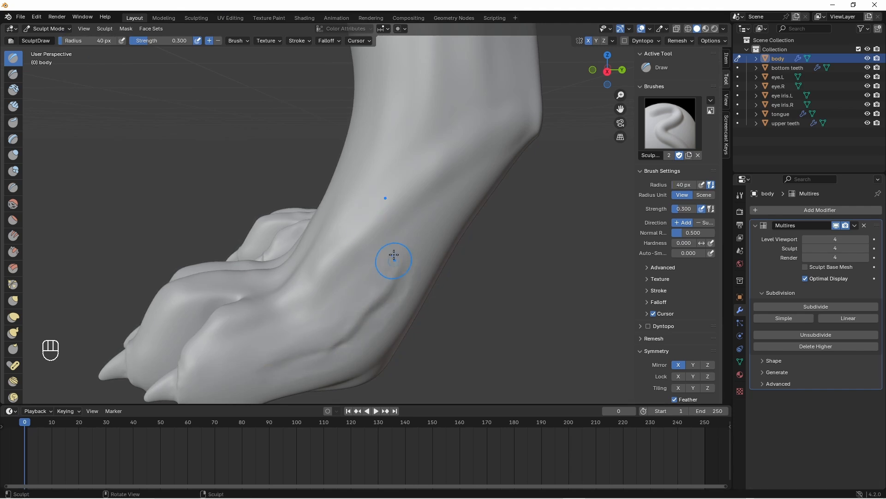
mouse_move(394, 254)
shift+mouse_down()
mouse_move(364, 299)
mouse_move(321, 326)
shift+mouse_up()
- Draw a fine ridge down the inner side of the front leg above the dewclaw at 10 to 20 px and smooth it
scroll(340, 319, down, 2)
middle_drag(345, 288, 255, 219)
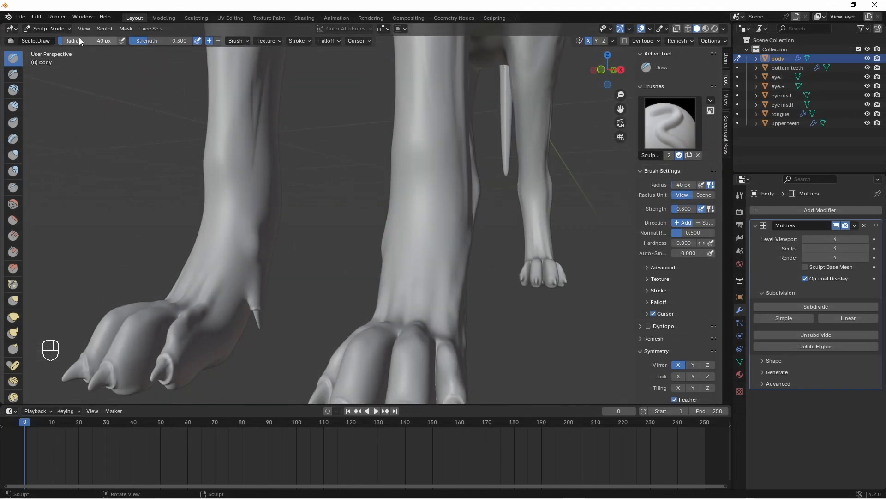
drag(79, 39, 77, 40)
middle_drag(274, 228, 258, 235)
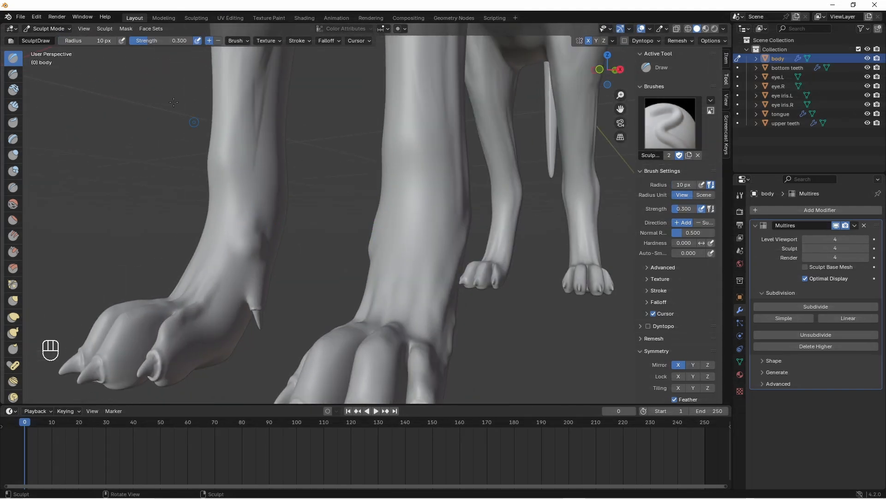
shift+middle_drag(234, 171, 241, 240)
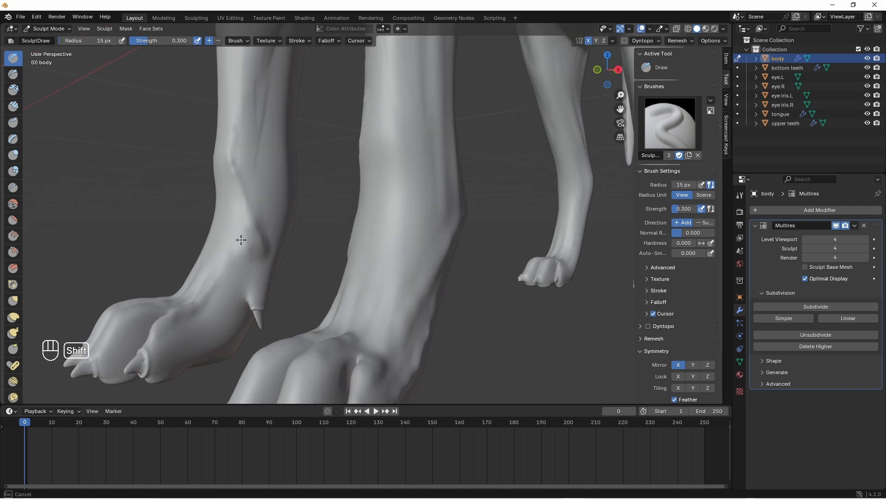
drag(92, 43, 93, 43)
middle_drag(246, 216, 270, 220)
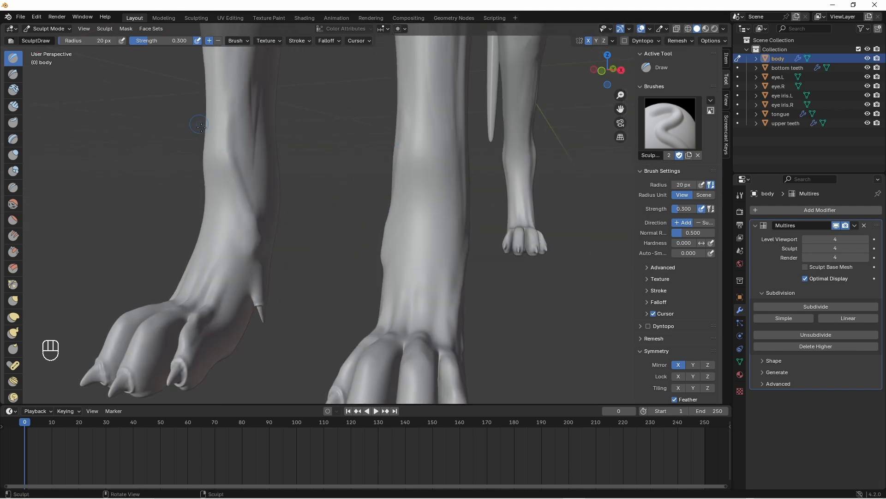
middle_drag(223, 121, 246, 242)
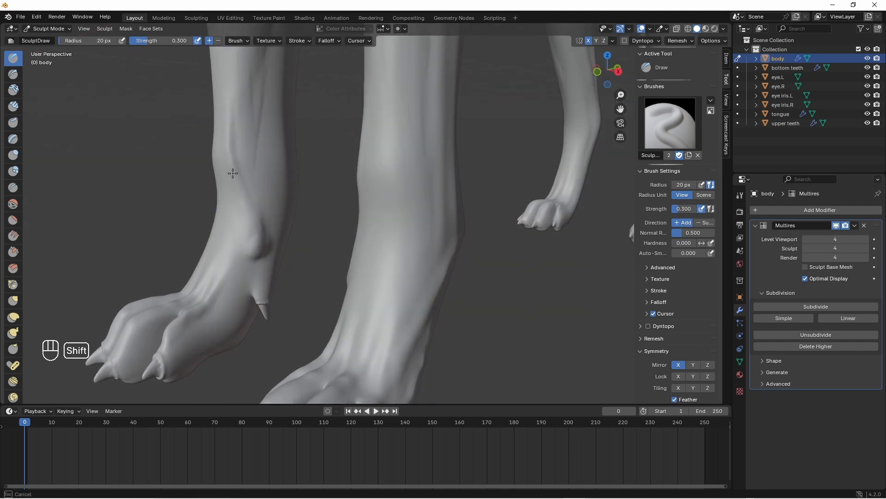
shift+middle_drag(233, 173, 268, 157)
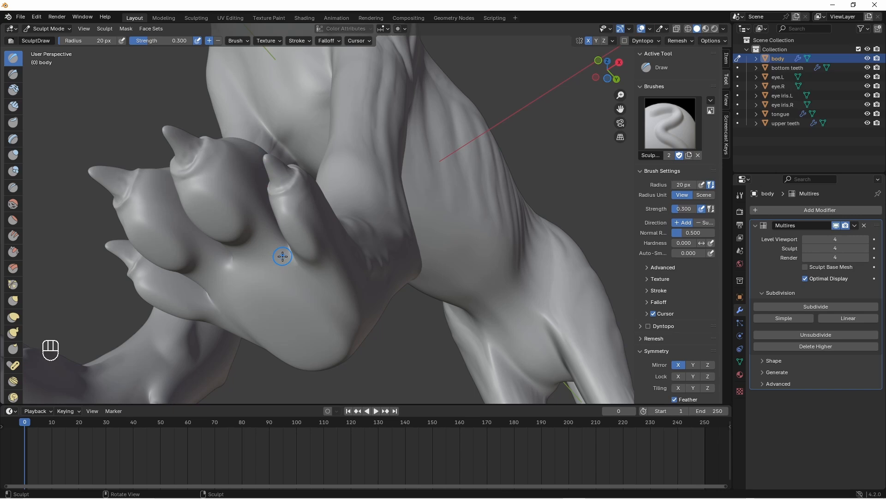
- Set the Draw radius to 30 px, carve the outline of the pad under the front paw's side toe, and build up its edge
scroll(282, 256, up, 4)
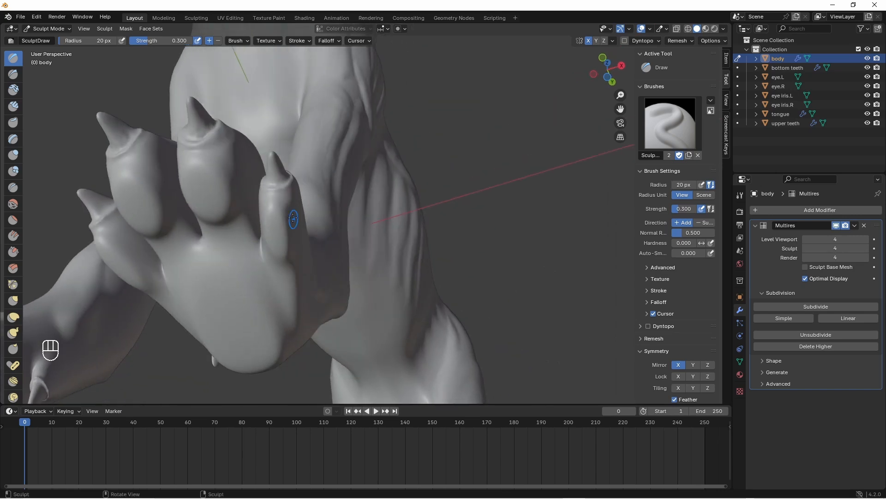
text(30)
key(Return)
mouse_move(306, 215)
middle_down()
mouse_move(261, 194)
mouse_move(290, 217)
middle_up()
ctrl+drag(293, 279, 276, 227)
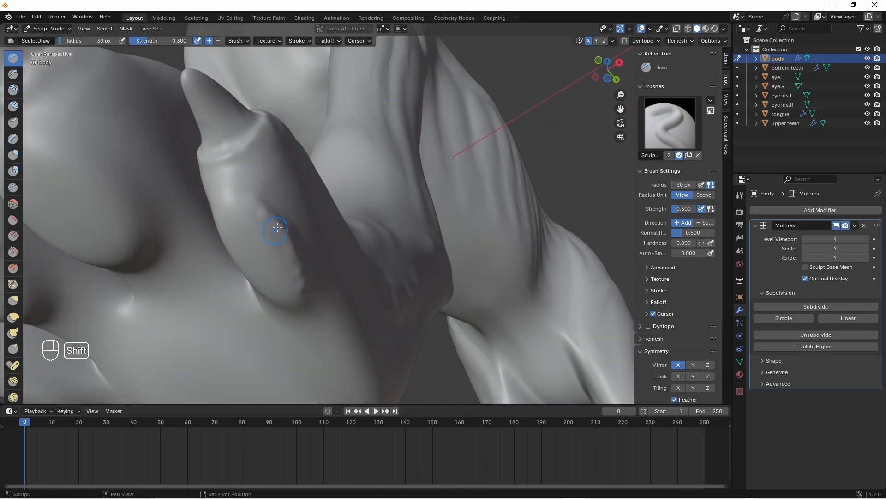
middle_drag(277, 228, 320, 275)
ctrl+drag(301, 281, 322, 278)
drag(299, 181, 317, 192)
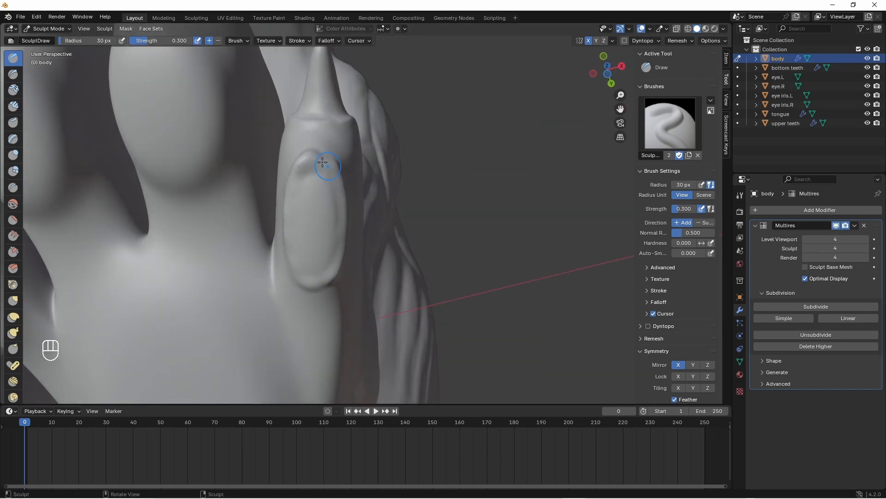
middle_drag(299, 196, 352, 142)
- Carve a sharper groove along the edges of the side toe's pad at 20 px and smooth it
ctrl+drag(258, 145, 123, 148)
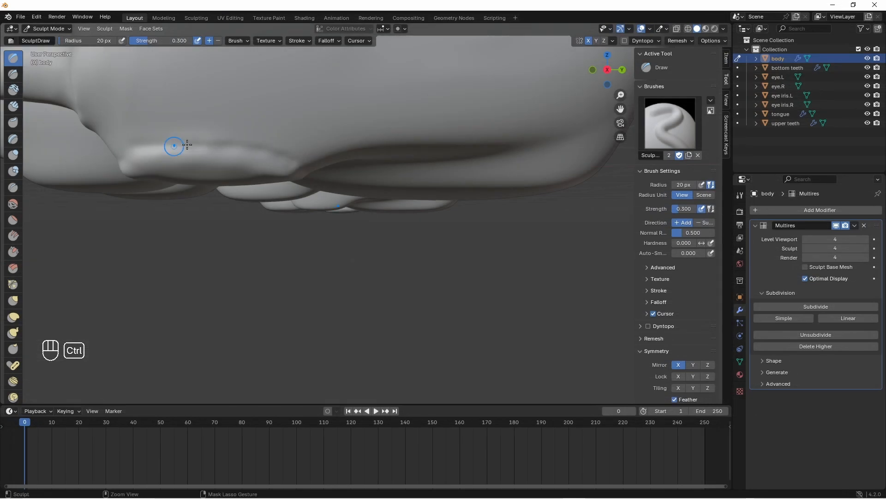
shift+drag(126, 147, 158, 134)
shift+drag(158, 134, 220, 143)
mouse_move(425, 130)
shift+mouse_down()
mouse_move(440, 129)
mouse_move(401, 138)
shift+mouse_up()
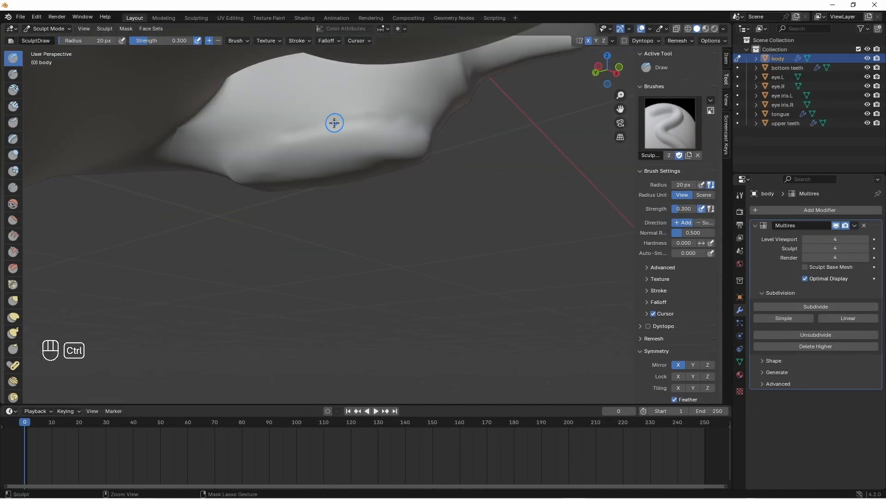
ctrl+drag(334, 123, 414, 112)
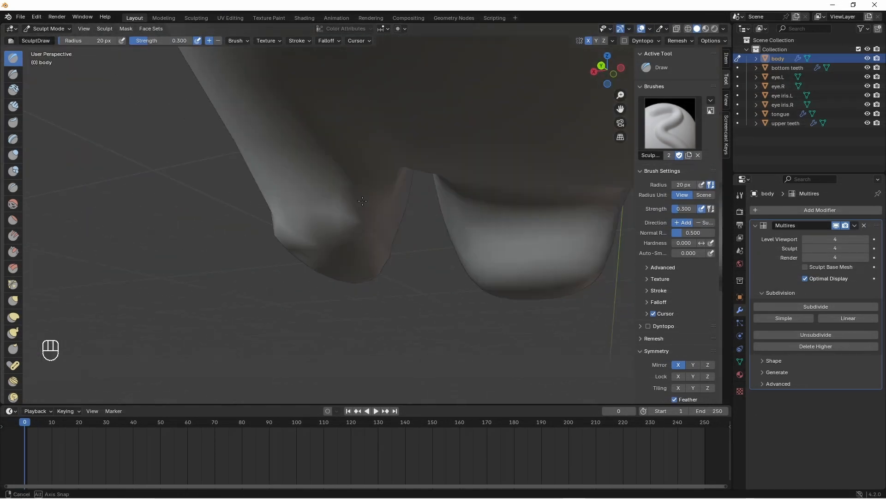
key(ctrl+z)
ctrl+drag(198, 196, 243, 207)
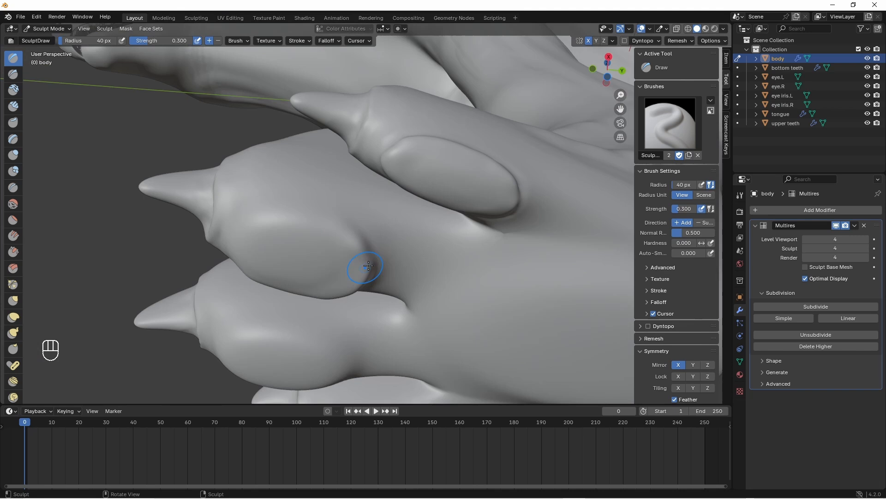
- Outline the pad under the toe beside the side toe at 40 px and smooth its rim
middle_drag(358, 263, 305, 173)
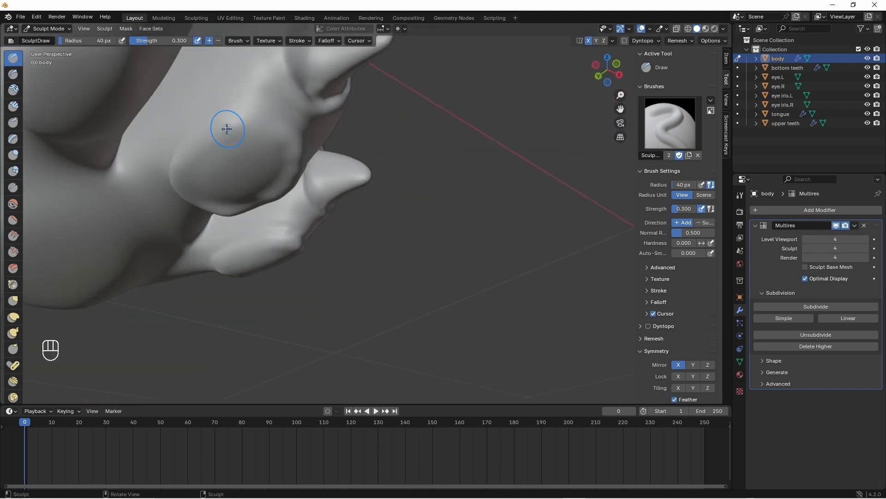
shift+middle_drag(245, 123, 284, 158)
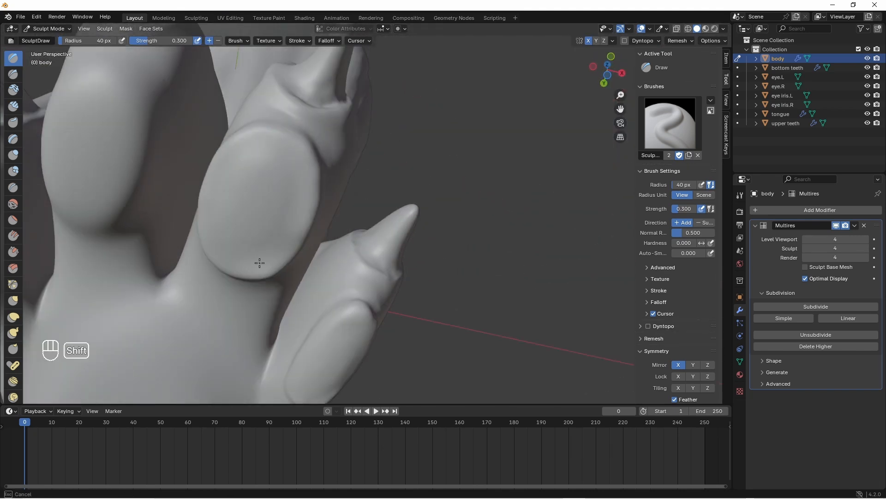
shift+middle_drag(274, 207, 275, 206)
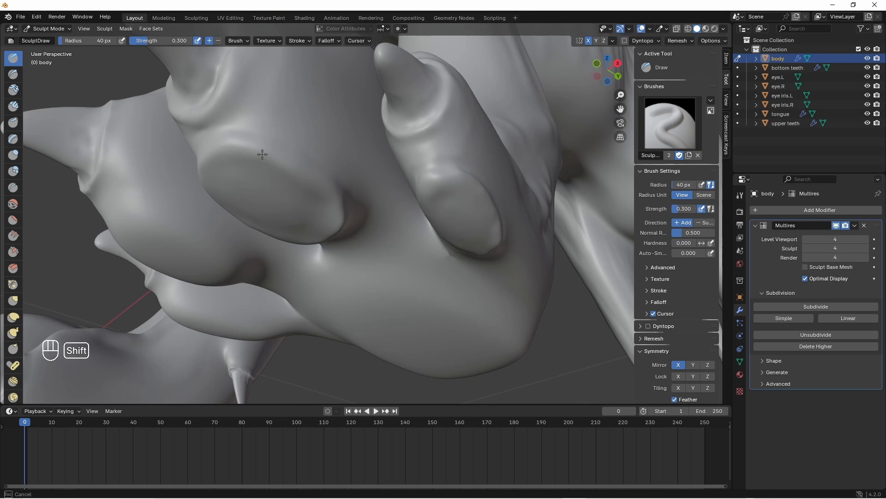
middle_drag(262, 154, 177, 102)
shift+drag(177, 103, 177, 113)
middle_drag(177, 113, 232, 102)
shift+drag(233, 75, 234, 91)
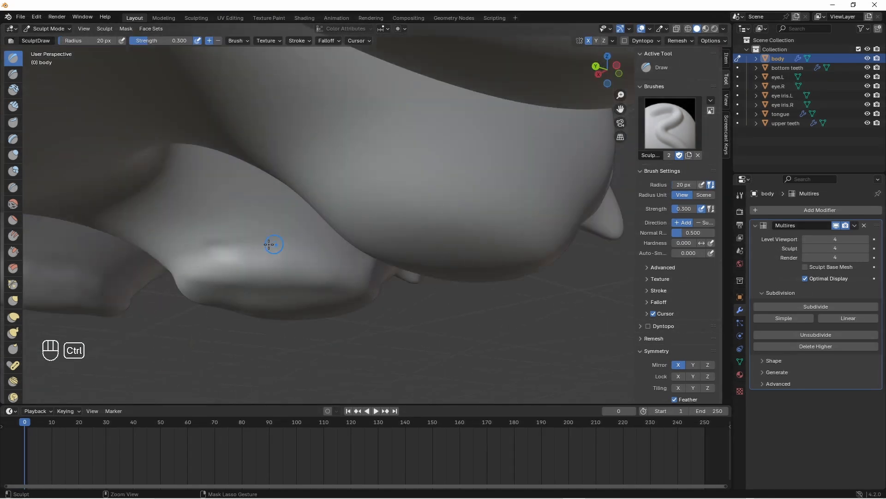
ctrl+drag(271, 245, 223, 251)
mouse_move(223, 252)
middle_down()
mouse_move(255, 232)
mouse_move(334, 245)
mouse_move(303, 245)
middle_up()
key(ctrl+z)
key(ctrl+z)
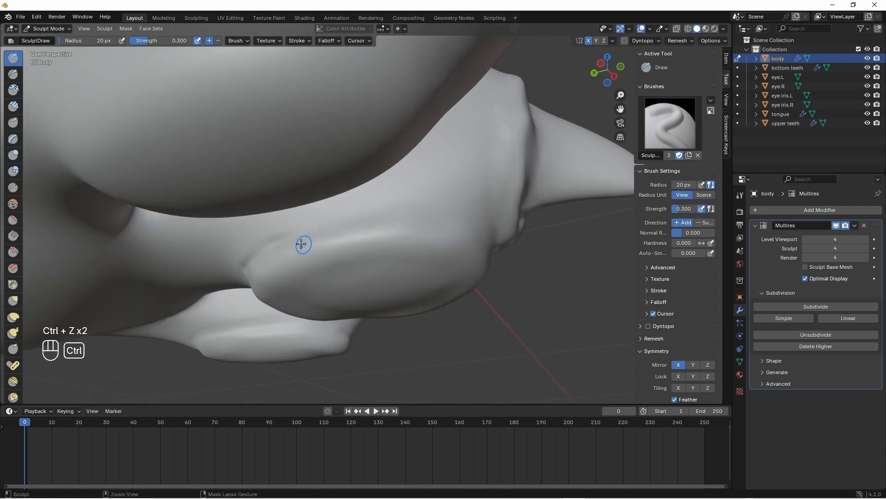
- Carve a groove at 20 px along the inner edge of the pad beside the side toe's pad and smooth it
ctrl+drag(303, 245, 356, 223)
middle_drag(356, 223, 394, 216)
ctrl+drag(394, 215, 370, 223)
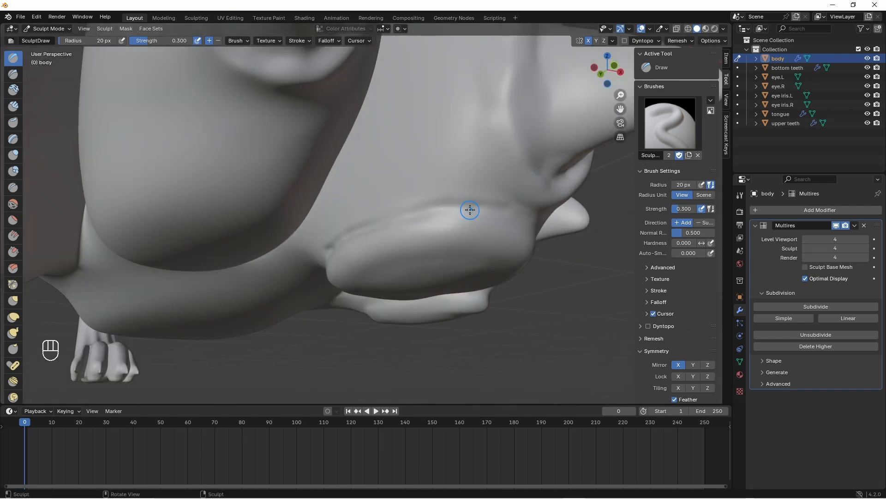
middle_drag(470, 210, 474, 204)
ctrl+drag(474, 204, 392, 230)
mouse_move(429, 205)
middle_down()
mouse_move(380, 232)
mouse_move(277, 227)
middle_up()
shift+drag(264, 227, 290, 221)
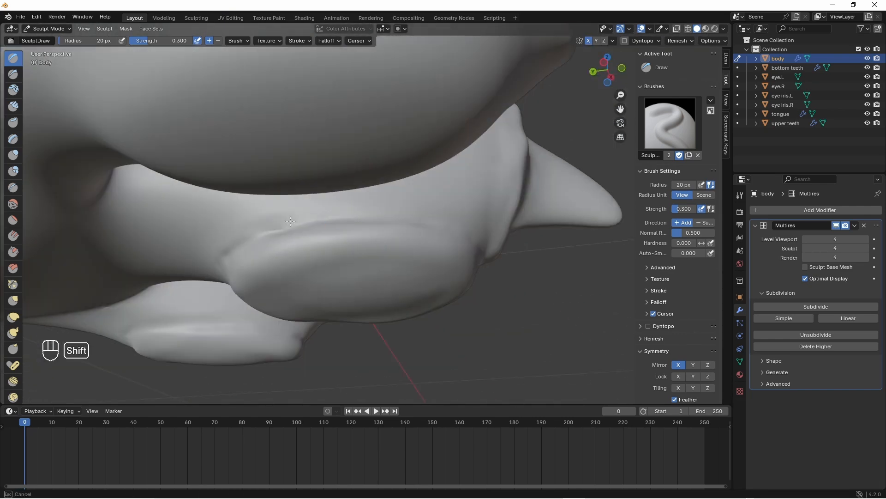
- Continue the 20 px groove around the front and outer edge of the toe pad
mouse_move(265, 223)
middle_down()
mouse_move(386, 202)
mouse_move(370, 188)
middle_up()
ctrl+drag(370, 189, 427, 179)
middle_drag(427, 179, 462, 190)
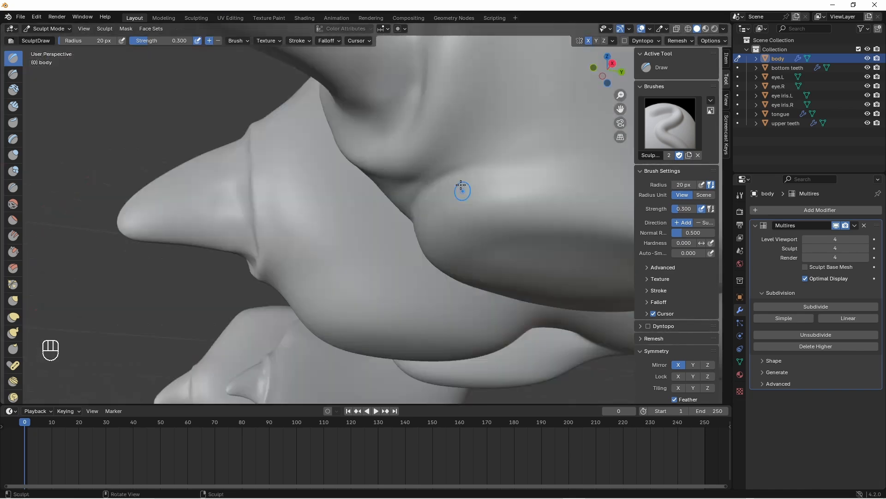
ctrl+drag(461, 190, 592, 158)
scroll(592, 158, down, 3)
middle_drag(593, 158, 484, 200)
scroll(484, 200, up, 3)
ctrl+drag(294, 180, 385, 184)
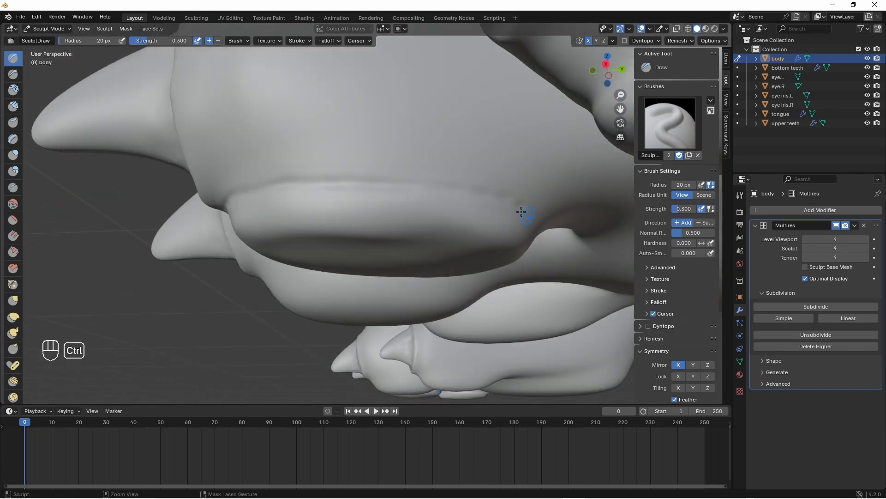
- Smooth the groove around the rear of the toe pad, then deepen and smooth it along the outer edge
mouse_move(522, 211)
middle_down()
mouse_move(577, 184)
mouse_move(337, 164)
middle_up()
mouse_move(337, 164)
shift+mouse_down()
mouse_move(382, 152)
mouse_move(318, 154)
shift+mouse_up()
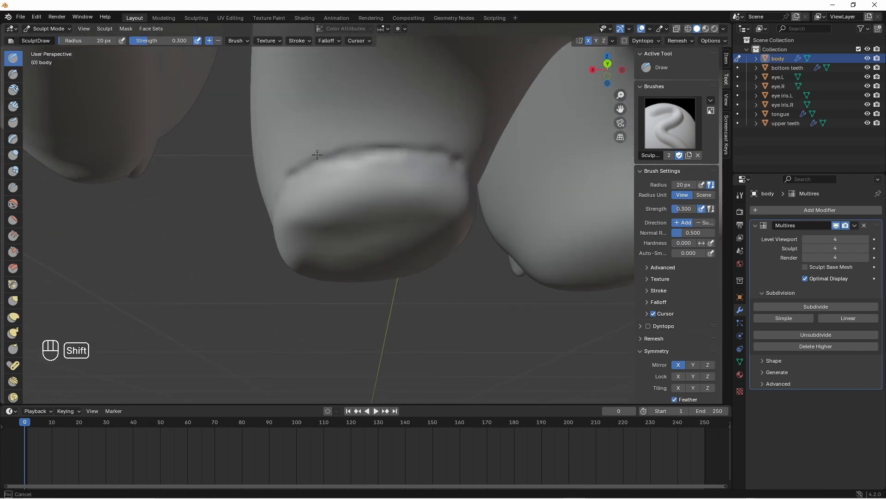
middle_drag(287, 171, 395, 170)
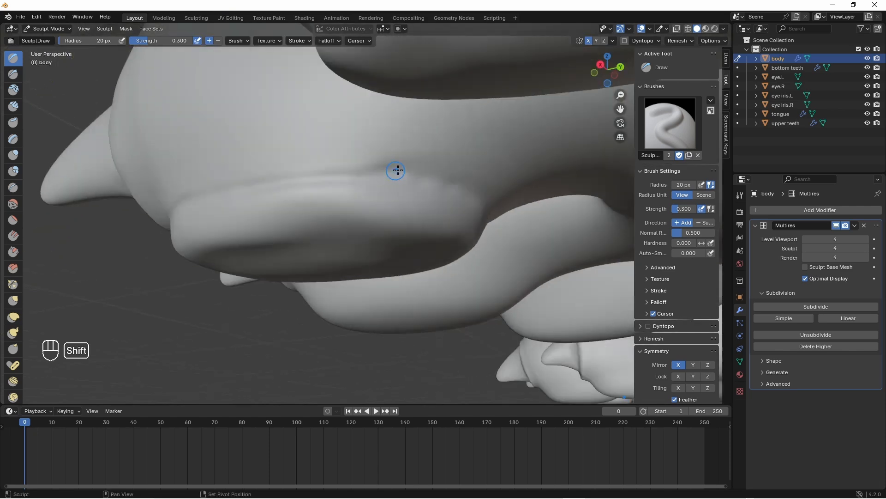
ctrl+drag(262, 185, 183, 193)
shift+drag(362, 169, 349, 168)
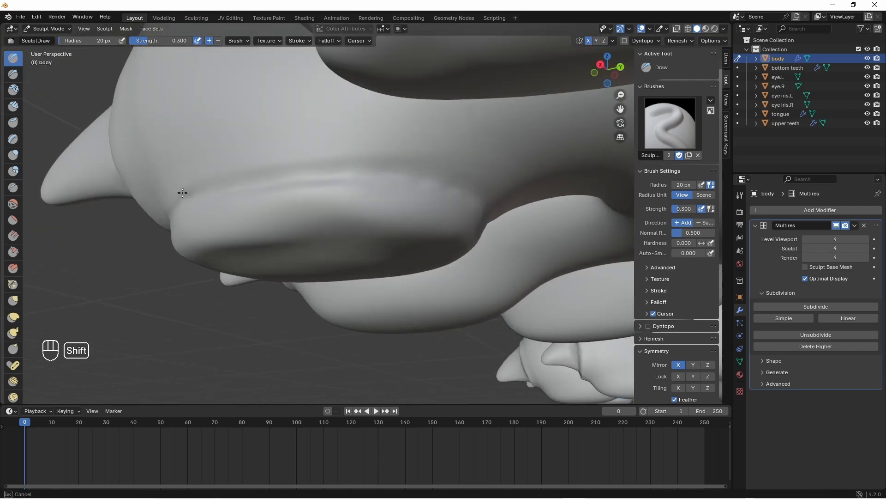
shift+drag(184, 186, 248, 180)
mouse_move(249, 181)
middle_down()
mouse_move(264, 194)
mouse_move(381, 145)
middle_up()
shift+drag(381, 144, 332, 151)
scroll(407, 188, down, 5)
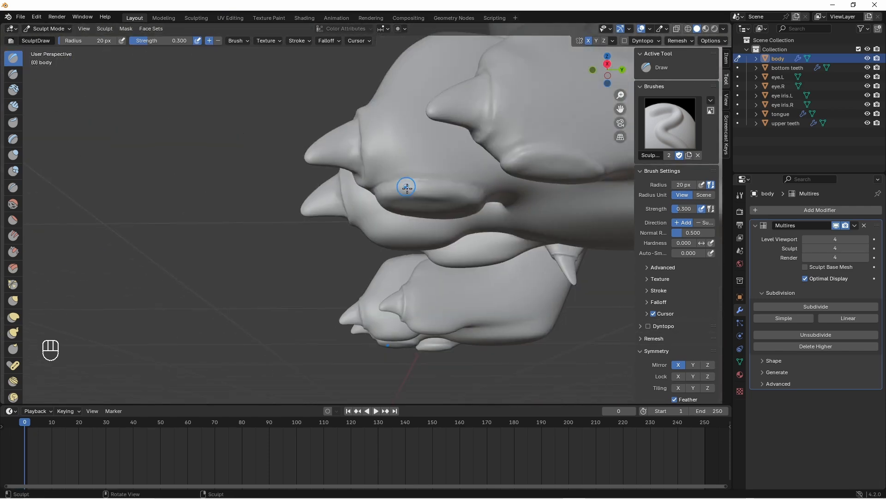
- Set the Draw radius to 40 px, build up the rear edge of the large pad under the front paw, and smooth it
middle_drag(407, 188, 295, 194)
key(f)
mouse_move(249, 212)
mouse_down()
mouse_move(329, 180)
mouse_move(275, 211)
mouse_up()
shift+drag(276, 211, 314, 207)
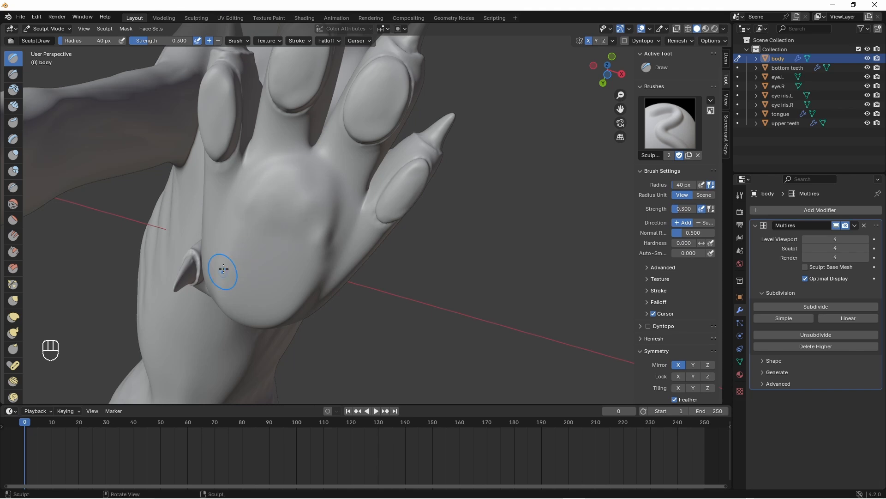
mouse_move(220, 280)
mouse_down()
mouse_move(237, 252)
mouse_move(285, 229)
mouse_move(315, 272)
mouse_up()
middle_drag(319, 272, 273, 251)
shift+drag(307, 271, 302, 190)
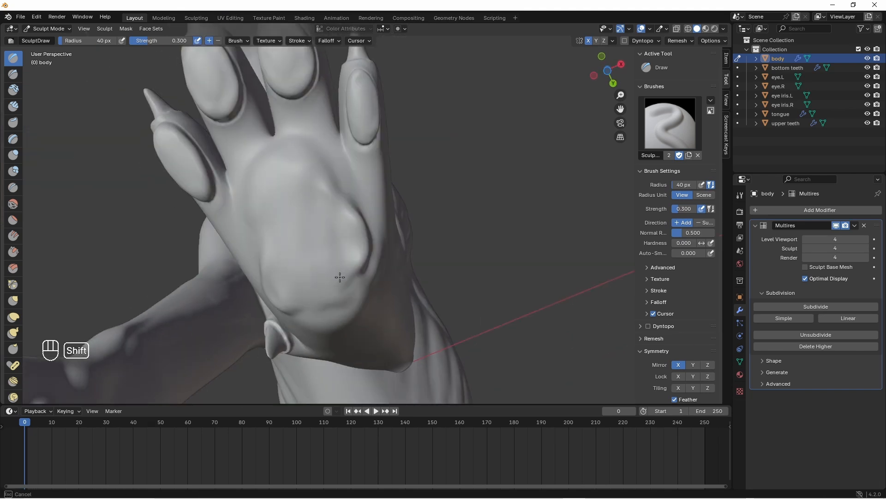
shift+drag(339, 277, 355, 226)
- Add volume along the rear and side edges of the large paw pad and blend them into its centre
middle_drag(360, 259, 323, 272)
mouse_move(287, 280)
mouse_down()
mouse_move(352, 271)
mouse_move(363, 235)
mouse_up()
middle_drag(344, 247, 281, 265)
drag(259, 271, 271, 231)
mouse_move(272, 233)
shift+mouse_down()
mouse_move(265, 242)
mouse_move(346, 221)
mouse_move(283, 206)
mouse_move(298, 147)
mouse_move(351, 200)
shift+mouse_up()
shift+drag(350, 203, 338, 199)
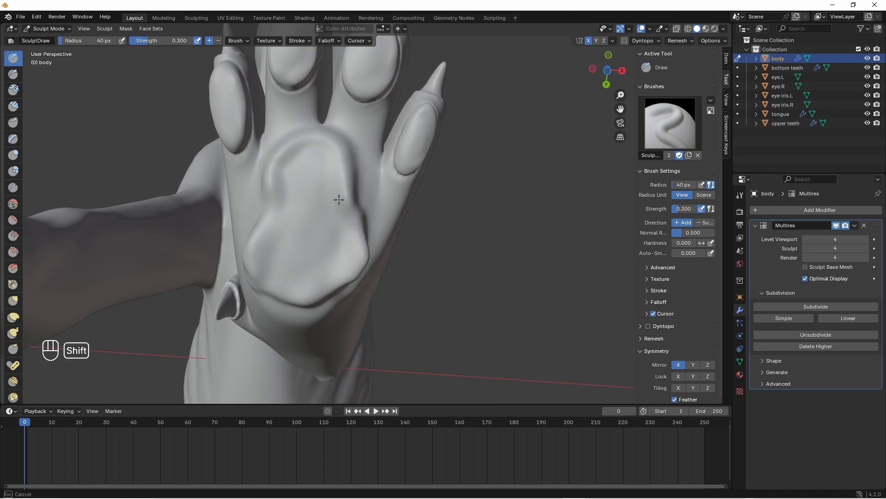
- Smooth the large paw pad's surface across its lobes, centre, and side edges
shift+drag(351, 267, 344, 258)
middle_drag(344, 258, 270, 226)
mouse_move(263, 229)
shift+mouse_down()
mouse_move(227, 232)
mouse_move(305, 233)
shift+mouse_up()
middle_drag(304, 233, 291, 217)
shift+drag(288, 226, 284, 228)
middle_drag(262, 230, 311, 179)
shift+drag(310, 179, 323, 194)
middle_drag(323, 194, 282, 185)
shift+drag(282, 184, 275, 178)
middle_drag(275, 178, 360, 181)
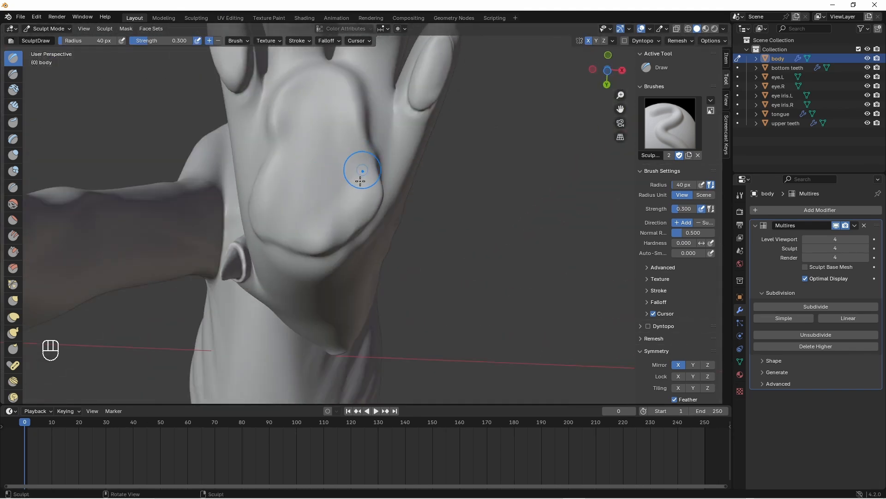
- Switch to the Grab brush at 60 px and reshape the large paw pad's outline with a narrower waist and rounded rear lobes
click(21, 302)
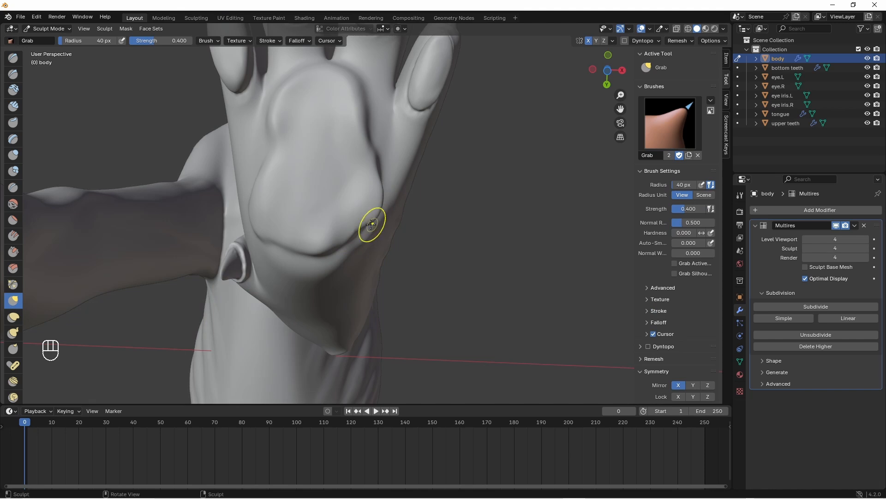
text(0)
key(Return)
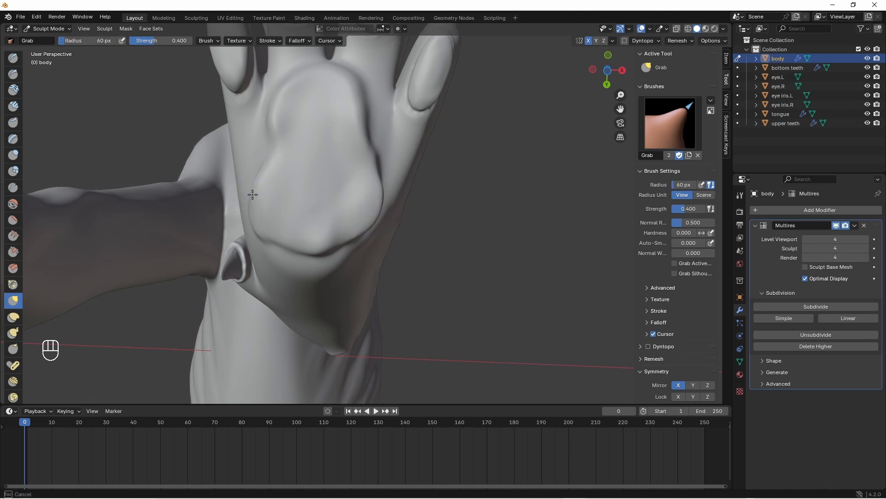
drag(271, 238, 272, 237)
drag(325, 254, 324, 250)
drag(373, 158, 362, 155)
drag(352, 240, 349, 234)
drag(269, 238, 298, 246)
drag(336, 242, 334, 239)
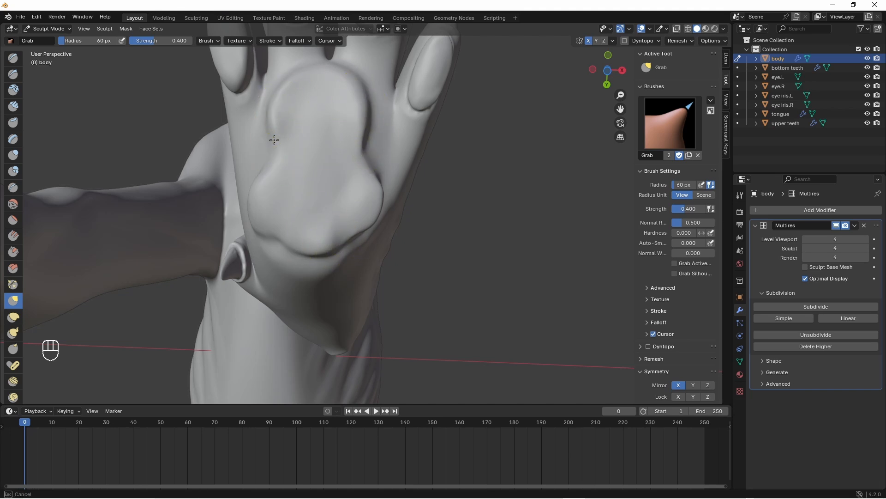
drag(382, 208, 380, 203)
middle_drag(395, 202, 393, 277)
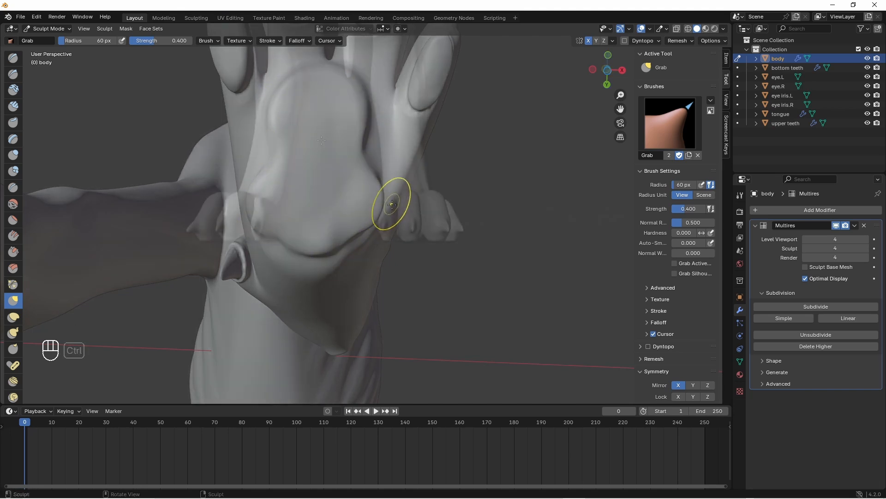
ctrl+middle_drag(347, 222, 322, 117)
ctrl+middle_drag(303, 229, 318, 157)
middle_drag(295, 202, 321, 355)
mouse_move(316, 254)
ctrl+middle_down()
mouse_move(326, 303)
mouse_move(318, 283)
mouse_move(317, 307)
mouse_move(309, 290)
ctrl+middle_up()
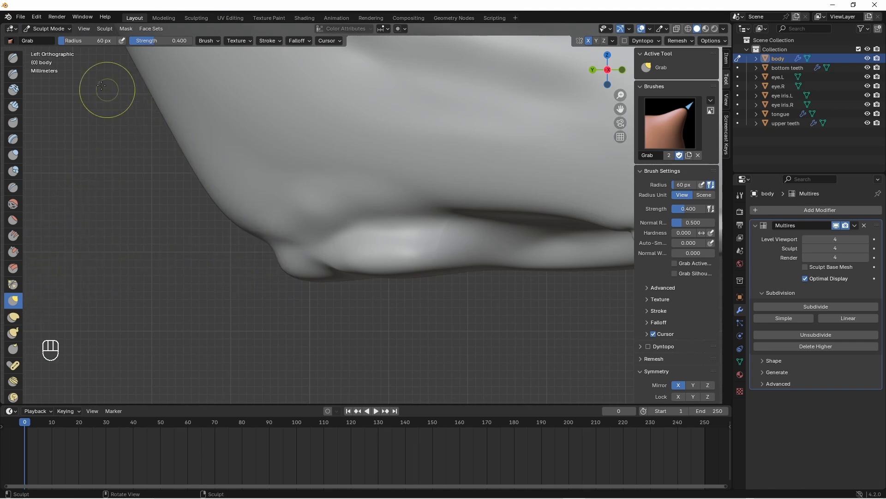
click(99, 43)
text(100)
key(Return)
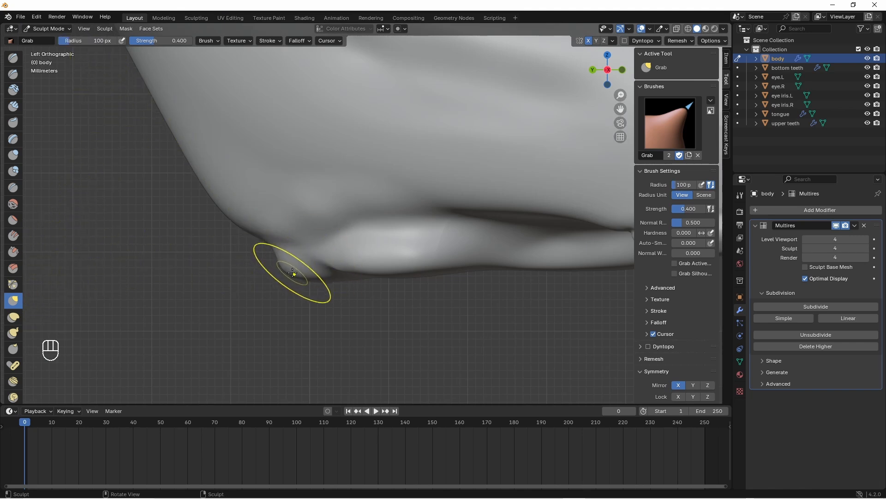
drag(295, 266, 355, 284)
key(ctrl+z)
- Set the Grab radius to 200 px and push the large front paw pad's heel and underside upward in side view
scroll(308, 319, down, 2)
click(100, 43)
text(200)
key(Return)
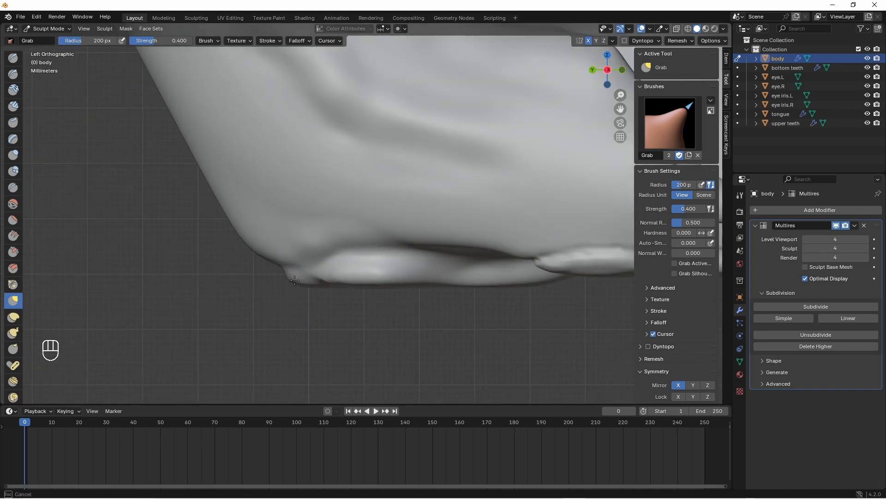
drag(294, 280, 299, 275)
ctrl+middle_drag(369, 277, 373, 314)
drag(404, 280, 405, 273)
ctrl+middle_drag(407, 286, 412, 262)
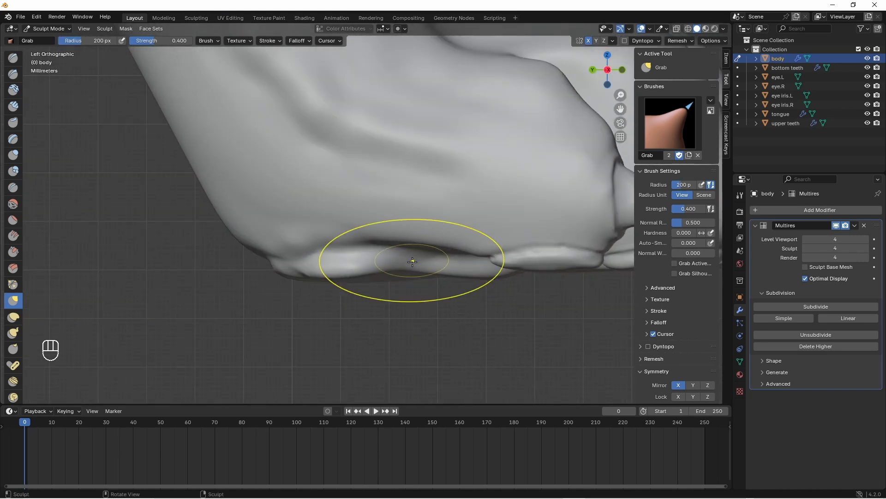
mouse_move(362, 283)
mouse_down()
mouse_move(327, 269)
mouse_move(359, 260)
mouse_up()
drag(427, 272, 430, 266)
- Switch to the Draw brush and carve recesses into the paw with subtractive strokes
middle_drag(406, 265, 554, 245)
key(x)
ctrl+drag(436, 238, 461, 224)
middle_drag(350, 226, 454, 273)
scroll(415, 259, down, 3)
key(f)
mouse_move(399, 269)
ctrl+mouse_down()
mouse_move(396, 279)
mouse_move(428, 234)
ctrl+mouse_up()
middle_drag(370, 245, 411, 295)
- Using a 50 px Draw radius, build up tendon ridges running from the hind paw's toes, and smooth the outer toe's base
drag(409, 295, 416, 267)
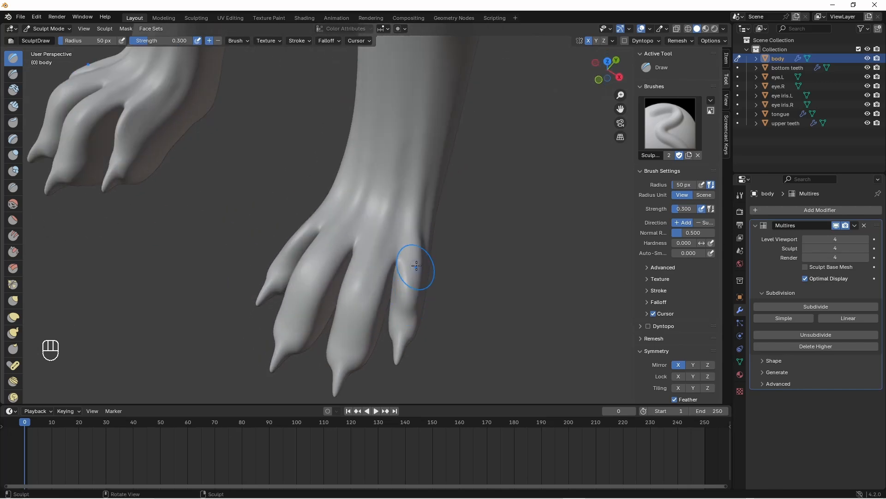
middle_drag(415, 267, 423, 252)
mouse_move(376, 273)
mouse_down()
mouse_move(377, 309)
mouse_move(372, 243)
mouse_move(379, 279)
mouse_move(388, 222)
mouse_up()
middle_drag(416, 273, 356, 293)
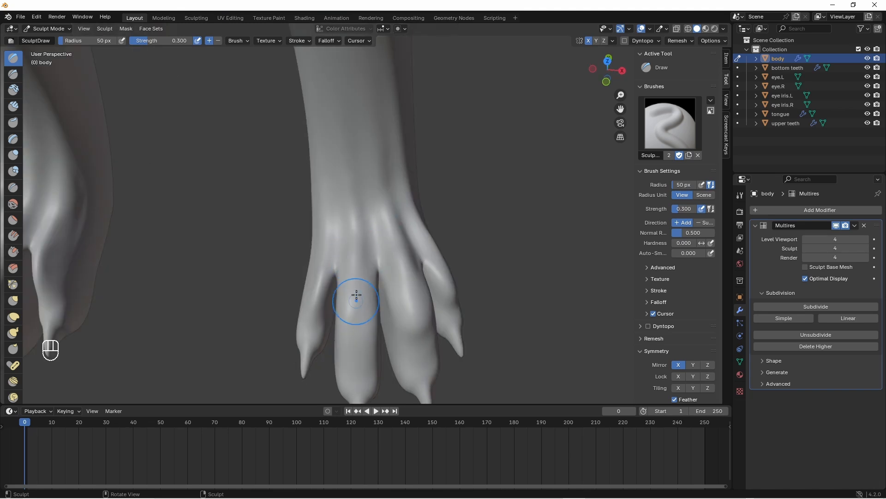
middle_drag(358, 247, 346, 281)
mouse_move(344, 283)
shift+mouse_down()
mouse_move(330, 277)
mouse_move(340, 289)
shift+mouse_up()
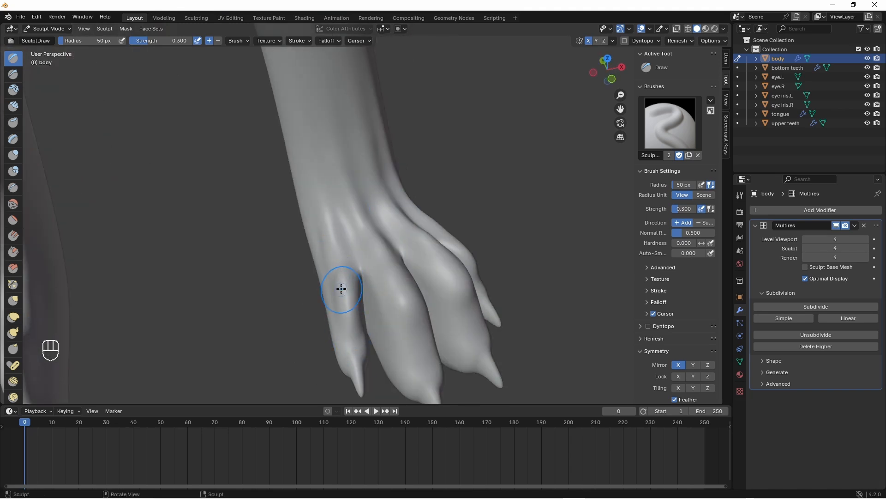
- Raise a skin fold around the hind claw's base with a 20 px Draw radius, and smooth the claw folds
drag(359, 281, 360, 328)
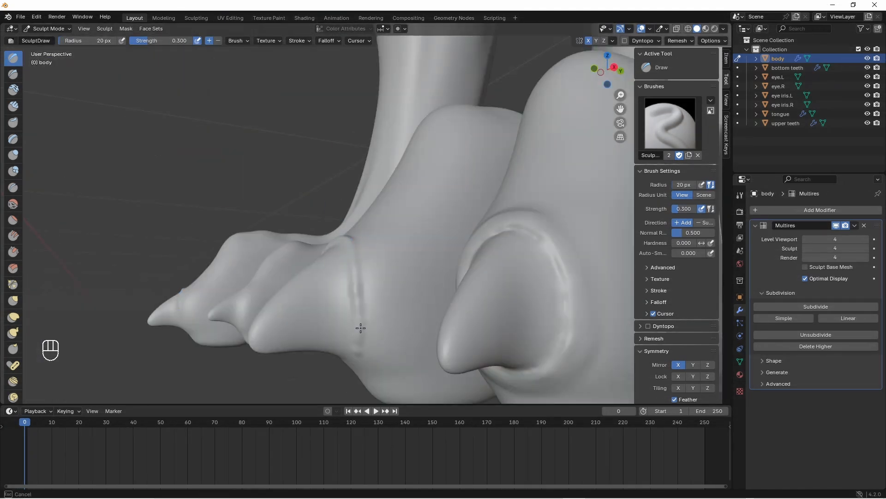
shift+drag(361, 265, 360, 309)
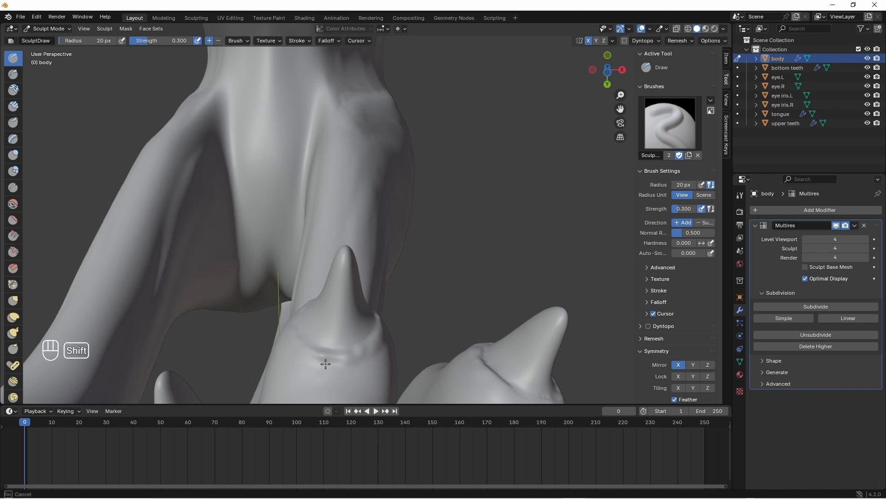
shift+drag(326, 364, 328, 365)
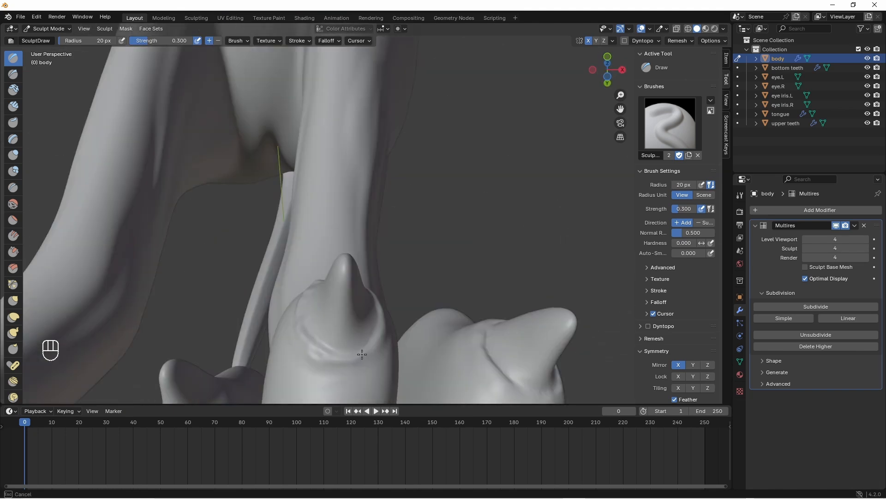
shift+drag(313, 341, 288, 301)
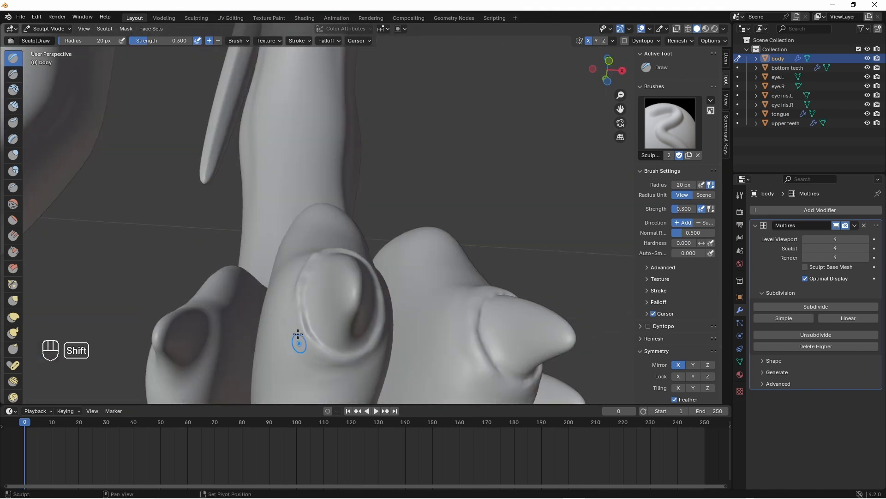
shift+drag(308, 274, 303, 255)
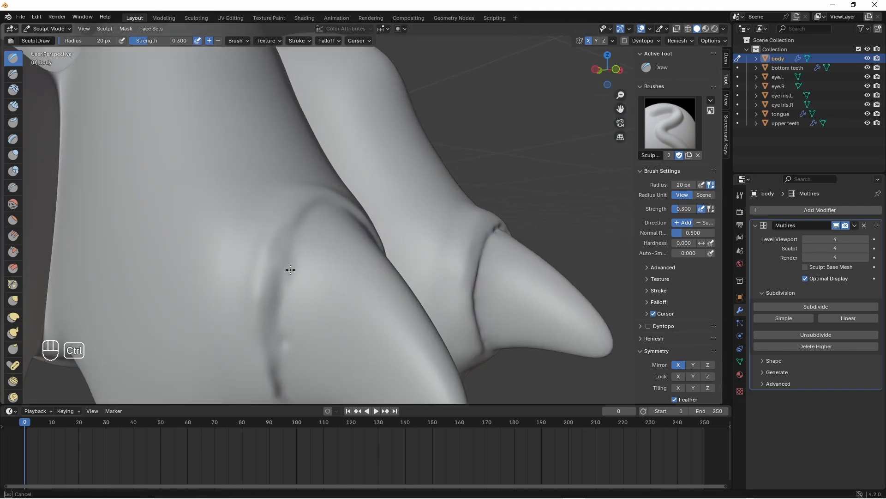
- Deepen the creases between the hind claws and their skin folds, thicken the fold beneath, and smooth the transition
ctrl+drag(287, 267, 308, 221)
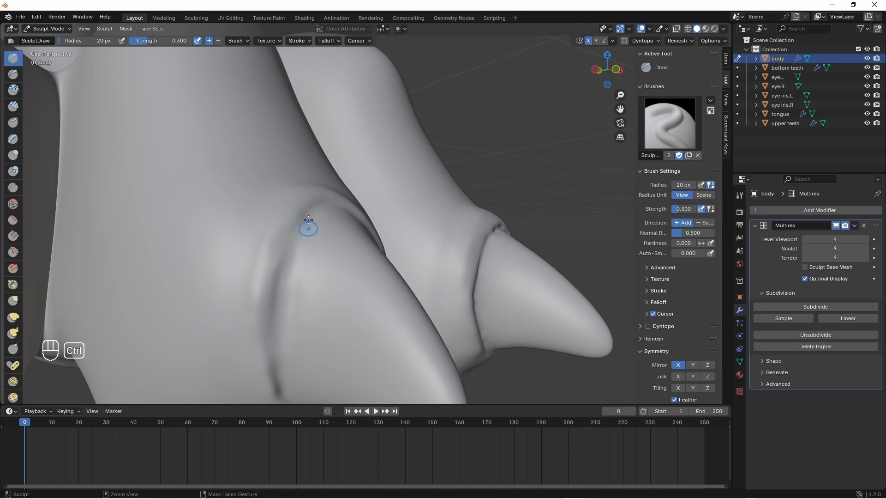
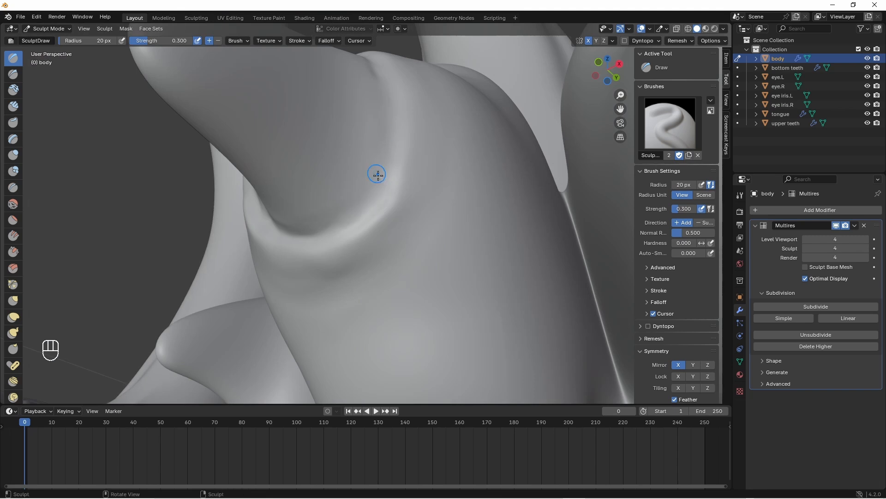
drag(372, 210, 354, 160)
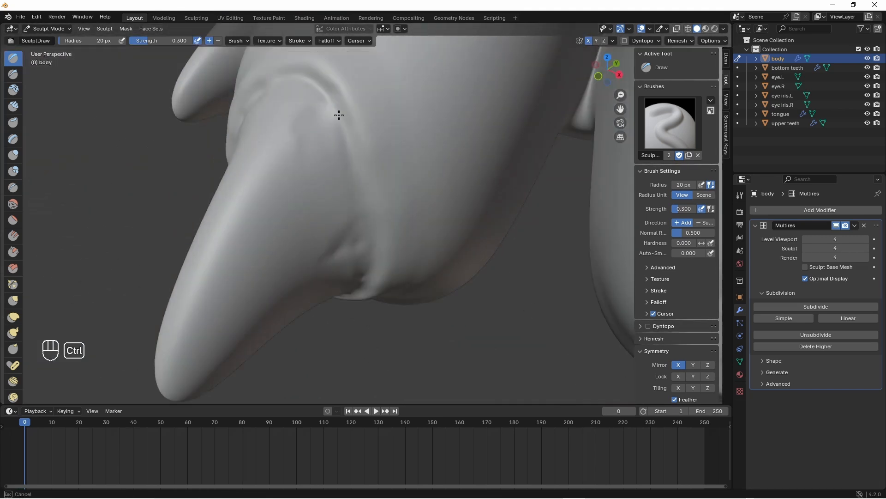
ctrl+drag(340, 115, 318, 208)
shift+drag(318, 163, 336, 141)
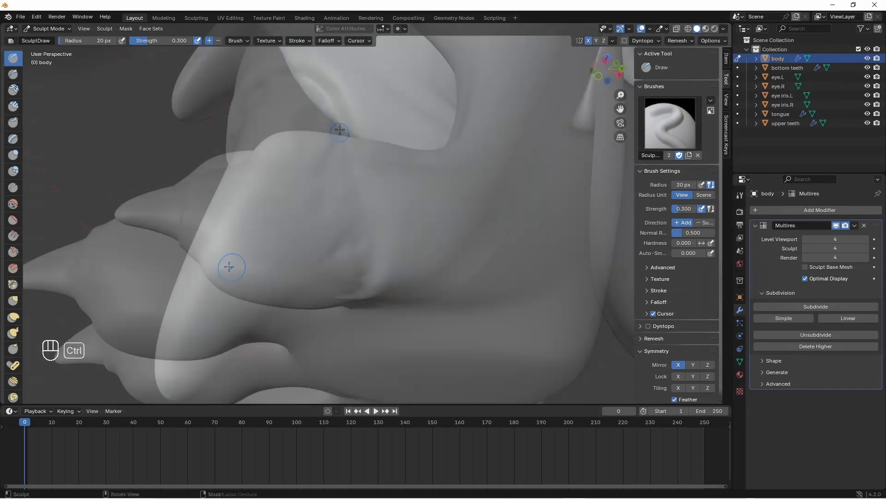
- Set the Draw radius to 40 px, raise the pad under the hind paw's outer toe, and smooth it
double_click(88, 41)
text(40)
key(Return)
mouse_move(243, 229)
middle_down()
mouse_move(336, 237)
mouse_move(276, 280)
mouse_move(292, 247)
middle_up()
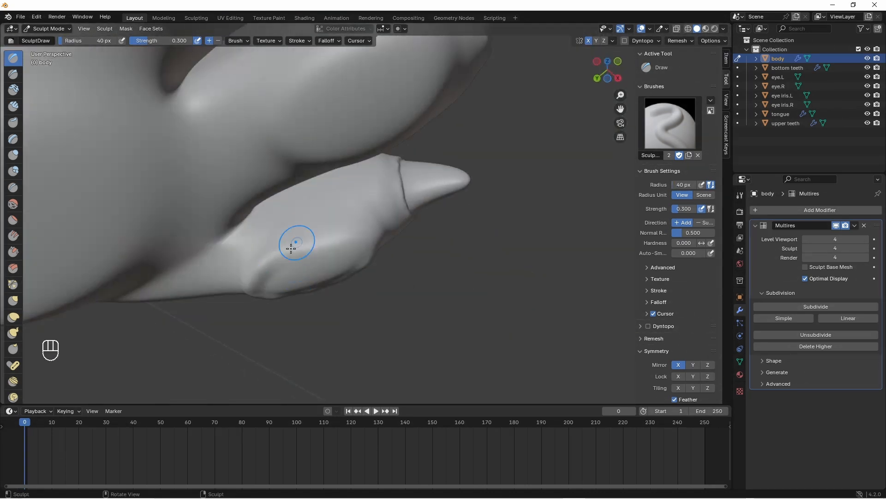
drag(292, 248, 339, 252)
mouse_move(339, 252)
middle_down()
mouse_move(340, 273)
mouse_move(355, 226)
middle_up()
shift+drag(355, 226, 338, 310)
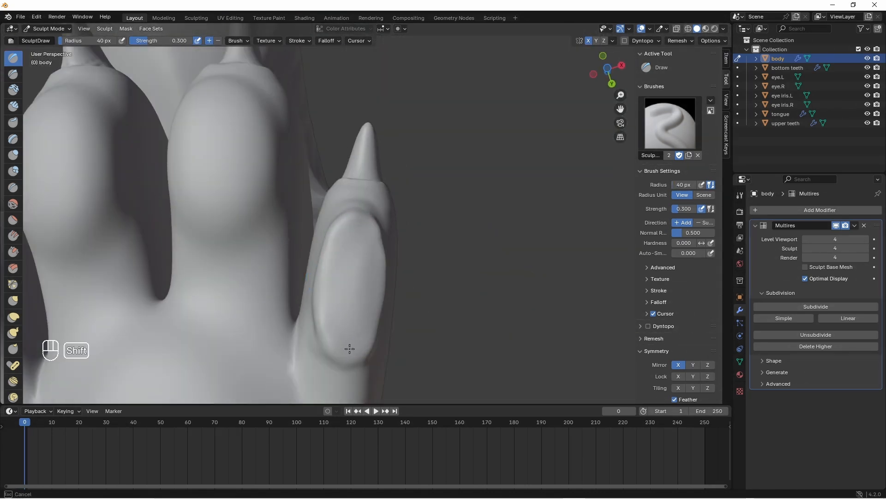
- Smooth the edges of the hind toe pads, undoing a stray change along the way
middle_drag(355, 272, 381, 269)
mouse_move(381, 269)
shift+mouse_down()
mouse_move(391, 272)
mouse_move(306, 309)
shift+mouse_up()
mouse_move(306, 309)
middle_down()
mouse_move(353, 272)
mouse_move(420, 257)
mouse_move(385, 251)
mouse_move(394, 223)
middle_up()
mouse_move(377, 274)
ctrl+middle_down()
mouse_move(353, 245)
mouse_move(280, 266)
mouse_move(257, 238)
mouse_move(197, 277)
mouse_move(93, 238)
ctrl+middle_up()
key(ctrl+z)
shift+drag(92, 238, 123, 229)
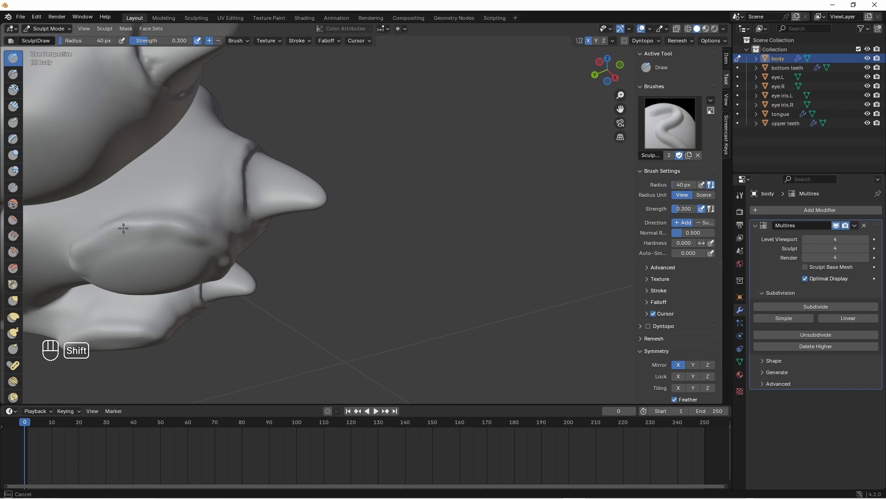
- Build up the rear edge of the hind paw's middle toe pad and smooth it into a rounded rim
mouse_move(123, 229)
middle_down()
mouse_move(168, 218)
mouse_move(257, 148)
middle_up()
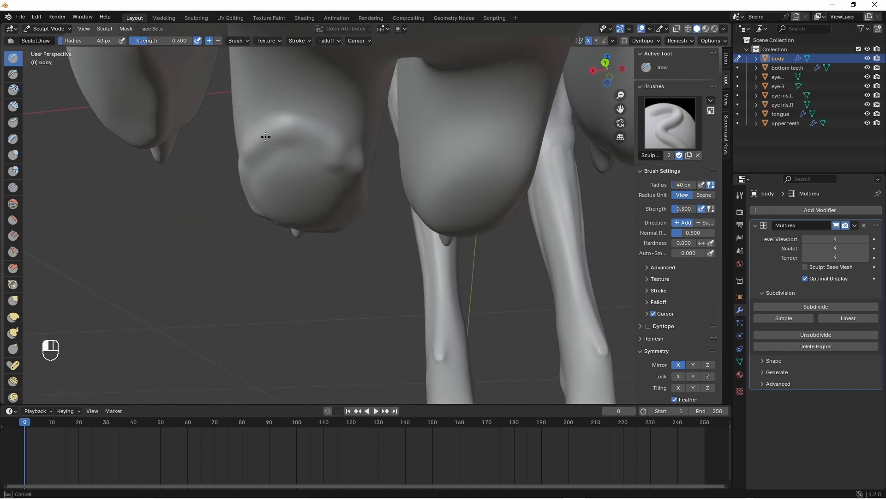
drag(266, 136, 339, 151)
shift+drag(271, 150, 329, 151)
middle_drag(328, 152, 265, 137)
shift+drag(297, 130, 313, 111)
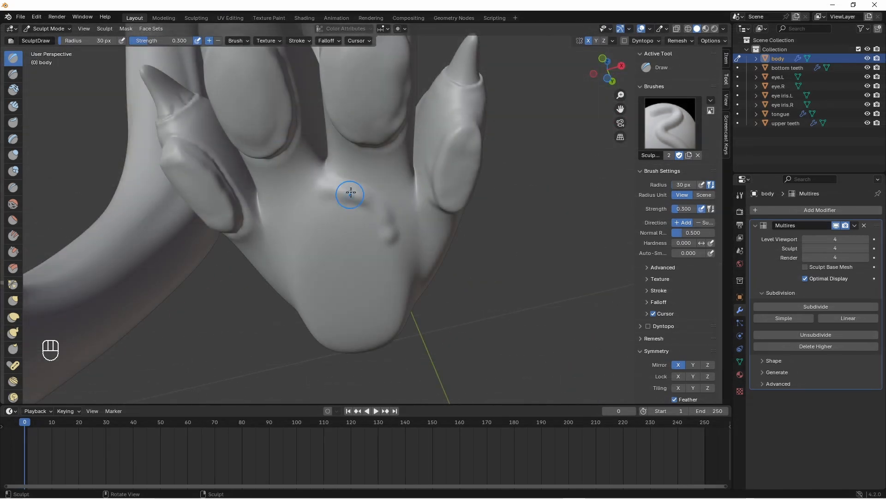
- Outline the arched front edge of the hind paw's large pad with a 30 px Draw radius
drag(351, 193, 299, 251)
mouse_move(299, 252)
mouse_down()
mouse_move(378, 212)
mouse_move(389, 234)
mouse_up()
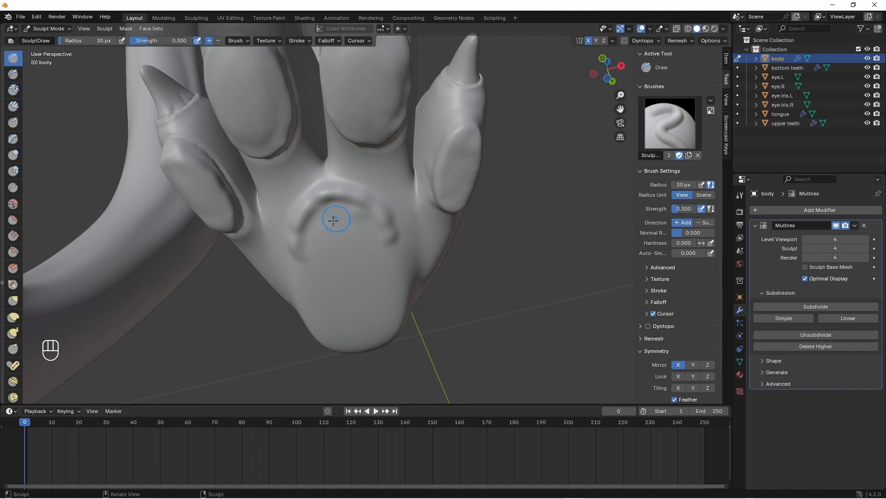
middle_drag(325, 266, 271, 276)
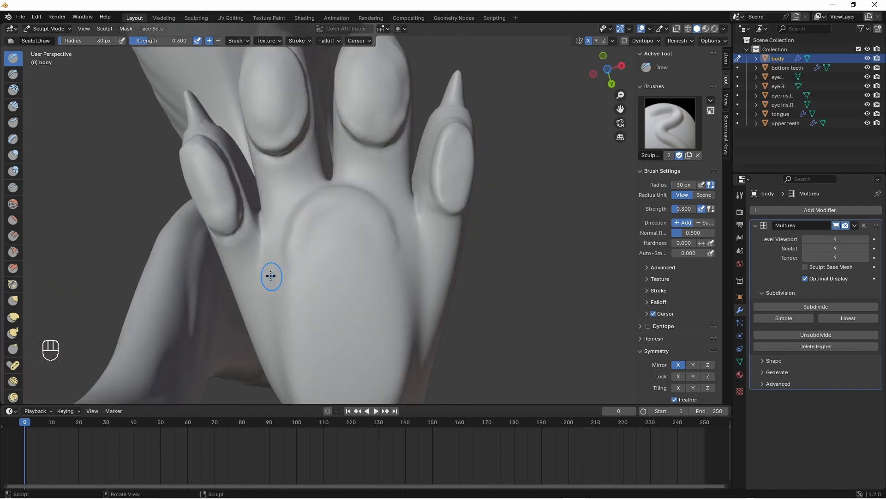
- Raise the first side edge of the large hind pad from its front arch and soften the bumps
mouse_move(293, 217)
mouse_down()
mouse_move(280, 304)
mouse_move(280, 297)
mouse_up()
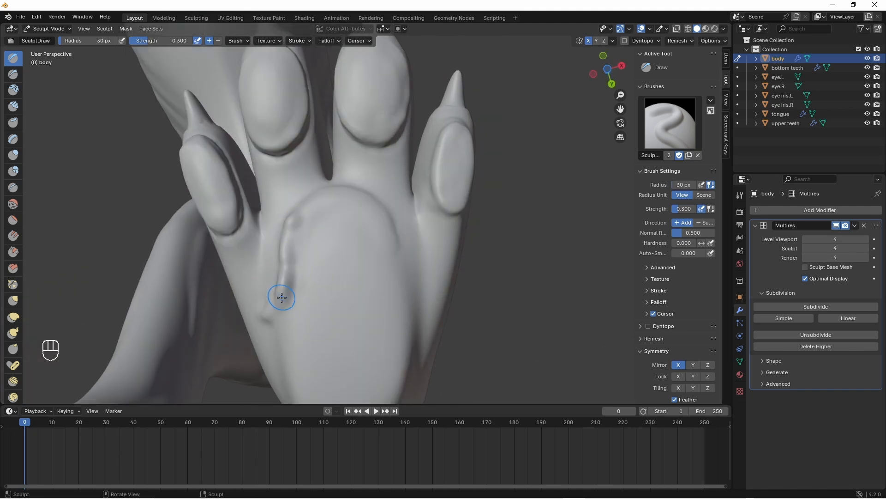
mouse_move(286, 378)
shift+middle_down()
mouse_move(291, 289)
mouse_move(370, 304)
shift+middle_up()
middle_drag(369, 304, 367, 291)
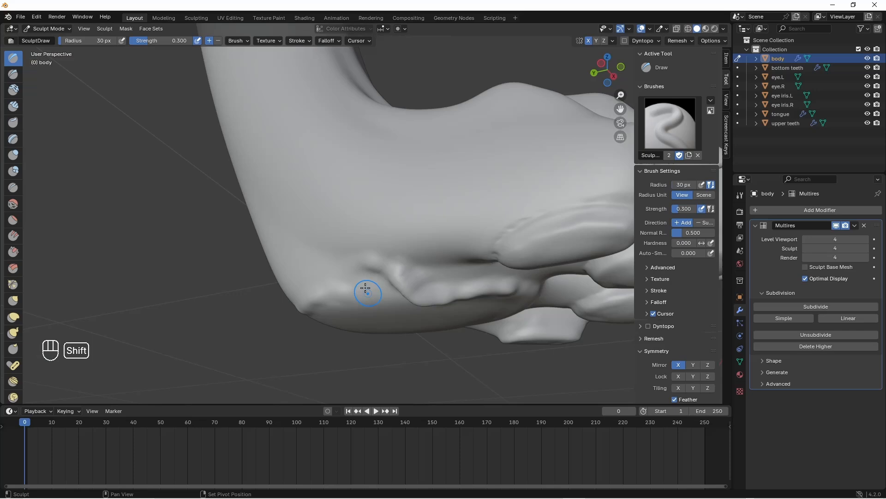
shift+drag(366, 291, 409, 272)
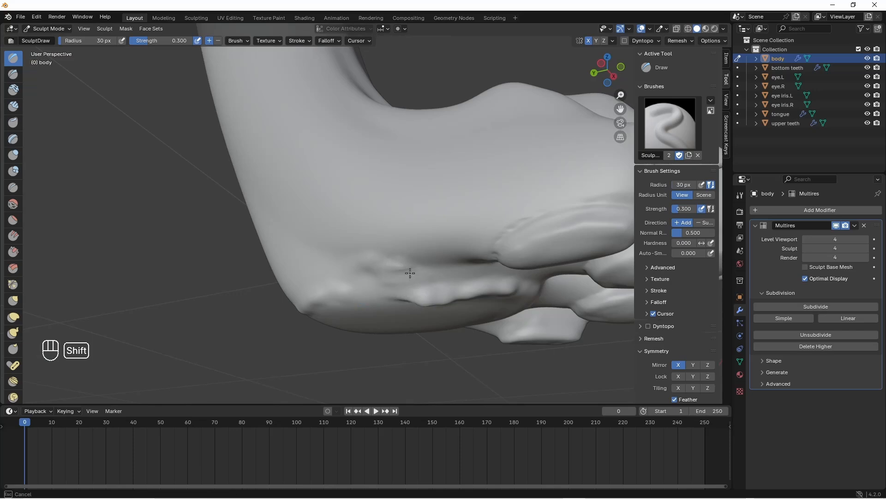
middle_drag(392, 281, 383, 254)
- Extend the large hind pad's side edge toward the heel and smooth the raised rim and the pad's surface
mouse_move(378, 291)
mouse_down()
mouse_move(330, 319)
mouse_move(404, 300)
mouse_up()
mouse_move(369, 319)
middle_down()
mouse_move(333, 277)
mouse_move(342, 300)
middle_up()
mouse_move(343, 300)
shift+mouse_down()
mouse_move(358, 351)
mouse_move(350, 217)
mouse_move(336, 248)
shift+mouse_up()
mouse_move(336, 248)
middle_down()
mouse_move(288, 361)
mouse_move(298, 277)
middle_up()
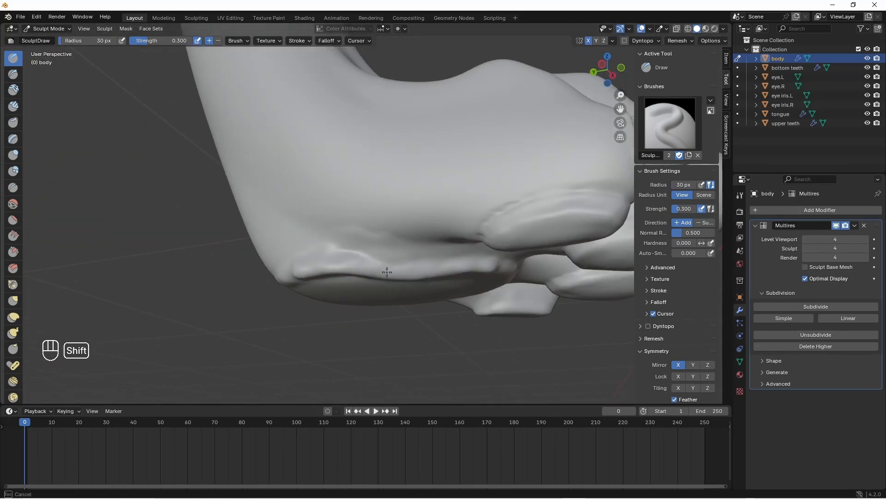
shift+drag(387, 271, 370, 279)
middle_drag(370, 279, 398, 214)
mouse_move(398, 213)
shift+mouse_down()
mouse_move(392, 154)
mouse_move(378, 215)
shift+mouse_up()
middle_drag(378, 215, 369, 194)
- Set the Draw radius to 40 px and build up the large hind pad's heel edge and opposite side edge
click(90, 40)
text(40)
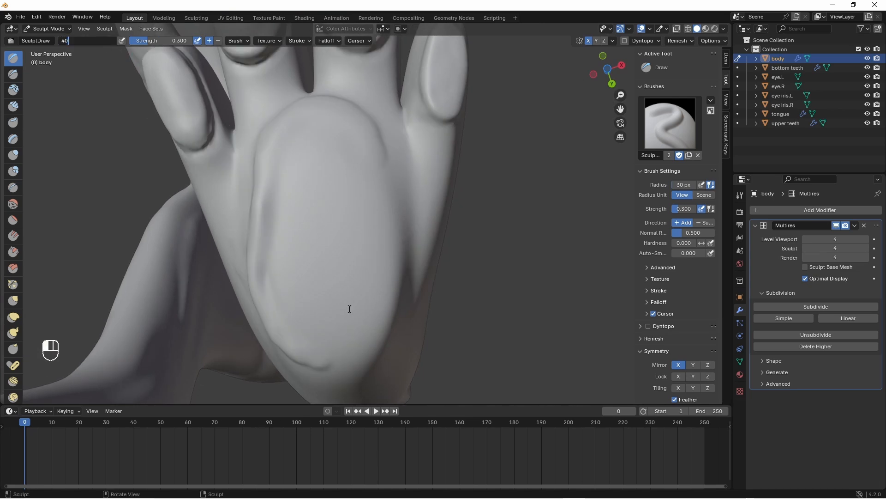
key(Return)
mouse_move(322, 367)
mouse_down()
mouse_move(372, 332)
mouse_move(380, 178)
mouse_up()
middle_drag(380, 177, 311, 277)
drag(311, 277, 353, 283)
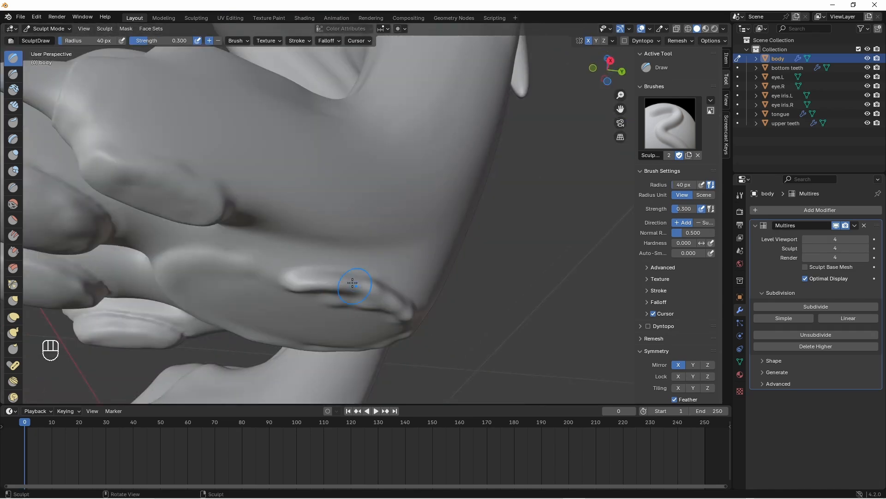
mouse_move(352, 283)
shift+middle_down()
mouse_move(363, 293)
mouse_move(388, 281)
mouse_move(451, 210)
mouse_move(482, 267)
mouse_move(508, 258)
shift+middle_up()
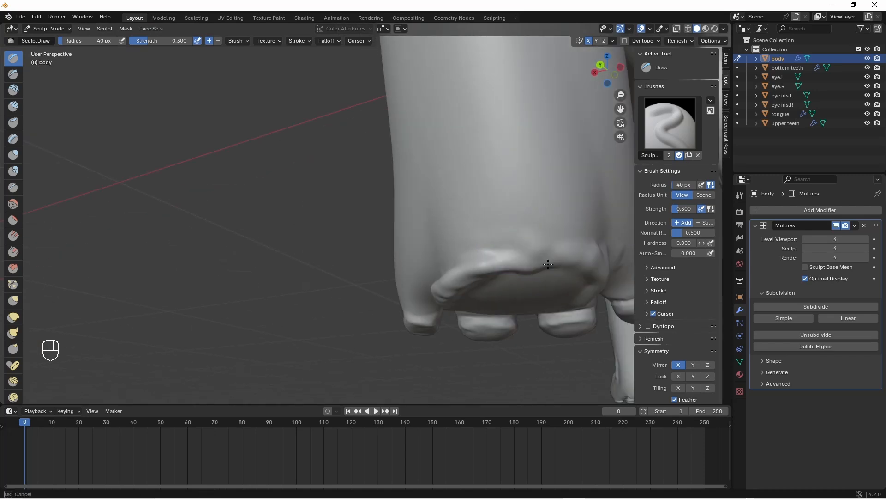
- Smooth the raised rim around the heel of the large hind pad
shift+drag(507, 259, 563, 254)
middle_drag(563, 254, 567, 267)
shift+drag(568, 267, 489, 263)
middle_drag(489, 263, 429, 303)
shift+drag(430, 302, 481, 256)
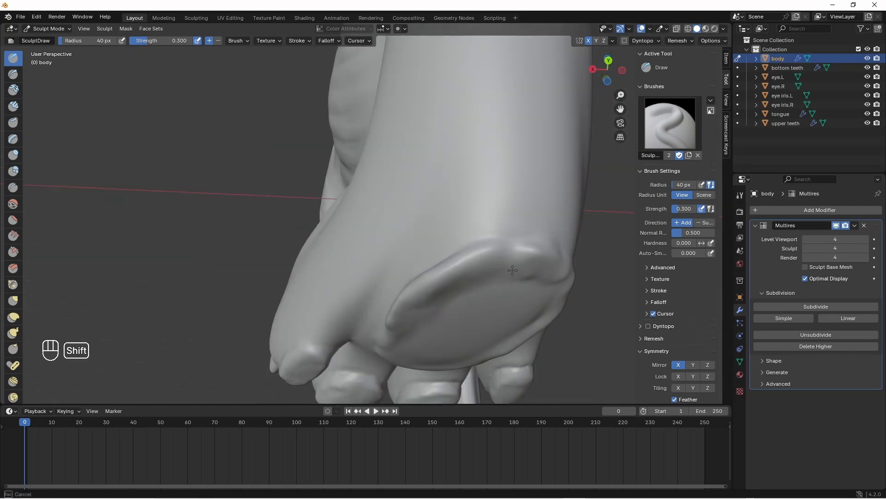
- Blend the large hind pad's long side edges into its underside by smoothing them
middle_drag(512, 270, 257, 156)
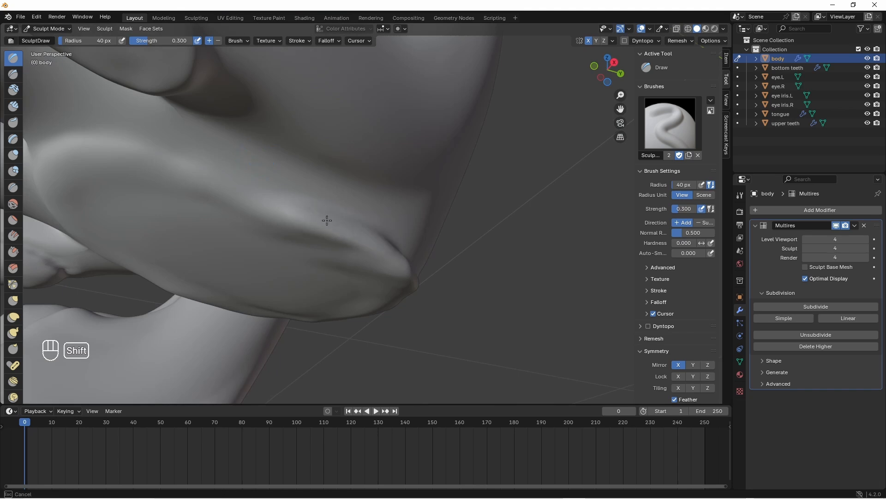
shift+drag(327, 220, 295, 217)
mouse_move(295, 217)
middle_down()
mouse_move(293, 253)
mouse_move(395, 231)
middle_up()
mouse_move(394, 230)
shift+mouse_down()
mouse_move(485, 202)
mouse_move(398, 218)
mouse_move(489, 211)
shift+mouse_up()
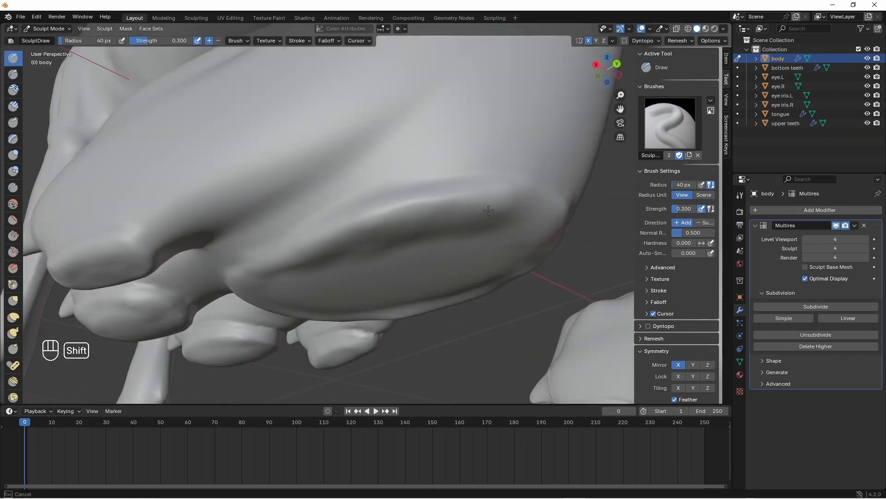
- Switch to the Grab brush at 100 px and pull one rear side of the large hind pad outward into a lobe
middle_drag(365, 212, 378, 182)
scroll(378, 182, down, 8)
scroll(376, 181, up, 7)
click(13, 300)
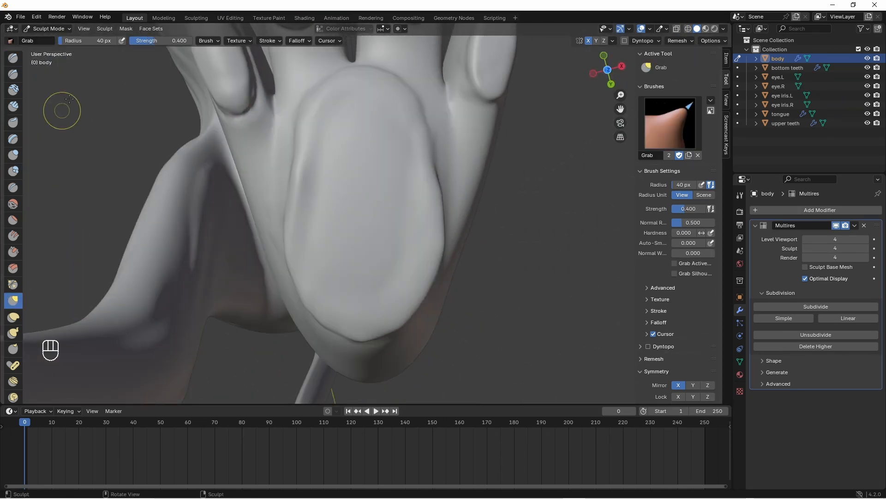
key(BackSpace)
key(BackSpace)
text(100)
key(Return)
mouse_move(433, 263)
mouse_down()
mouse_move(424, 259)
mouse_move(431, 277)
mouse_move(464, 284)
mouse_up()
- Set the Grab radius to 150 px and pull the large hind pad's side inward above the rear lobe to form a waist
double_click(88, 41)
text(200)
key(Return)
double_click(88, 41)
key(BackSpace)
text(150)
key(Return)
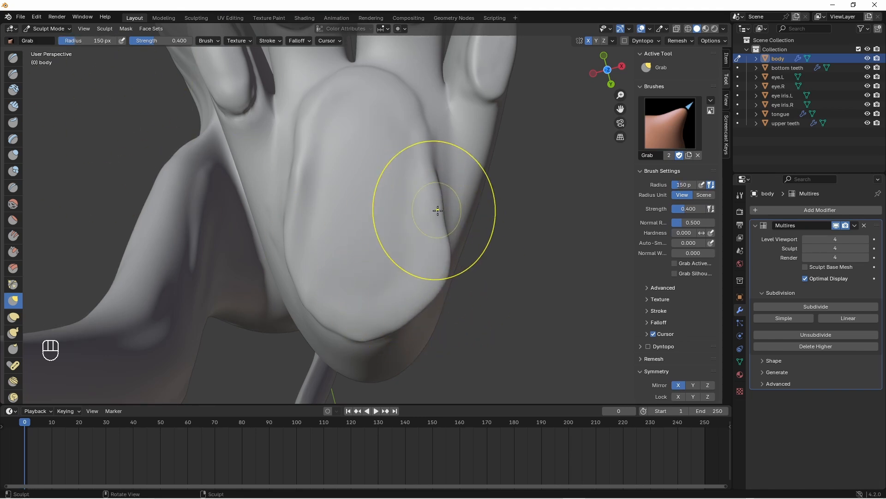
drag(437, 210, 421, 206)
drag(449, 244, 449, 243)
drag(430, 204, 422, 203)
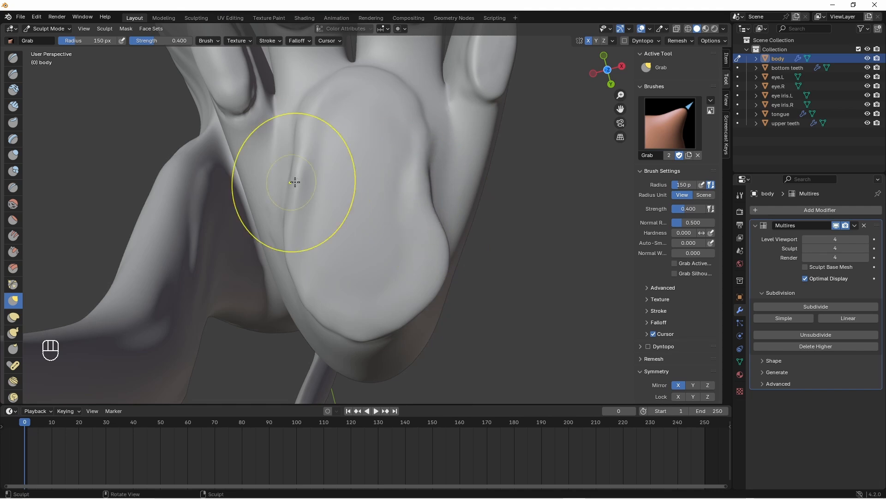
- Pull the large hind pad's rear lobe outward and narrow the waist on both sides above it, using Grab at 150 px
drag(294, 182, 302, 174)
drag(293, 254, 284, 264)
drag(299, 286, 296, 294)
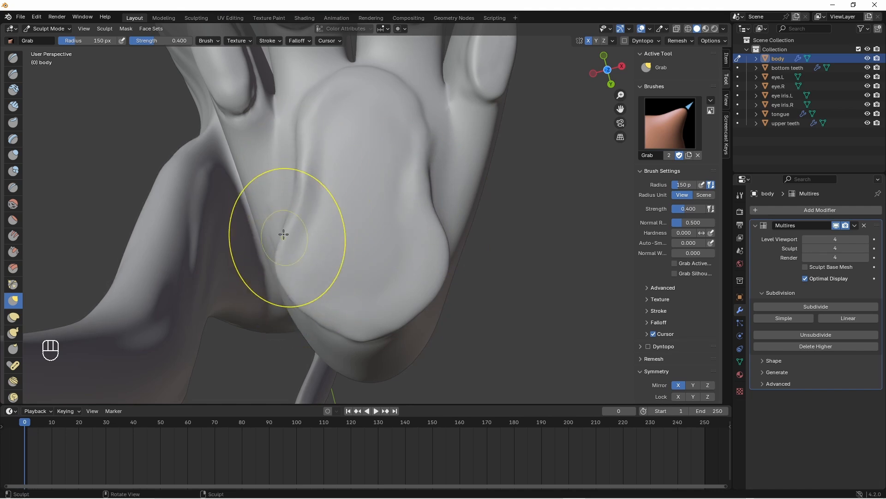
drag(427, 185, 404, 185)
- Set the Grab radius to 100 px and reshape the large hind pad's heel edge into a narrower central tip
text(f)
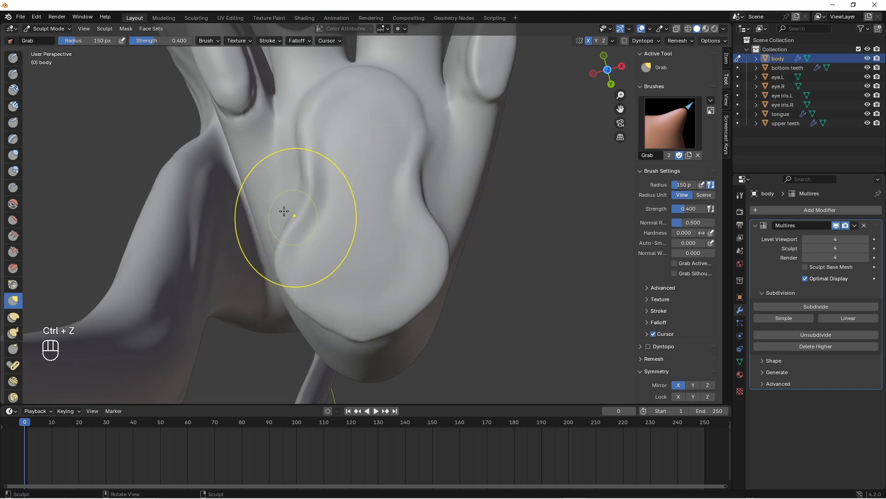
text(10)
drag(343, 324, 342, 322)
drag(380, 322, 382, 327)
drag(410, 311, 395, 301)
drag(338, 314, 334, 304)
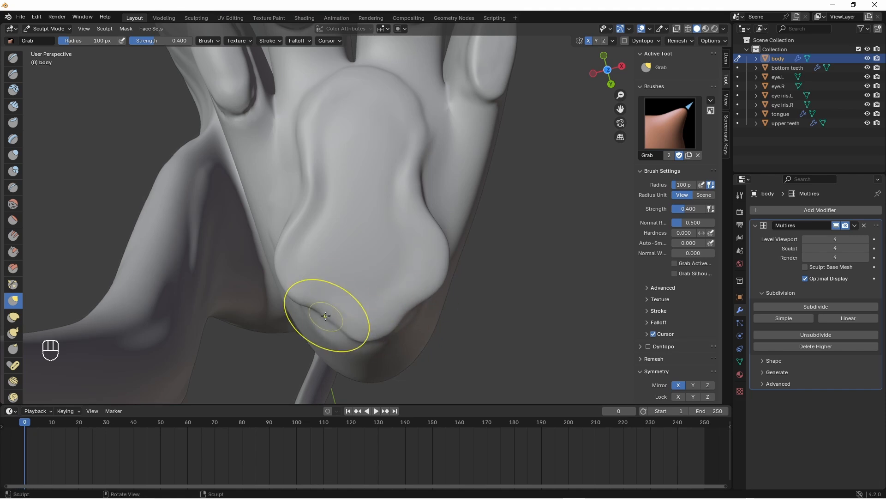
- Smooth the heel tip of the large hind pad and reduce the Grab radius to 70 px
mouse_move(341, 237)
middle_down()
mouse_move(389, 283)
mouse_move(312, 182)
middle_up()
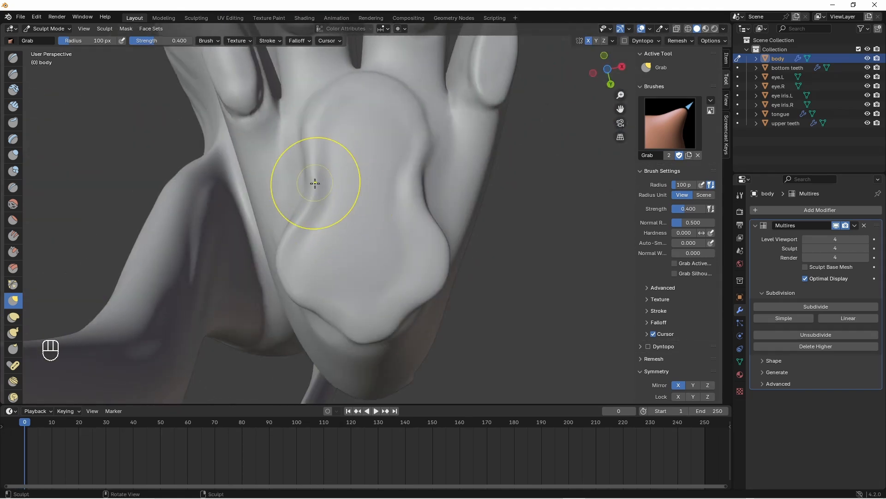
shift+drag(344, 334, 362, 340)
key(f)
click(343, 334)
- Set the Grab radius to 150 px and pull the large hind pad's front lobe and waist slightly outward to even its outline
ctrl+drag(88, 41, 91, 41)
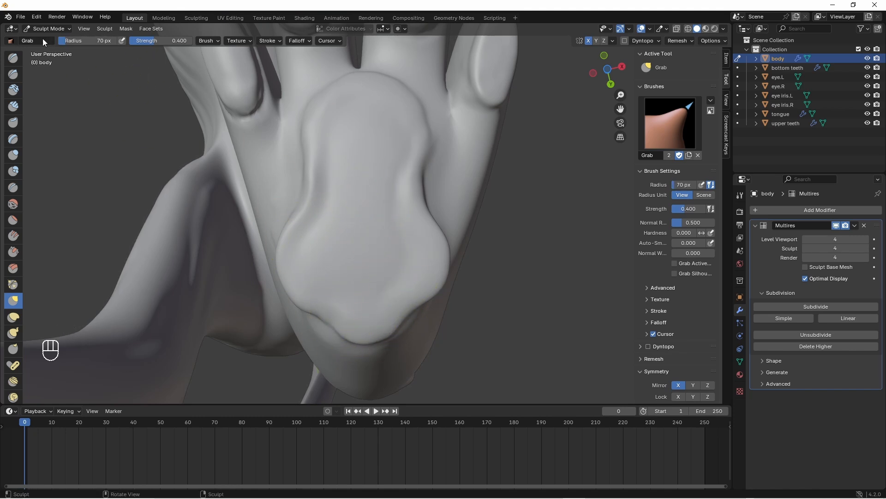
text(50)
key(Return)
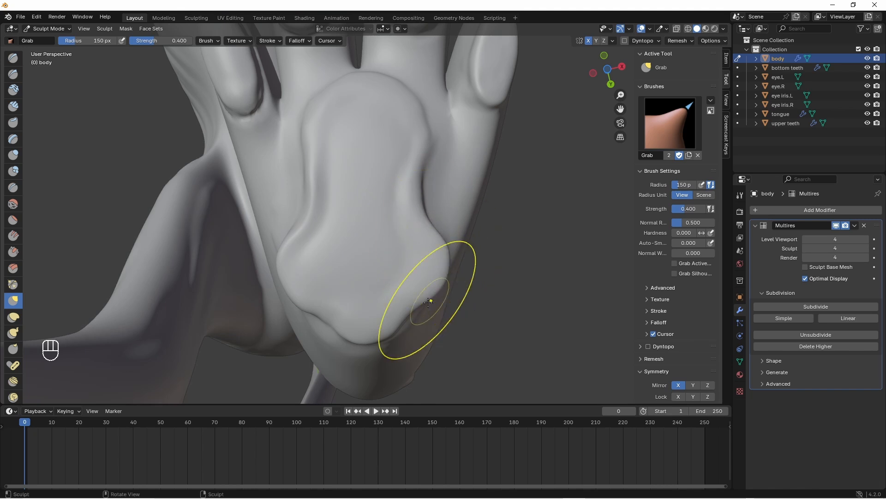
drag(312, 317, 314, 314)
drag(307, 157, 302, 156)
drag(414, 143, 420, 137)
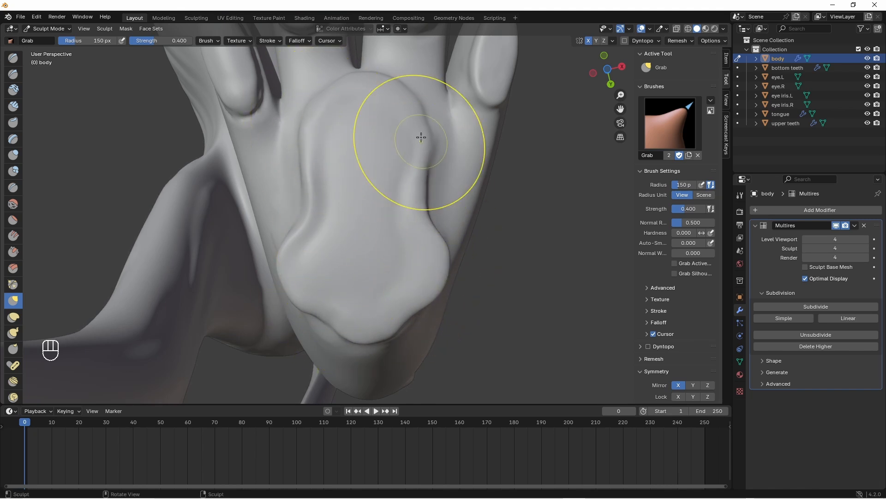
drag(422, 186, 428, 189)
drag(333, 92, 326, 84)
drag(299, 184, 292, 185)
drag(292, 228, 287, 228)
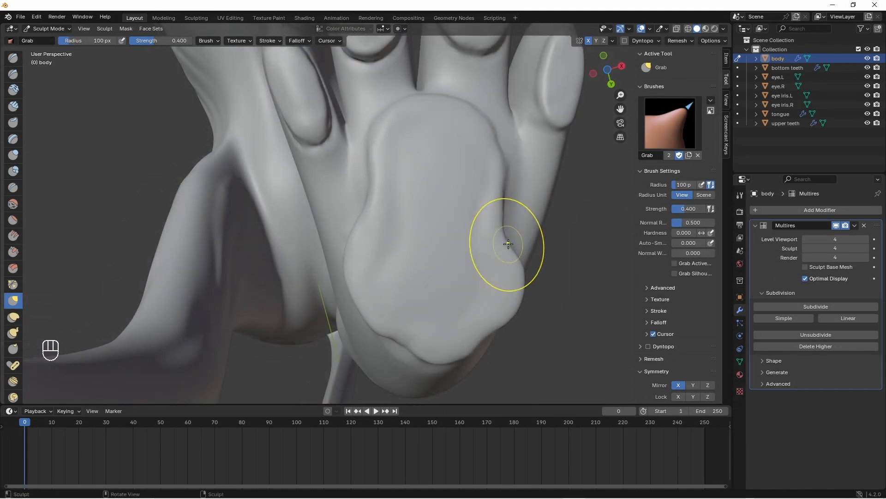
- Refine the large hind pad's side contours around the waist and rear lobes with the Grab brush at 100 px
drag(507, 243, 503, 218)
drag(498, 189, 488, 172)
drag(495, 141, 499, 138)
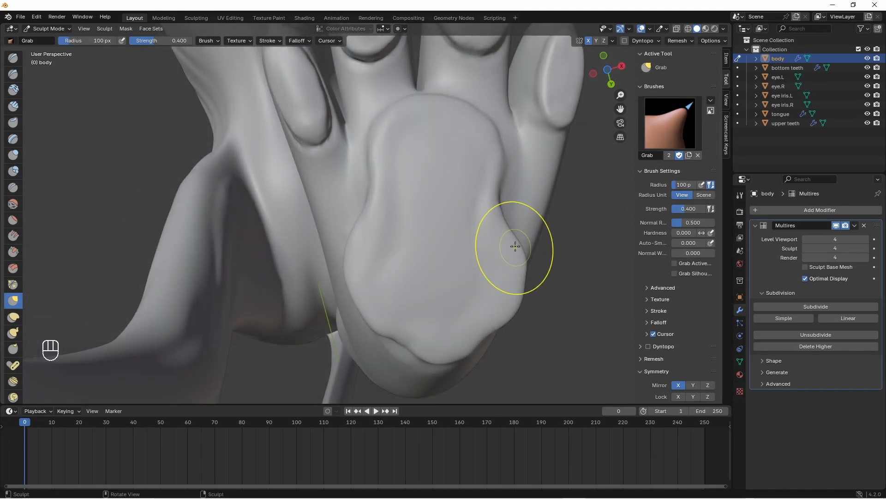
drag(528, 274, 524, 277)
drag(512, 311, 510, 309)
middle_drag(424, 298, 402, 295)
drag(306, 294, 302, 292)
drag(275, 233, 271, 231)
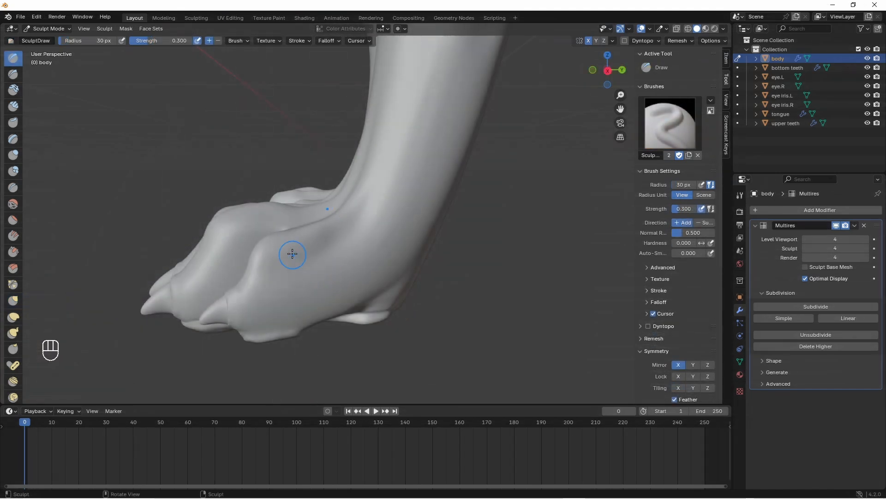
- Carve grooves along the outer side of the hind paw and lower leg with the Draw brush at 20 px, and smooth them
middle_drag(372, 248, 386, 218)
click(88, 41)
text(20)
key(Return)
mouse_move(414, 191)
ctrl+mouse_down()
mouse_move(382, 267)
mouse_move(368, 277)
ctrl+mouse_up()
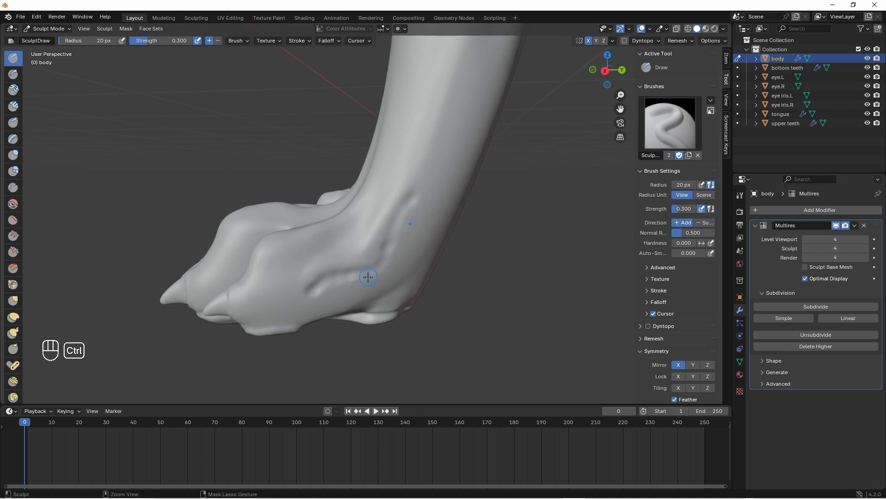
shift+drag(379, 246, 381, 212)
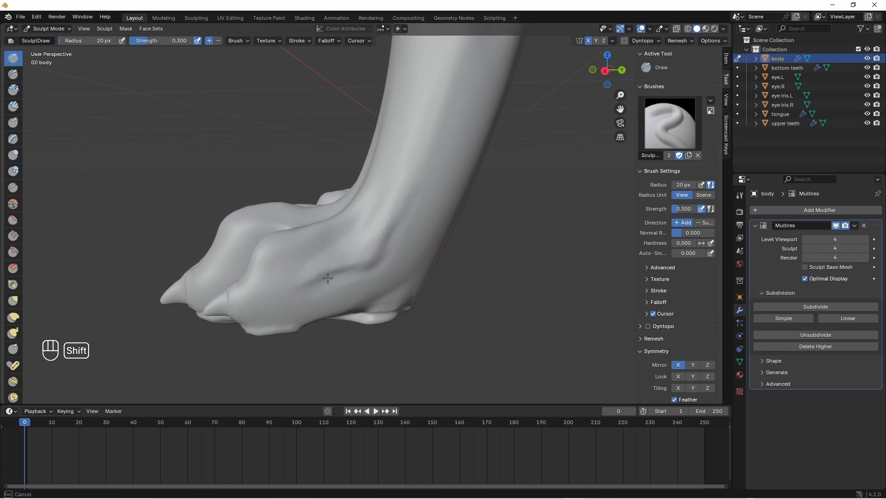
- Set the Draw radius to 25 px, build a ridge along the hind paw's outer side above the pads, and smooth it
middle_drag(328, 278, 314, 313)
click(93, 41)
mouse_move(232, 282)
middle_down()
mouse_move(246, 290)
mouse_move(256, 320)
mouse_move(257, 263)
mouse_move(196, 270)
middle_up()
text(25)
key(Return)
scroll(257, 320, up, 1)
scroll(257, 261, up, 4)
drag(201, 277, 339, 297)
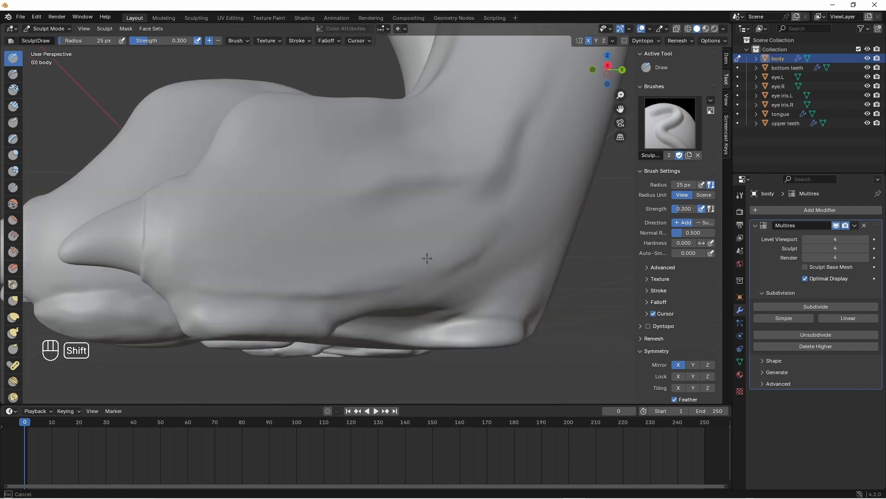
drag(407, 279, 463, 264)
shift+drag(463, 264, 366, 280)
shift+drag(418, 267, 340, 294)
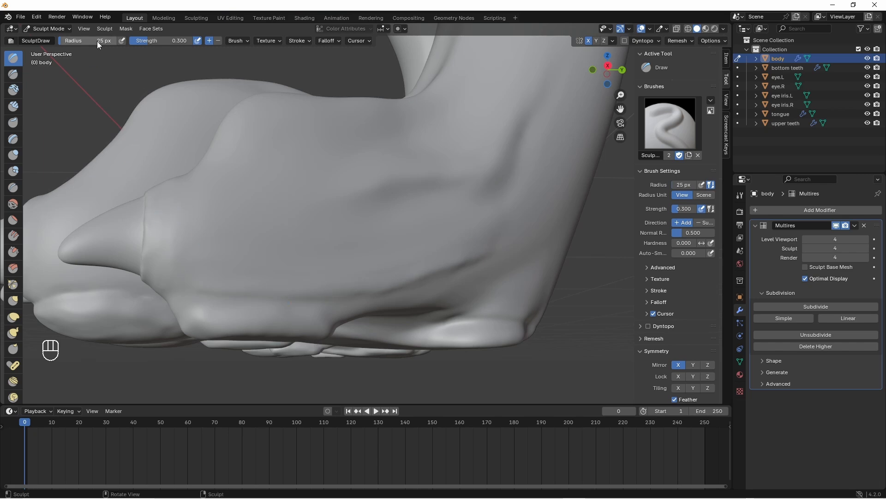
- Set the Draw radius to 20 px and carve a crease along the outer hind toe above its pad
click(99, 42)
text(20)
key(Return)
mouse_move(153, 222)
middle_down()
mouse_move(138, 182)
mouse_move(177, 210)
middle_up()
ctrl+drag(286, 287, 319, 290)
mouse_move(318, 291)
middle_down()
mouse_move(289, 220)
mouse_move(347, 194)
mouse_move(398, 221)
middle_up()
ctrl+drag(398, 221, 366, 218)
- Extend the carved creases along the sides of the hind toes above their pads and smooth them
middle_drag(366, 217, 322, 219)
ctrl+drag(322, 220, 278, 222)
mouse_move(277, 222)
middle_down()
mouse_move(212, 248)
mouse_move(277, 224)
middle_up()
ctrl+drag(148, 216, 194, 206)
middle_drag(194, 206, 263, 204)
shift+drag(262, 204, 293, 197)
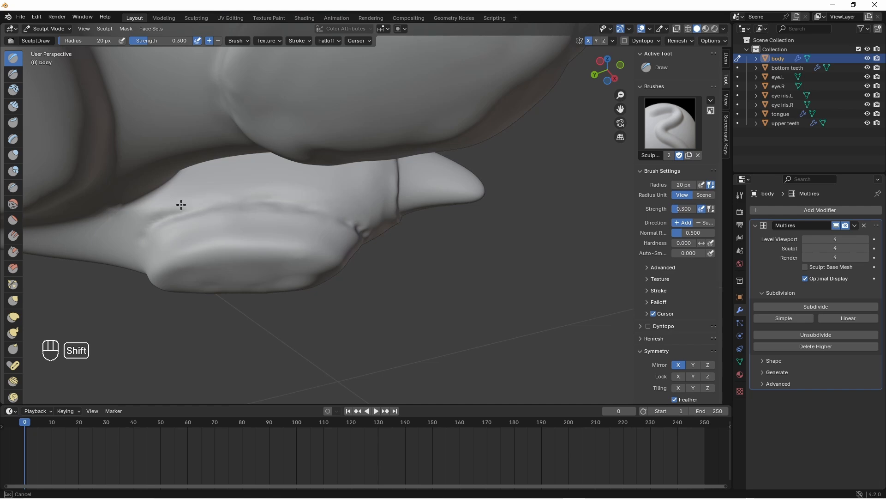
shift+drag(181, 204, 175, 208)
- Undo the last stroke and carve a crease around the rear end of the hind toe pad
mouse_move(176, 207)
middle_down()
mouse_move(433, 139)
mouse_move(568, 119)
mouse_move(511, 144)
mouse_move(513, 156)
mouse_move(451, 133)
middle_up()
key(ctrl+z)
ctrl+drag(451, 133, 508, 131)
middle_drag(508, 131, 501, 134)
ctrl+drag(501, 135, 550, 146)
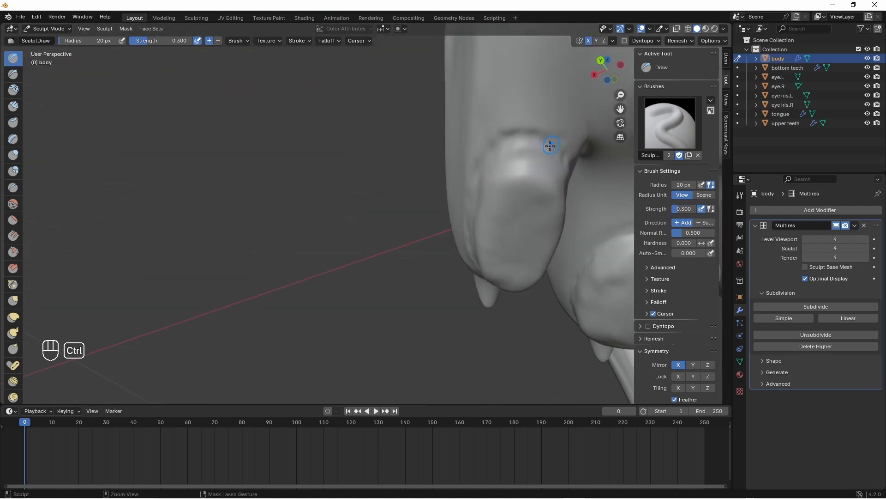
- Switch to the Clay brush, set its radius to 60 px, and smooth the lower hind leg above the paw
mouse_move(488, 144)
middle_down()
mouse_move(297, 129)
mouse_move(361, 90)
mouse_move(299, 129)
mouse_move(161, 109)
middle_up()
key(c)
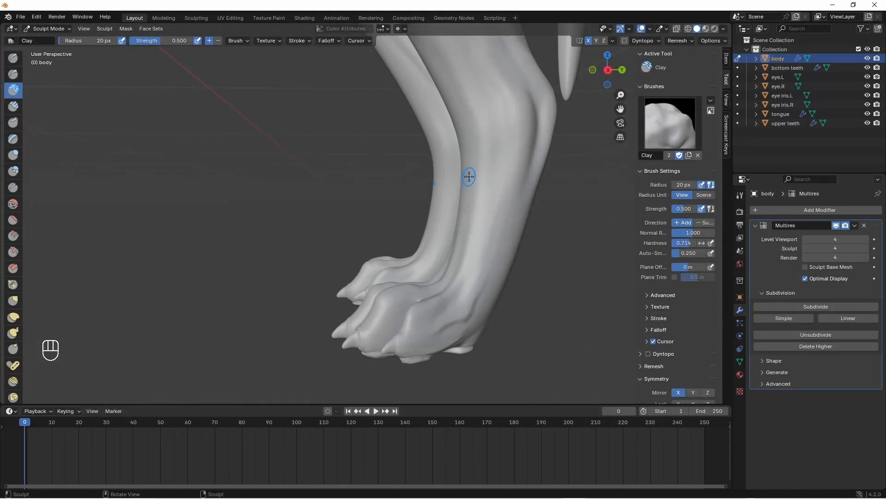
middle_drag(469, 176, 528, 139)
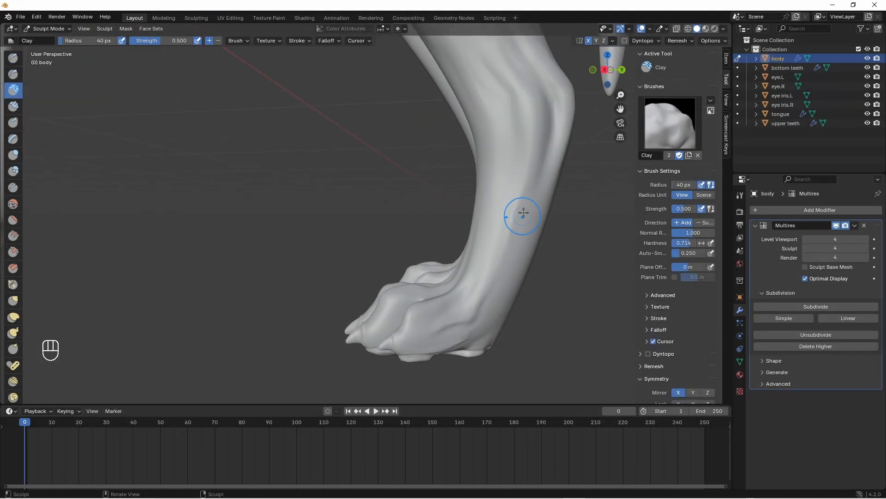
text(60)
key(Return)
middle_drag(499, 187, 547, 169)
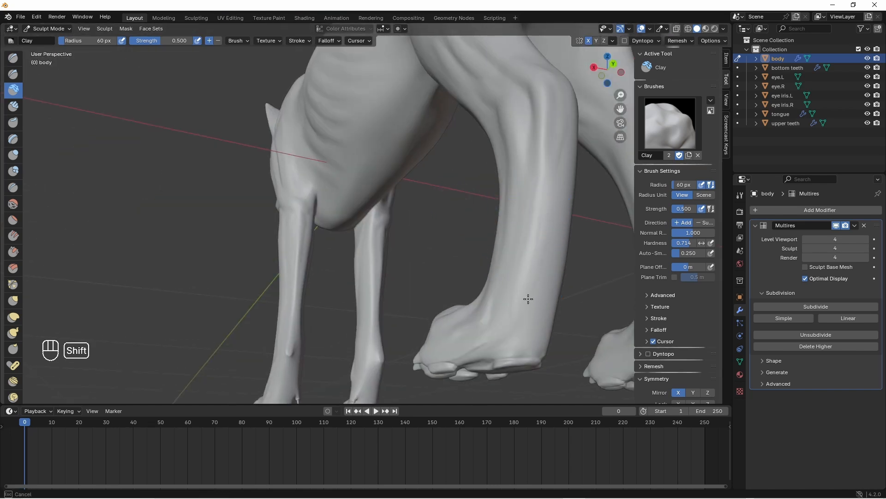
middle_drag(528, 299, 554, 242)
middle_drag(555, 300, 426, 147)
middle_drag(454, 176, 464, 241)
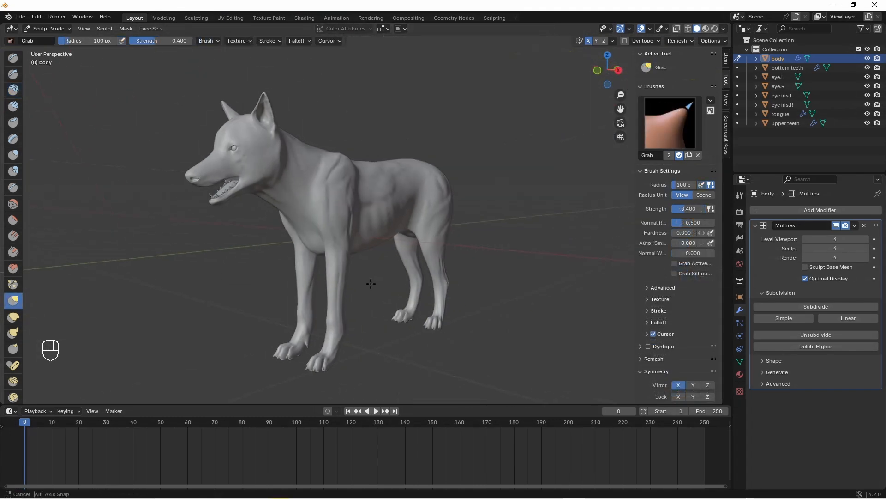
- Select a face of the carpal pad behind the front leg in Edit Mode, frame it, and return to Sculpt Mode
middle_drag(398, 300, 297, 319)
ctrl+middle_drag(298, 318, 298, 261)
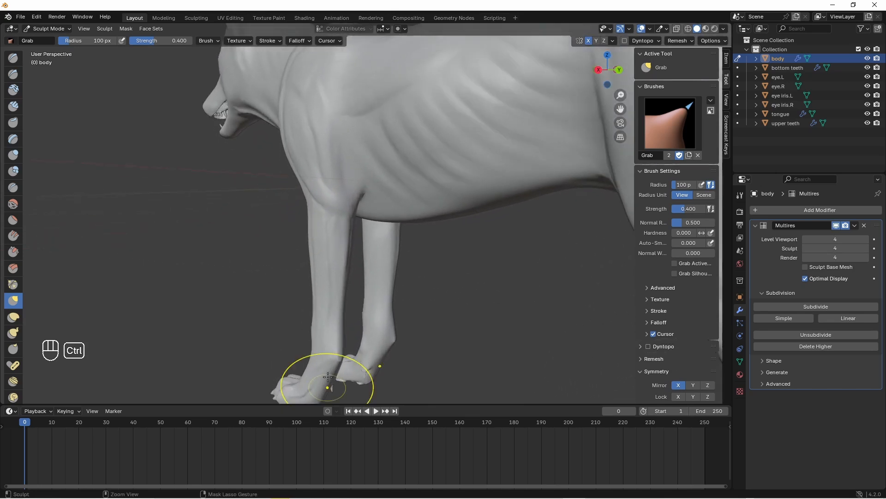
mouse_move(327, 392)
shift+middle_down()
mouse_move(314, 292)
mouse_move(325, 226)
mouse_move(308, 227)
shift+middle_up()
key(Tab)
click(362, 220)
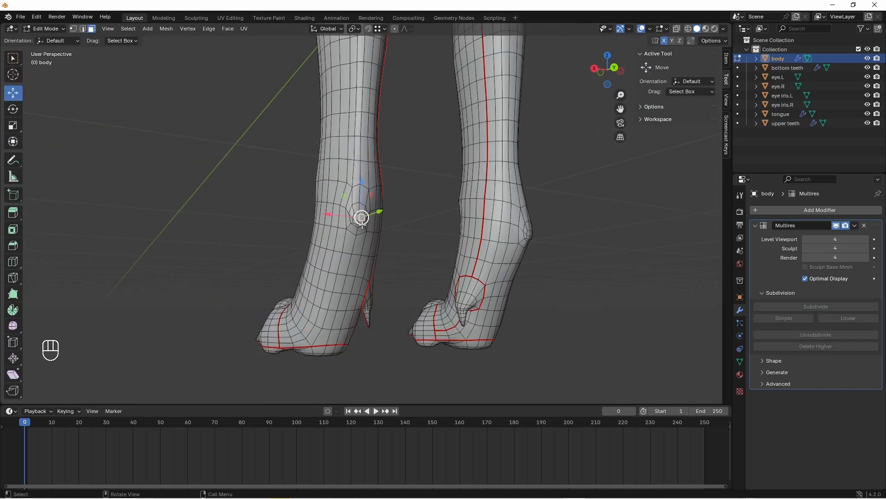
key(KP_Decimal)
key(Tab)
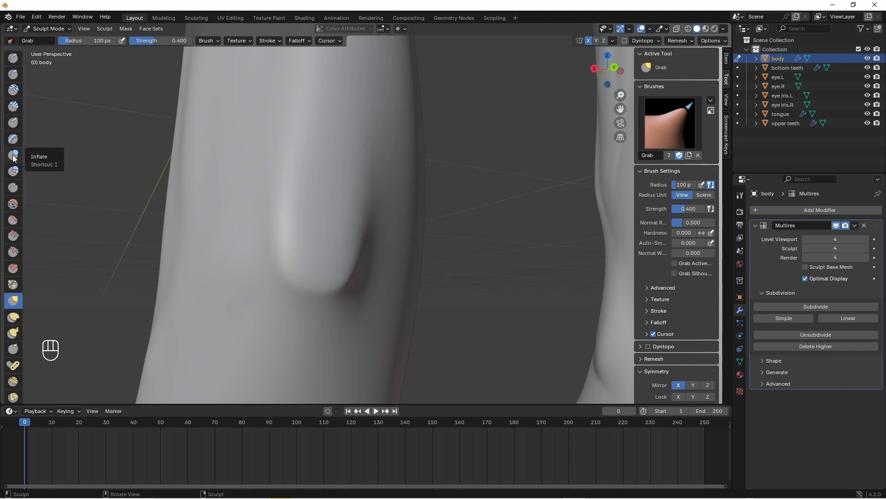
- Puff up the carpal pad behind the front leg with the Blob brush at 50 px
click(13, 171)
mouse_move(307, 257)
middle_down()
mouse_move(329, 229)
mouse_move(295, 258)
mouse_move(283, 224)
mouse_move(298, 281)
middle_up()
text(50)
key(Return)
- Define and smooth the crease beneath the carpal pad using the Draw brush at strength 0.150, then set its radius to 50 px
key(x)
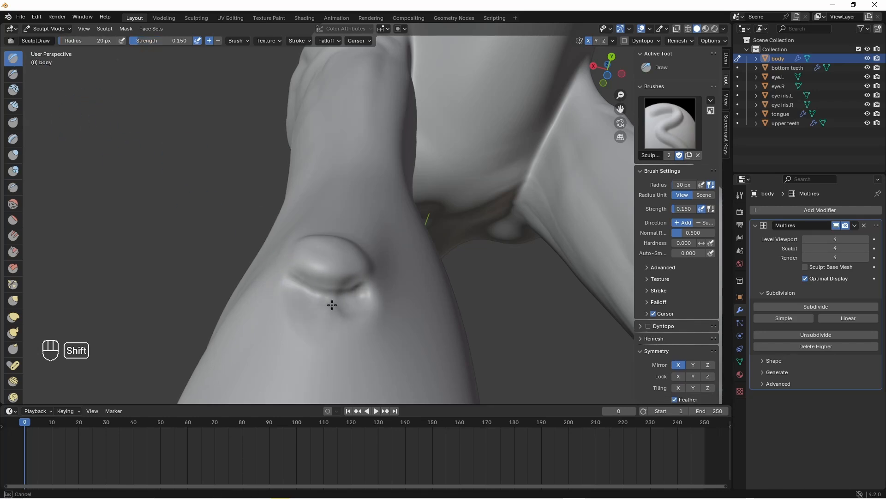
mouse_move(381, 296)
middle_down()
mouse_move(291, 302)
mouse_move(362, 268)
mouse_move(307, 307)
mouse_move(300, 300)
middle_up()
click(107, 40)
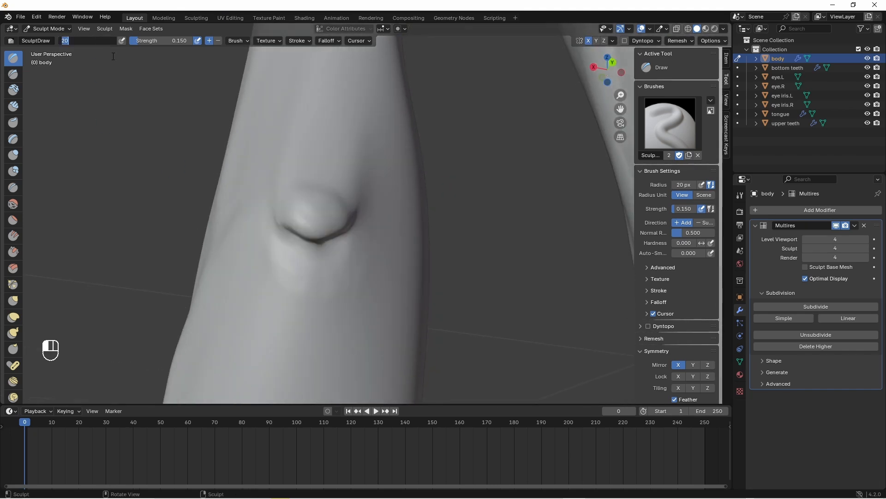
middle_drag(359, 246, 285, 211)
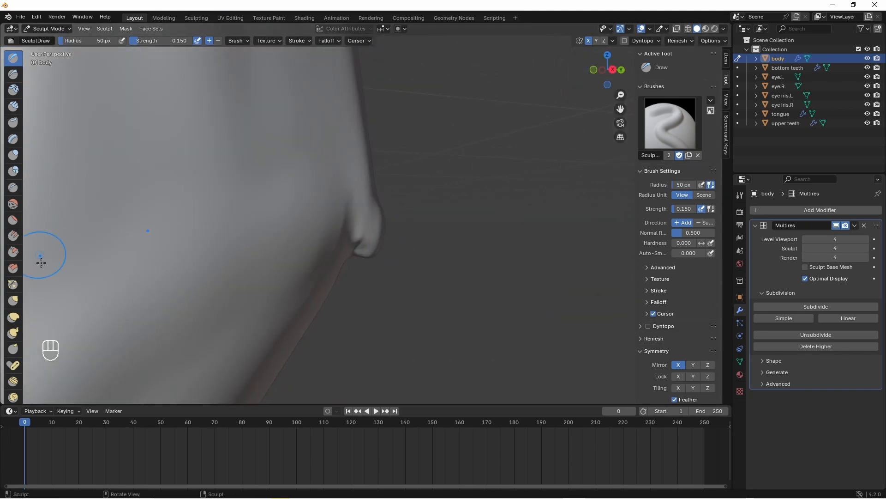
- Push the carpal pad toward the leg with Elastic Deform at 50 px and adjust its lower edge with Grab
click(13, 317)
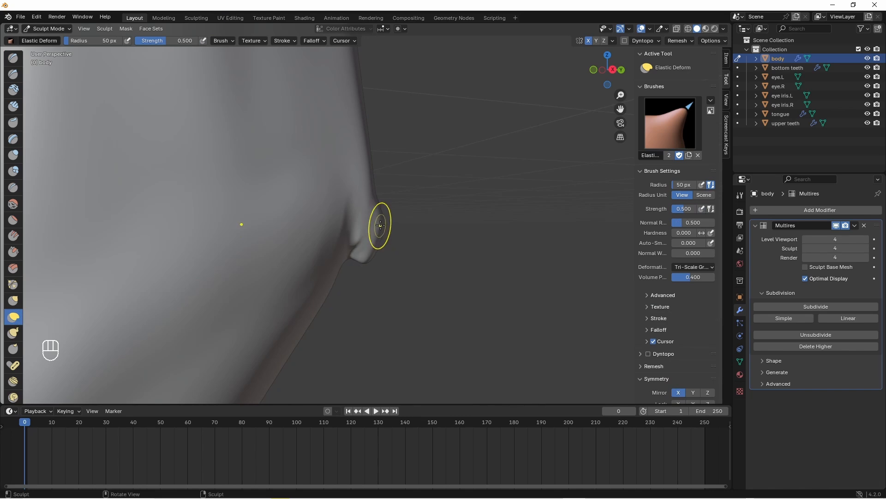
drag(363, 227, 353, 227)
mouse_move(353, 227)
middle_down()
mouse_move(258, 223)
mouse_move(407, 240)
middle_up()
click(14, 300)
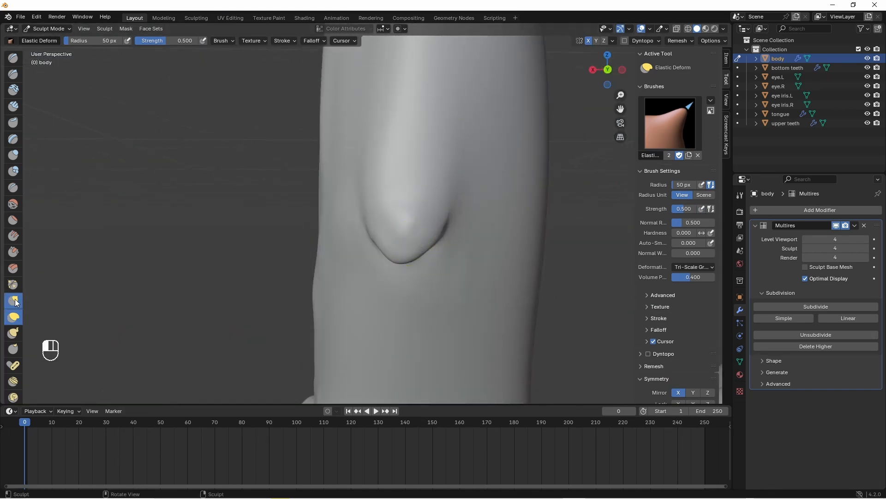
mouse_move(422, 252)
mouse_down()
mouse_move(429, 256)
mouse_move(384, 253)
mouse_up()
mouse_move(384, 253)
middle_down()
mouse_move(447, 231)
mouse_move(376, 267)
middle_up()
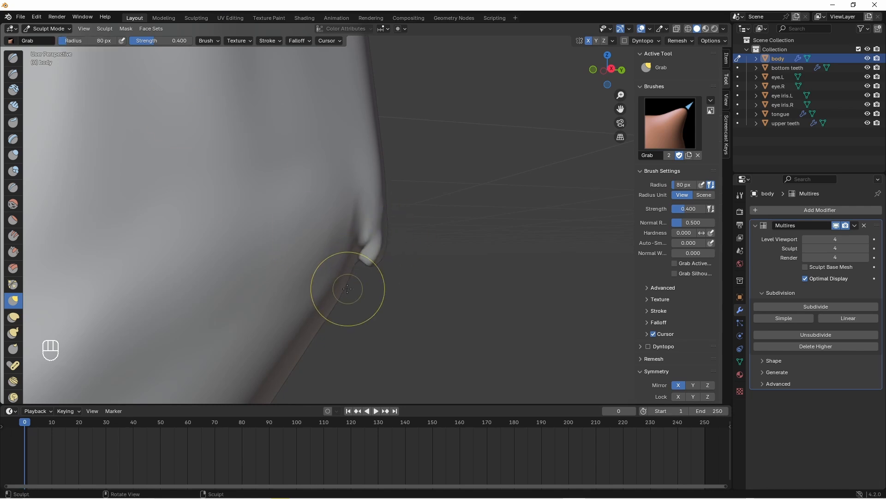
- Set the Grab radius to 150 px and push the back of the front leg below the carpal pad inward
click(88, 41)
text(150)
key(Return)
drag(345, 285, 338, 287)
drag(313, 331, 320, 317)
middle_drag(369, 273, 324, 254)
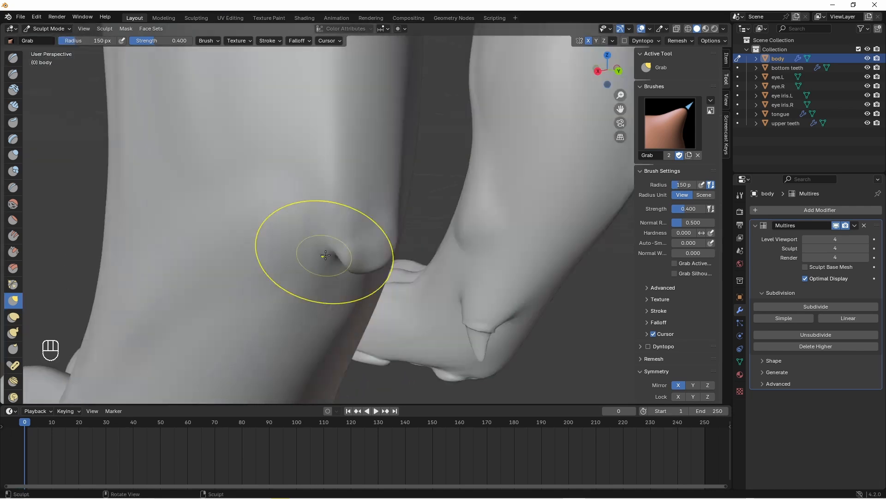
- Reshape the carpal pad and its tip using Grab at 100 px and 60 px, undoing the last stroke
mouse_move(407, 231)
middle_down()
mouse_move(258, 182)
mouse_move(311, 176)
mouse_move(379, 185)
middle_up()
click(88, 40)
text(100)
key(Return)
mouse_move(319, 189)
shift+middle_down()
mouse_move(252, 194)
mouse_move(259, 188)
mouse_move(257, 138)
shift+middle_up()
mouse_move(251, 234)
middle_down()
mouse_move(240, 253)
mouse_move(340, 236)
mouse_move(230, 287)
mouse_move(194, 260)
mouse_move(290, 269)
middle_up()
text(60)
key(Return)
middle_drag(200, 247, 230, 261)
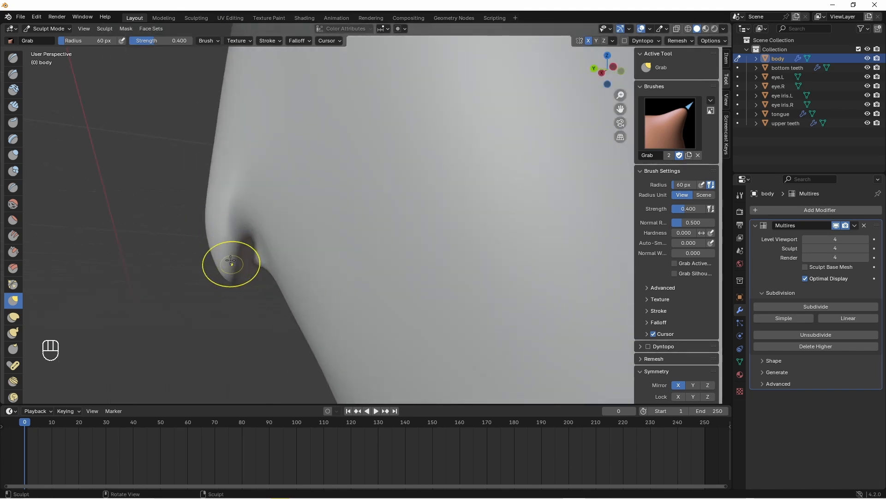
key(ctrl+z)
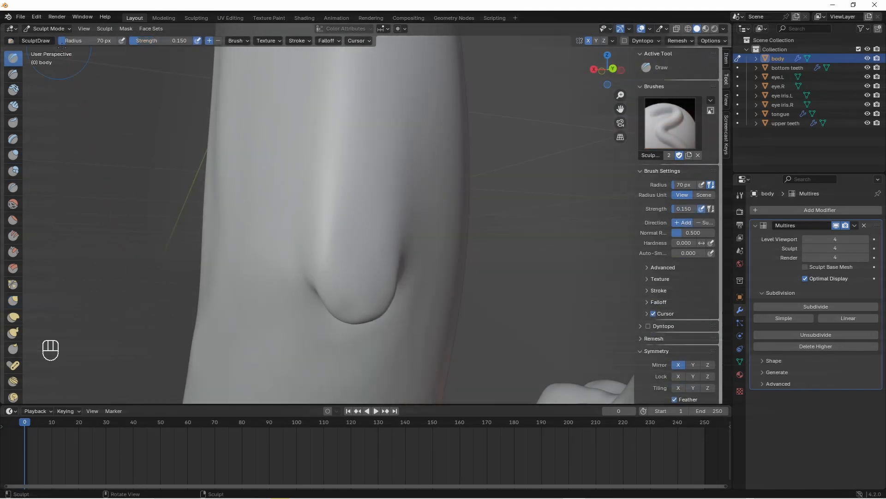
- Carve an outline around the top and sides of the carpal pad with the Draw brush at 20 px, and smooth its surroundings
middle_drag(313, 270, 358, 272)
middle_drag(341, 226, 293, 220)
ctrl+drag(333, 192, 315, 204)
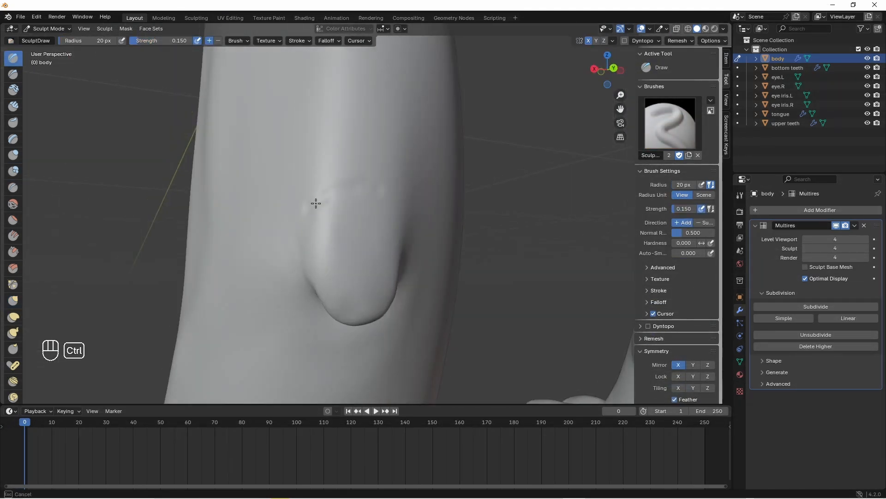
mouse_move(450, 196)
middle_down()
mouse_move(392, 193)
mouse_move(416, 241)
mouse_move(370, 182)
mouse_move(326, 188)
mouse_move(360, 181)
middle_up()
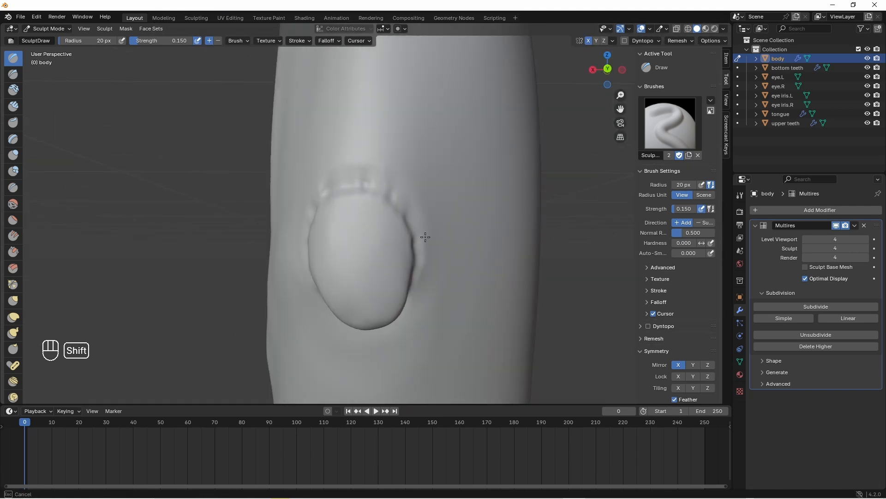
middle_drag(425, 237, 326, 164)
middle_drag(256, 274, 185, 259)
- Smooth the edges and the skin around the front leg's carpal pad with the brush radius at 30 px
double_click(92, 40)
text(30)
key(Return)
shift+drag(312, 242, 354, 314)
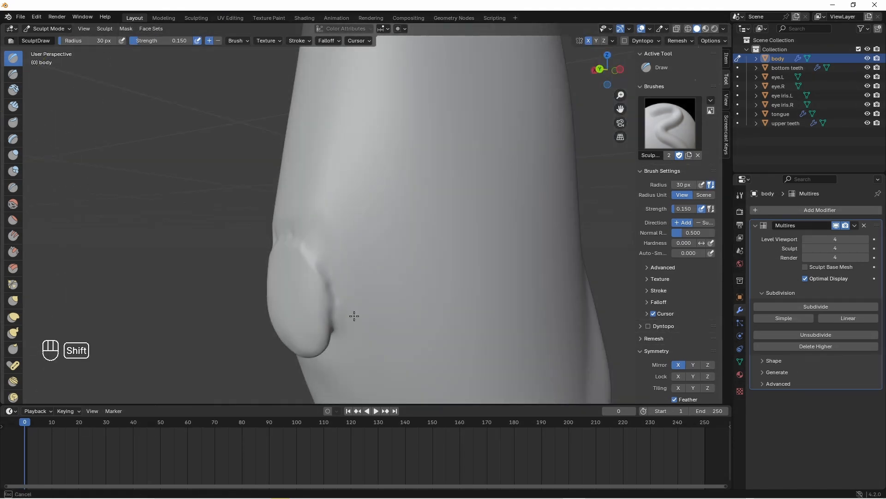
middle_drag(296, 240, 369, 230)
shift+drag(285, 226, 254, 233)
middle_drag(253, 233, 319, 250)
key(shift+s)
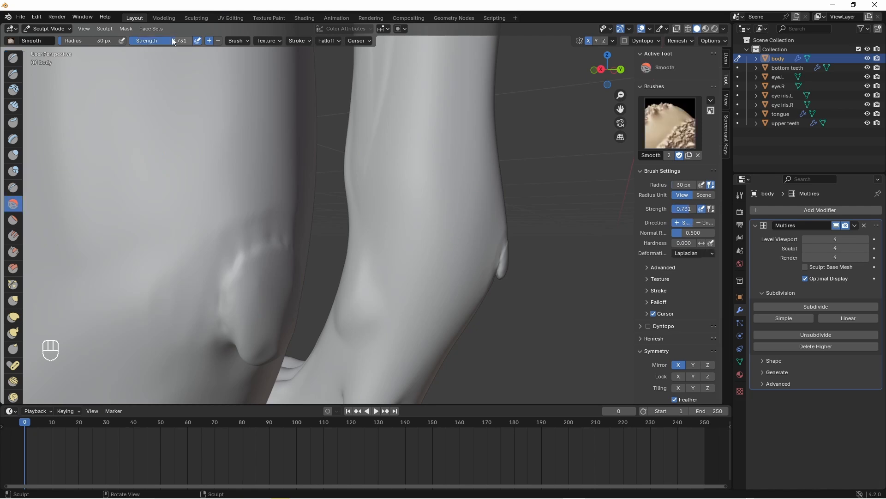
click(13, 59)
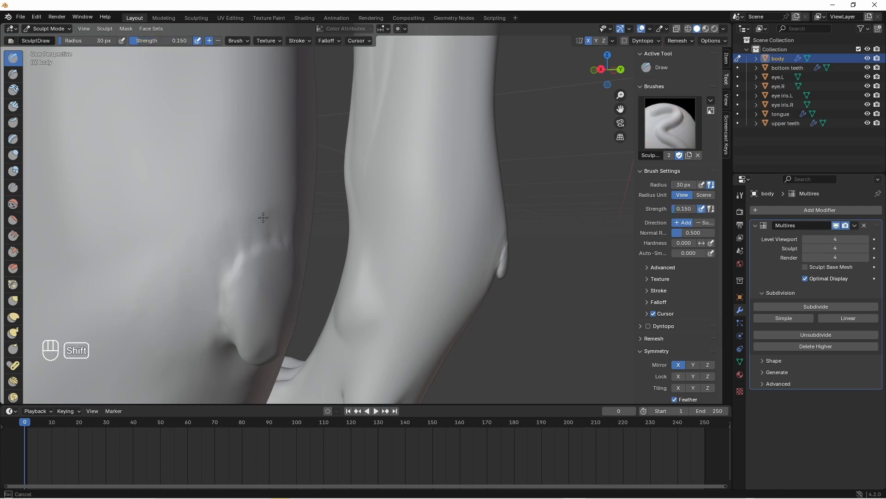
- Build up an elongated pad behind the dewclaw using Blob at 30 px radius and 0.500 strength
middle_drag(263, 218, 226, 215)
mouse_move(192, 259)
ctrl+middle_down()
mouse_move(309, 343)
mouse_move(287, 279)
mouse_move(306, 340)
mouse_move(313, 284)
mouse_move(297, 273)
ctrl+middle_up()
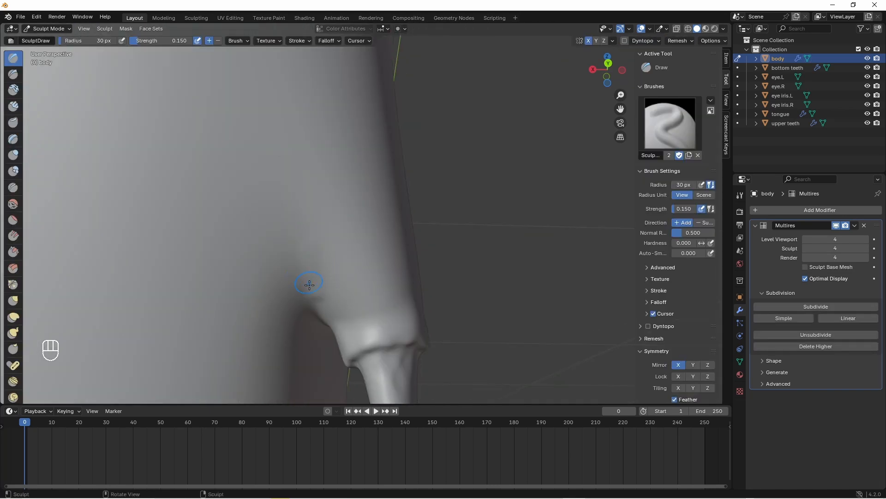
drag(310, 285, 293, 229)
mouse_move(307, 287)
shift+mouse_down()
mouse_move(313, 291)
mouse_move(310, 251)
mouse_move(306, 286)
shift+mouse_up()
click(13, 171)
middle_drag(306, 281, 305, 221)
drag(309, 231, 311, 291)
mouse_move(307, 249)
mouse_down()
mouse_move(305, 186)
mouse_move(286, 176)
mouse_move(314, 240)
mouse_up()
mouse_move(313, 198)
mouse_down()
mouse_move(313, 270)
mouse_move(307, 208)
mouse_up()
middle_drag(307, 208, 306, 229)
mouse_move(295, 185)
mouse_down()
mouse_move(318, 198)
mouse_move(312, 256)
mouse_up()
drag(310, 236, 278, 181)
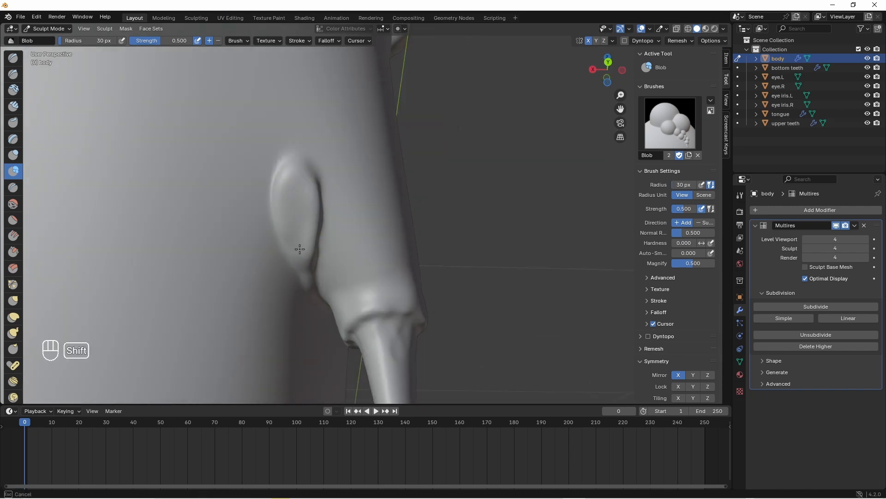
- Smooth the dewclaw pad, fill out its upper and lower parts with more Blob strokes, and smooth it again
shift+drag(299, 249, 298, 252)
middle_drag(296, 249, 283, 226)
mouse_move(280, 203)
mouse_down()
mouse_move(321, 226)
mouse_move(327, 291)
mouse_up()
middle_drag(323, 277, 316, 253)
mouse_move(309, 203)
shift+mouse_down()
mouse_move(289, 233)
mouse_move(287, 188)
mouse_move(303, 257)
mouse_move(301, 238)
shift+mouse_up()
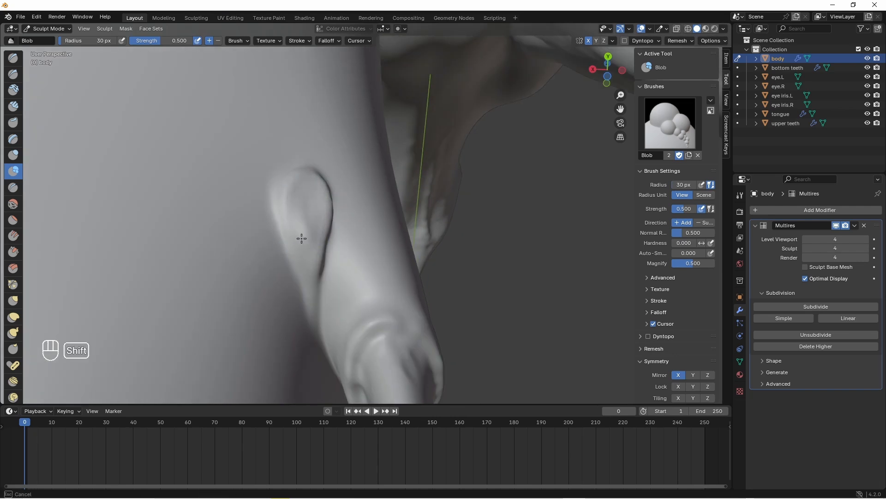
- Carve an outline around the dewclaw pad with the Draw brush at 20 px and smooth its edge
click(13, 58)
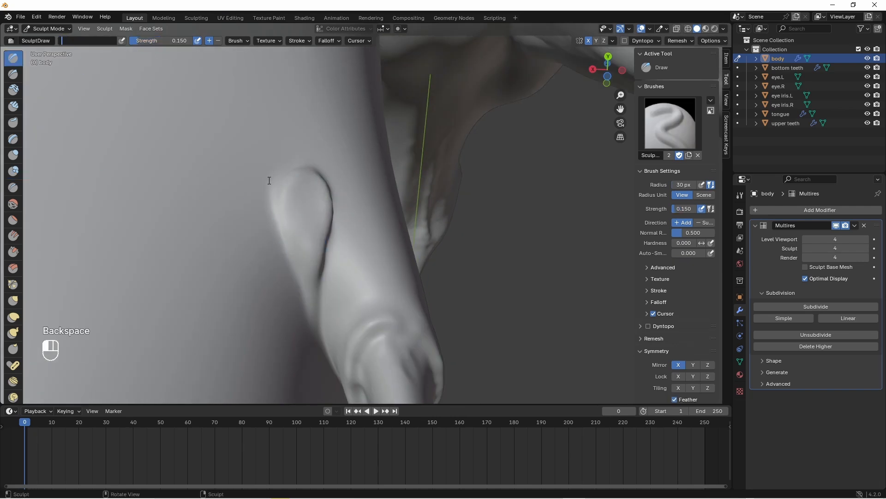
ctrl+drag(290, 267, 298, 160)
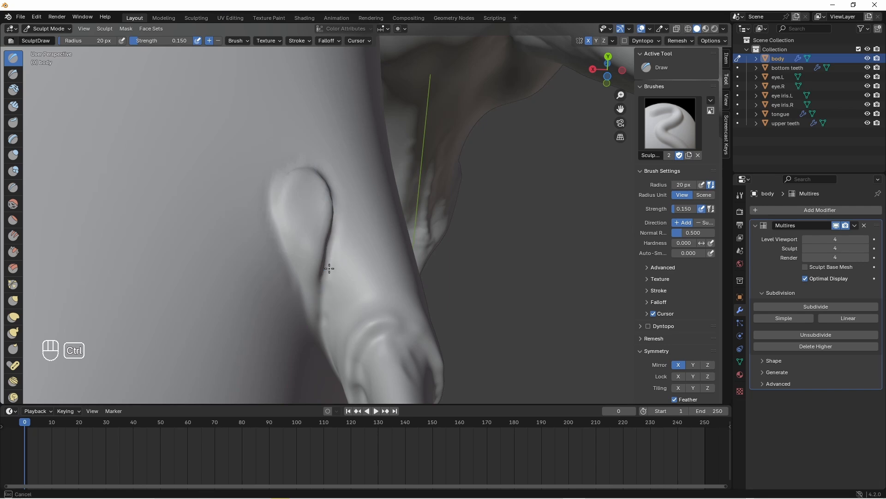
ctrl+drag(329, 269, 333, 272)
shift+drag(334, 271, 345, 205)
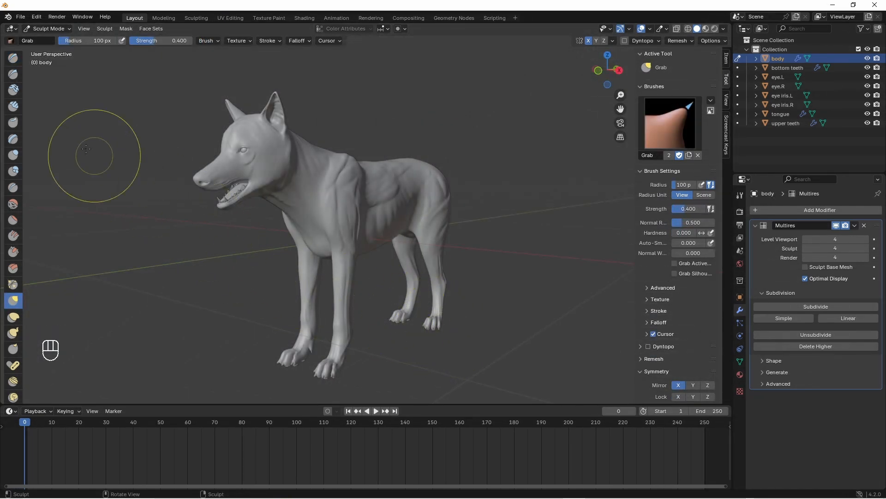
- Change the Draw brush's stroke method to Anchored
click(13, 58)
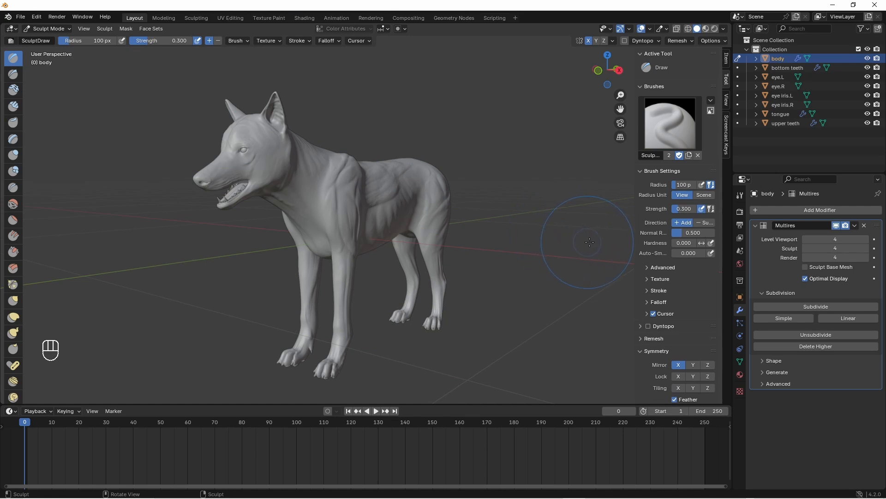
click(650, 290)
click(685, 304)
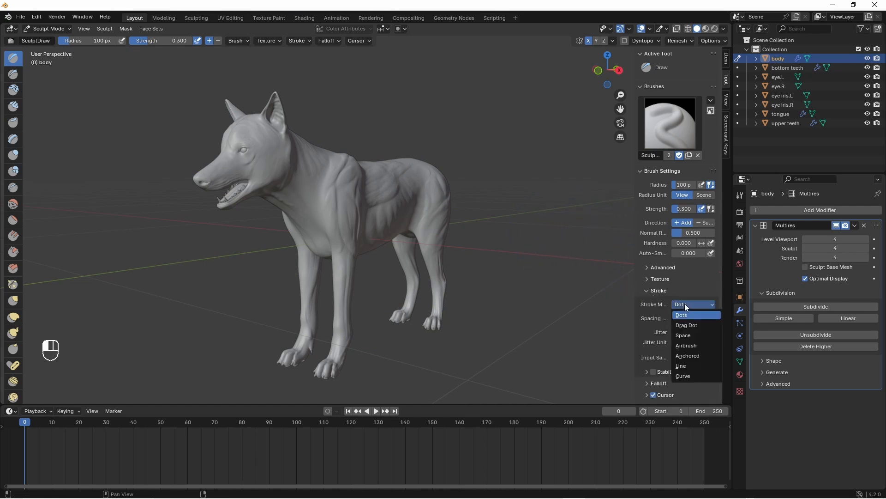
click(687, 356)
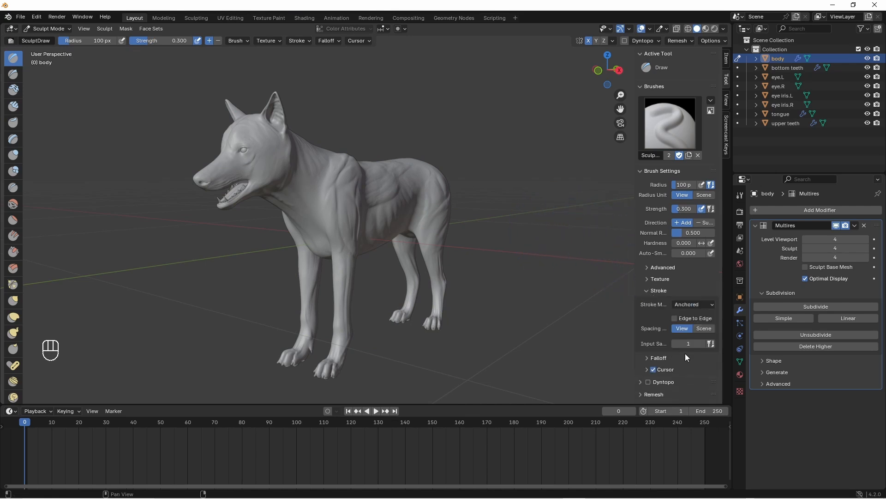
- Assign the nose alpha texture to the Draw brush and set its mapping to Area Plane
click(654, 279)
click(741, 391)
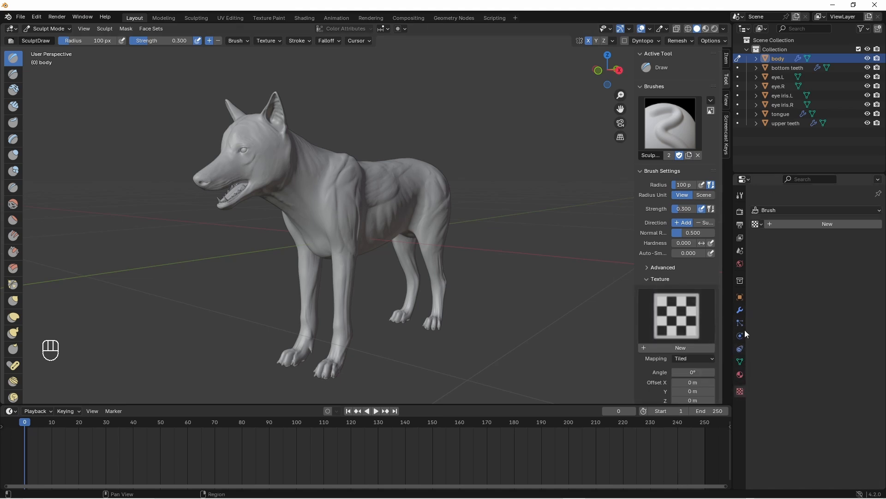
click(756, 224)
click(781, 238)
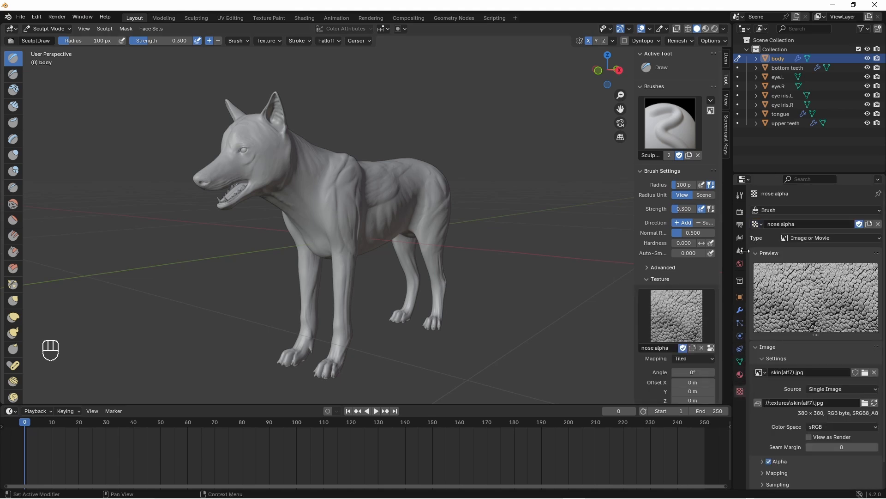
click(705, 358)
click(688, 378)
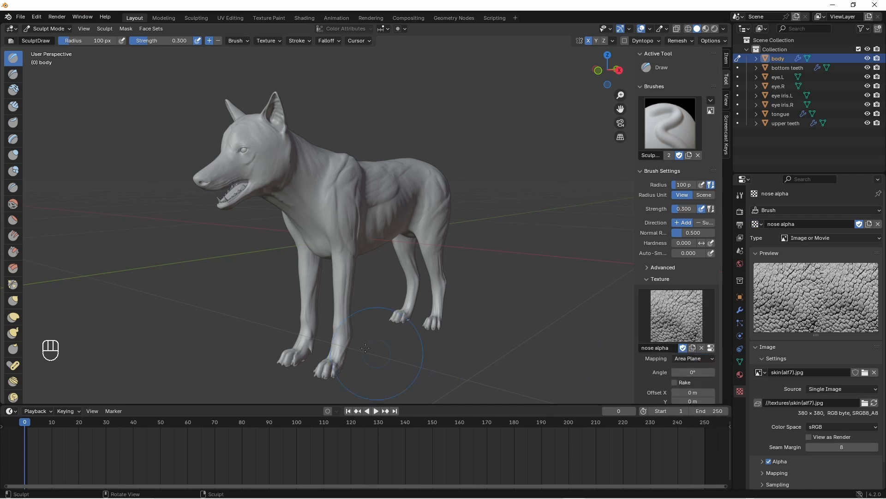
- Set the Draw strength to 0.200 and stamp the skin texture over the large central pad under the front paw
mouse_move(353, 300)
middle_down()
mouse_move(347, 272)
mouse_move(366, 102)
mouse_move(366, 229)
mouse_move(367, 194)
middle_up()
shift+middle_drag(367, 194, 393, 120)
drag(161, 41, 155, 41)
mouse_move(437, 222)
shift+middle_down()
mouse_move(402, 164)
mouse_move(391, 193)
shift+middle_up()
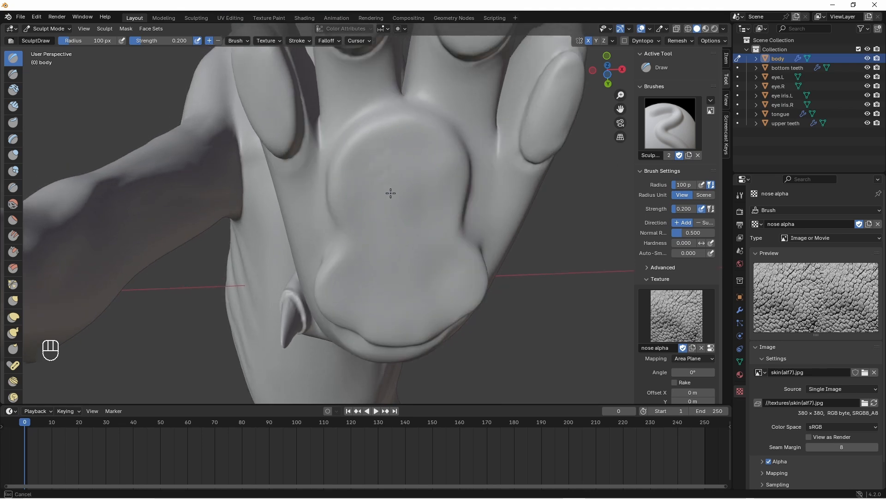
mouse_move(396, 231)
mouse_down()
mouse_move(435, 168)
mouse_move(418, 241)
mouse_move(394, 277)
mouse_move(342, 278)
mouse_up()
mouse_move(342, 278)
mouse_down()
mouse_move(370, 324)
mouse_move(383, 301)
mouse_up()
mouse_move(384, 302)
mouse_down()
mouse_move(448, 276)
mouse_move(415, 265)
mouse_up()
- Stamp the skin texture across the toe pads on the underside of the paw, one pad after another
mouse_move(415, 264)
middle_down()
mouse_move(410, 180)
mouse_move(427, 177)
middle_up()
shift+middle_drag(425, 185, 295, 199)
mouse_move(305, 199)
shift+middle_down()
mouse_move(395, 190)
mouse_move(427, 282)
mouse_move(467, 200)
mouse_move(455, 173)
shift+middle_up()
middle_drag(455, 185, 381, 226)
ctrl+middle_drag(381, 226, 374, 201)
shift+middle_drag(374, 200, 357, 231)
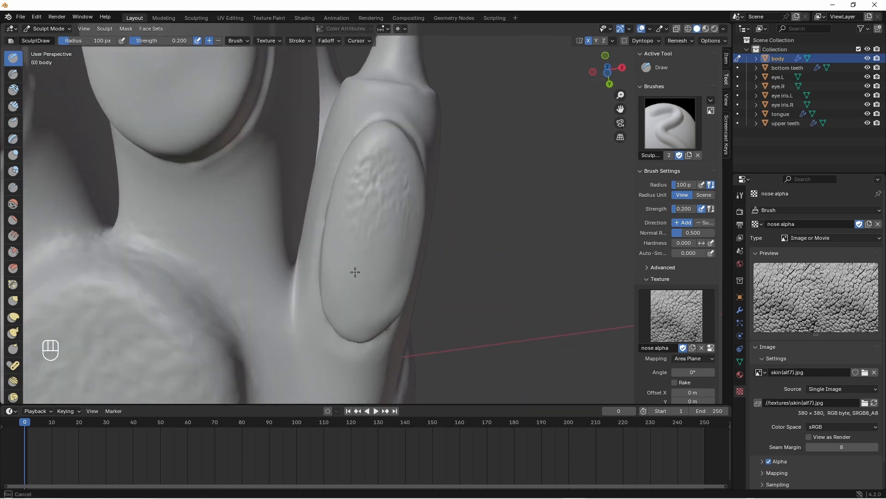
mouse_move(385, 295)
middle_down()
mouse_move(364, 302)
mouse_move(323, 230)
middle_up()
middle_drag(360, 314, 384, 334)
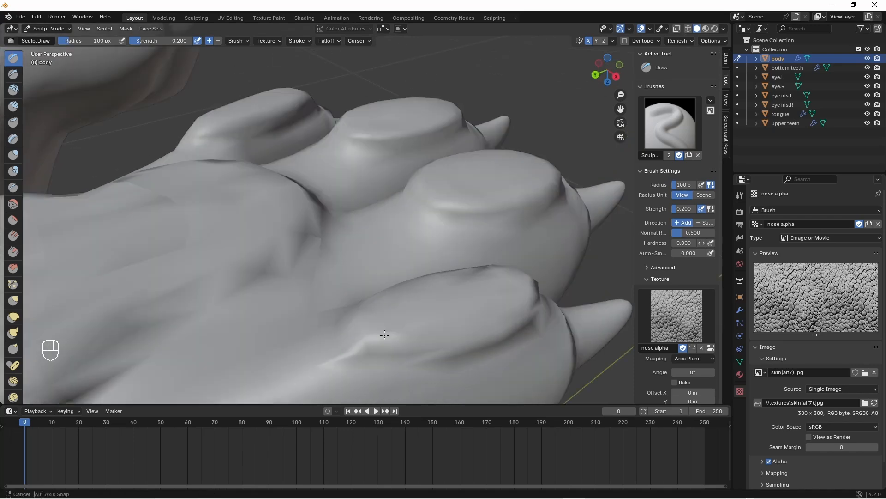
shift+middle_drag(452, 323, 416, 282)
middle_drag(355, 301, 421, 337)
mouse_move(469, 266)
middle_down()
mouse_move(342, 277)
mouse_move(348, 236)
mouse_move(505, 222)
mouse_move(360, 229)
mouse_move(457, 199)
mouse_move(520, 198)
mouse_move(468, 198)
mouse_move(475, 221)
mouse_move(394, 204)
middle_up()
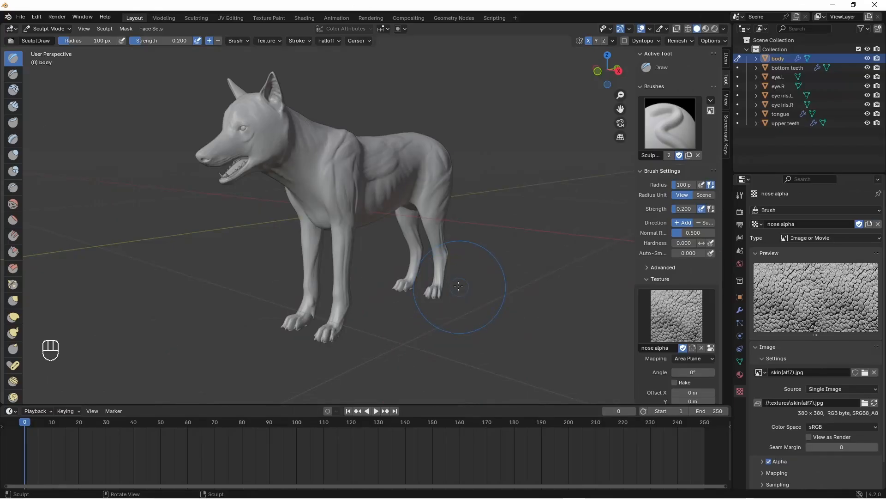
- Stamp the skin texture onto the middle of the front leg's carpal pad and lower the Draw strength to 0.170
middle_drag(459, 286, 401, 290)
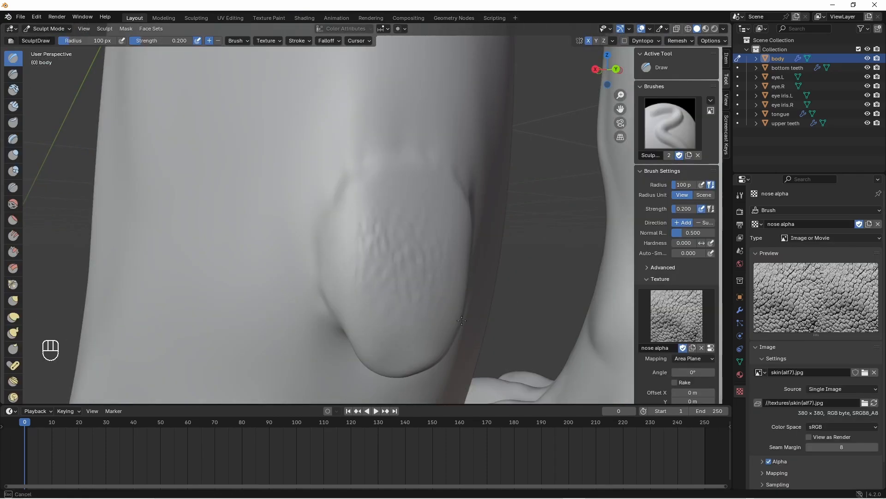
drag(462, 321, 448, 309)
mouse_move(443, 281)
middle_down()
mouse_move(416, 269)
mouse_move(441, 257)
mouse_move(409, 278)
mouse_move(391, 265)
middle_up()
text(7)
key(Return)
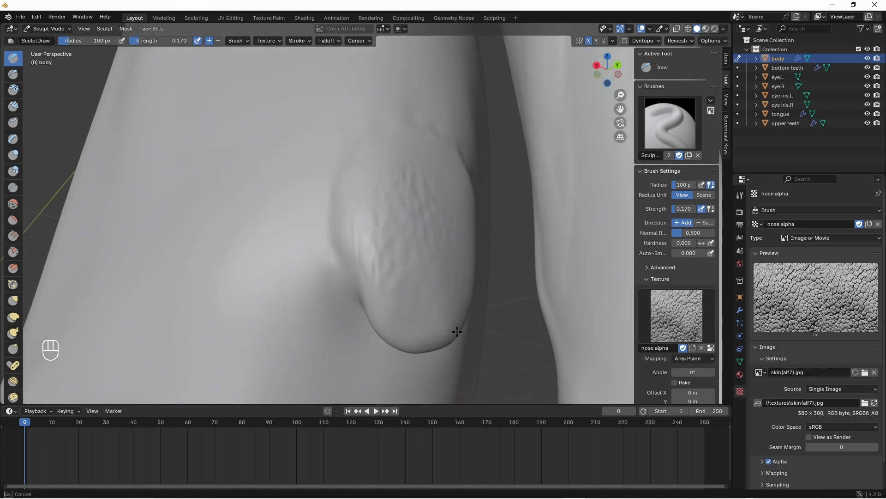
- Cover the sides, underside and upper part of the carpal pad with the skin texture at 0.170 strength
middle_drag(457, 331, 441, 279)
middle_drag(471, 318, 422, 275)
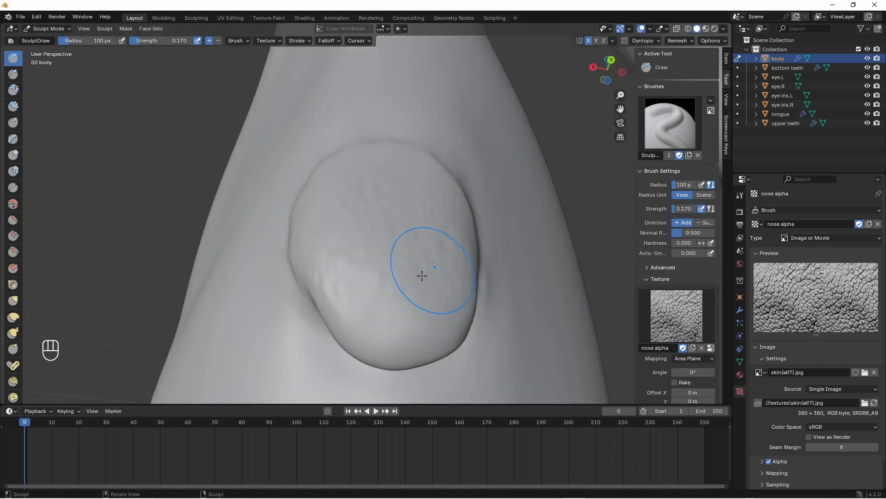
middle_drag(492, 339, 425, 228)
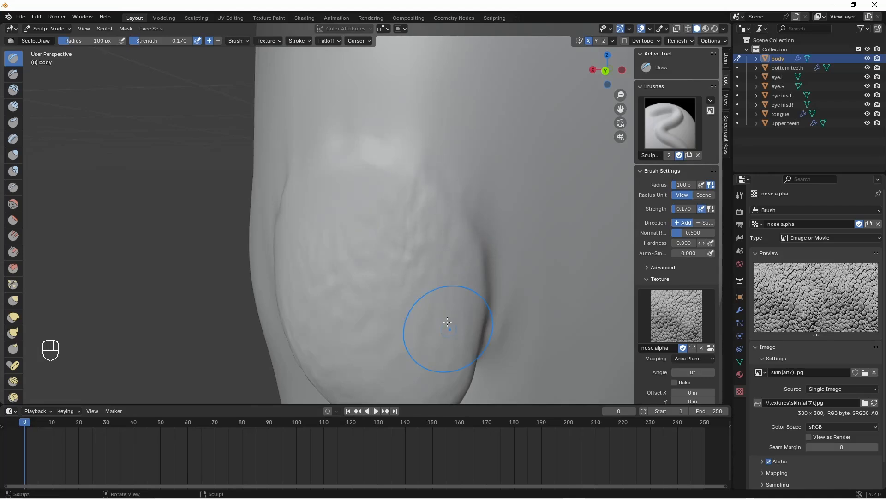
middle_drag(360, 297, 301, 224)
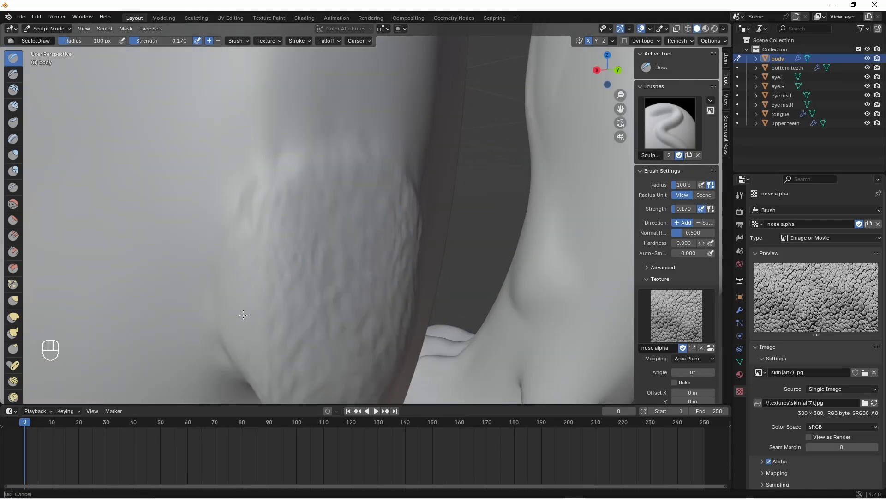
middle_drag(243, 313, 277, 269)
drag(260, 252, 297, 332)
mouse_move(297, 333)
middle_down()
mouse_move(261, 273)
mouse_move(263, 259)
middle_up()
drag(319, 169, 293, 195)
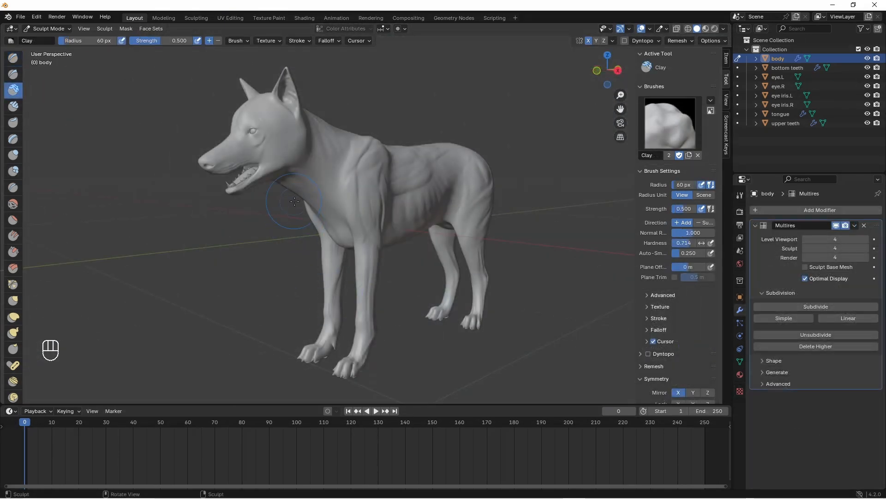
- Try Draw strokes at 30 px on the throat below the jaw, undo them, and set the radius to 20 px
middle_drag(323, 231, 358, 222)
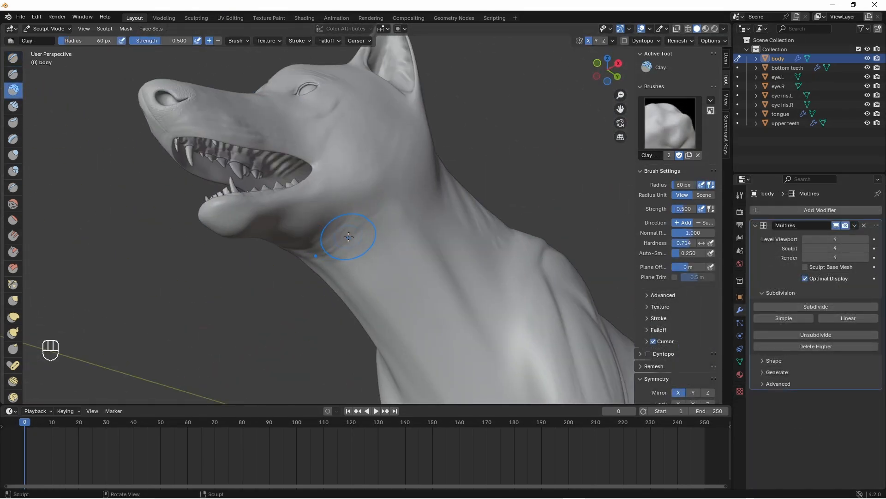
click(13, 58)
drag(95, 41, 103, 40)
key(ctrl+z)
key(ctrl+z)
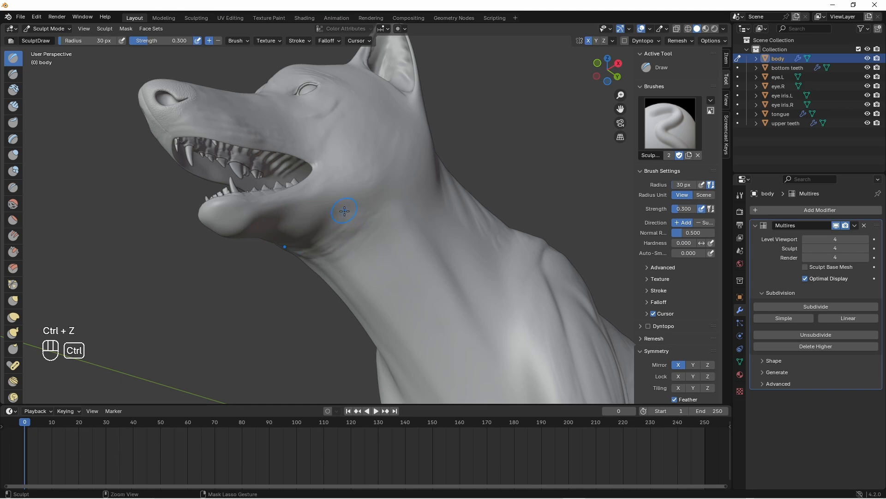
key(f)
click(362, 231)
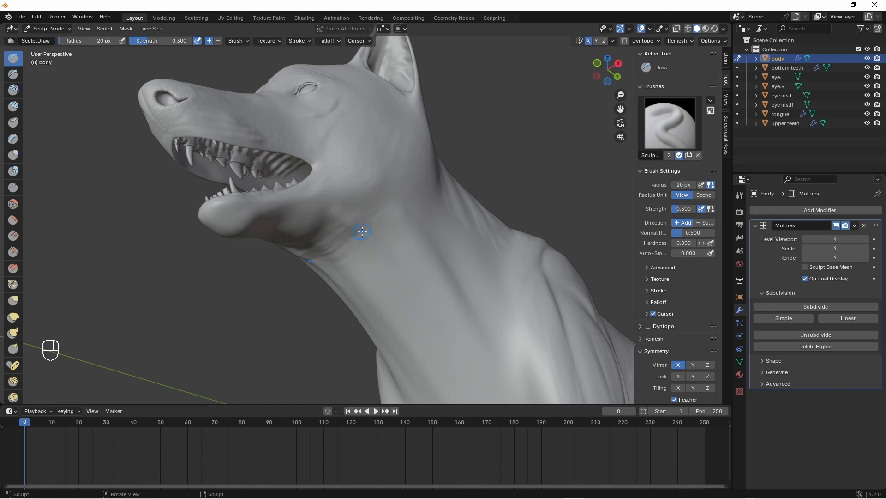
- Sculpt tendon ridges from behind the jaw down the neck, undo the last stroke, and smooth the upper ridges
middle_drag(383, 252, 440, 332)
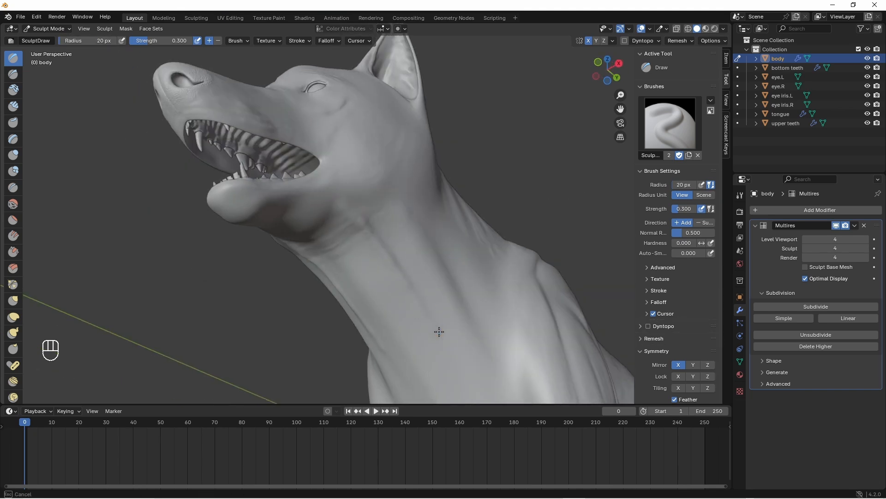
key(ctrl+z)
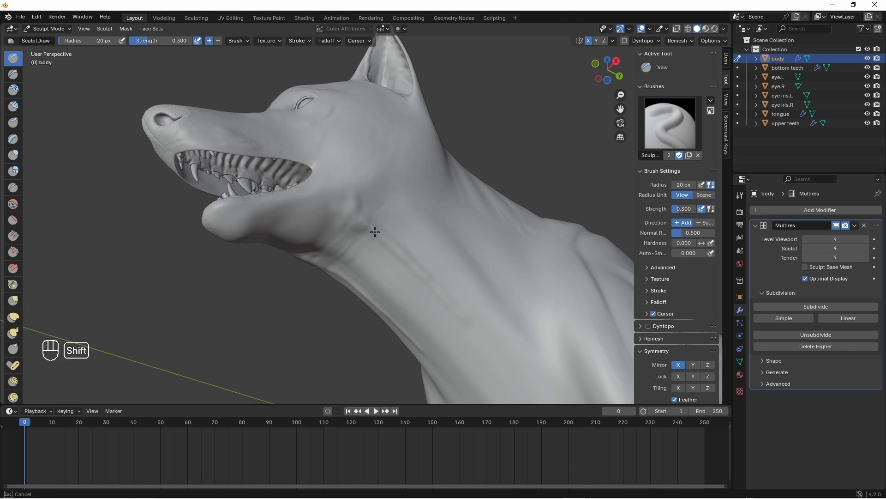
shift+drag(358, 207, 396, 249)
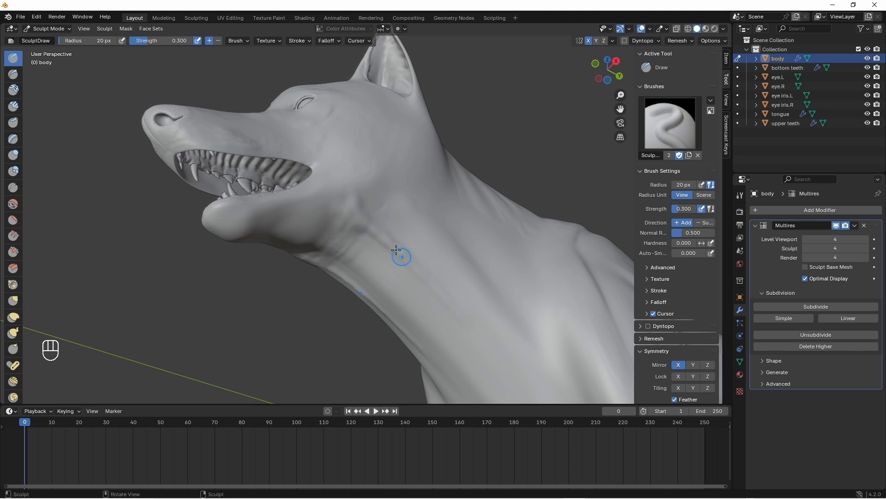
- Draw long tendon lines along the throat and side of the neck at 20 px and soften them with smoothing
middle_drag(359, 233, 346, 242)
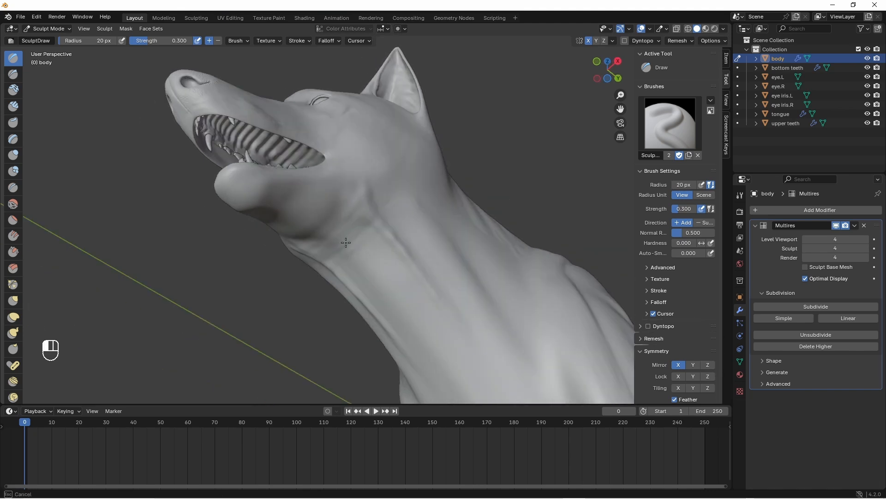
drag(341, 251, 434, 350)
shift+drag(437, 353, 407, 318)
shift+drag(375, 237, 347, 282)
drag(389, 240, 451, 314)
middle_drag(430, 272, 379, 314)
mouse_move(355, 245)
shift+mouse_down()
mouse_move(374, 259)
mouse_move(360, 247)
shift+mouse_up()
mouse_move(365, 307)
middle_down()
mouse_move(398, 279)
mouse_move(364, 314)
middle_up()
- Switch to the Clay brush, try it at 40 px along the crease behind the cheek, and undo the stroke
middle_drag(392, 203, 381, 209)
scroll(397, 138, down, 2)
click(13, 90)
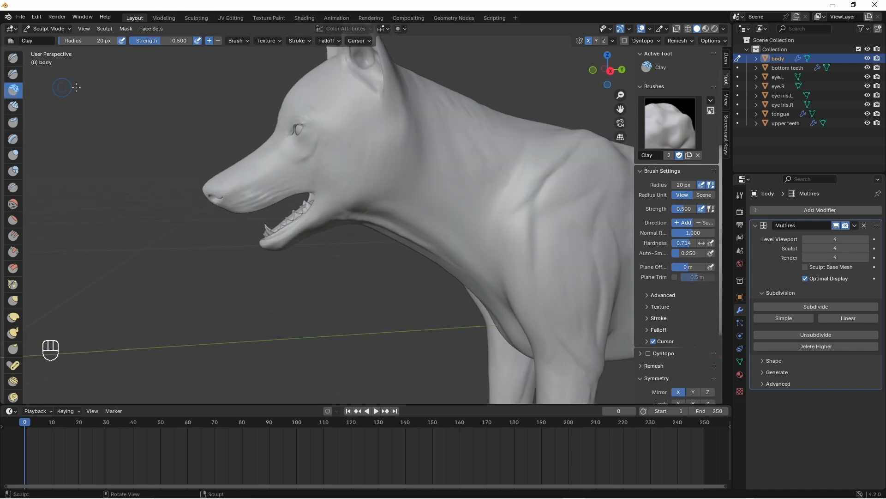
click(87, 41)
text(40)
key(Return)
key(ctrl+z)
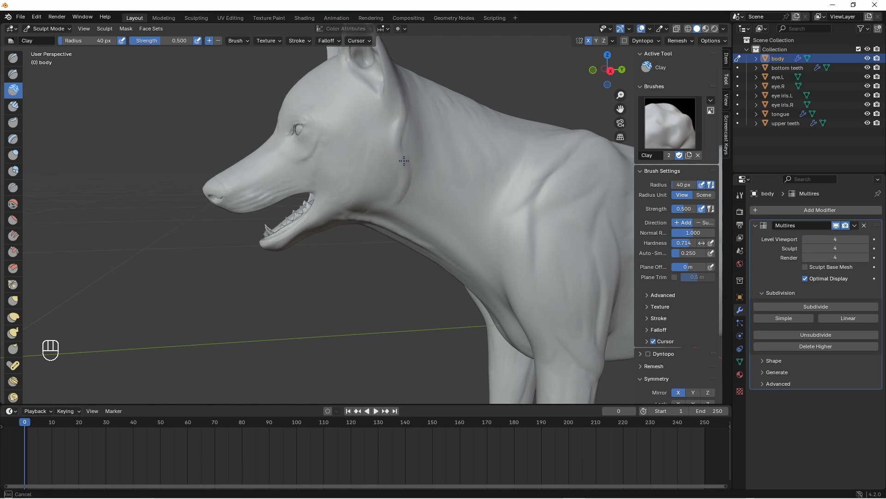
- Deepen the crease behind the cheek with the Clay brush at a 30 px radius and smooth its lower part
mouse_move(404, 160)
middle_down()
mouse_move(389, 131)
mouse_move(400, 105)
middle_up()
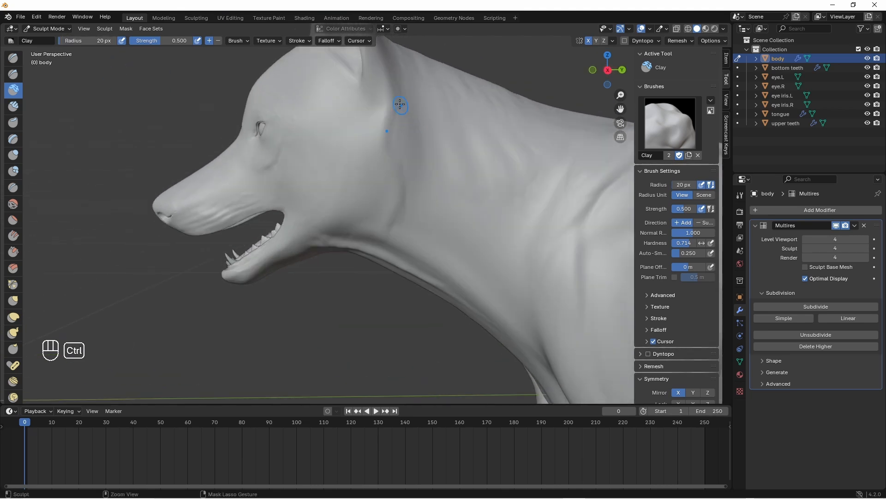
double_click(88, 41)
text(30)
key(Return)
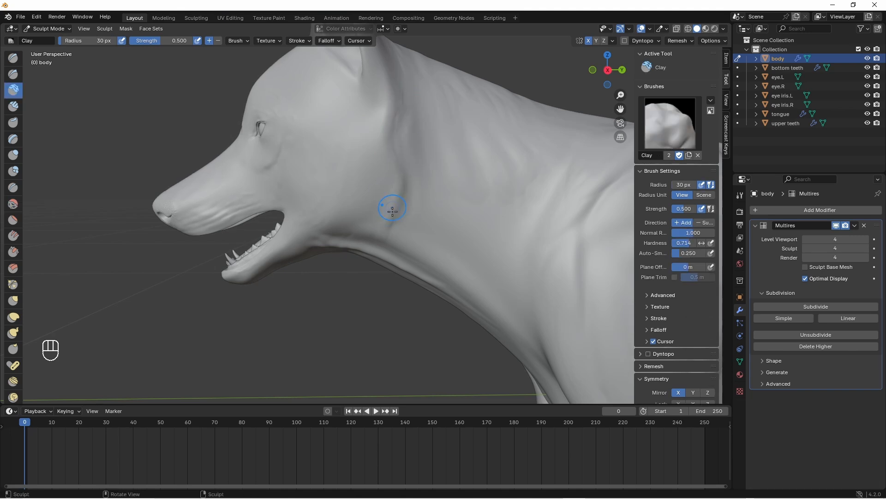
middle_drag(368, 158, 387, 213)
shift+drag(388, 212, 396, 200)
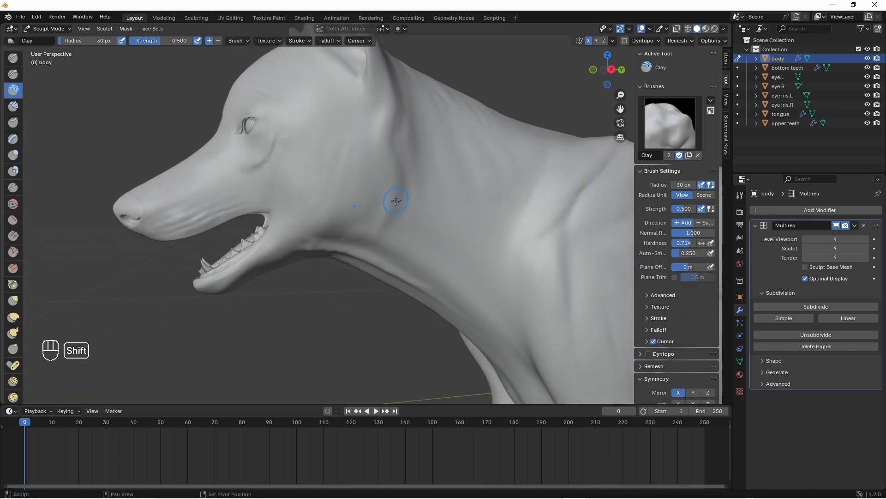
shift+middle_drag(399, 213, 400, 208)
- Add a Draw stroke at 20 px to the fold between the ear base and the cheek
click(13, 58)
middle_drag(380, 100, 389, 113)
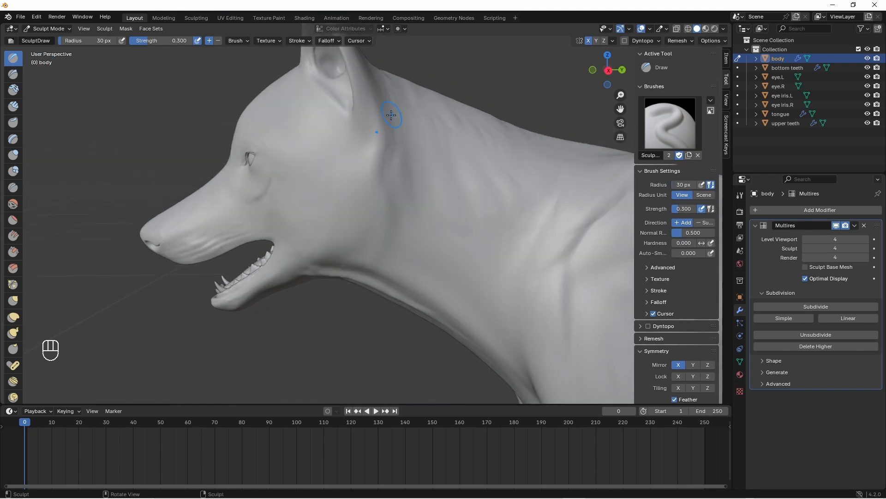
double_click(88, 41)
text(20)
key(Return)
mouse_move(383, 150)
mouse_down()
mouse_move(392, 233)
mouse_move(390, 134)
mouse_up()
middle_drag(397, 122, 358, 148)
- Smooth the fold running from behind the ear down the back of the cheek
shift+drag(386, 93, 388, 135)
middle_drag(351, 173, 386, 151)
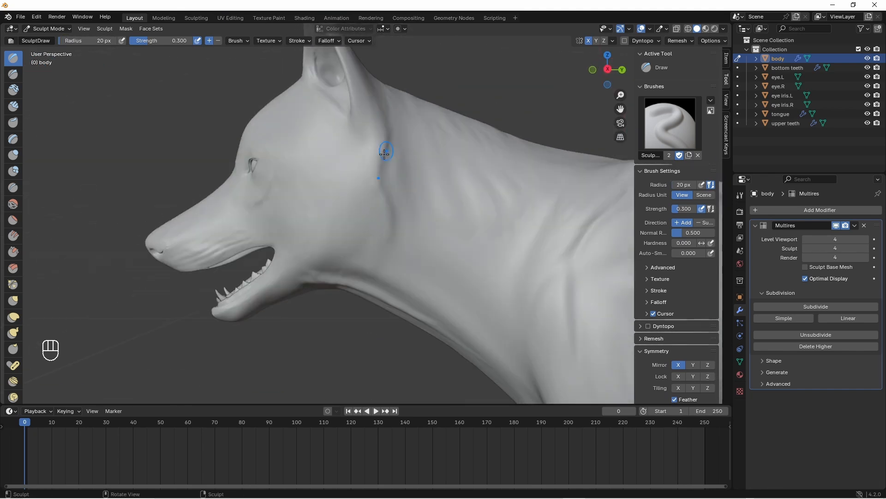
shift+drag(386, 150, 392, 199)
middle_drag(397, 184, 390, 136)
shift+drag(391, 137, 391, 127)
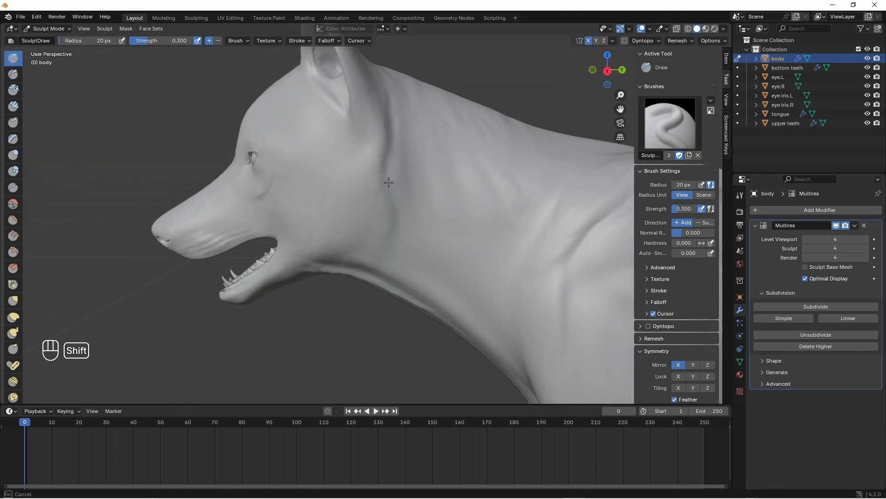
middle_drag(364, 198, 386, 166)
- Build up the temple above the eye and the forehead with the Clay brush at a 70 px radius
shift+middle_drag(365, 88, 362, 179)
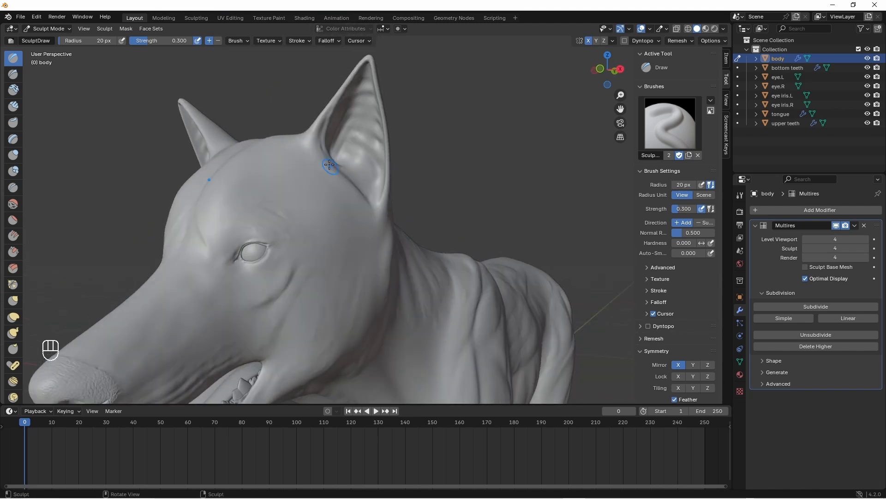
scroll(331, 166, up, 1)
click(14, 89)
middle_drag(300, 208, 293, 238)
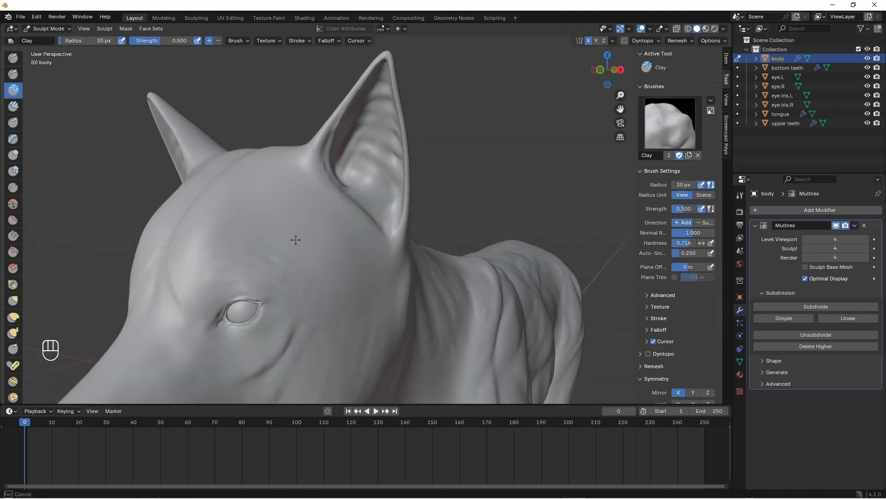
click(87, 41)
text(70)
key(Return)
drag(271, 230, 325, 255)
mouse_move(252, 206)
middle_down()
mouse_move(265, 224)
mouse_move(237, 244)
middle_up()
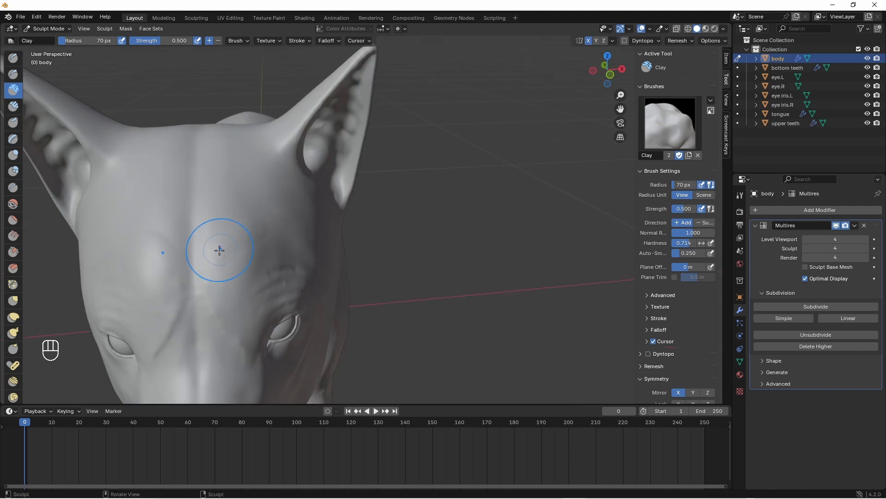
mouse_move(220, 250)
mouse_down()
mouse_move(250, 259)
mouse_move(217, 260)
mouse_move(251, 221)
mouse_up()
- Add volume to the forehead with the Clay brush at 50 px and 0.8 strength, and smooth the strokes
click(88, 41)
text(50)
key(Return)
mouse_move(218, 233)
middle_down()
mouse_move(252, 234)
mouse_move(225, 188)
middle_up()
text(.8)
key(Return)
mouse_move(209, 222)
mouse_down()
mouse_move(252, 195)
mouse_move(254, 206)
mouse_up()
mouse_move(253, 207)
shift+mouse_down()
mouse_move(241, 179)
mouse_move(208, 195)
shift+mouse_up()
mouse_move(208, 195)
middle_down()
mouse_move(244, 212)
mouse_move(237, 158)
middle_up()
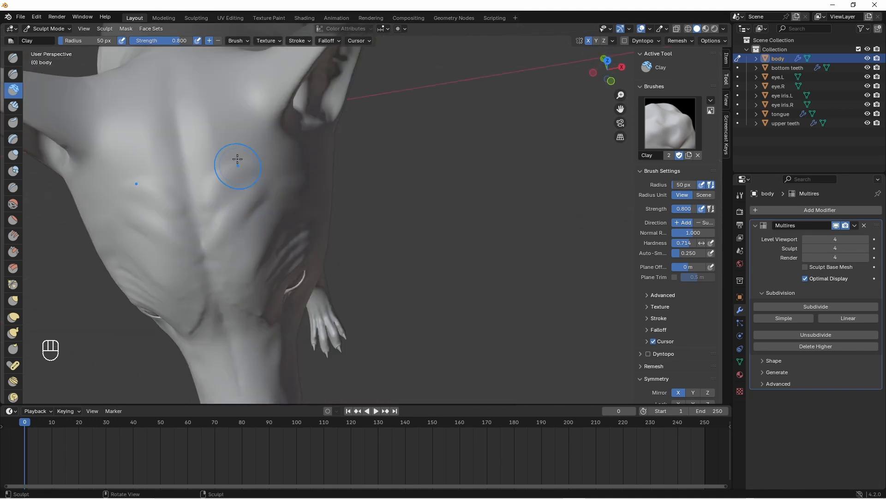
- Sculpt and smooth the area beneath the front of the ear base, and refine it with a 20 px stroke
mouse_move(217, 210)
middle_down()
mouse_move(287, 204)
mouse_move(263, 196)
mouse_move(311, 255)
middle_up()
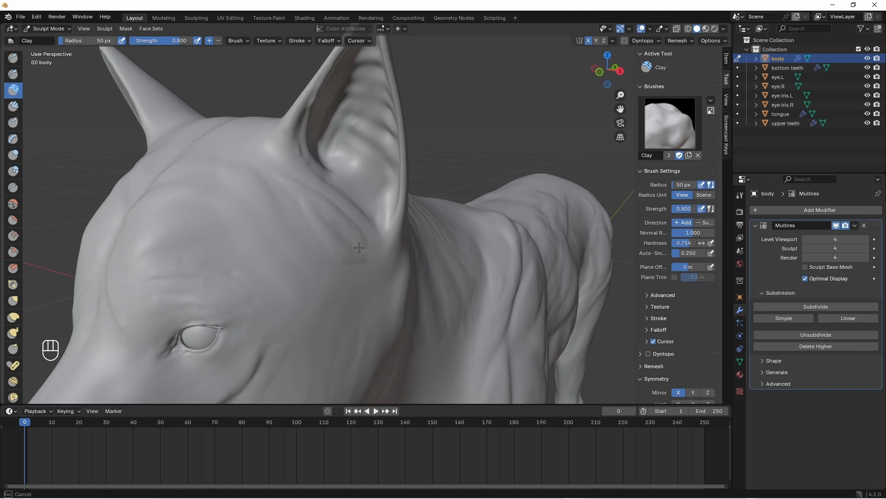
drag(359, 247, 351, 275)
shift+drag(351, 273, 359, 252)
mouse_move(302, 210)
middle_down()
mouse_move(342, 233)
mouse_move(368, 226)
middle_up()
scroll(333, 221, down, 4)
click(89, 40)
text(20)
key(Return)
mouse_move(367, 252)
mouse_down()
mouse_move(357, 250)
mouse_move(370, 227)
mouse_move(365, 235)
mouse_up()
mouse_move(352, 227)
middle_down()
mouse_move(368, 221)
mouse_move(337, 214)
mouse_move(370, 201)
mouse_move(406, 254)
mouse_move(387, 204)
mouse_move(395, 207)
mouse_move(400, 148)
mouse_move(370, 200)
middle_up()
- Reshape the lower outer rim of the ear with the Grab brush at a 50 px radius
text(g100)
key(Return)
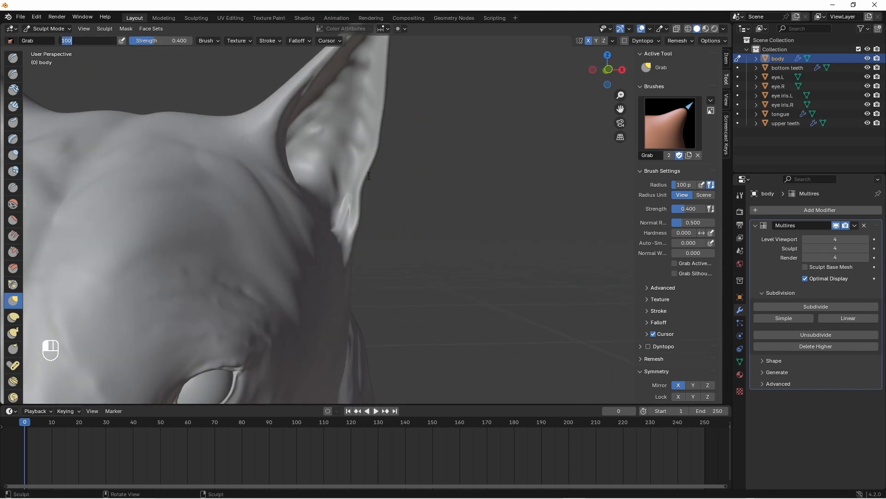
text(50)
key(Return)
drag(350, 189, 361, 226)
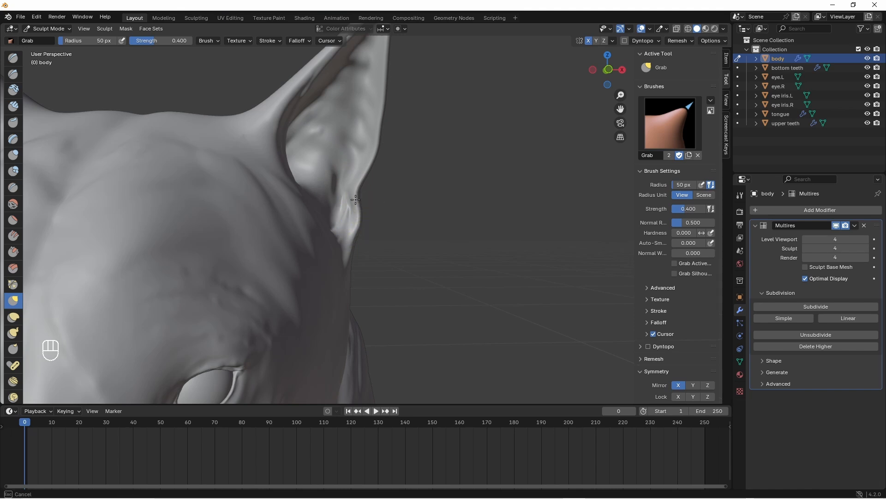
mouse_move(368, 170)
middle_down()
mouse_move(320, 225)
mouse_move(324, 273)
middle_up()
middle_drag(369, 235, 332, 249)
ctrl+middle_drag(342, 268, 356, 221)
drag(356, 220, 360, 215)
- Adjust the ear's tip and outer edge from several angles with the Grab brush to refine its silhouette
ctrl+middle_drag(360, 214, 361, 249)
mouse_move(361, 249)
middle_down()
mouse_move(423, 230)
mouse_move(374, 225)
mouse_move(401, 210)
mouse_move(391, 178)
middle_up()
middle_drag(391, 177, 397, 175)
drag(388, 177, 389, 160)
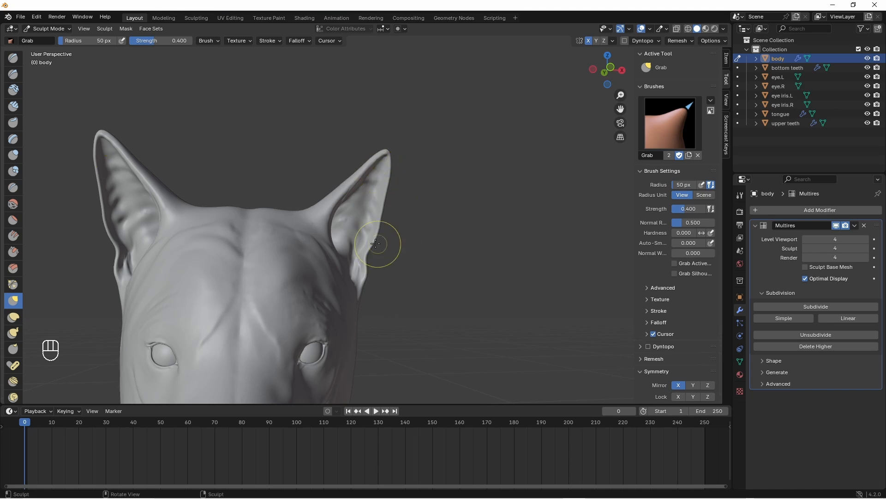
middle_drag(376, 244, 388, 148)
drag(386, 157, 393, 172)
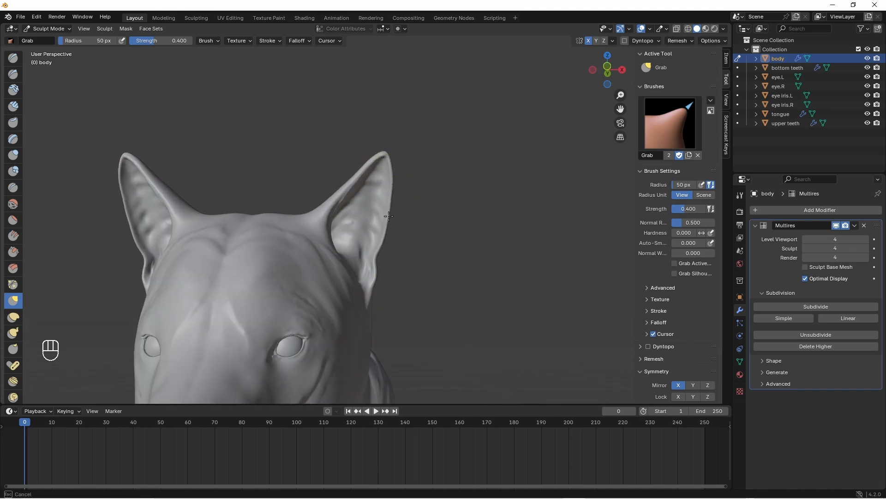
drag(389, 216, 388, 216)
middle_drag(374, 240, 379, 247)
drag(377, 256, 371, 251)
mouse_move(295, 213)
middle_down()
mouse_move(308, 223)
mouse_move(309, 207)
middle_up()
drag(346, 198, 348, 193)
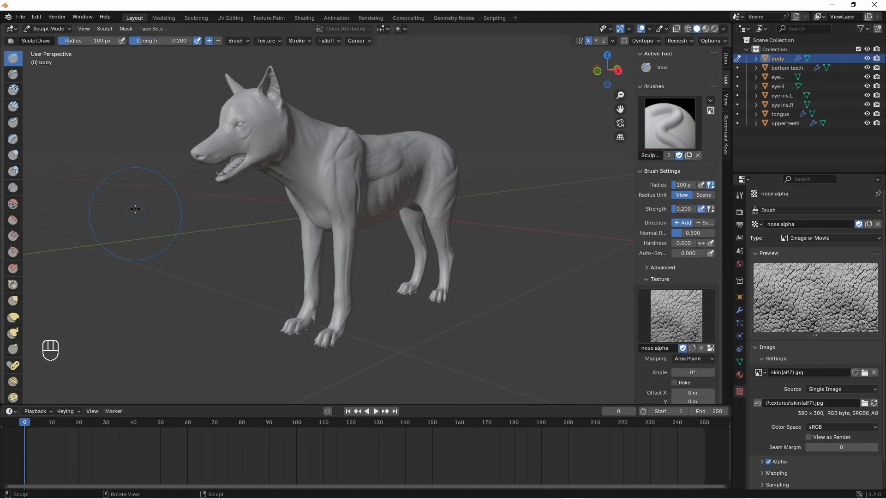
- Return to Object Mode, hide every object except the tongue, and select the tongue
click(60, 29)
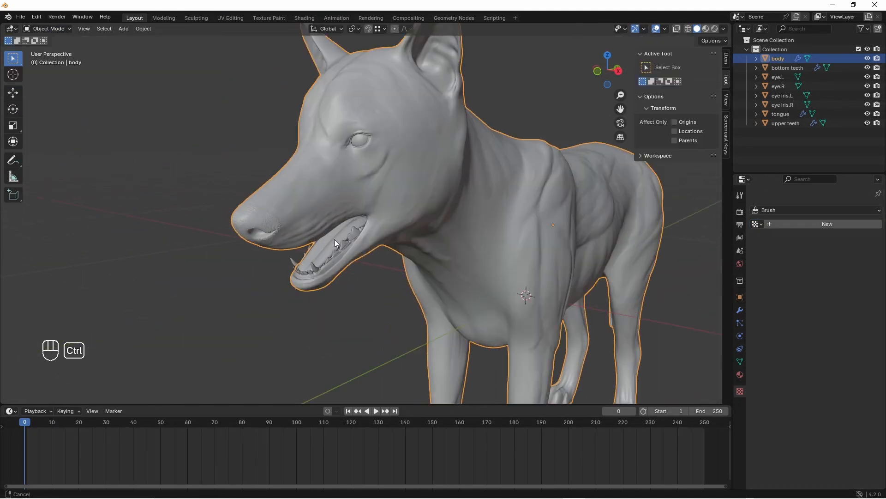
click(340, 227)
key(ctrl+i)
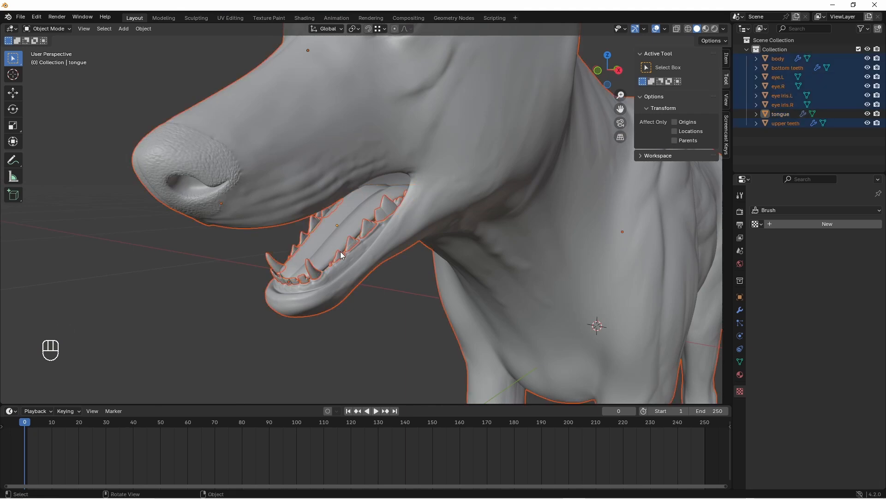
key(h)
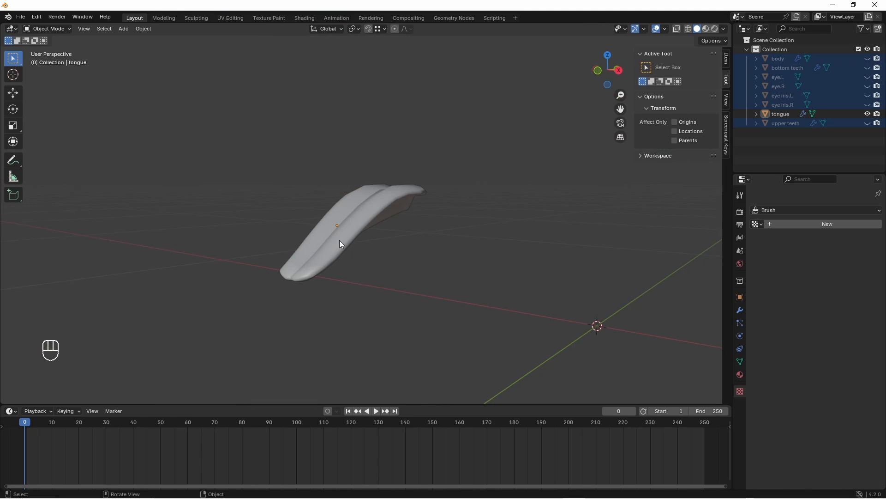
click(340, 239)
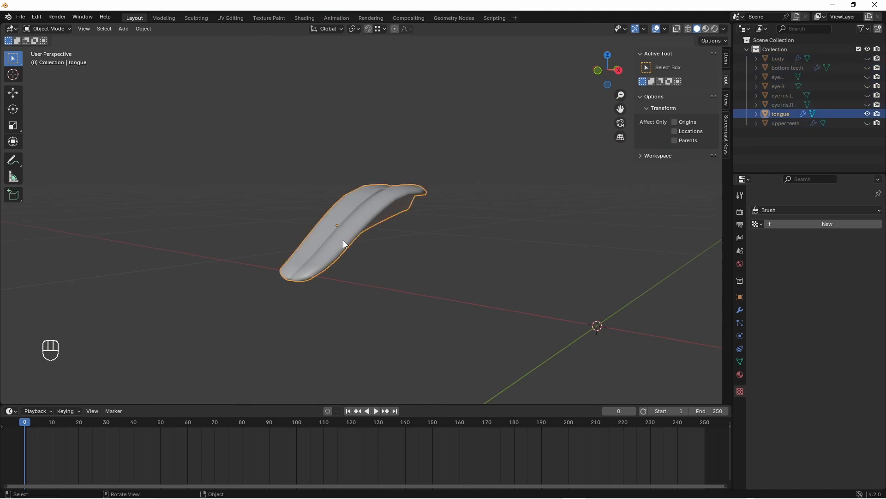
middle_drag(531, 299, 510, 275)
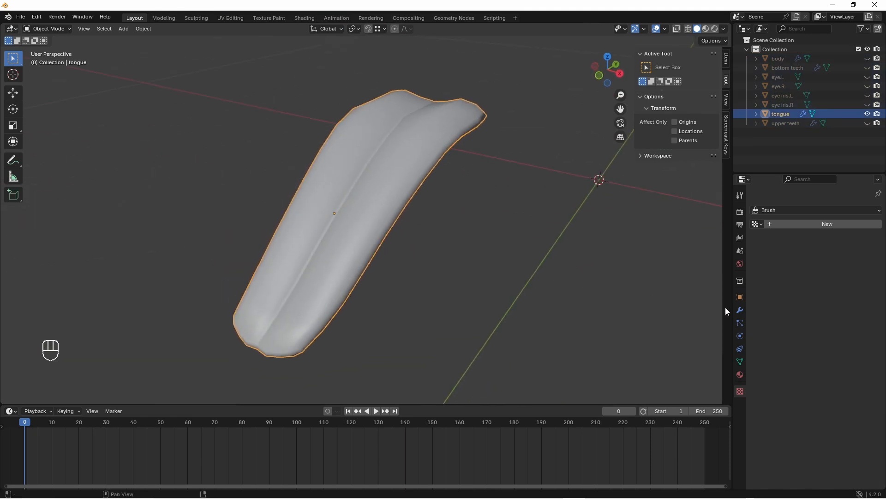
- Replace the tongue's Subdivision modifier with a Multiresolution modifier subdivided to level 4
click(740, 309)
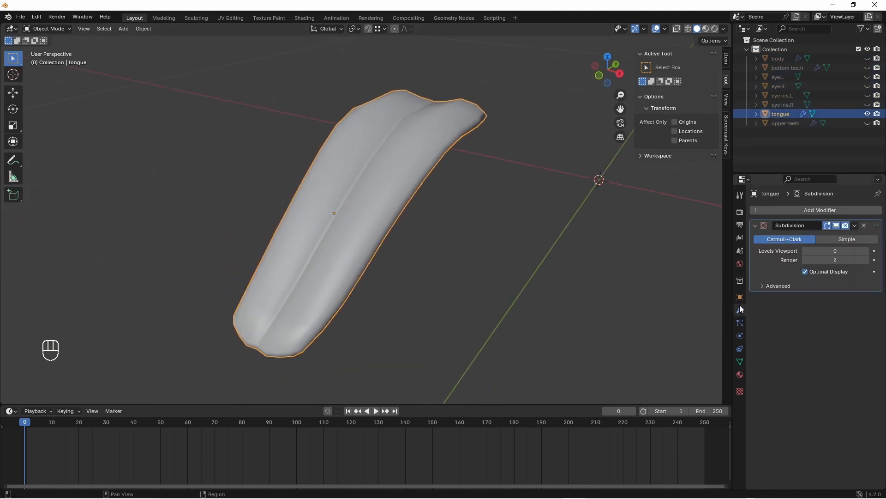
click(865, 226)
click(795, 210)
mouse_move(788, 216)
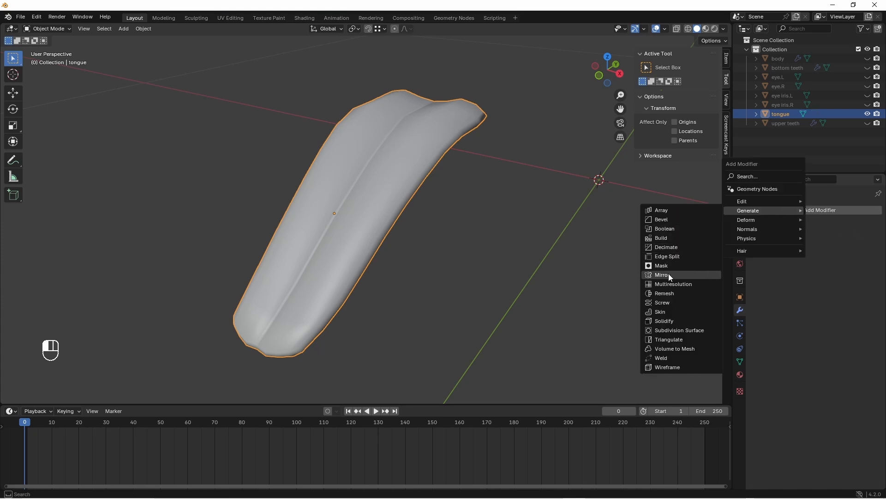
click(673, 285)
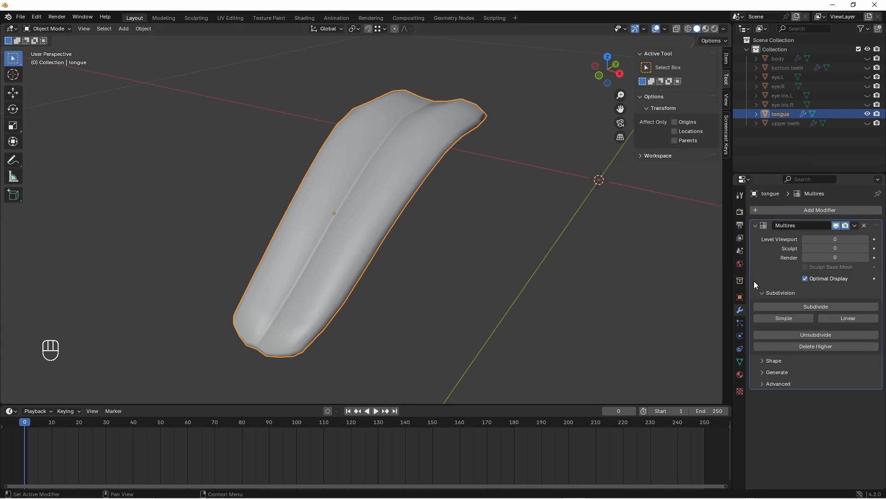
click(815, 306)
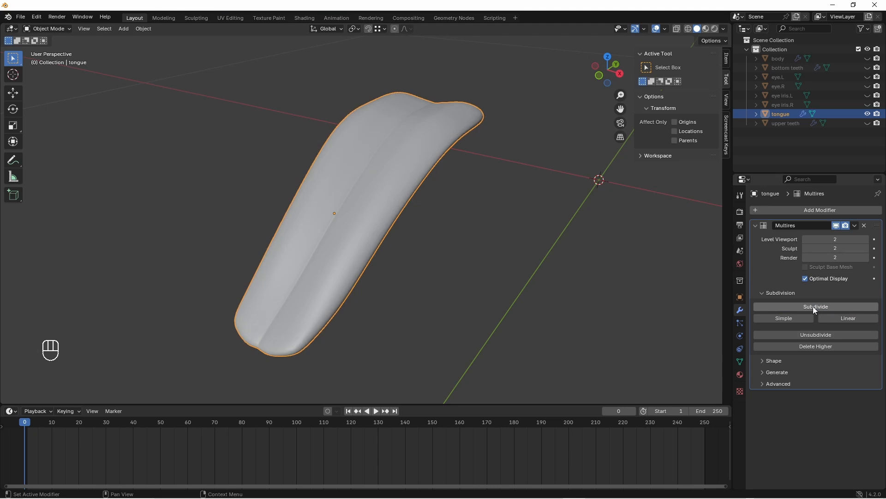
click(814, 306)
- Enter Sculpt Mode on the tongue and remove the nose alpha texture from the Draw brush
middle_drag(376, 230, 192, 154)
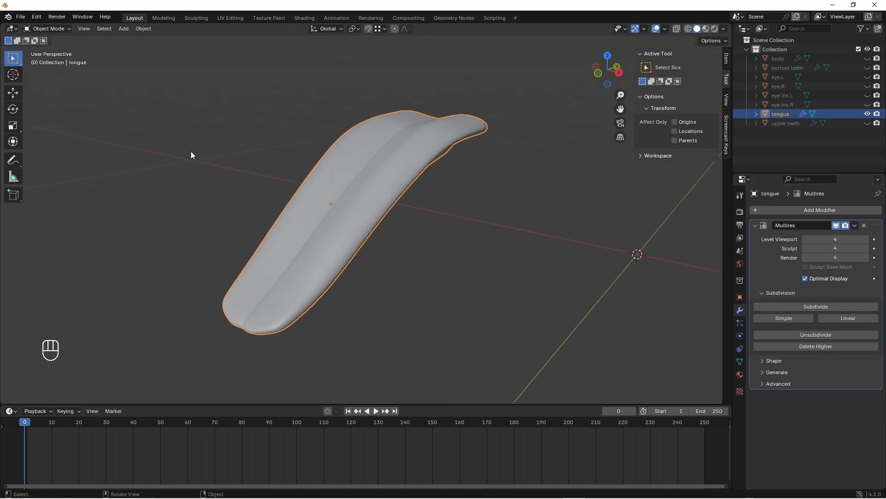
click(62, 30)
click(51, 60)
middle_drag(381, 189, 386, 194)
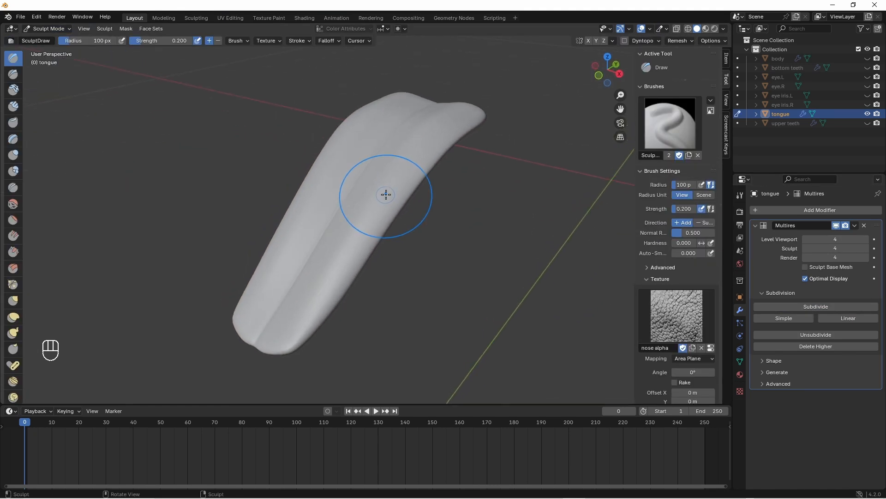
click(741, 393)
click(878, 224)
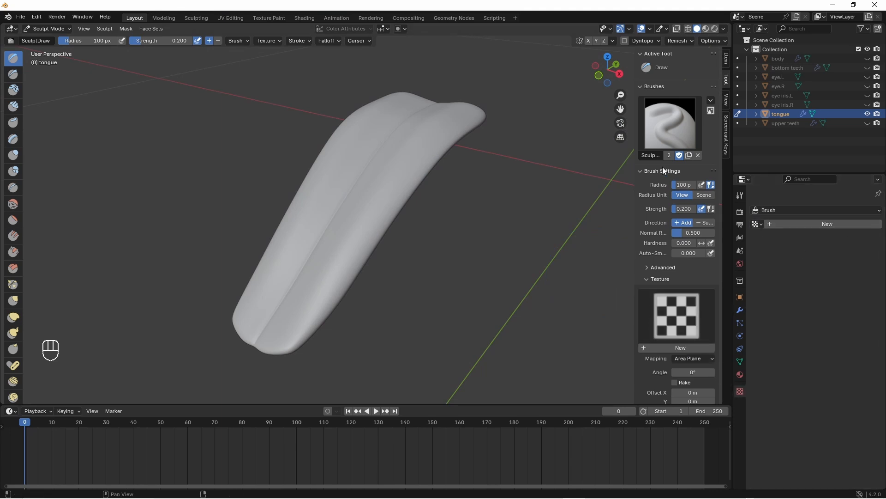
- Set the Draw brush's stroke method to Dots and collapse its texture and stroke settings
click(656, 280)
click(694, 305)
click(678, 309)
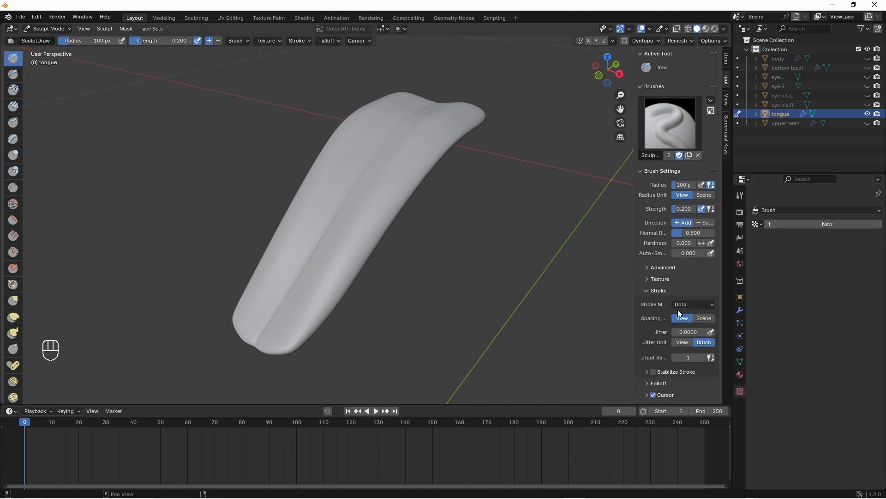
click(647, 293)
click(648, 291)
click(647, 292)
middle_drag(391, 261, 402, 256)
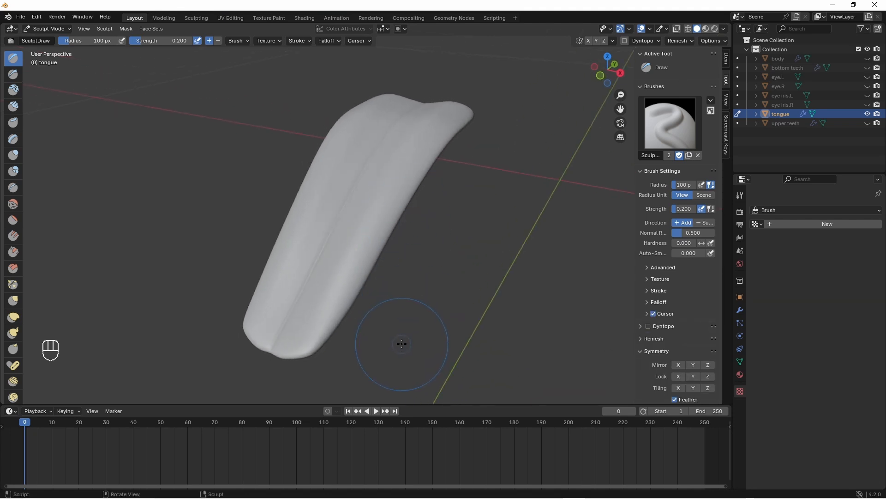
- Carve fine lengthwise grooves beside the tongue's midline with the Draw brush at 10 px and smooth them
middle_drag(302, 314, 344, 306)
ctrl+middle_drag(345, 307, 373, 277)
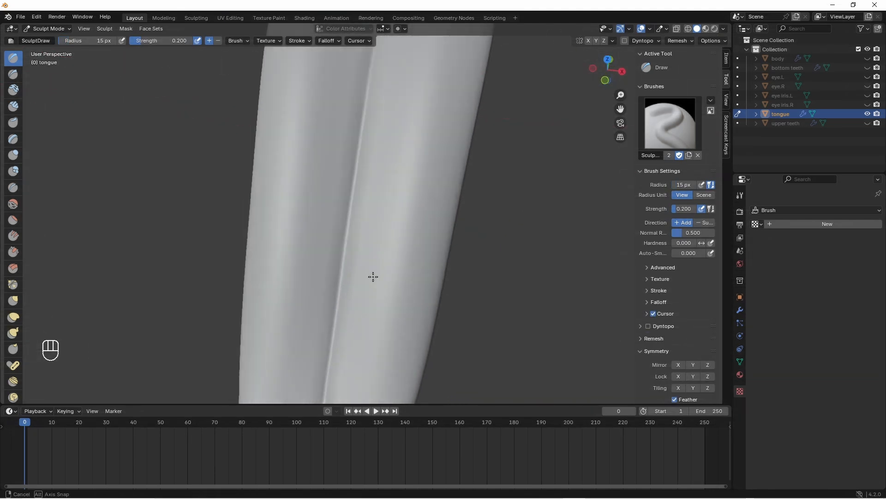
drag(104, 40, 92, 41)
key(f)
click(376, 312)
mouse_move(382, 251)
middle_down()
mouse_move(376, 313)
mouse_move(347, 312)
middle_up()
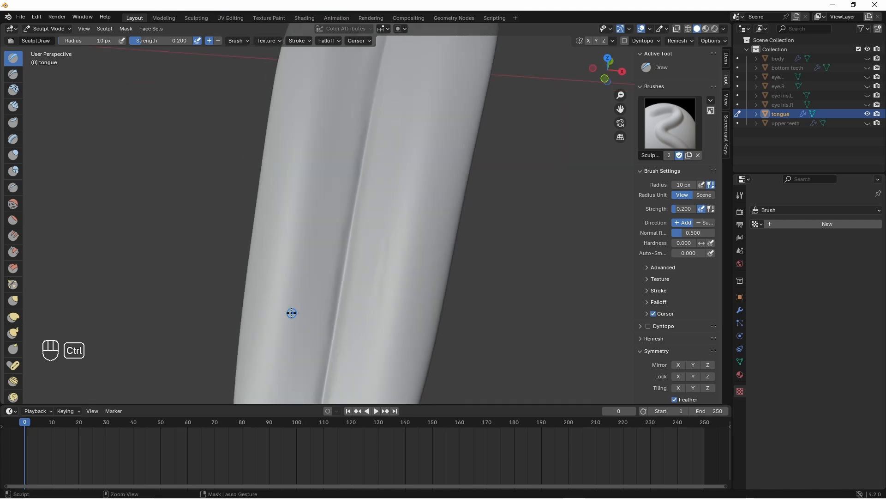
mouse_move(291, 312)
ctrl+mouse_down()
mouse_move(295, 238)
mouse_move(290, 338)
ctrl+mouse_up()
mouse_move(291, 284)
ctrl+mouse_down()
mouse_move(299, 212)
mouse_move(289, 309)
ctrl+mouse_up()
shift+drag(289, 308, 292, 247)
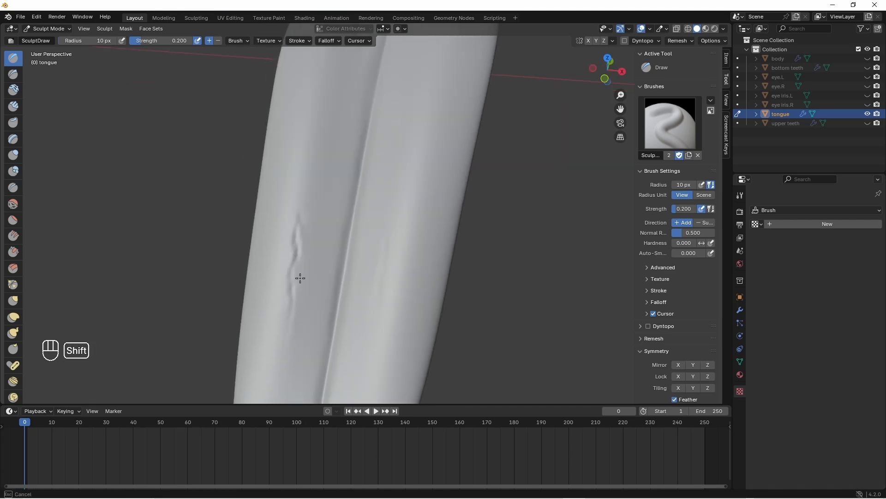
- Carve wavy lengthwise grooves on both sides of the midline at the tongue's mid-length and smooth them
shift+drag(300, 277, 303, 224)
mouse_move(340, 282)
middle_down()
mouse_move(368, 286)
mouse_move(371, 258)
mouse_move(362, 277)
middle_up()
ctrl+drag(362, 277, 388, 203)
middle_drag(390, 200, 406, 207)
ctrl+drag(379, 228, 362, 328)
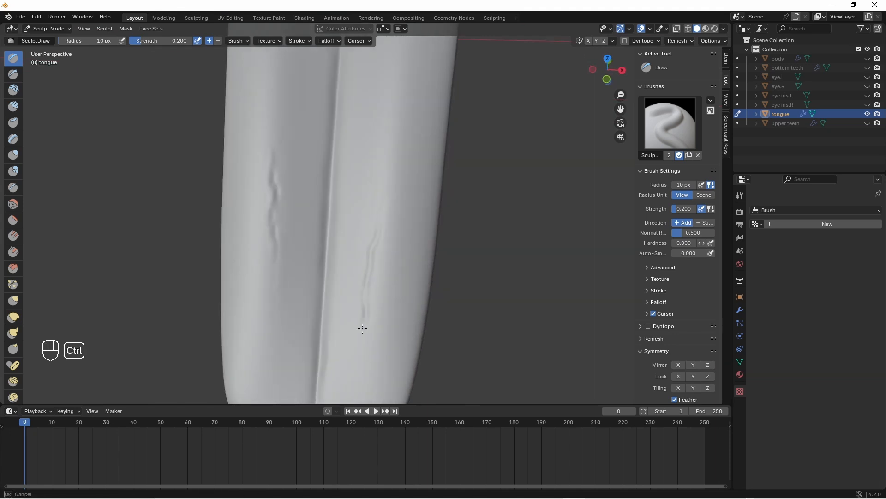
drag(369, 283, 374, 236)
mouse_move(374, 236)
mouse_down()
mouse_move(360, 297)
mouse_move(376, 263)
mouse_move(362, 341)
mouse_up()
middle_drag(363, 341, 359, 343)
shift+drag(359, 339, 366, 285)
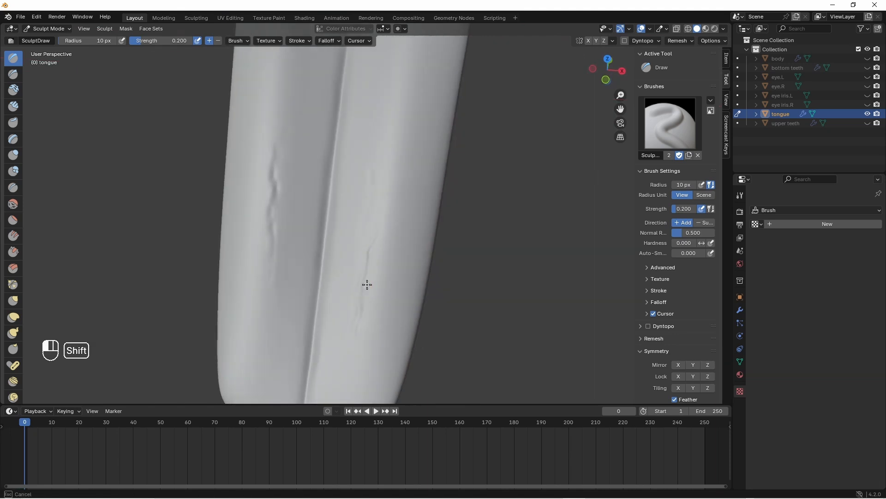
- Carve fine grooves near the tongue's tip and a short crease branching off the midline, and soften them
mouse_move(253, 361)
ctrl+mouse_down()
mouse_move(248, 301)
mouse_move(258, 379)
ctrl+mouse_up()
shift+middle_drag(256, 352, 259, 296)
shift+drag(255, 314, 266, 337)
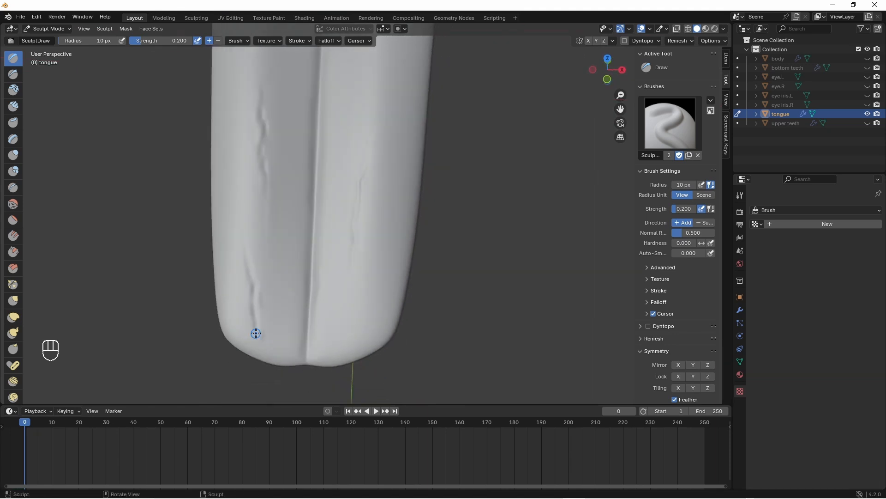
mouse_move(243, 236)
ctrl+mouse_down()
mouse_move(252, 331)
mouse_move(249, 272)
ctrl+mouse_up()
middle_drag(338, 319, 345, 321)
ctrl+drag(315, 251, 328, 295)
middle_drag(329, 296, 333, 276)
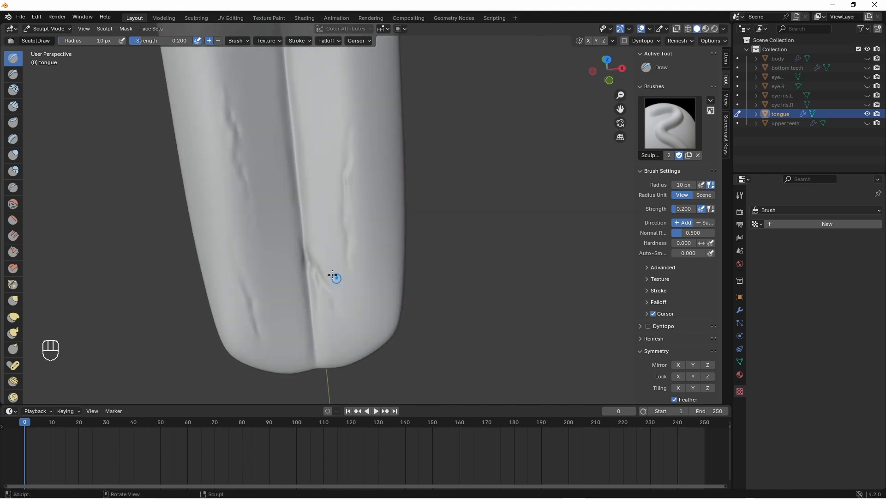
shift+drag(342, 294, 332, 294)
- Carve a short crease into the midline above the tip and smooth its edges
mouse_move(330, 288)
middle_down()
mouse_move(325, 261)
mouse_move(309, 259)
middle_up()
ctrl+drag(282, 159, 278, 213)
middle_drag(279, 213, 264, 208)
ctrl+drag(291, 154, 285, 196)
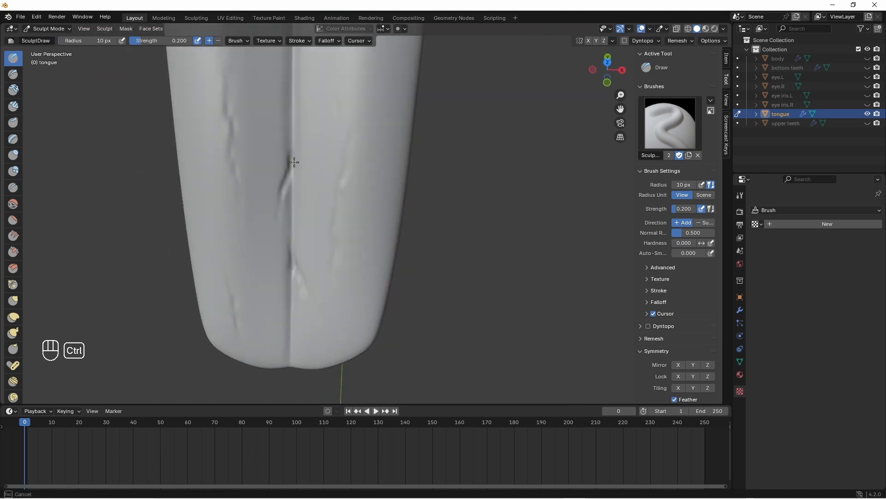
middle_drag(283, 210, 265, 208)
shift+drag(297, 181, 303, 164)
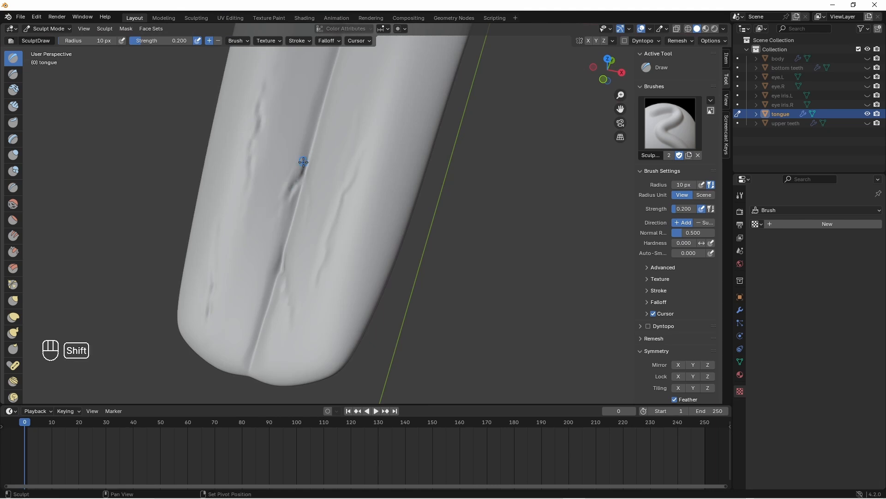
middle_drag(303, 165, 317, 163)
mouse_move(310, 125)
shift+middle_down()
mouse_move(305, 209)
mouse_move(356, 170)
shift+middle_up()
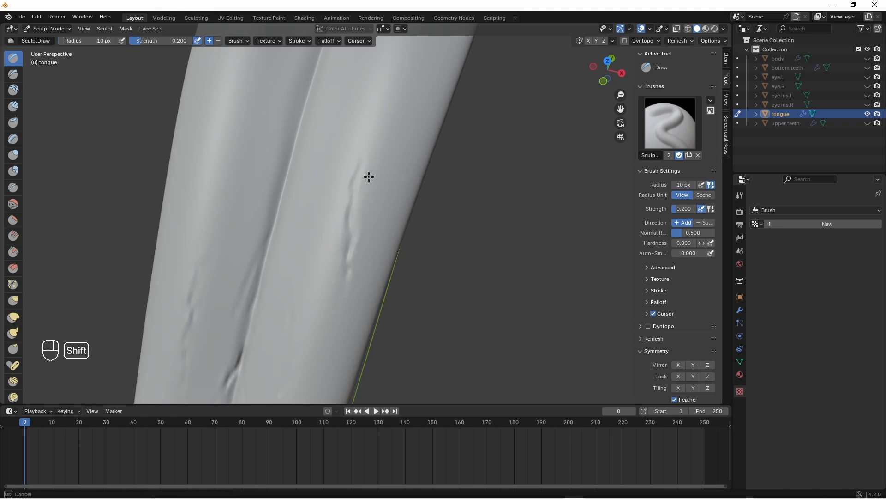
- Carve grooves beside and into the midline along the upper half of the tongue's top surface
middle_drag(369, 176, 254, 206)
ctrl+drag(253, 206, 257, 295)
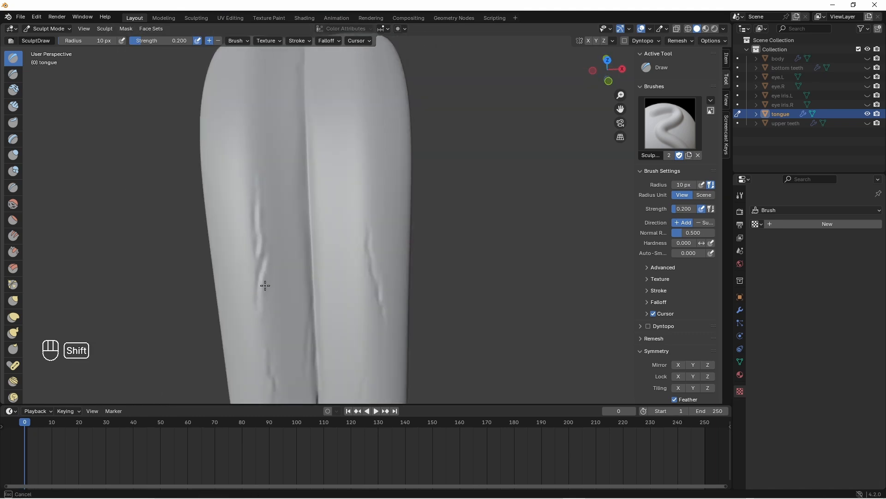
middle_drag(265, 285, 307, 160)
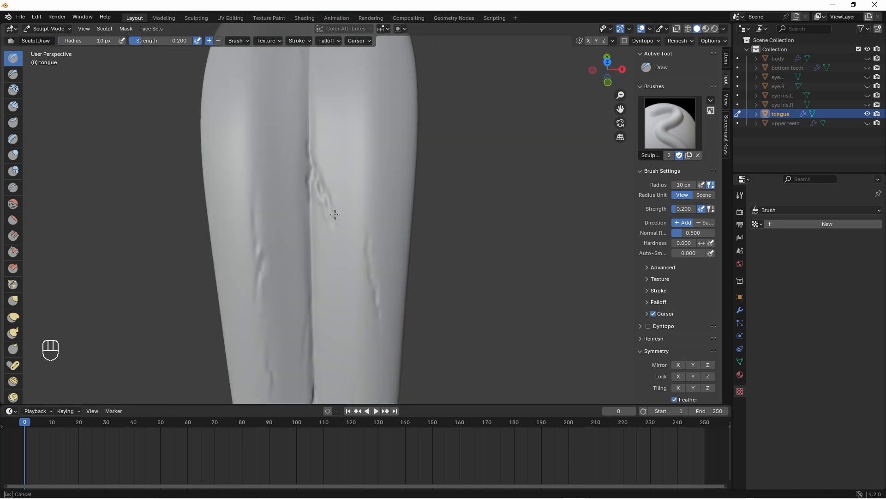
mouse_move(319, 194)
ctrl+mouse_down()
mouse_move(327, 215)
mouse_move(313, 278)
ctrl+mouse_up()
mouse_move(282, 207)
middle_down()
mouse_move(311, 195)
mouse_move(273, 194)
middle_up()
ctrl+drag(300, 226, 292, 285)
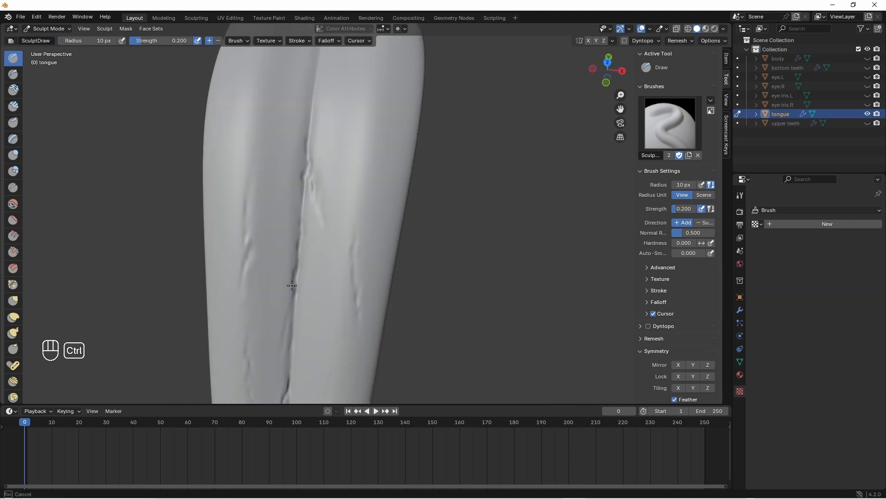
- Add further thin grooves toward the root and outer sides of the tongue's top surface and smooth them
middle_drag(286, 299, 287, 100)
ctrl+drag(301, 119, 297, 85)
middle_drag(297, 85, 248, 153)
ctrl+drag(248, 153, 264, 211)
mouse_move(243, 177)
middle_down()
mouse_move(404, 173)
mouse_move(388, 224)
middle_up()
ctrl+drag(389, 223, 395, 140)
shift+drag(397, 172, 392, 124)
- Sculpt lengthwise wrinkles along the tongue's underside with the Draw brush at 20 px and X mirroring
scroll(457, 256, down, 2)
key(f)
click(457, 256)
mouse_move(392, 123)
middle_down()
mouse_move(456, 255)
mouse_move(309, 125)
mouse_move(356, 146)
middle_up()
drag(97, 43, 94, 42)
drag(391, 122, 371, 228)
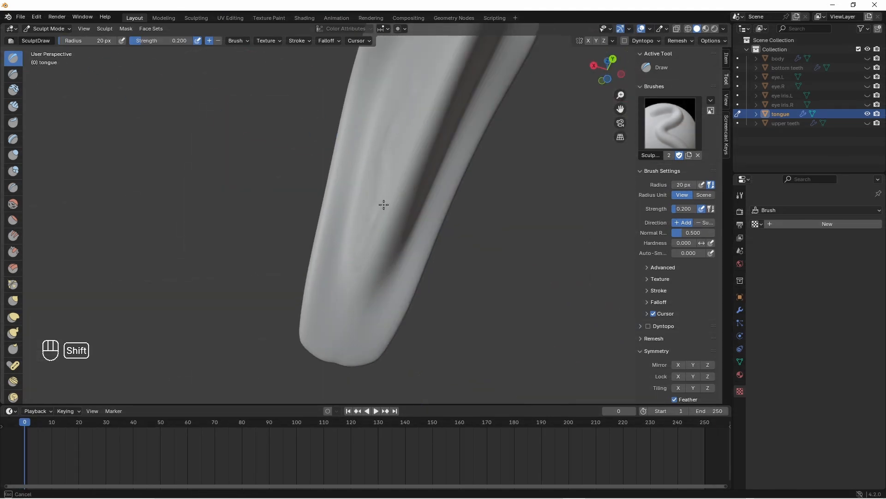
middle_drag(384, 204, 456, 256)
middle_drag(436, 210, 454, 316)
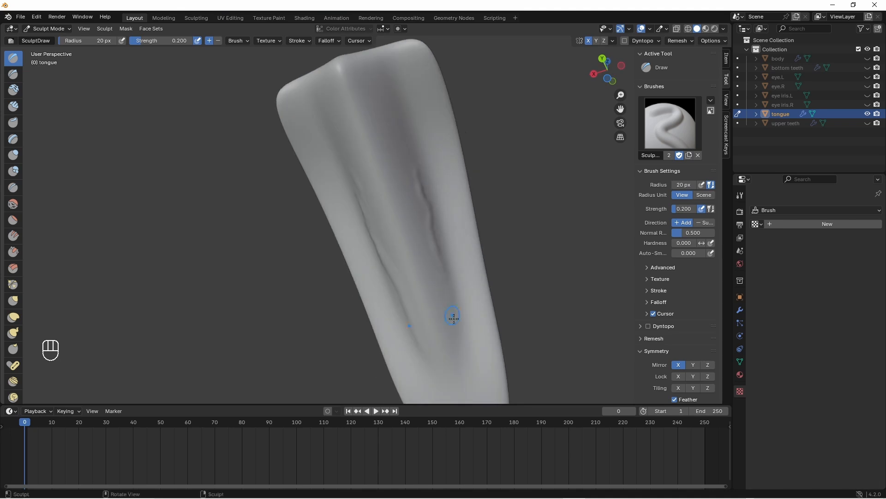
middle_drag(437, 227, 292, 174)
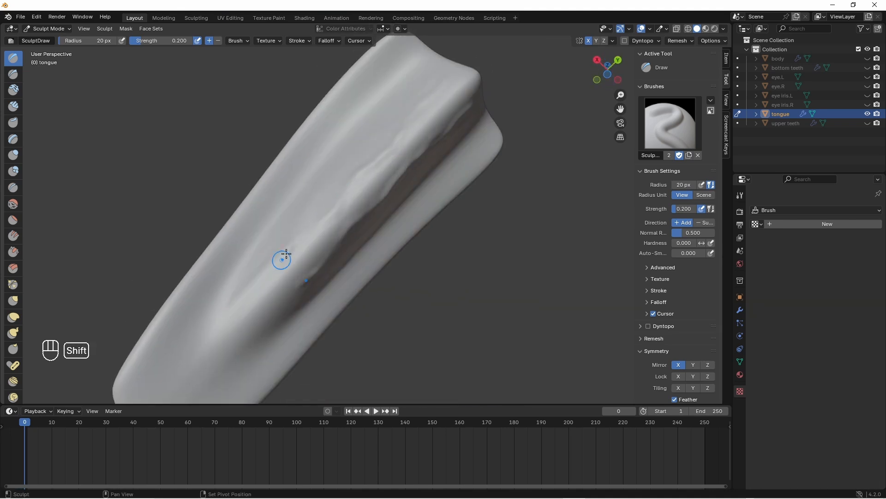
- Sculpt soft folds on the underside of the tongue's tip and along its lateral surface, smoothing between strokes
middle_drag(283, 204, 254, 196)
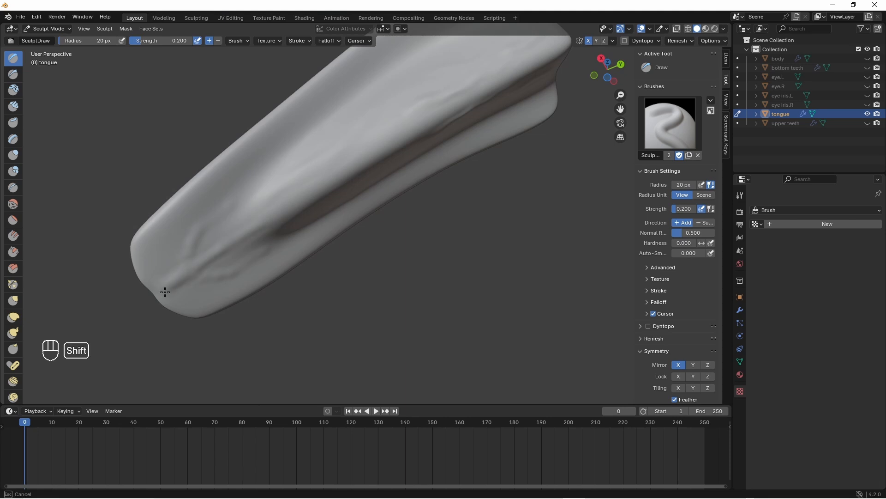
mouse_move(217, 216)
mouse_down()
mouse_move(206, 245)
mouse_move(227, 192)
mouse_up()
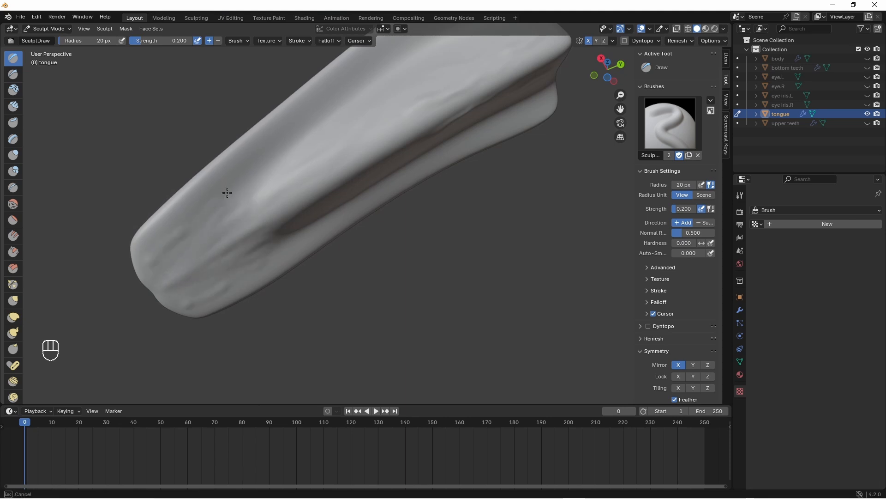
middle_drag(194, 286, 359, 198)
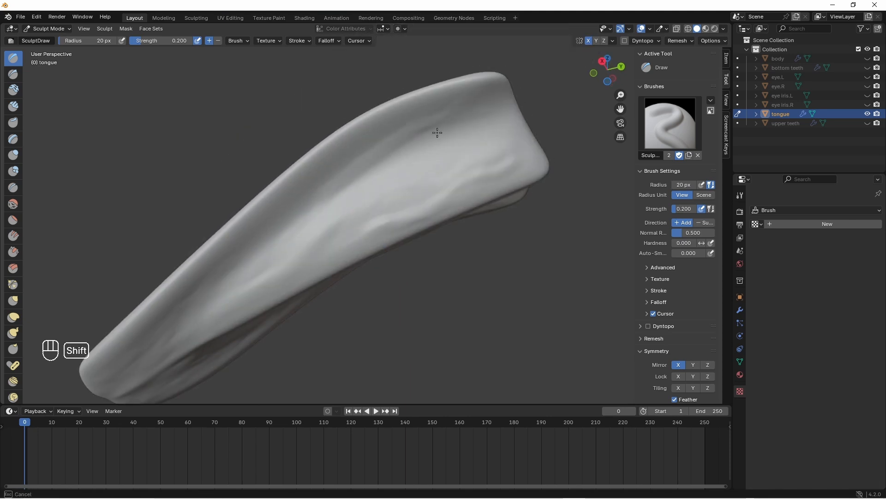
drag(283, 216, 337, 173)
drag(423, 177, 464, 155)
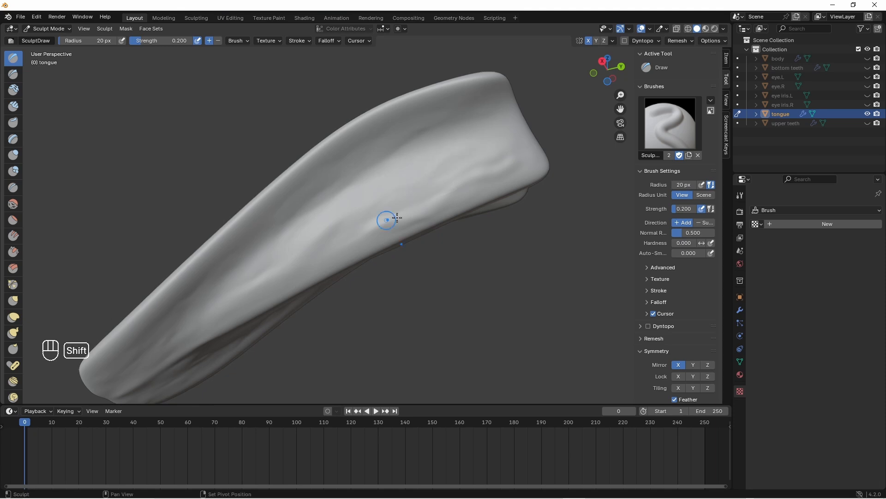
middle_drag(389, 220, 422, 213)
drag(392, 193, 409, 182)
mouse_move(444, 205)
middle_down()
mouse_move(378, 184)
mouse_move(360, 263)
mouse_move(382, 253)
mouse_move(382, 261)
mouse_move(377, 243)
mouse_move(398, 251)
middle_up()
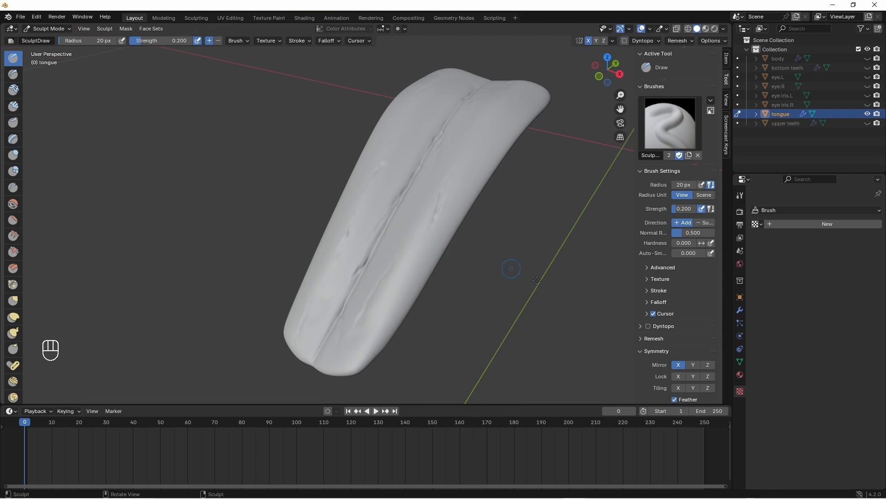
- Create a brush texture from the image skin(sw_alienskin_02).jpg and name it tongue_alpha
click(769, 224)
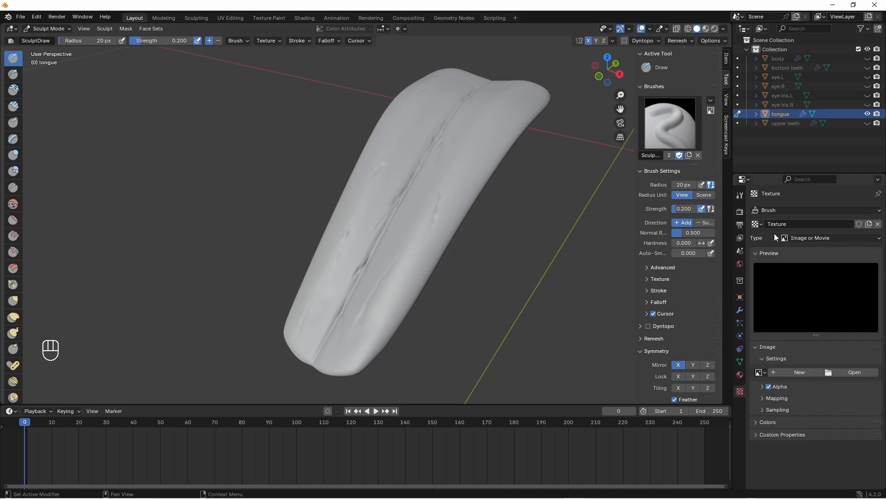
click(849, 373)
double_click(339, 159)
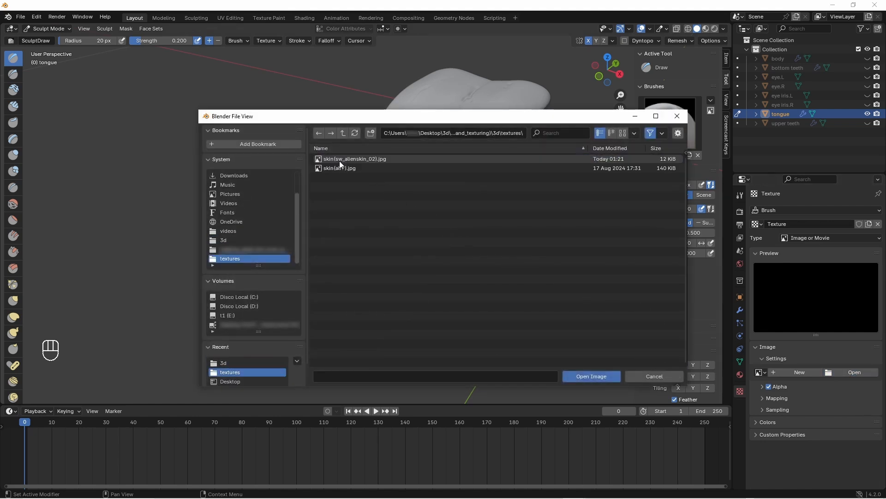
click(345, 158)
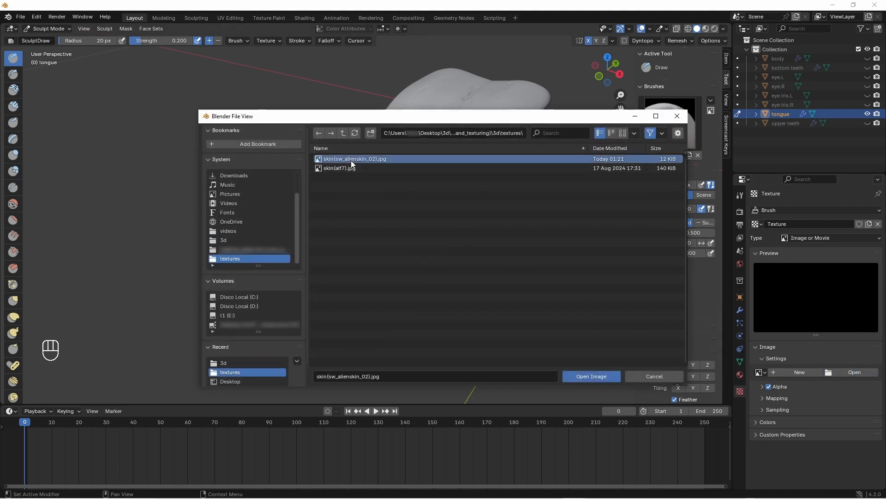
click(591, 375)
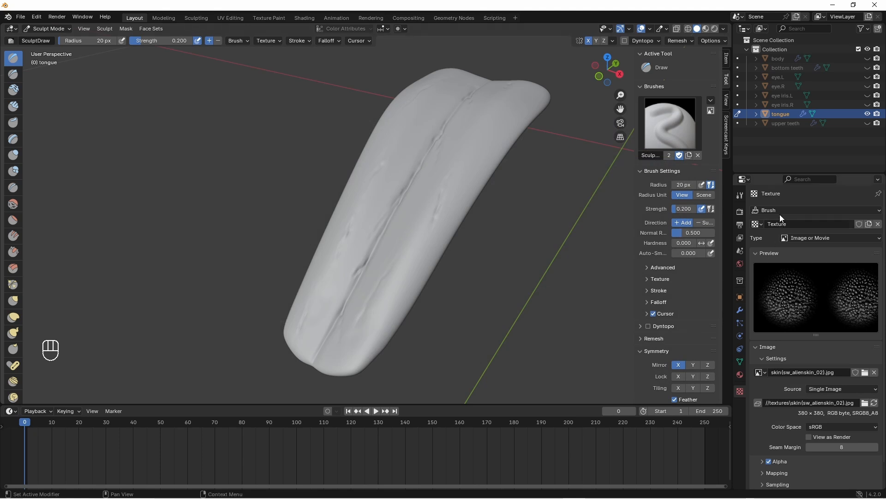
click(796, 228)
text(tongue_alpha)
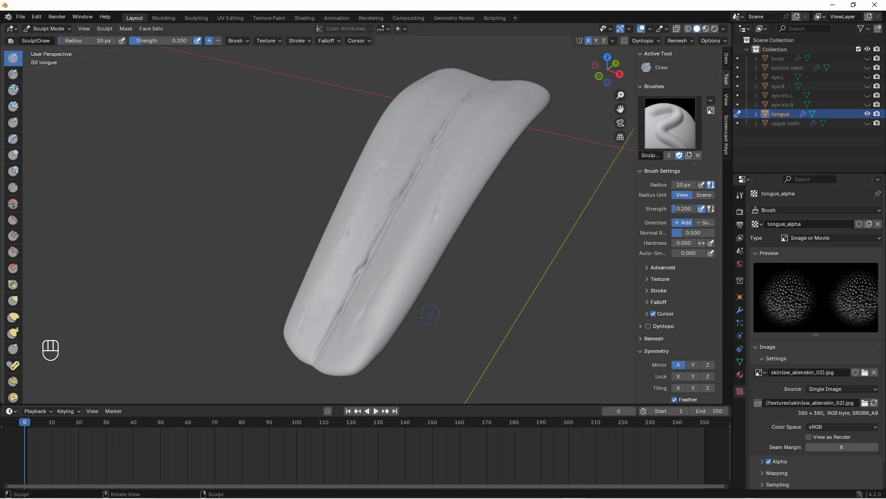
- Set the Draw brush's stroke method to Anchored and its radius to 100 px
middle_drag(359, 338, 423, 291)
scroll(412, 299, up, 4)
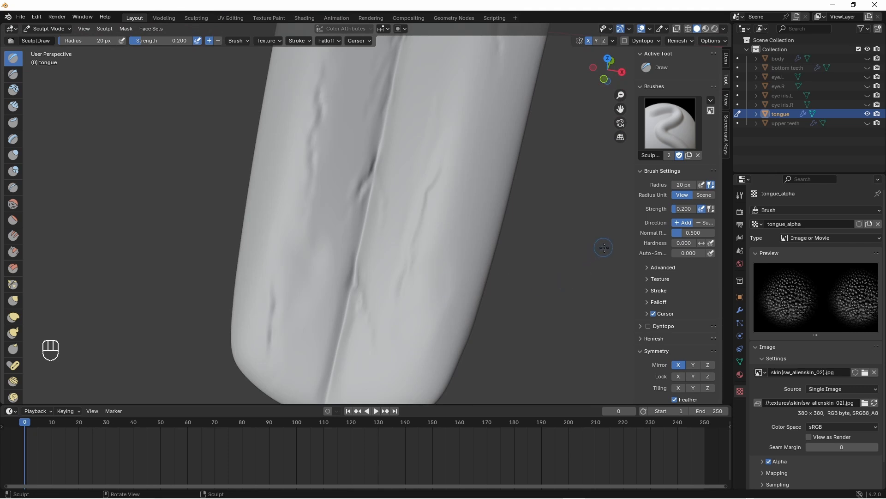
click(652, 292)
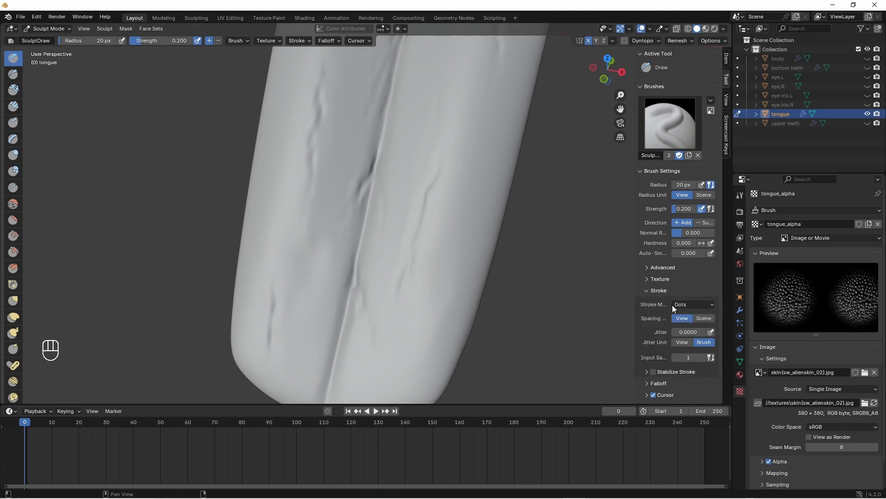
click(674, 305)
click(686, 356)
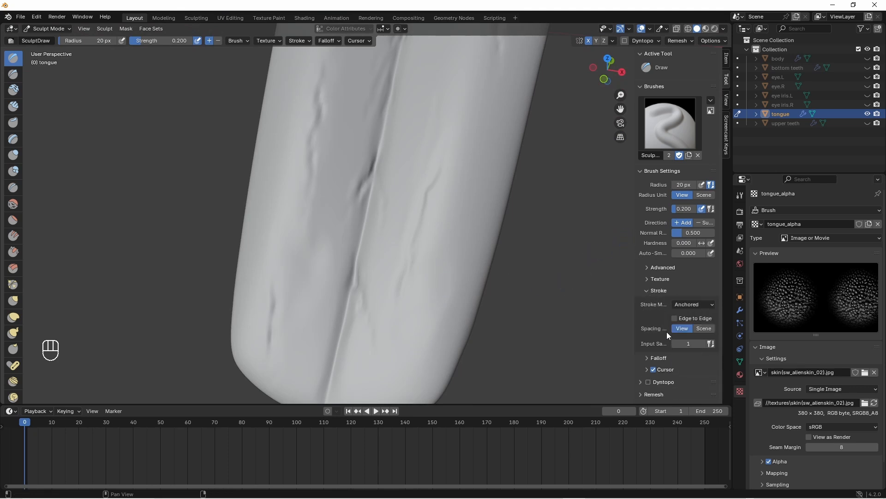
click(649, 291)
click(649, 280)
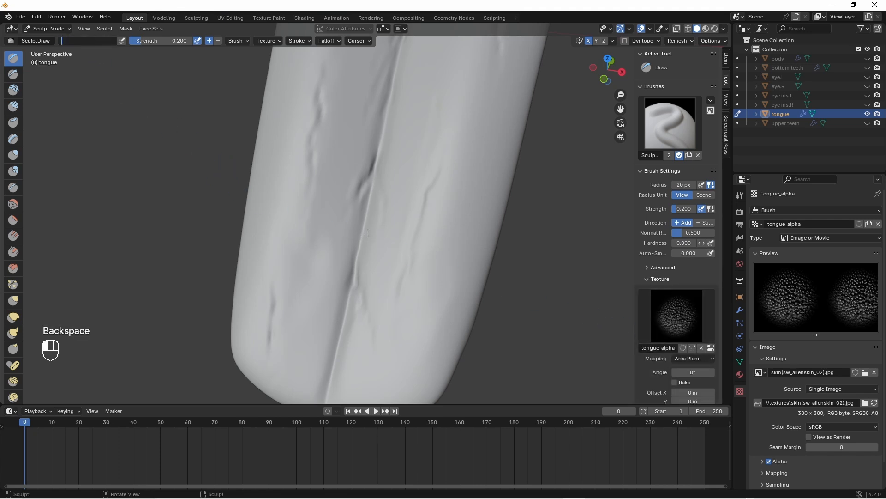
text(100)
key(Return)
- Stamp the tongue_alpha bumps over the tip and middle of the tongue's top surface
middle_drag(423, 315, 378, 283)
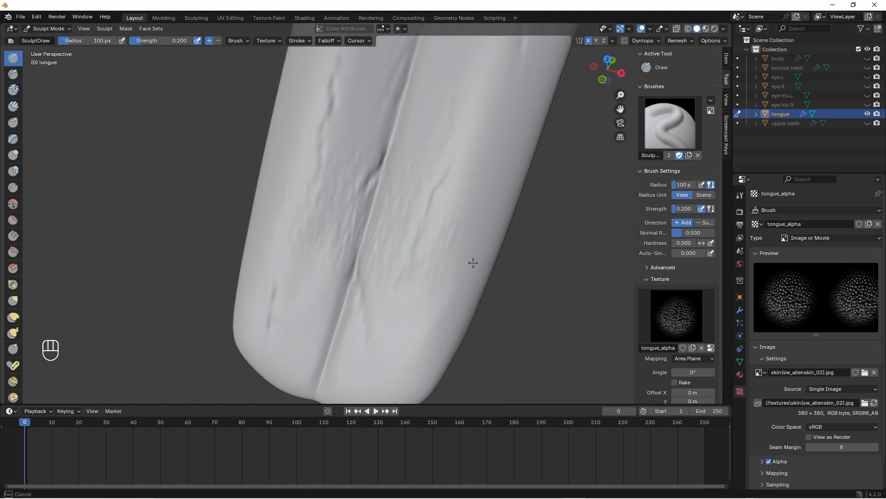
shift+middle_drag(402, 370, 386, 265)
mouse_move(469, 268)
middle_down()
mouse_move(402, 234)
mouse_move(417, 256)
middle_up()
drag(429, 212, 423, 281)
drag(488, 216, 489, 277)
middle_drag(433, 143, 424, 188)
drag(424, 188, 433, 204)
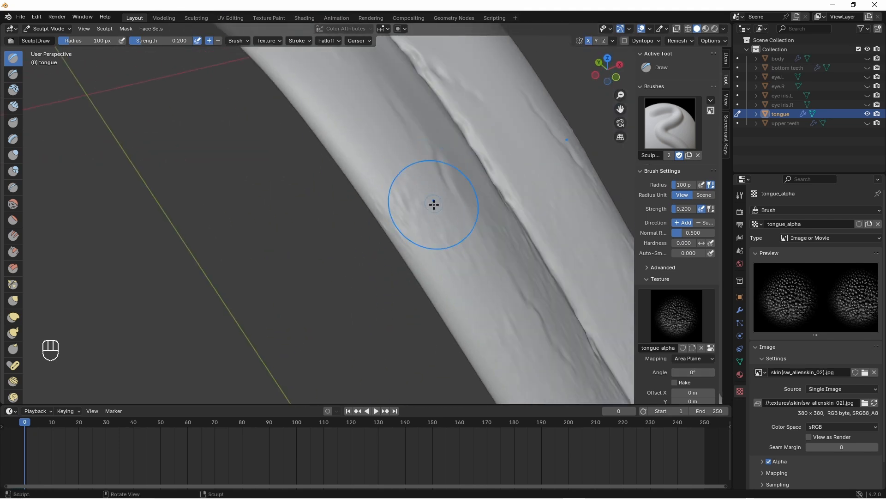
- Stamp the alpha bumps over the upper half of the tongue's top surface toward the root
middle_drag(434, 204, 499, 206)
middle_drag(401, 159, 552, 198)
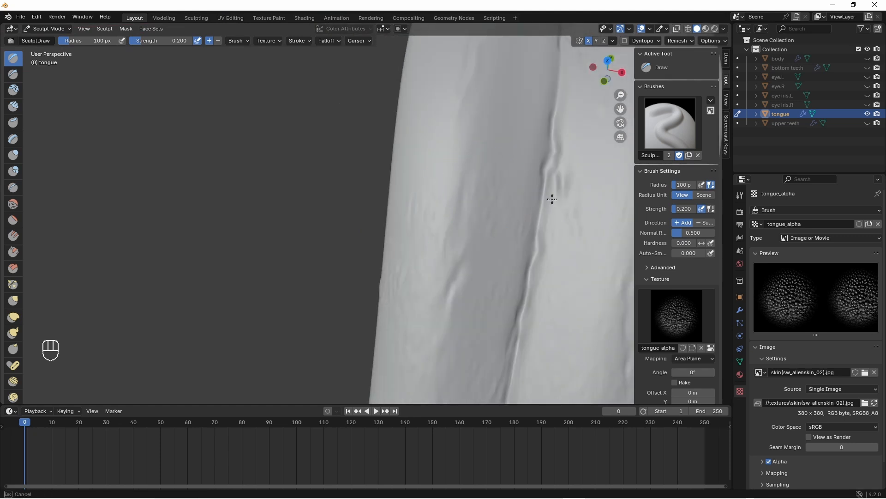
mouse_move(447, 119)
middle_down()
mouse_move(486, 173)
mouse_move(552, 215)
middle_up()
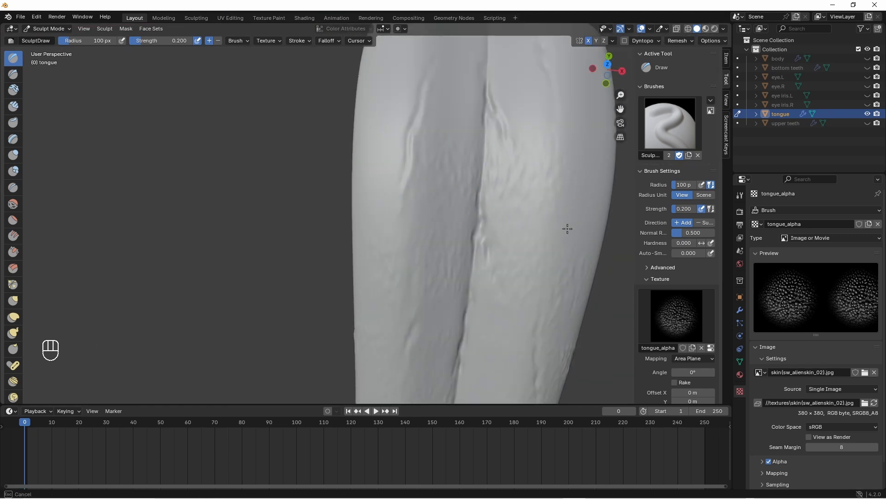
drag(568, 228, 572, 190)
shift+middle_drag(396, 58, 383, 140)
mouse_move(463, 178)
mouse_down()
mouse_move(442, 107)
mouse_move(478, 115)
mouse_up()
- Undo the last stamp and texture the tongue's underside with the alpha at a strength of 0.1
mouse_move(419, 211)
middle_down()
mouse_move(439, 257)
mouse_move(452, 222)
mouse_move(518, 239)
mouse_move(297, 263)
middle_up()
key(ctrl+z)
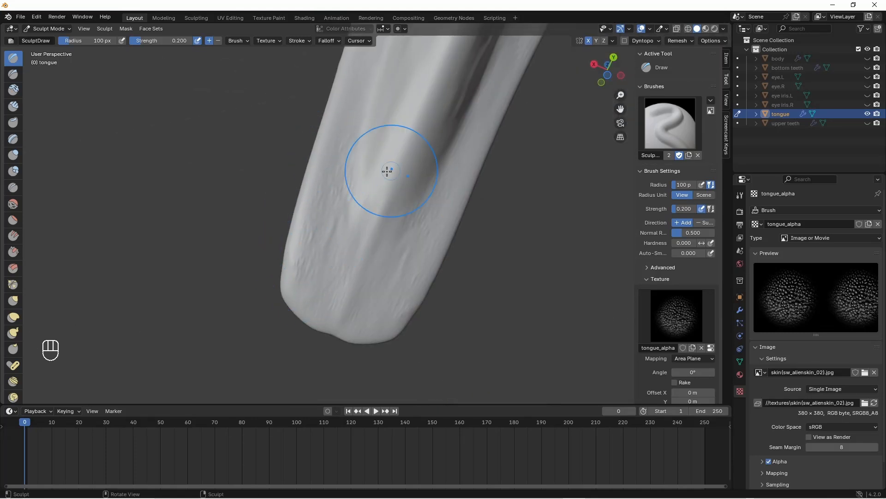
mouse_move(390, 214)
middle_down()
mouse_move(297, 257)
mouse_move(297, 191)
mouse_move(272, 267)
mouse_move(286, 287)
mouse_move(414, 181)
mouse_move(451, 297)
mouse_move(527, 306)
mouse_move(490, 285)
mouse_move(489, 223)
mouse_move(365, 229)
middle_up()
double_click(158, 41)
text(.1)
key(Return)
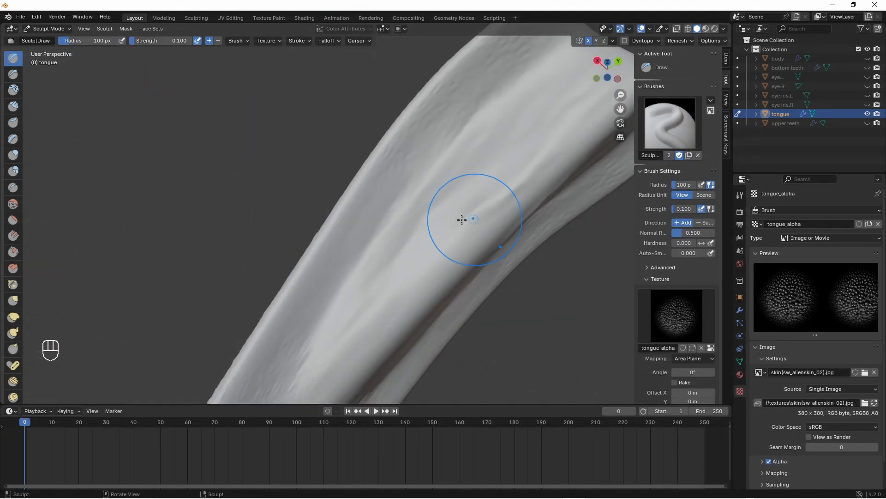
mouse_move(352, 291)
mouse_down()
mouse_move(324, 299)
mouse_move(411, 247)
mouse_up()
drag(435, 192, 299, 319)
- Set the Draw brush's strength to 0.15
double_click(163, 42)
text(.15)
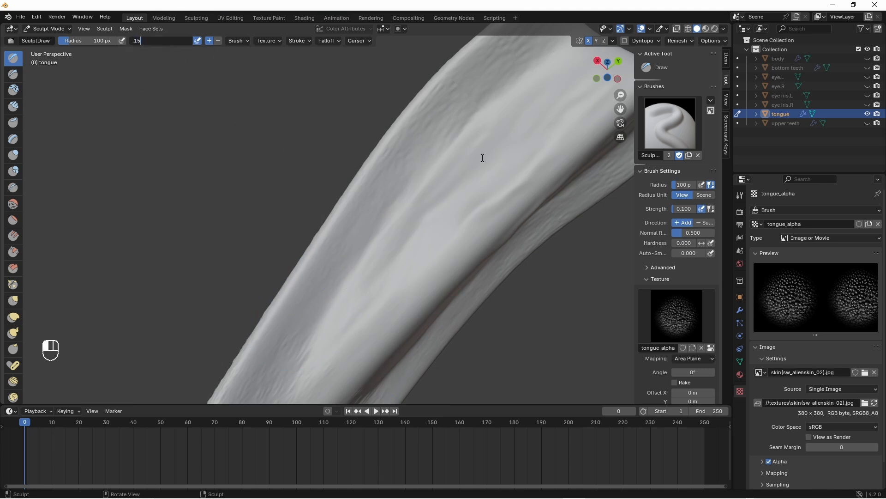
key(Return)
scroll(415, 207, down, 2)
mouse_move(513, 141)
middle_down()
mouse_move(455, 192)
mouse_move(489, 84)
mouse_move(359, 123)
middle_up()
scroll(407, 199, down, 6)
middle_drag(457, 269, 389, 232)
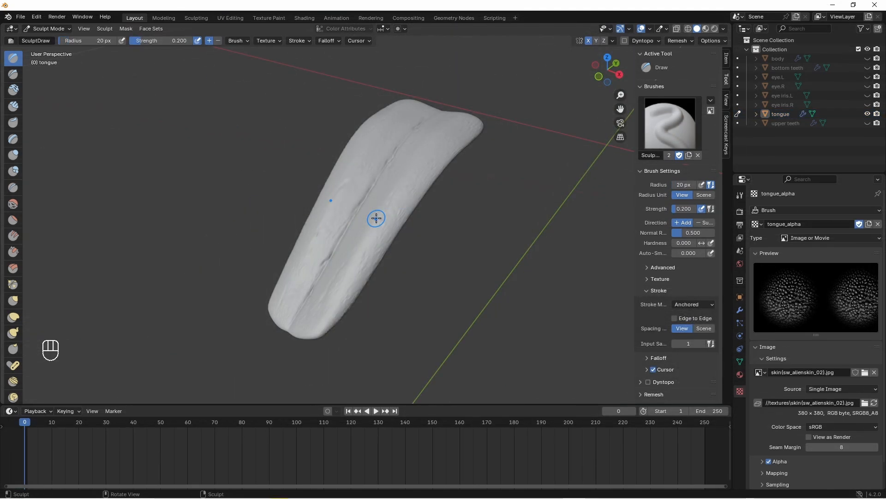
- Subdivide the tongue's Multires modifier to level 6 and raise its viewport level to 6
middle_drag(377, 219, 392, 234)
scroll(367, 236, up, 2)
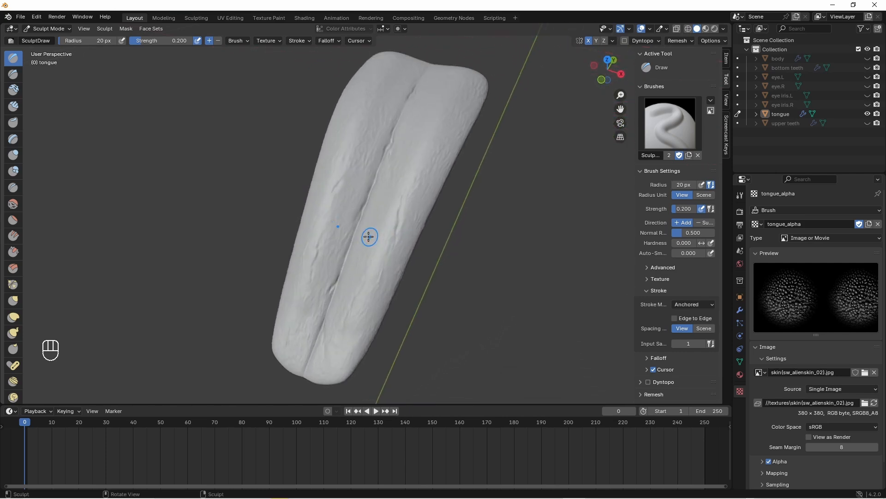
scroll(367, 236, up, 1)
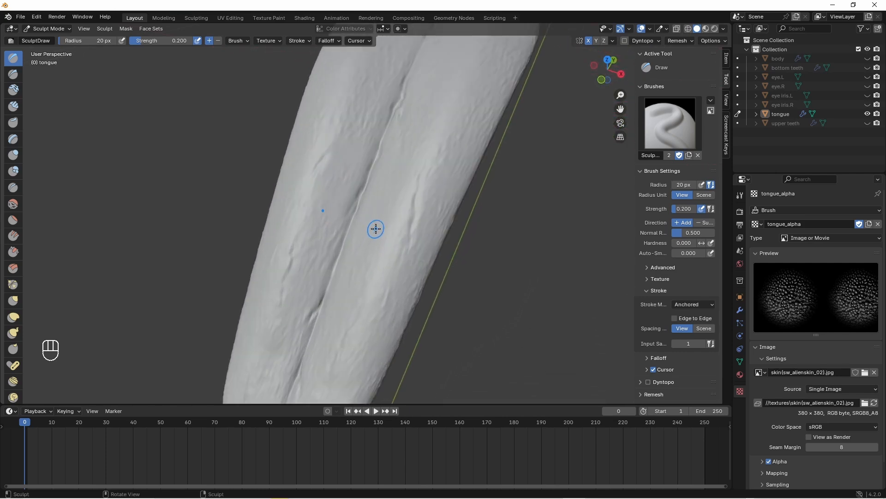
scroll(376, 229, down, 3)
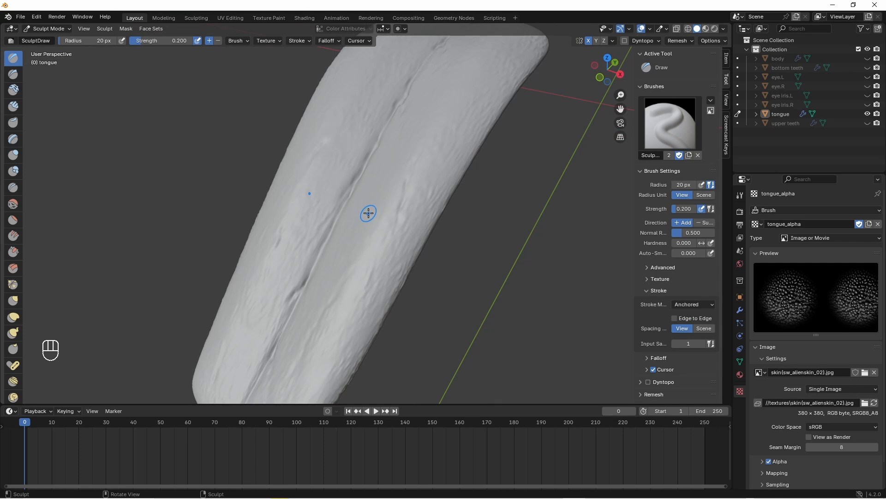
mouse_move(368, 213)
middle_down()
mouse_move(419, 238)
mouse_move(423, 251)
mouse_move(429, 243)
middle_up()
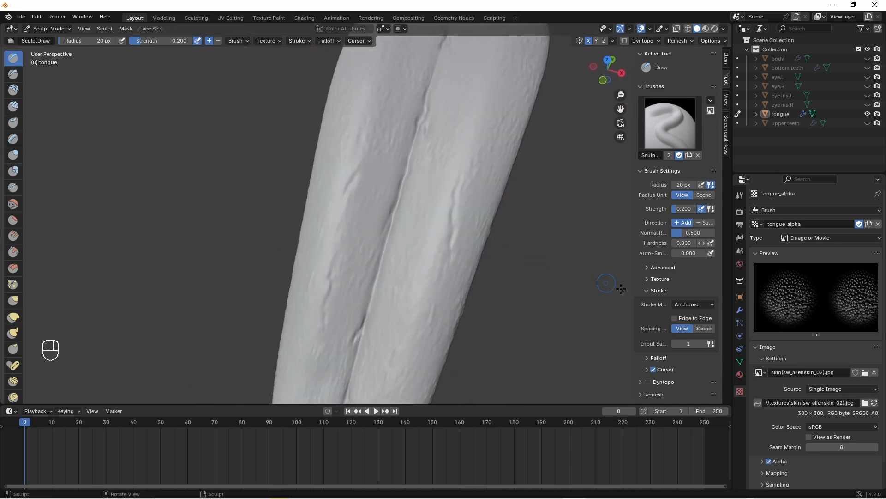
click(740, 311)
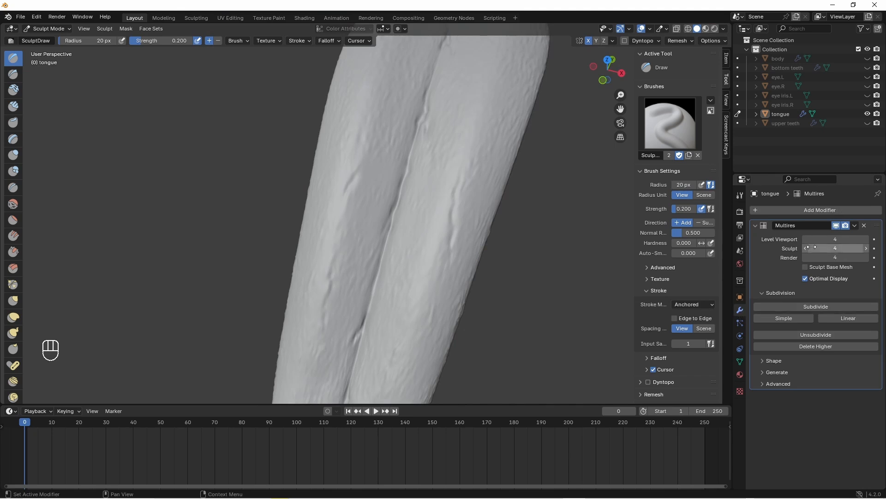
click(810, 306)
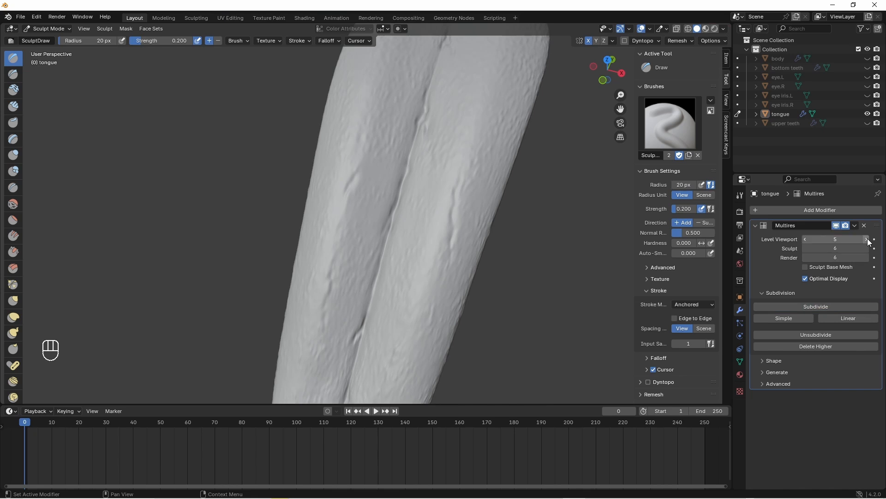
middle_drag(414, 228, 427, 239)
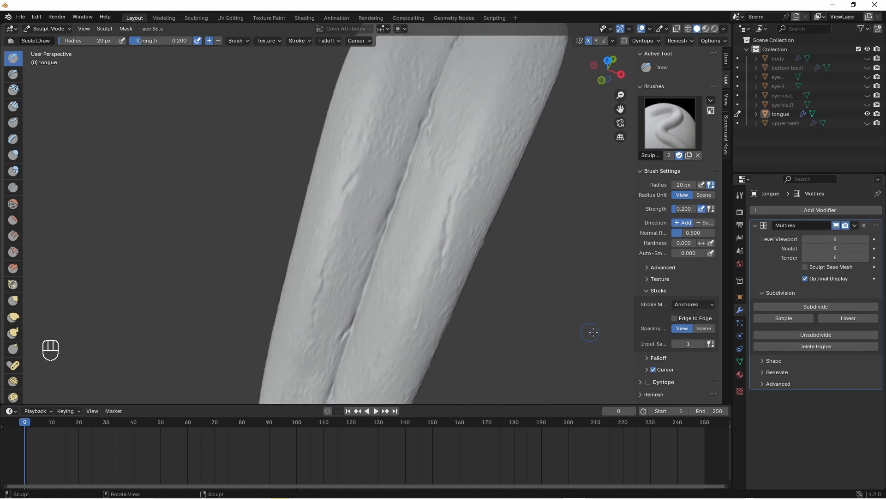
- Stamp the tongue_alpha bumps with the anchored Draw brush along both sides of the tongue's central groove
scroll(677, 307, down, 5)
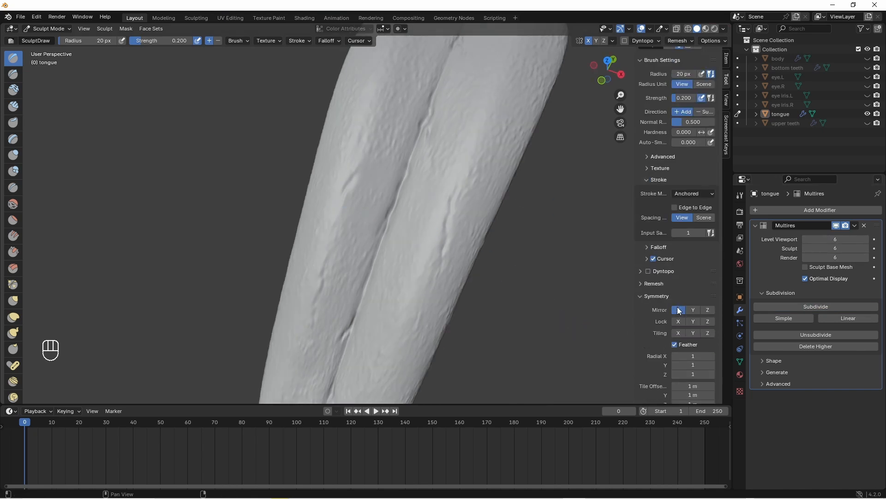
click(650, 168)
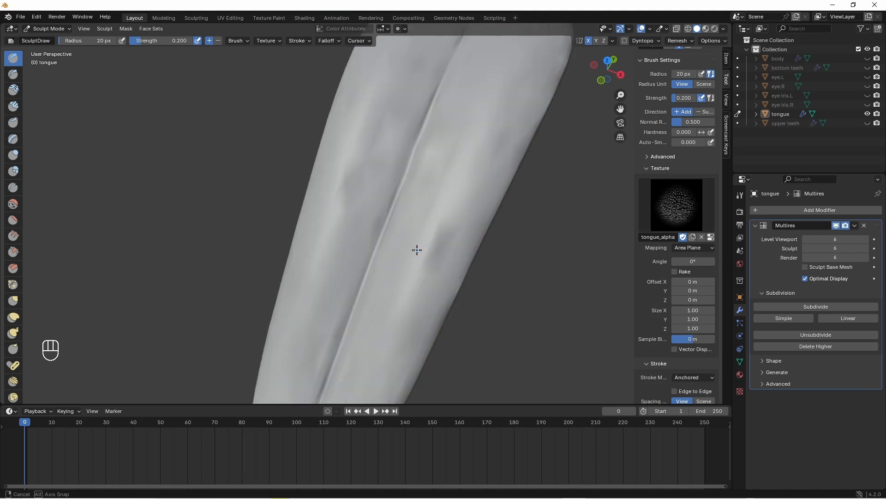
mouse_move(427, 234)
mouse_down()
mouse_move(443, 290)
mouse_move(443, 282)
mouse_up()
scroll(364, 269, up, 2)
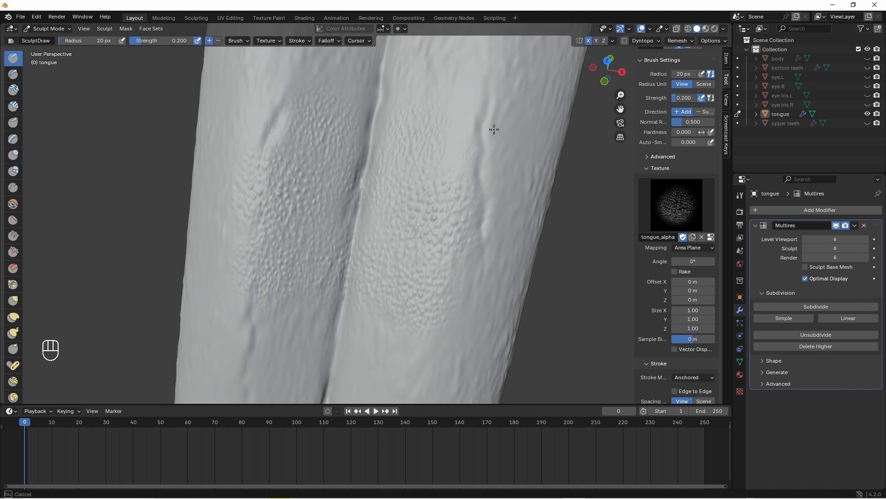
drag(408, 105, 359, 355)
mouse_move(289, 333)
mouse_down()
mouse_move(335, 336)
mouse_move(344, 362)
mouse_up()
middle_drag(342, 353, 334, 321)
drag(334, 320, 346, 342)
middle_drag(305, 259, 471, 198)
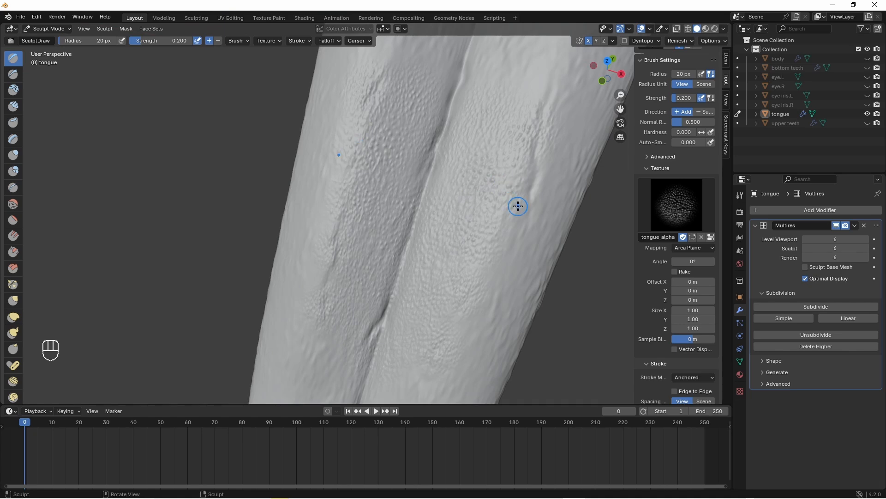
scroll(518, 206, down, 5)
scroll(516, 251, up, 5)
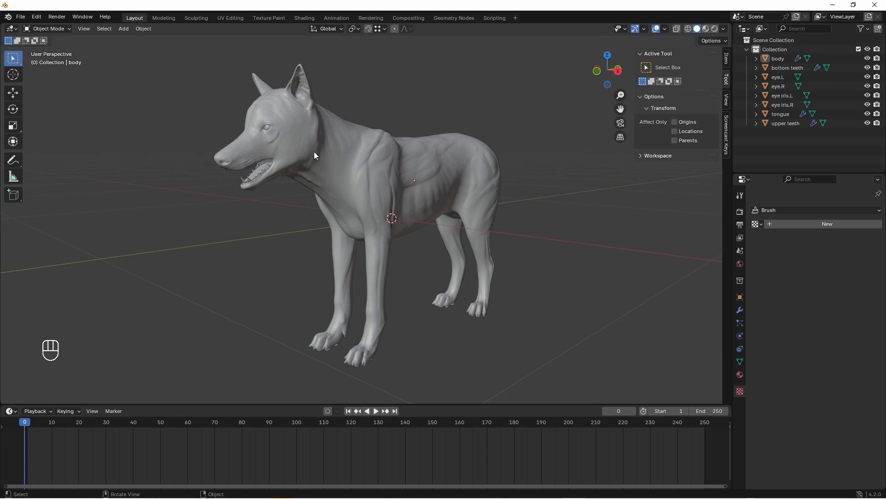
- Put the body into Sculpt Mode and switch the Draw brush's stroke method away from Anchored
click(315, 156)
click(47, 28)
click(59, 61)
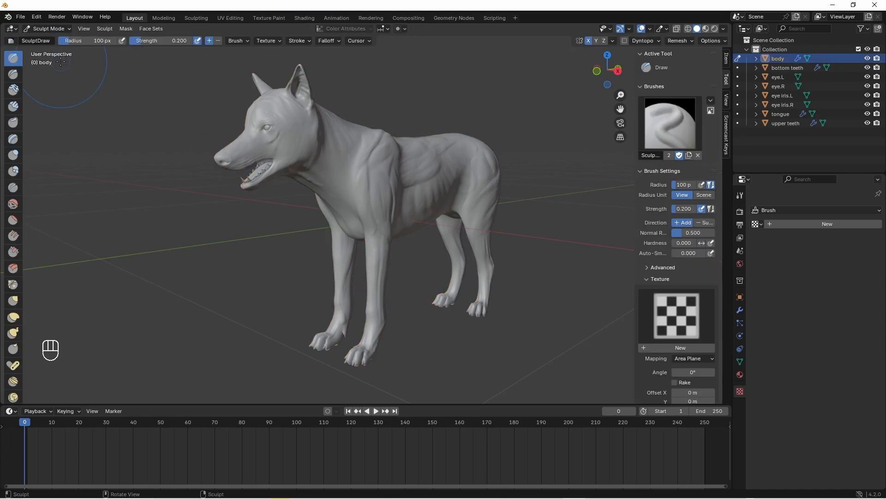
click(653, 279)
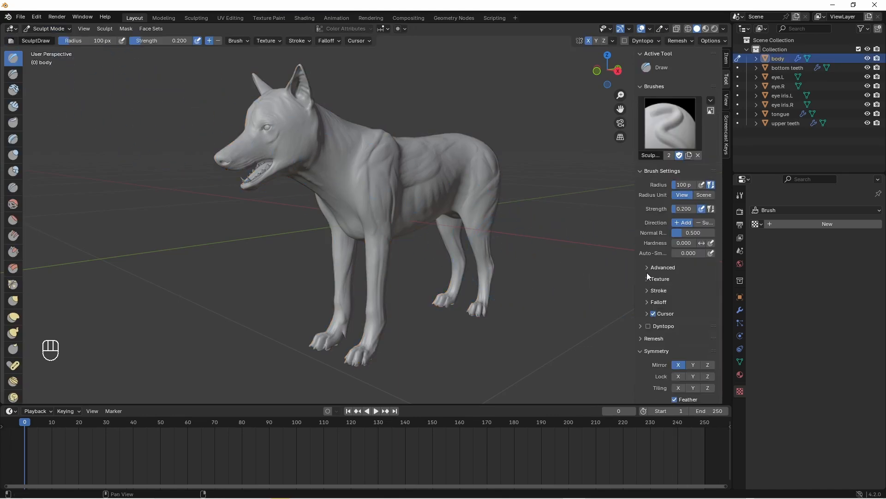
click(654, 291)
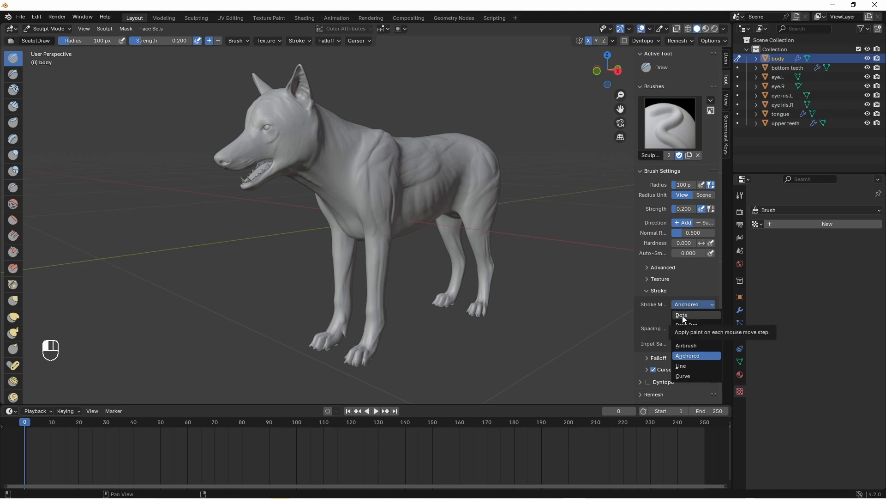
click(648, 291)
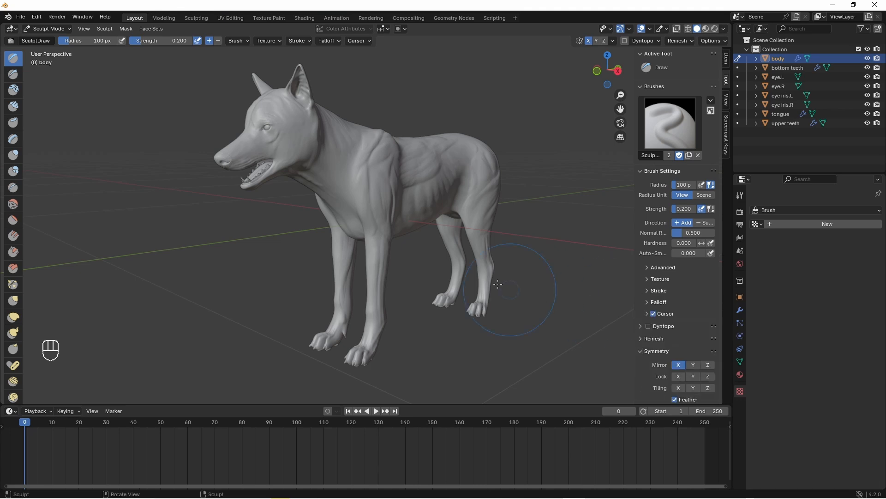
- Set the Draw brush's radius to 20 px, sculpt folds along the front of the lower lip and smooth them
middle_drag(302, 173, 363, 181)
ctrl+middle_drag(356, 233, 120, 57)
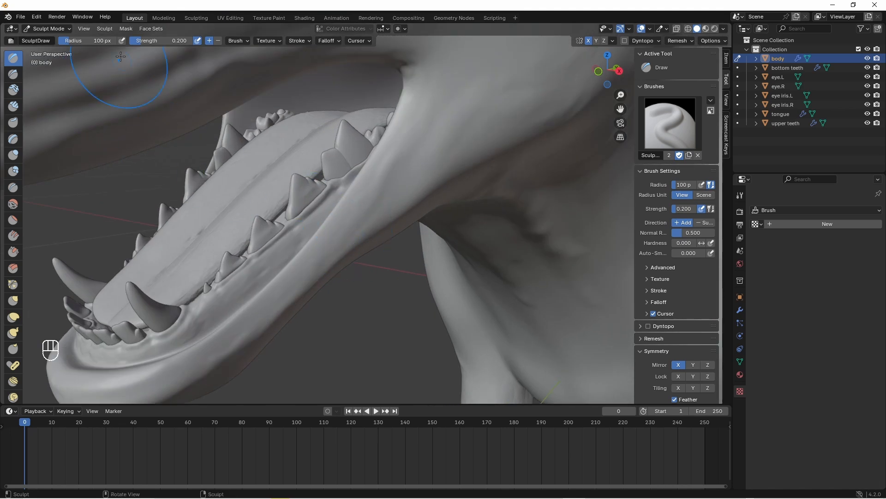
drag(92, 41, 89, 41)
mouse_move(363, 155)
middle_down()
mouse_move(401, 152)
mouse_move(388, 203)
mouse_move(352, 238)
mouse_move(404, 148)
middle_up()
middle_drag(366, 212, 351, 222)
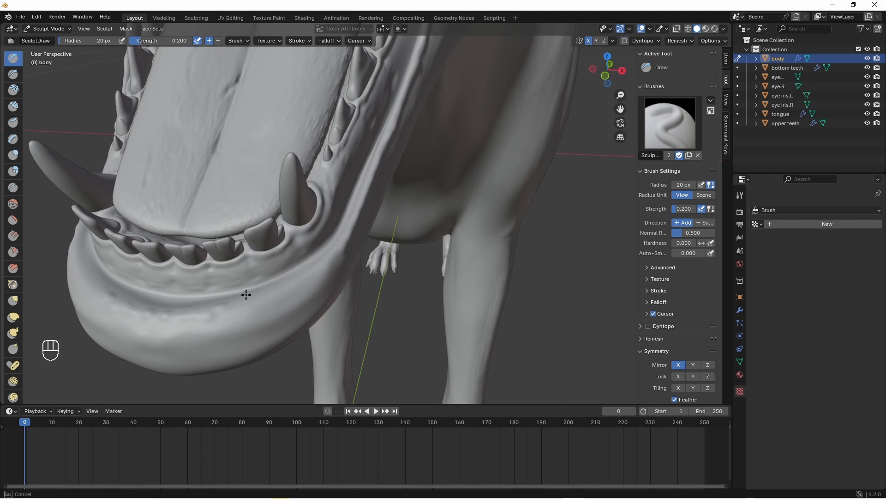
drag(287, 288, 344, 243)
mouse_move(232, 318)
mouse_down()
mouse_move(150, 319)
mouse_move(276, 297)
mouse_up()
click(13, 203)
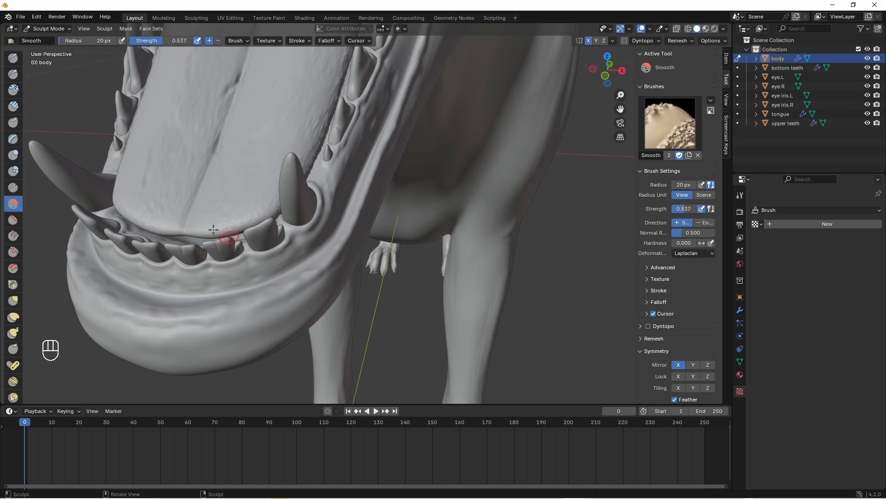
key(x)
- Sculpt a raised, uneven ridge along the side of the lower lip from the canine back to the mouth corner
middle_drag(214, 230, 248, 309)
middle_drag(289, 266, 295, 298)
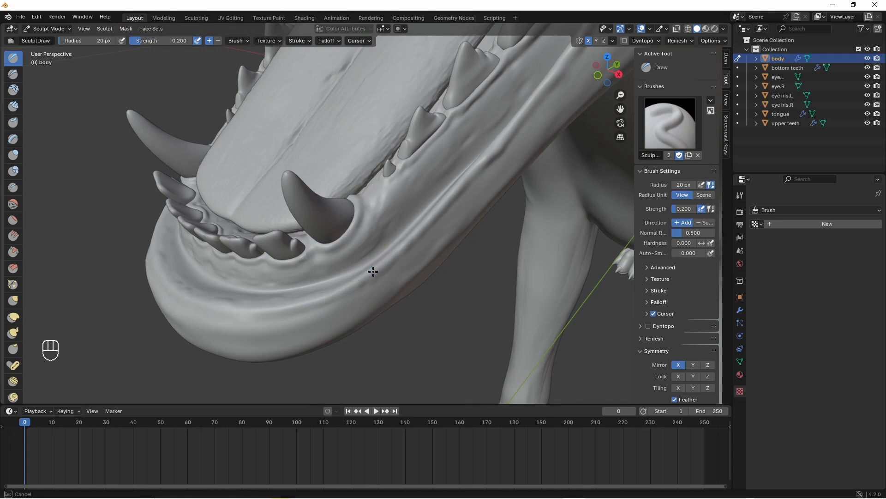
middle_drag(373, 271, 363, 255)
shift+middle_drag(457, 189, 359, 255)
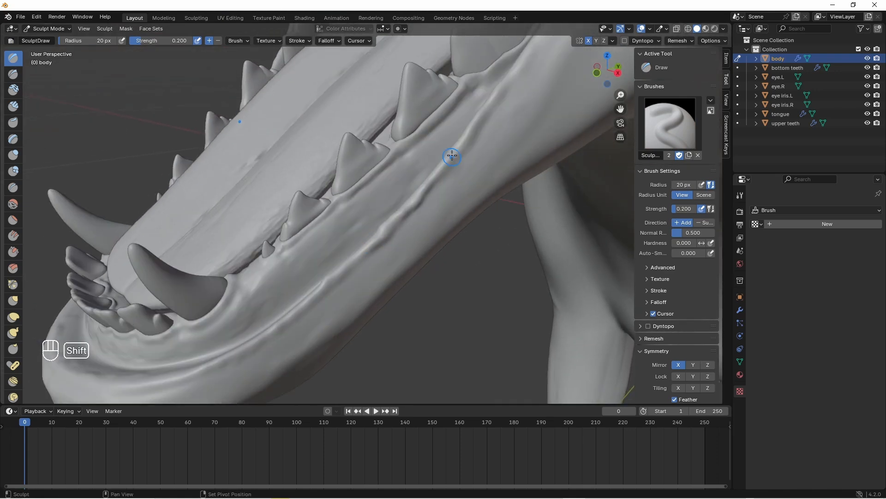
middle_drag(451, 154, 417, 157)
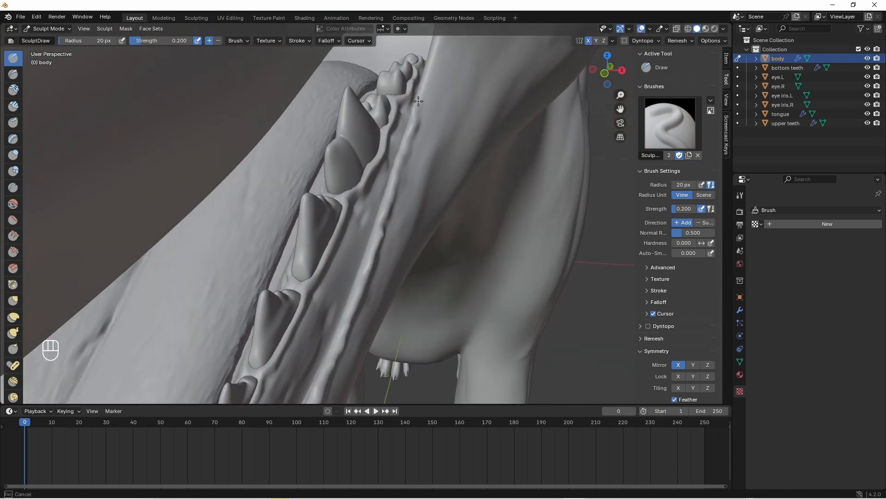
middle_drag(388, 215, 370, 258)
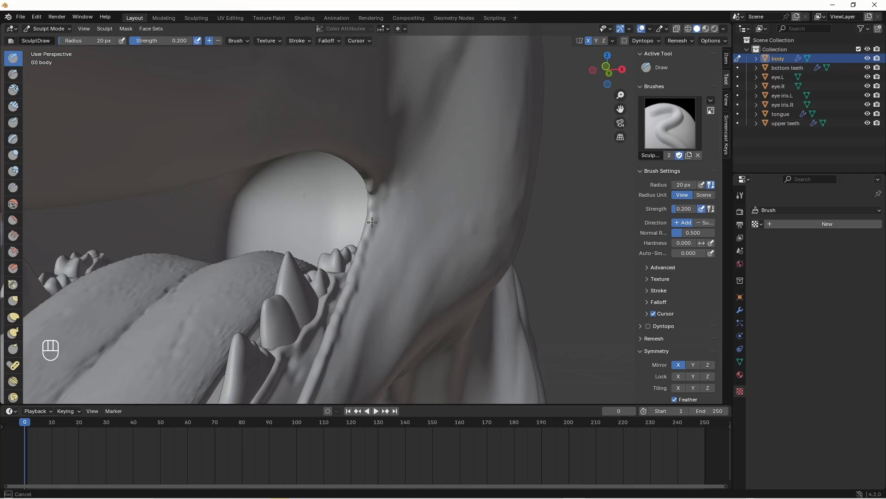
middle_drag(376, 211, 368, 181)
- Build up small bumps along the lower lip's edge beside the back teeth with the Blob brush
drag(369, 180, 288, 315)
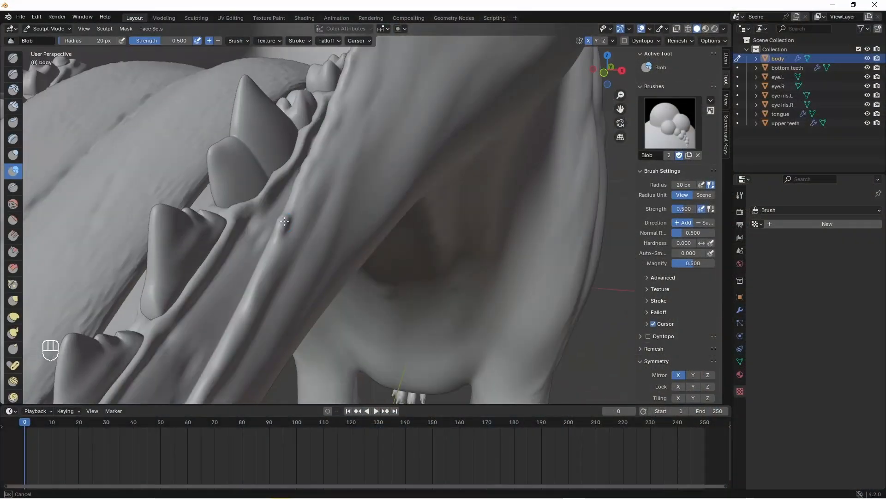
middle_drag(289, 200, 290, 191)
mouse_move(302, 158)
middle_down()
mouse_move(303, 139)
mouse_move(289, 158)
mouse_move(313, 167)
mouse_move(326, 213)
mouse_move(277, 194)
mouse_move(293, 192)
mouse_move(286, 217)
middle_up()
- Switch to the Draw brush at a radius of 20 px and refine the rim around the corner of the mouth
click(13, 59)
double_click(87, 41)
text(20)
key(Return)
middle_drag(195, 139, 266, 216)
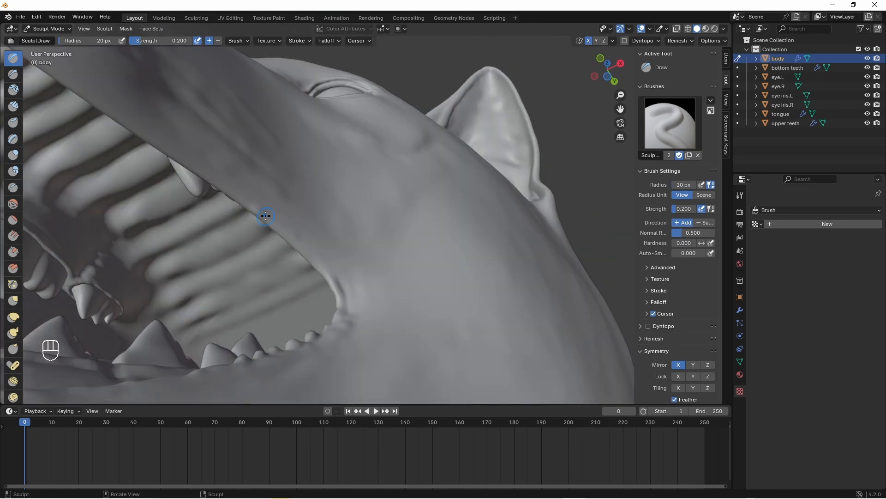
- Set the Draw brush's radius to 15 px and sculpt an irregular rim along the upper lip's edge
double_click(87, 41)
text(15)
key(Return)
middle_drag(185, 125, 285, 180)
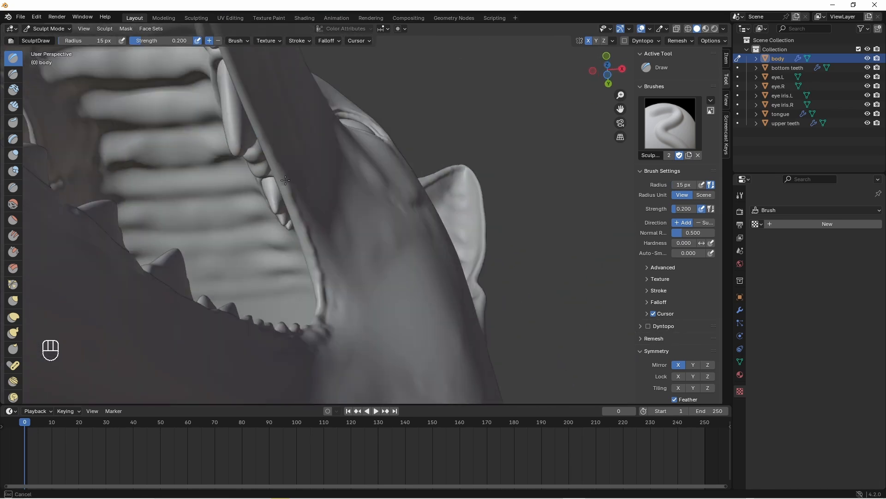
middle_drag(299, 221, 281, 259)
mouse_move(240, 194)
middle_down()
mouse_move(277, 259)
mouse_move(258, 175)
mouse_move(276, 135)
middle_up()
mouse_move(307, 211)
middle_down()
mouse_move(384, 121)
mouse_move(356, 123)
mouse_move(350, 146)
middle_up()
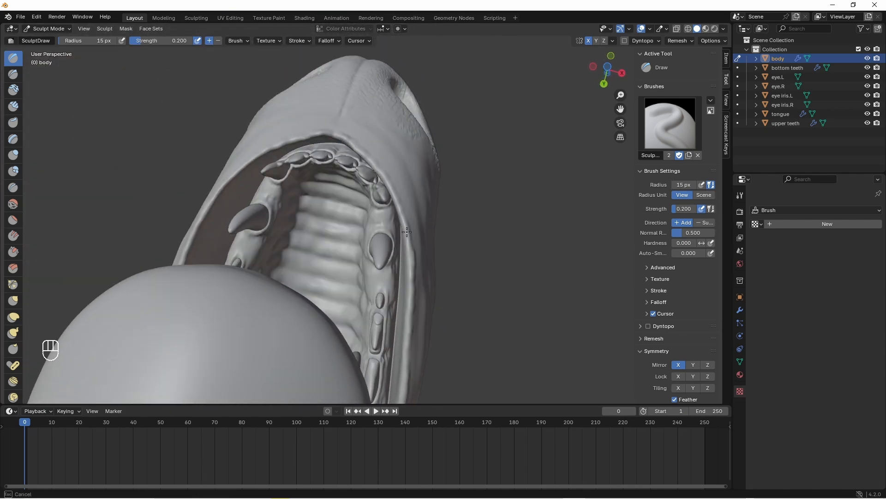
mouse_move(407, 232)
middle_down()
mouse_move(433, 202)
mouse_move(397, 221)
mouse_move(436, 218)
middle_up()
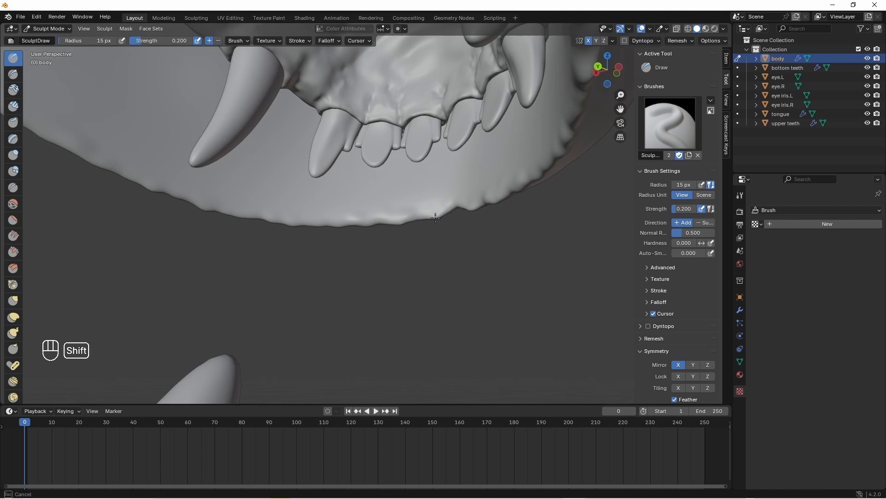
- Soften the bumps along the upper lip's front edge and sides with the Smooth brush
click(13, 206)
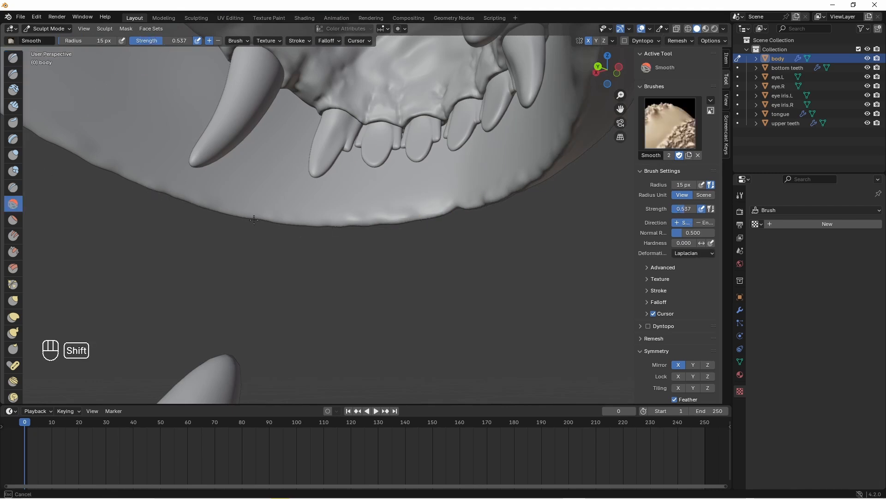
middle_drag(254, 220, 502, 215)
mouse_move(359, 221)
middle_down()
mouse_move(148, 195)
mouse_move(277, 167)
mouse_move(322, 205)
middle_up()
mouse_move(428, 242)
middle_down()
mouse_move(481, 223)
mouse_move(476, 194)
middle_up()
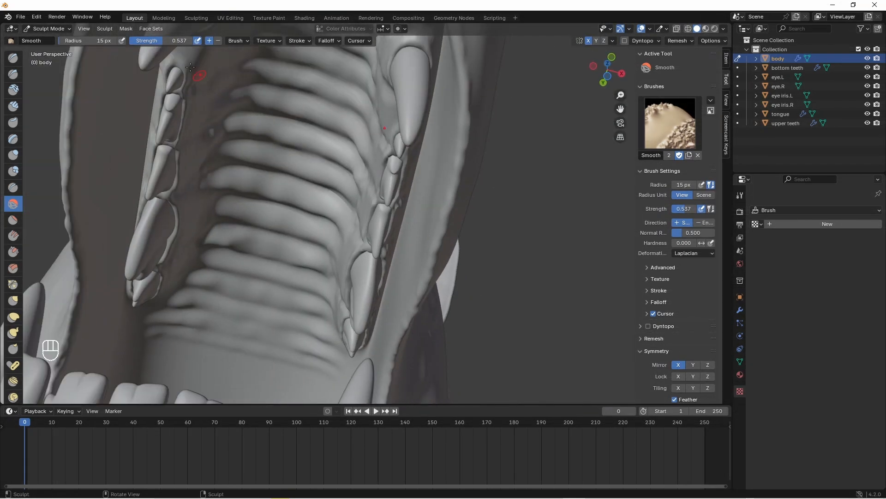
- Set the brush radius to 20 px and blend the lip folds at the mouth corner with the Draw brush
drag(88, 41, 89, 41)
shift+middle_drag(419, 282, 305, 277)
shift+middle_drag(305, 277, 335, 252)
mouse_move(555, 265)
shift+middle_down()
mouse_move(473, 250)
mouse_move(481, 244)
mouse_move(441, 263)
mouse_move(437, 283)
shift+middle_up()
key(x)
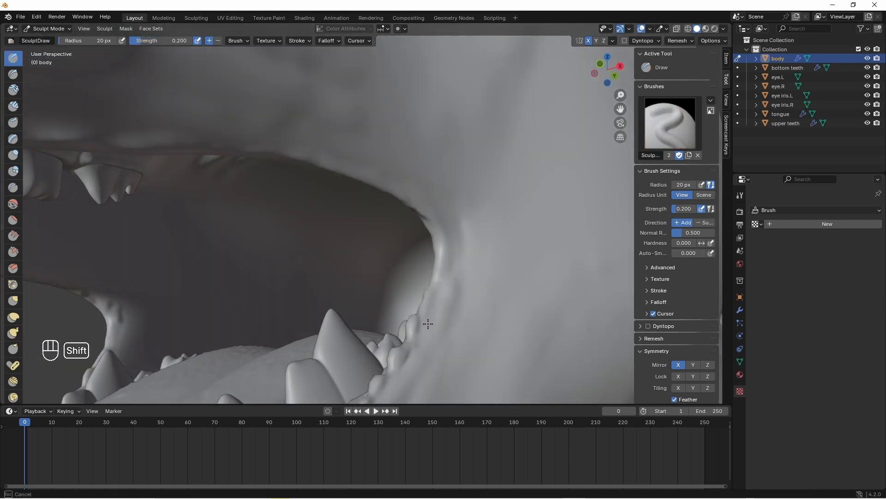
mouse_move(424, 334)
ctrl+middle_down()
mouse_move(418, 281)
mouse_move(406, 268)
mouse_move(349, 301)
mouse_move(410, 206)
ctrl+middle_up()
- Reshape the lower lip's edge beside the back teeth with the Grab brush at a radius of 30 px
text(g)
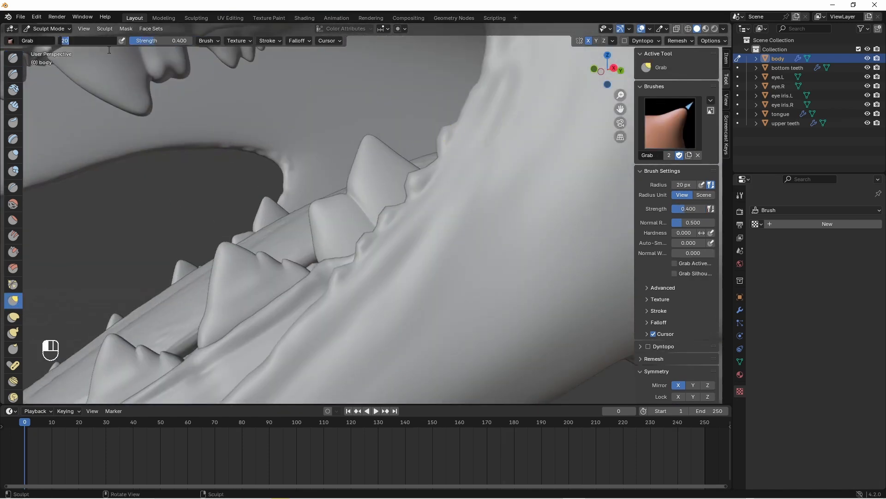
text(30)
key(Return)
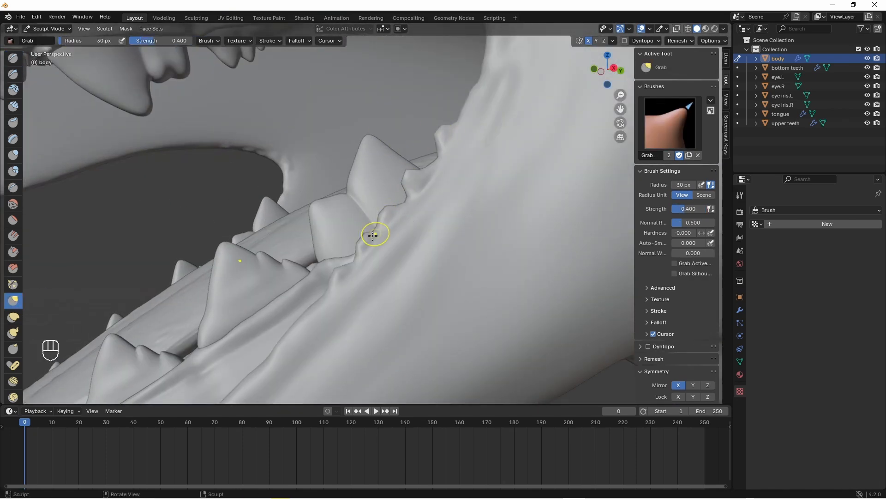
middle_drag(334, 277, 421, 198)
- Add more bumps along the lower lip's ridge with the Blob brush at a radius of 20 px
click(13, 171)
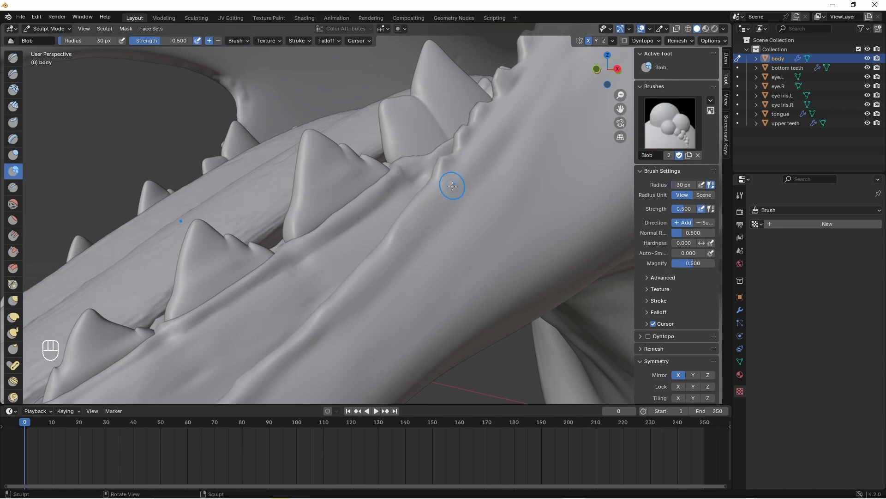
middle_drag(398, 167, 418, 200)
double_click(91, 41)
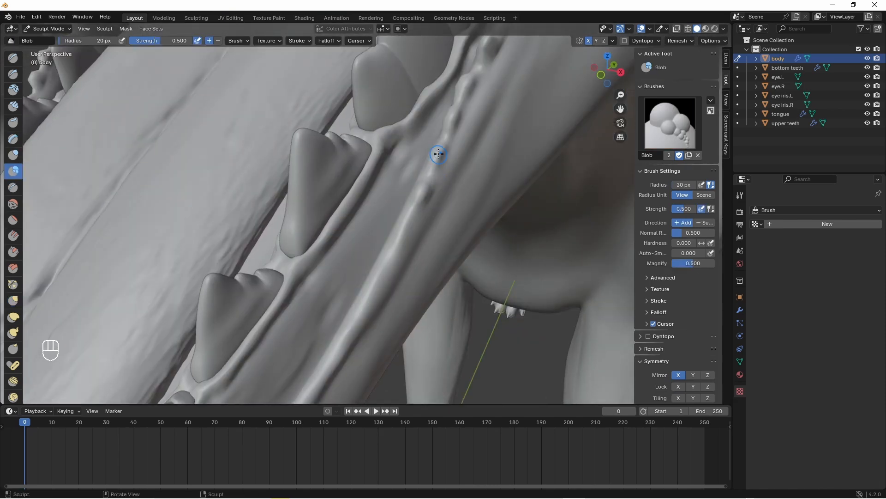
mouse_move(462, 100)
middle_down()
mouse_move(443, 125)
mouse_move(451, 214)
middle_up()
- Lower the Smooth brush's strength and soften the bumps along the lower lip's ridge
key(s)
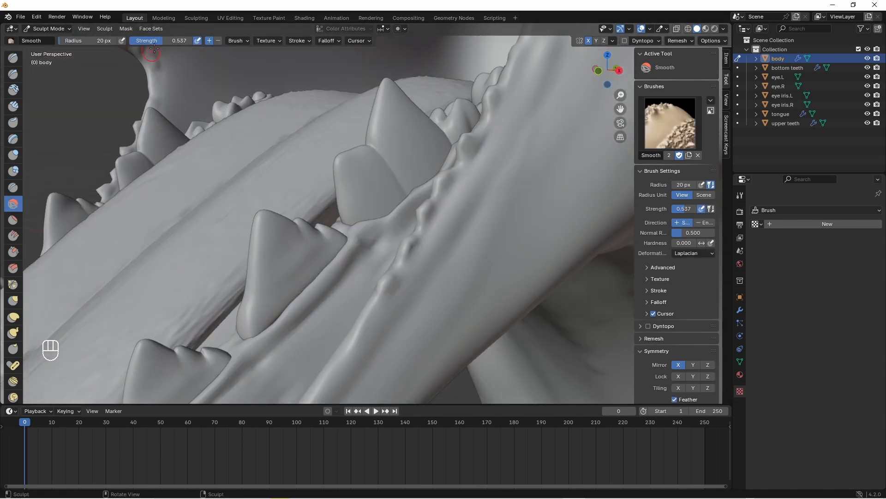
drag(137, 40, 128, 41)
mouse_move(430, 210)
middle_down()
mouse_move(425, 218)
mouse_move(461, 148)
mouse_move(455, 259)
middle_up()
mouse_move(468, 133)
middle_down()
mouse_move(439, 310)
mouse_move(475, 271)
mouse_move(299, 241)
mouse_move(425, 222)
middle_up()
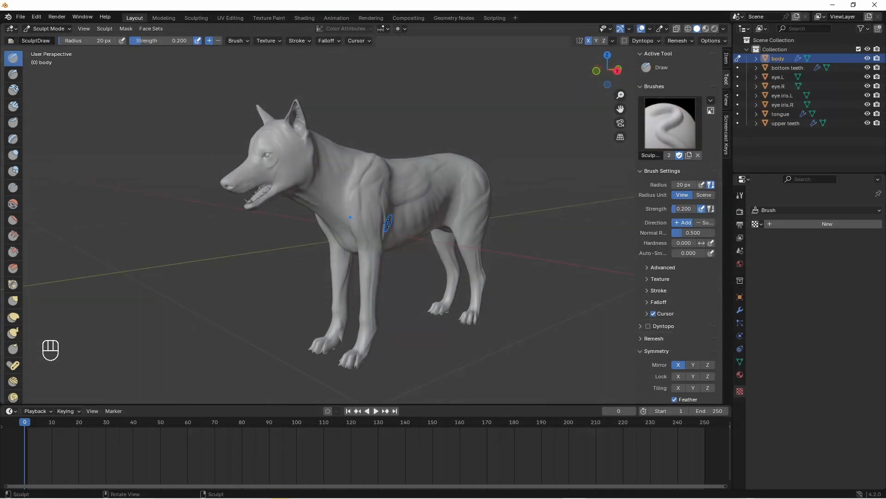
- Return to Object Mode and play the wolf's animation in the viewport
click(58, 28)
key(a)
key(a)
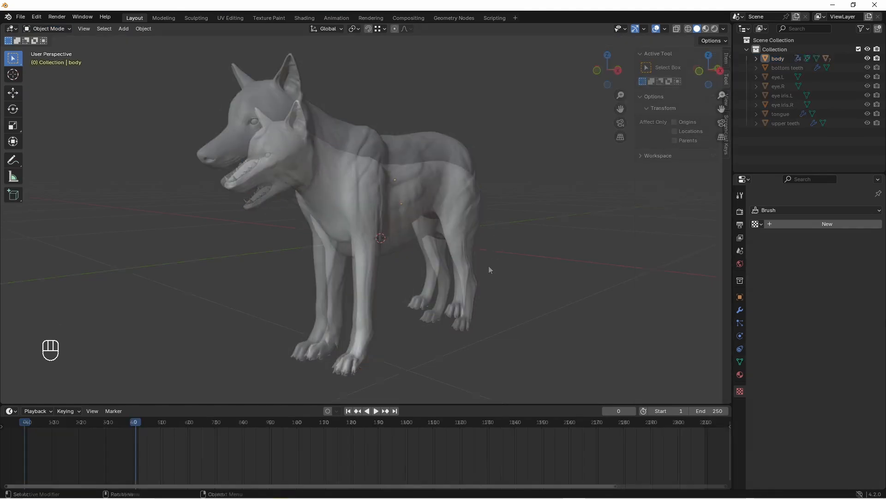
key(space)
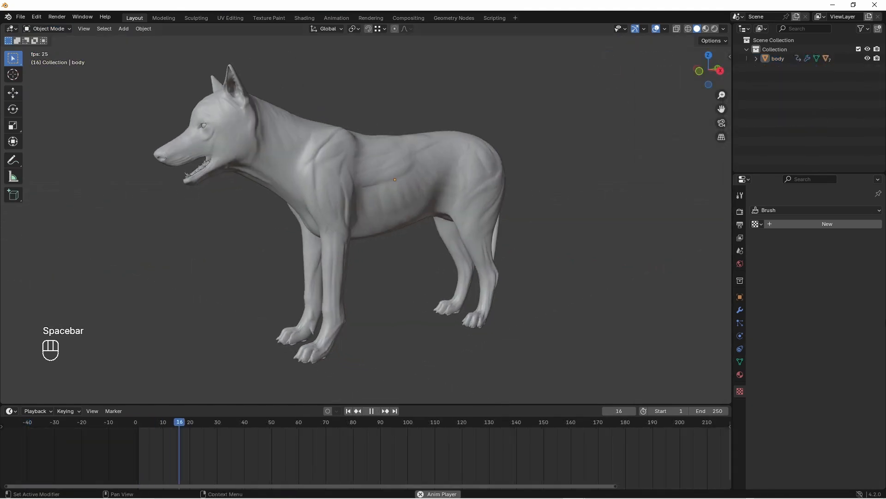